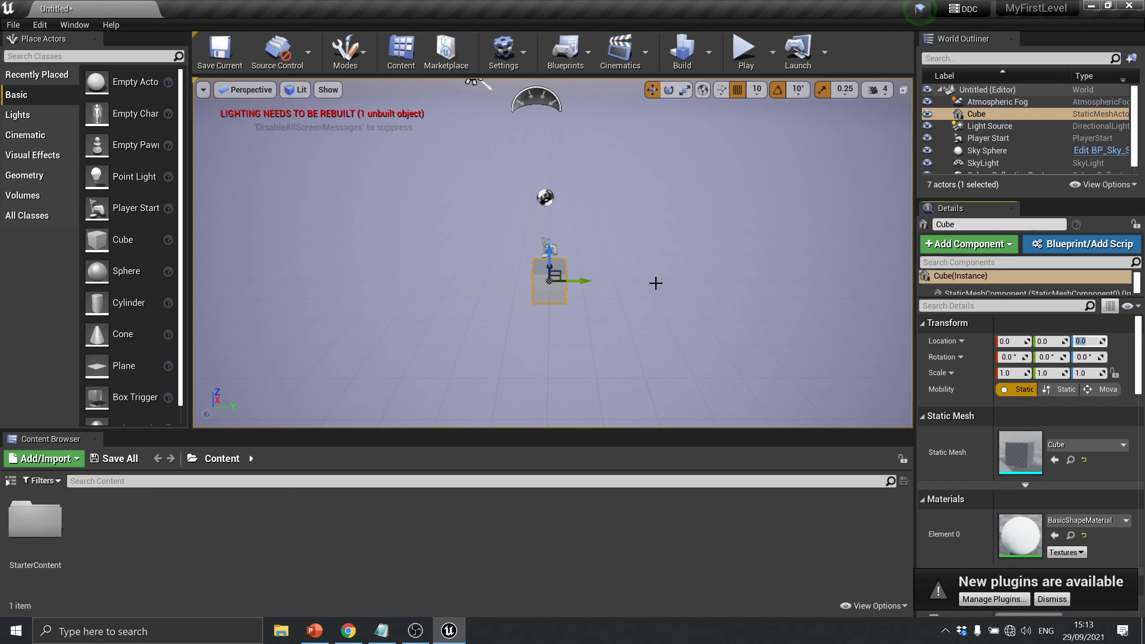
Scale the cube to 10 in X, 10 in Y and 0.2 in Z to make a flat floor slab
right_click(655, 283)
left_click(543, 281)
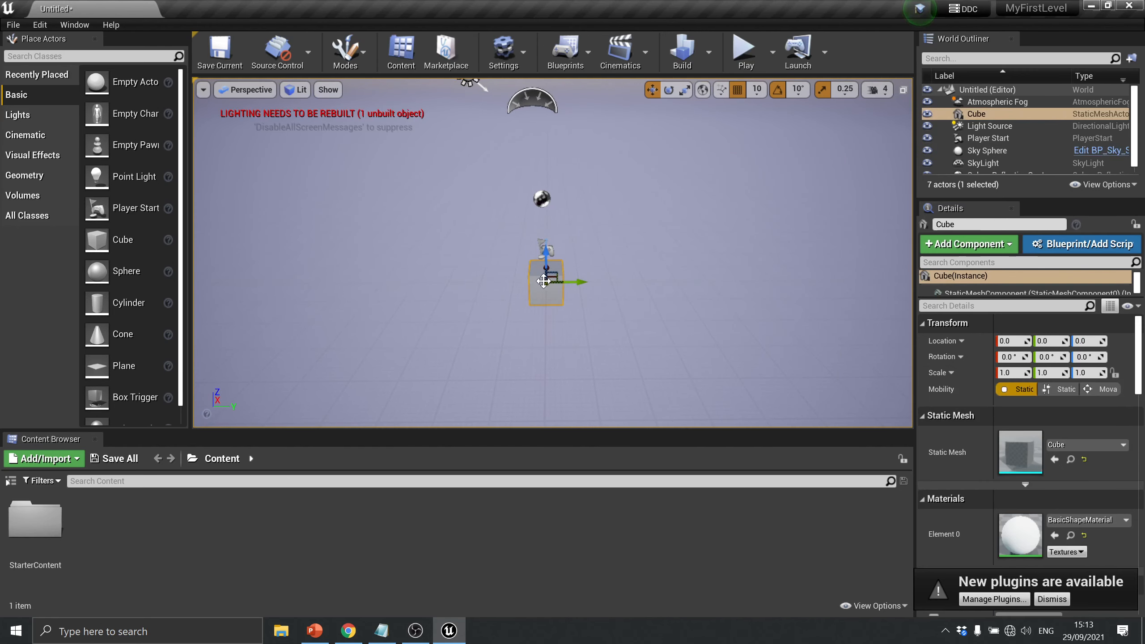
left_click(1019, 372)
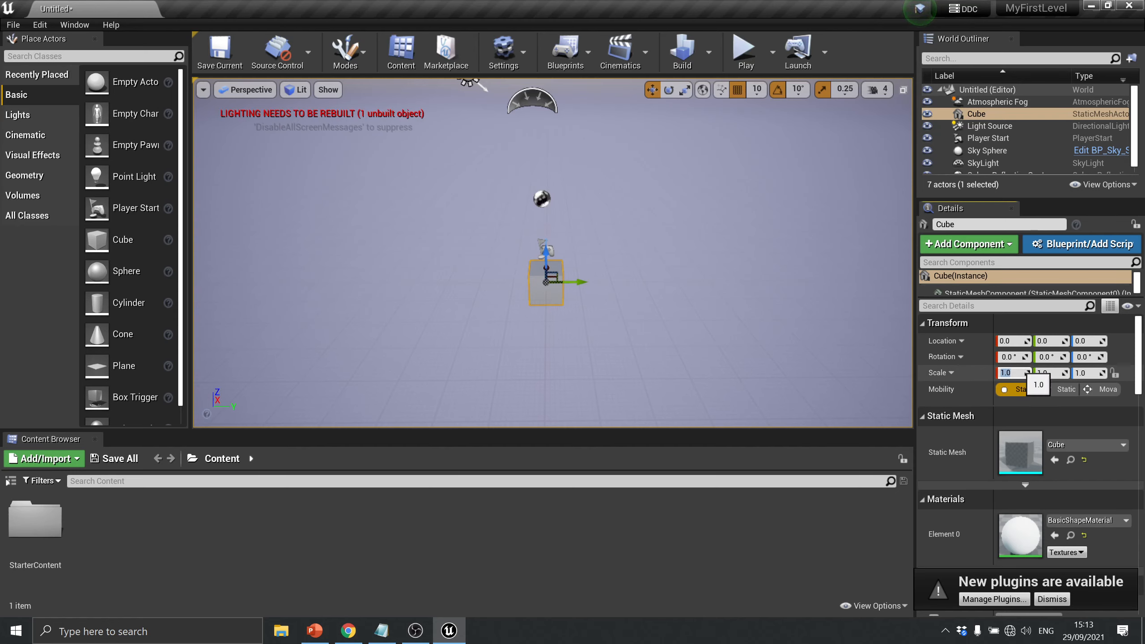
type("10")
key("Return")
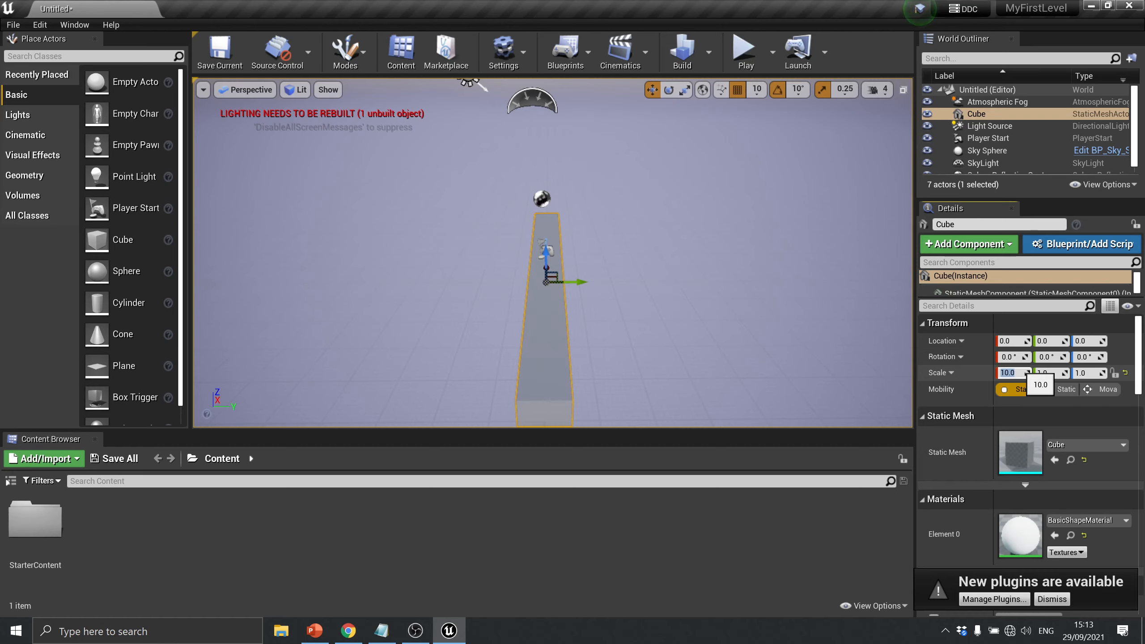
left_click(1049, 372)
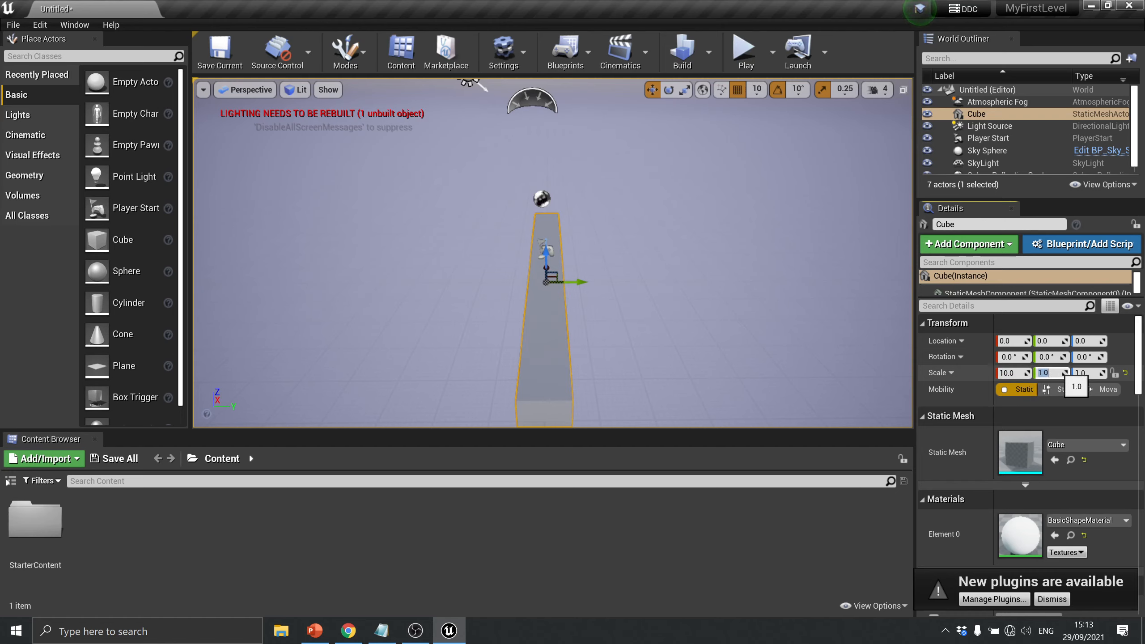
type("10")
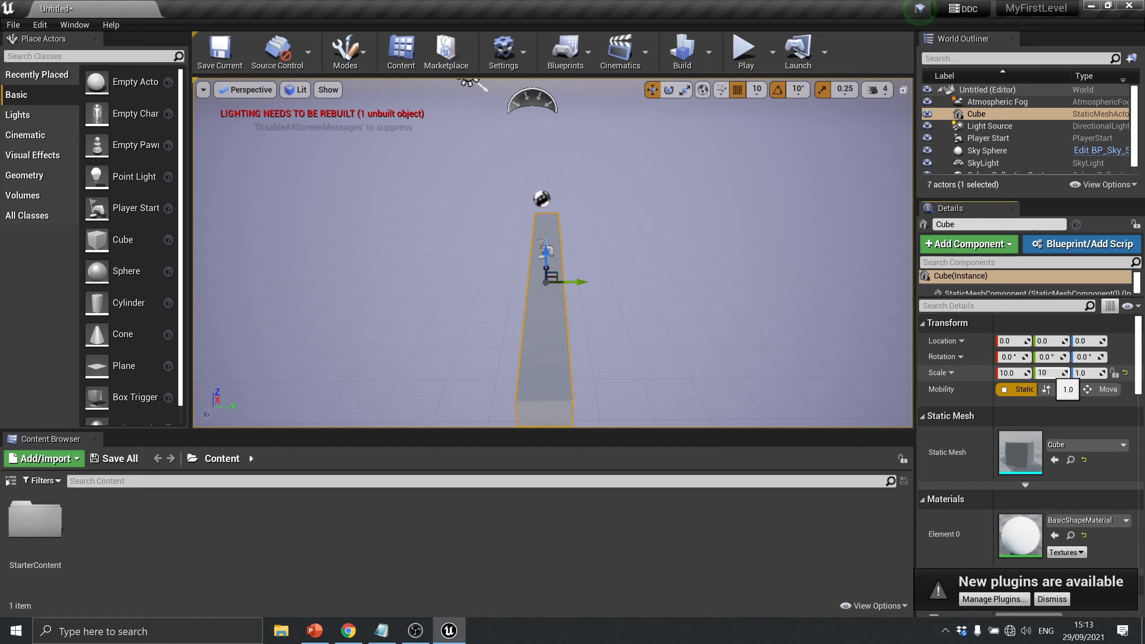
key("Return")
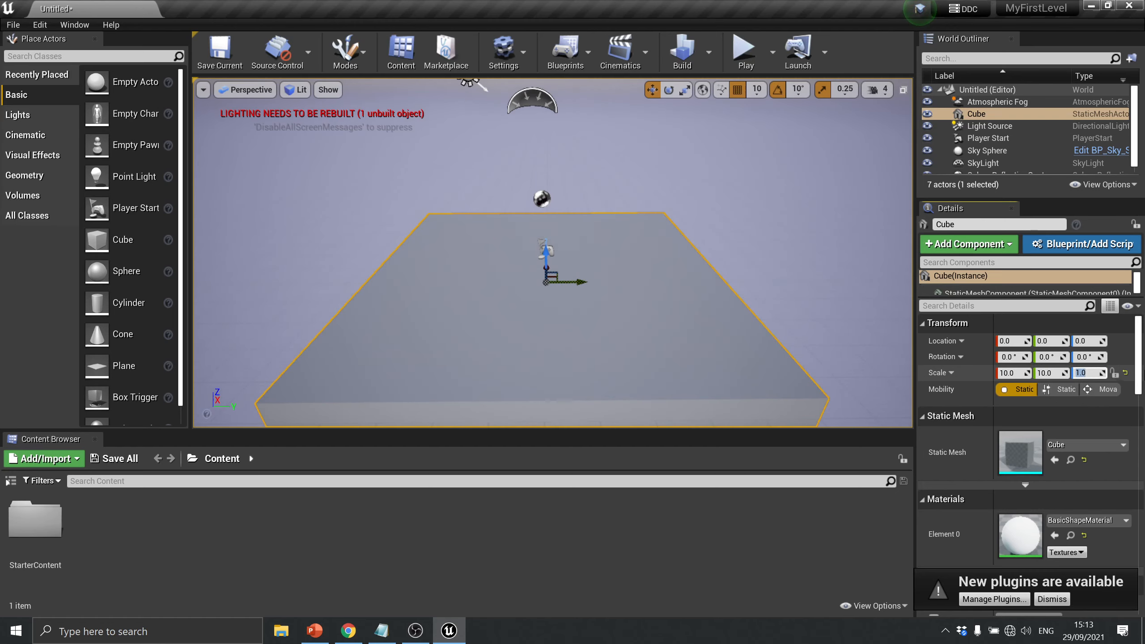
left_click(1084, 373)
type(".2")
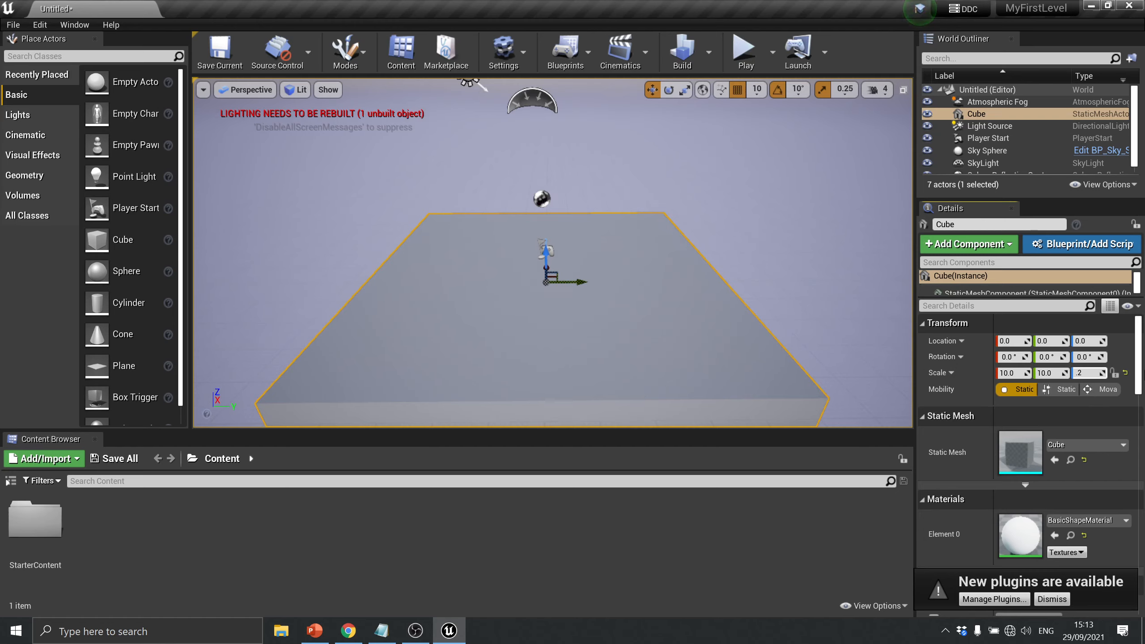
key("Return")
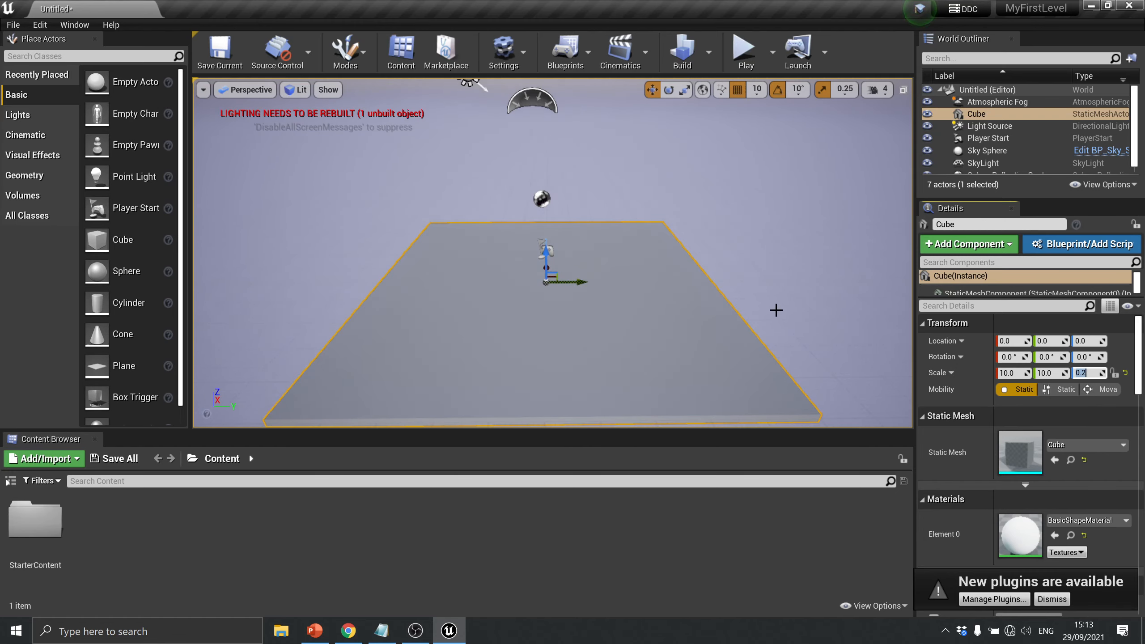
scroll(777, 309, "down", 1)
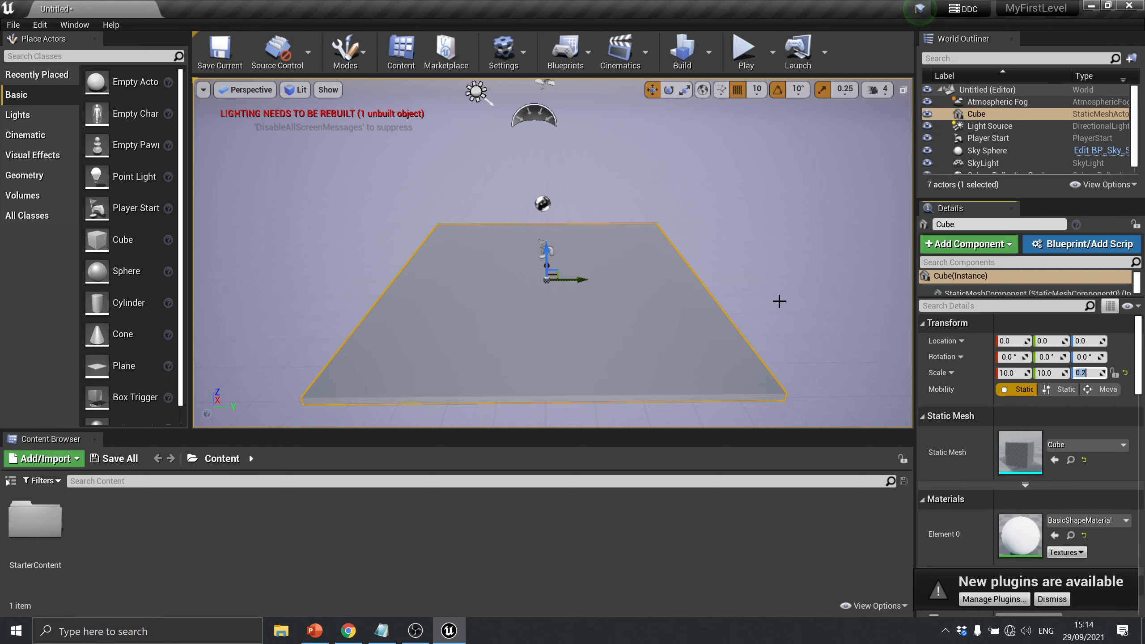
Place an additive Box geometry brush on the floor slab and move it along X to about -400
left_click(765, 289)
left_click(671, 292)
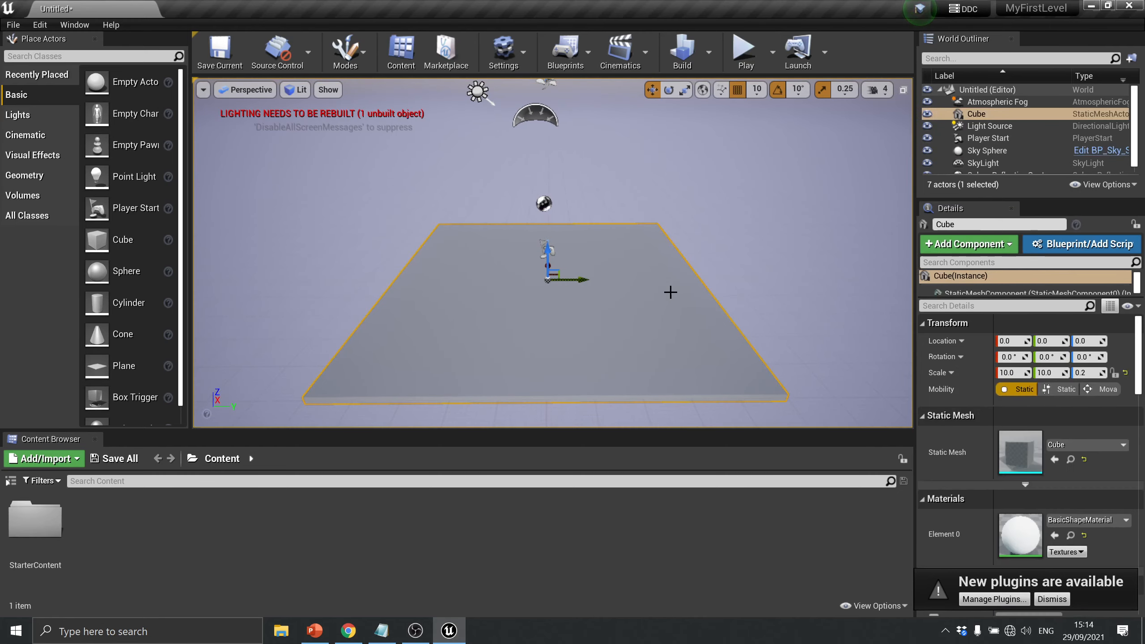
mouse_move(737, 268)
right_mouse_down()
mouse_move(714, 269)
mouse_move(749, 259)
right_mouse_up()
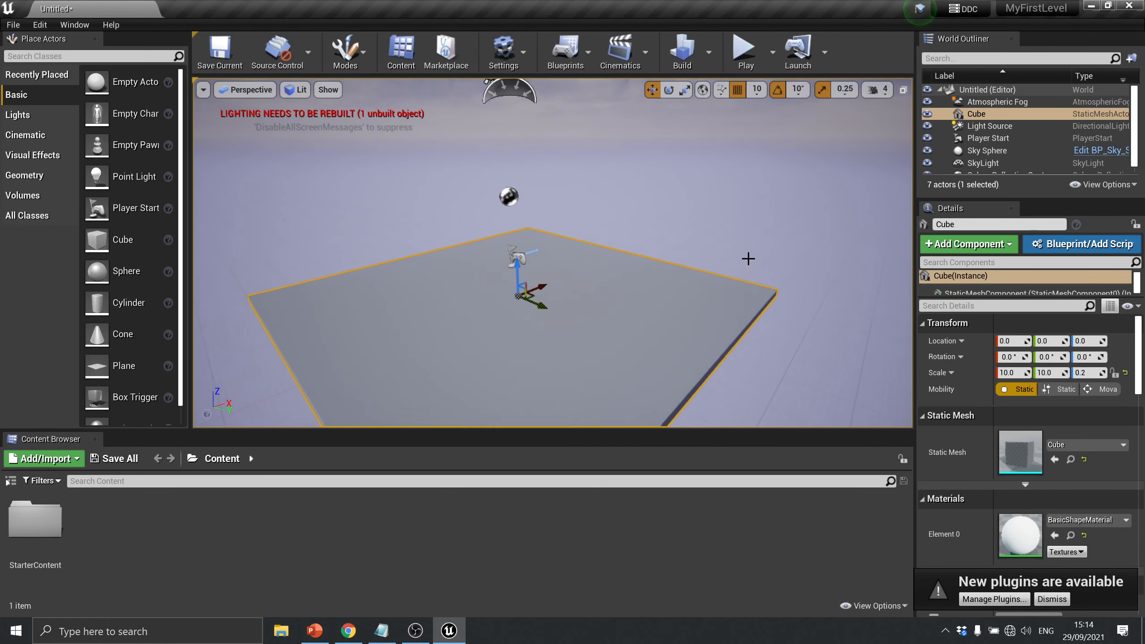
scroll(748, 259, "down", 1)
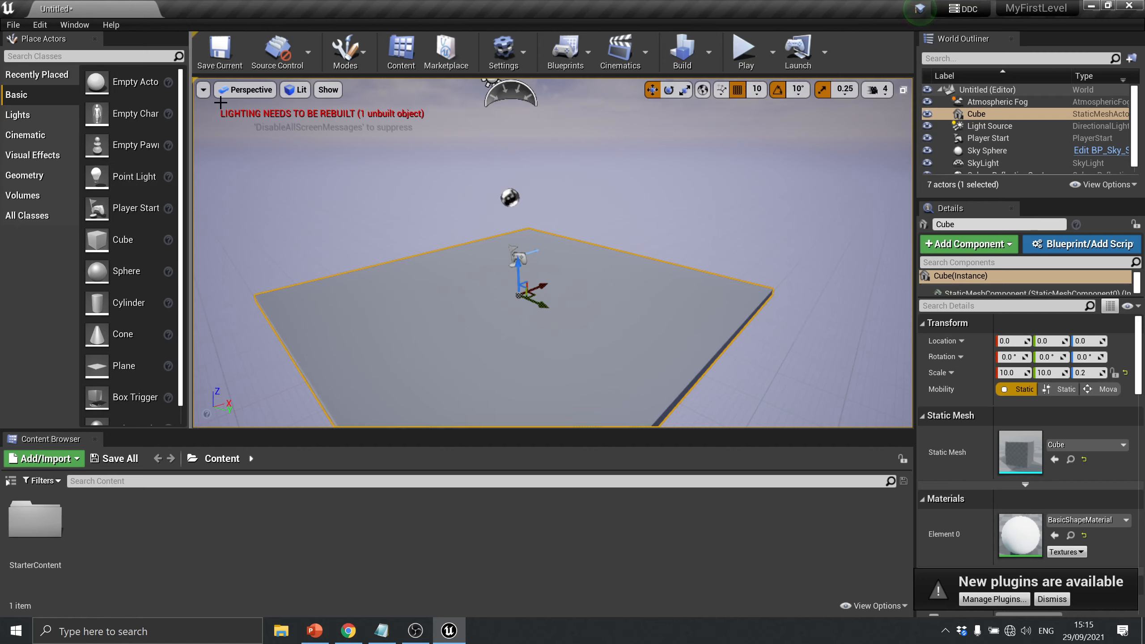
scroll(124, 302, "down", 1)
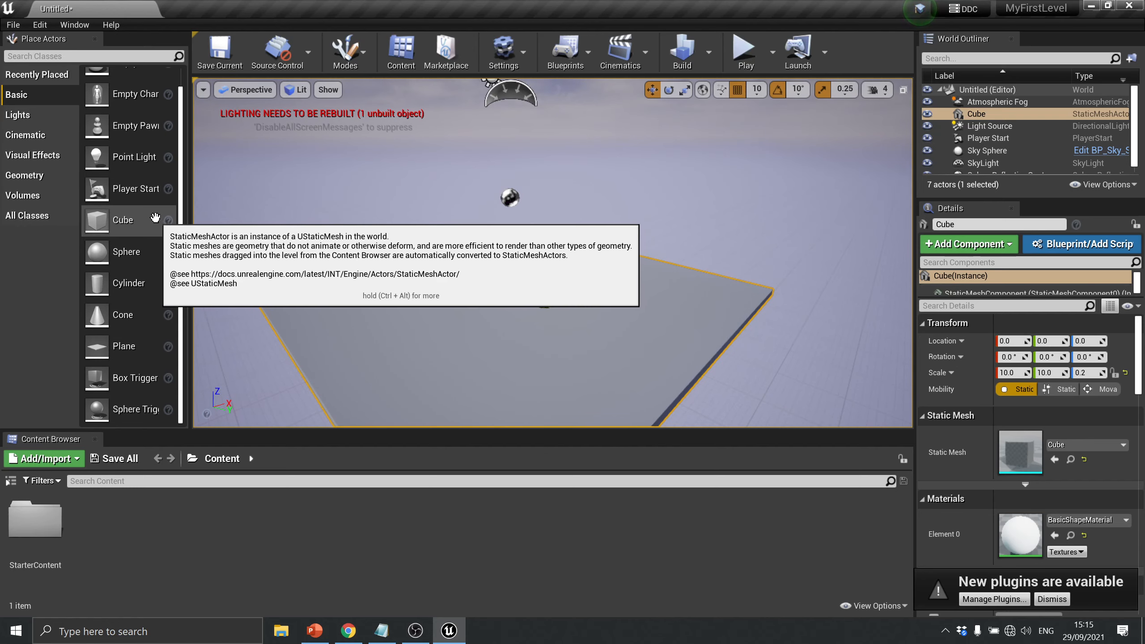
left_click(34, 178)
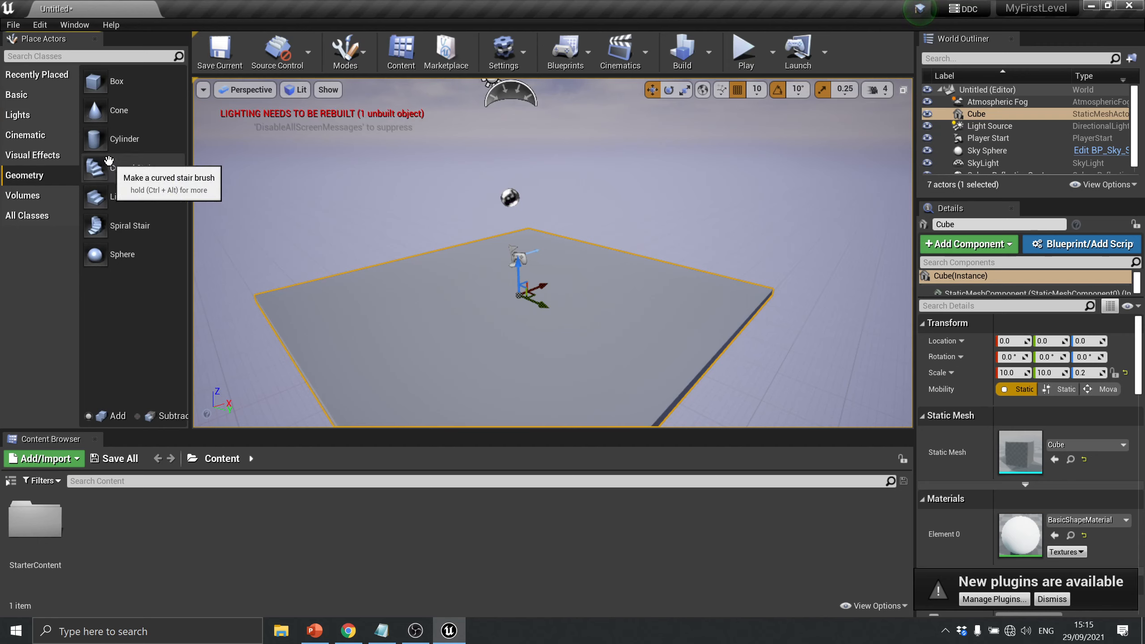
mouse_move(102, 88)
left_mouse_down()
mouse_move(324, 200)
mouse_move(460, 340)
mouse_move(439, 315)
left_mouse_up()
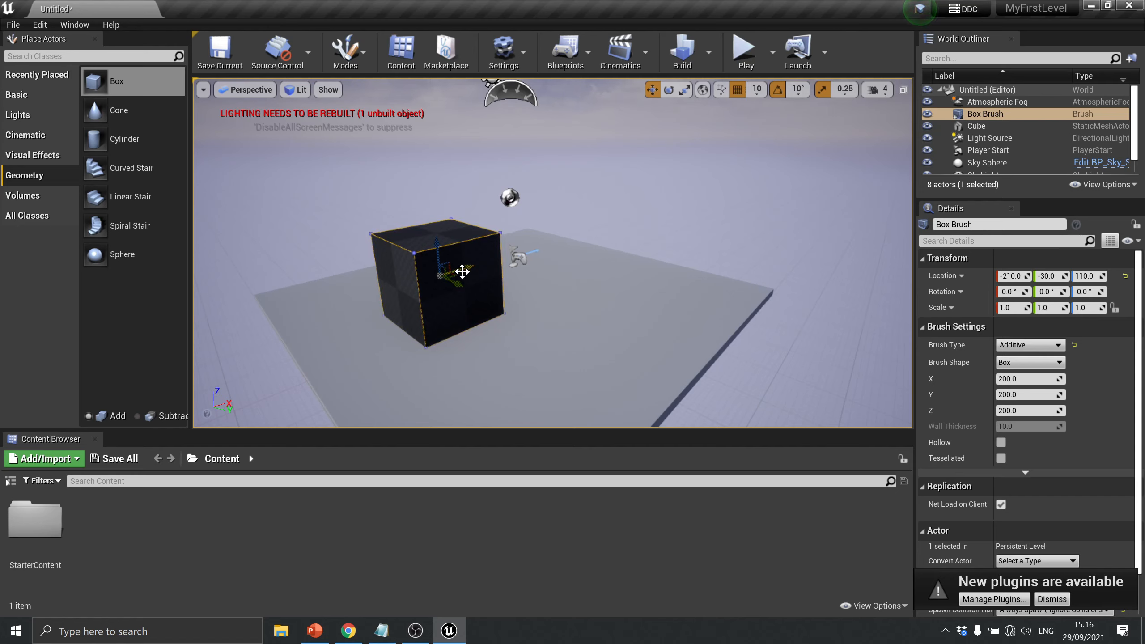
left_click_drag(462, 271, 384, 296)
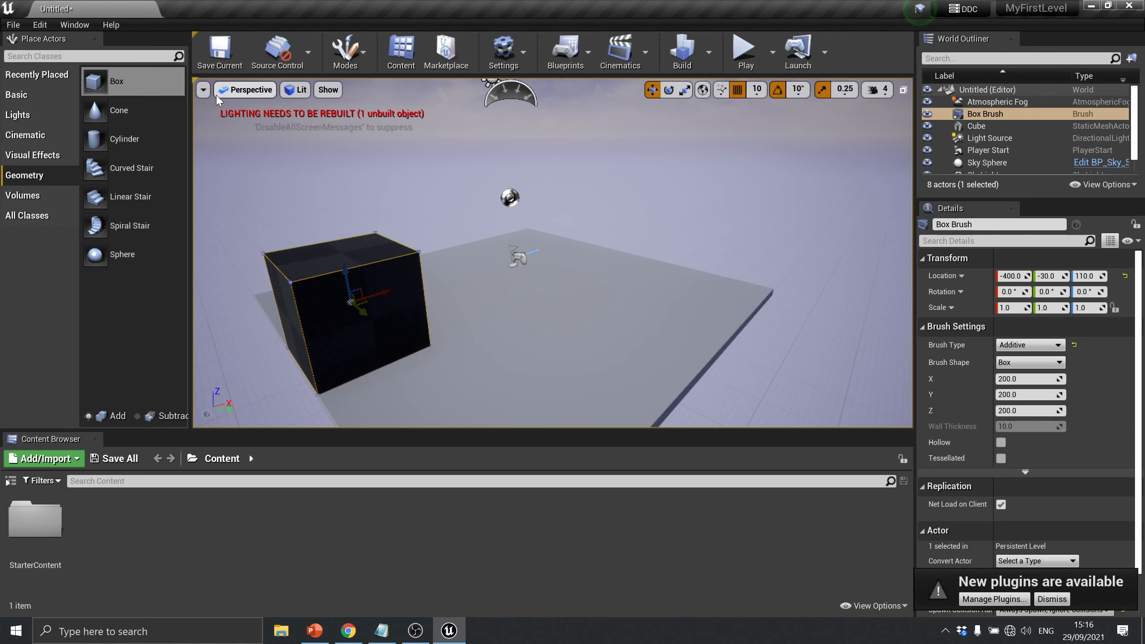
Change the viewport to the four-quadrant layout and frame the box brush in the Back, Right and Top views
left_click(203, 90)
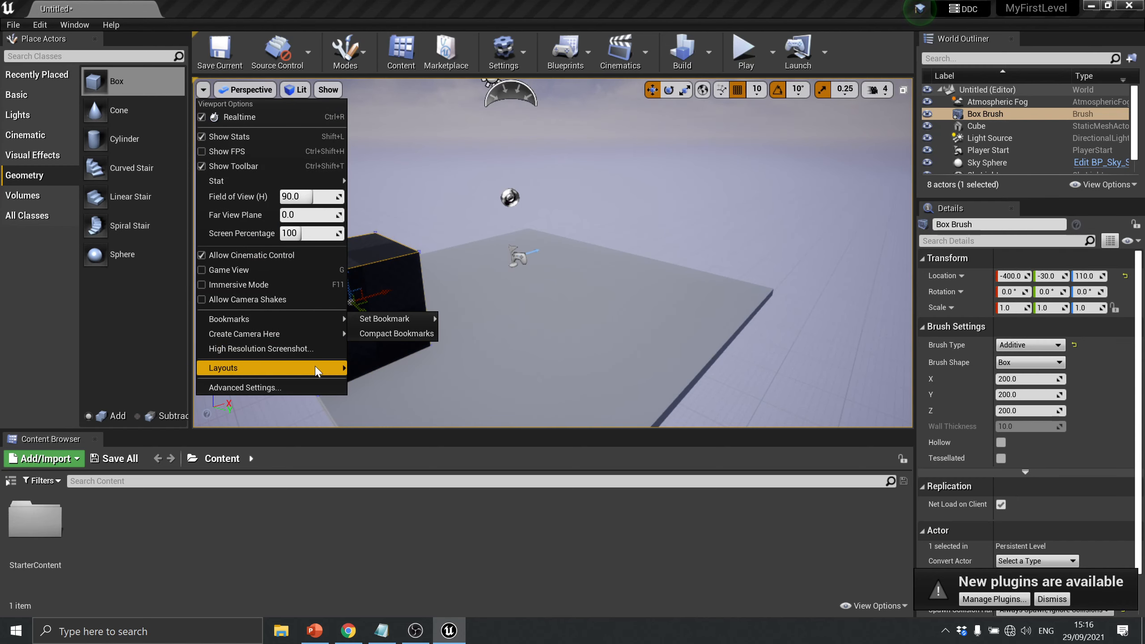
mouse_move(318, 371)
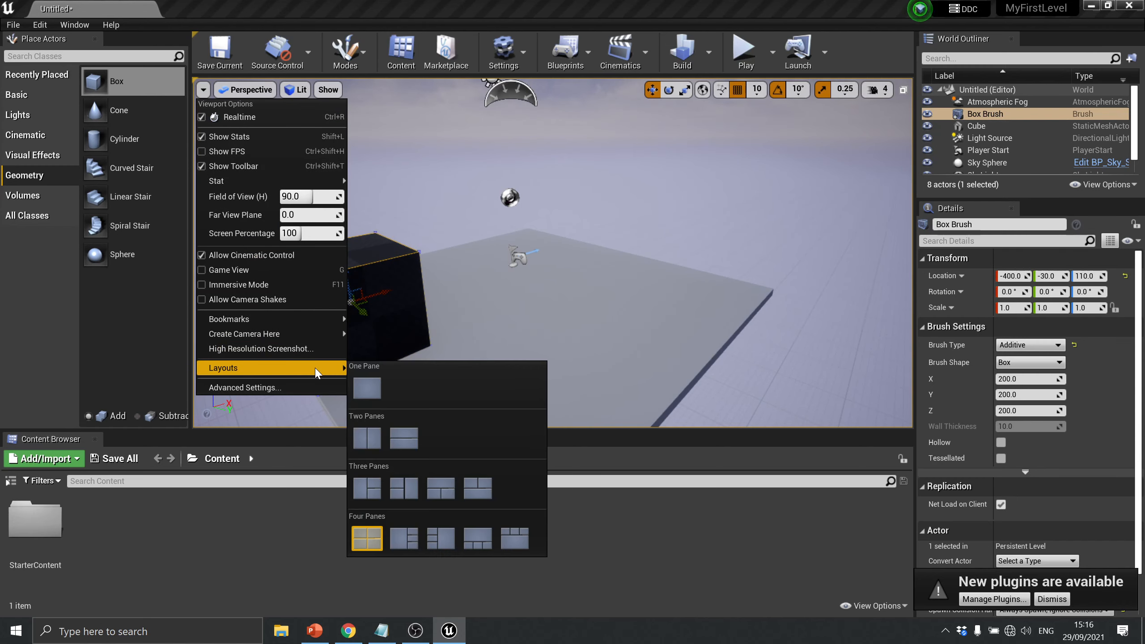
left_click(372, 533)
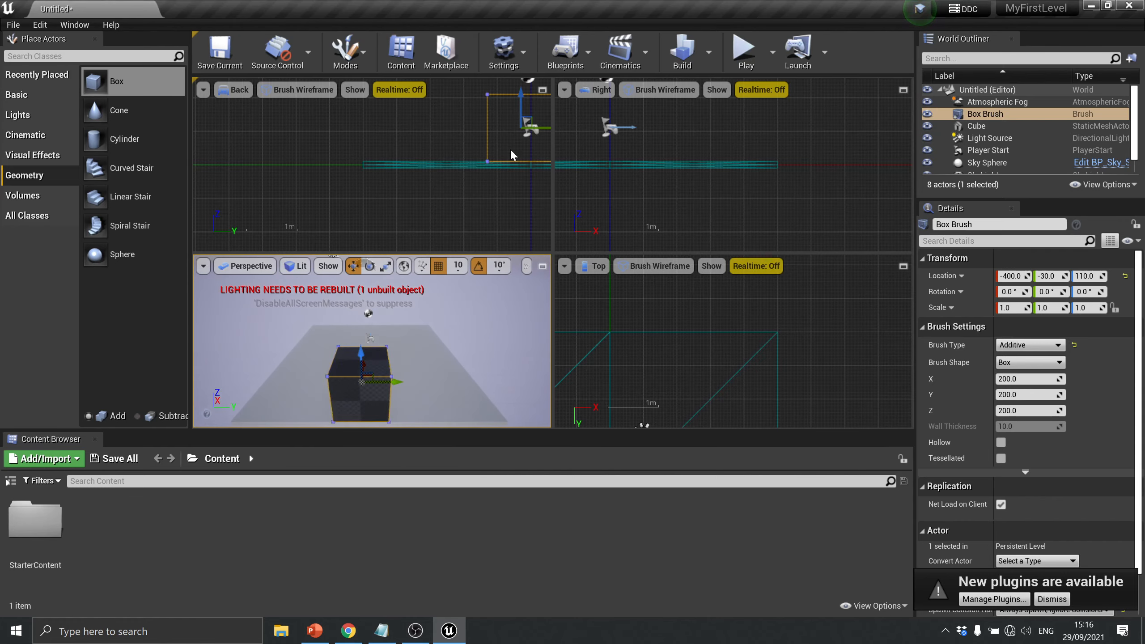
middle_click_drag(487, 206, 469, 207)
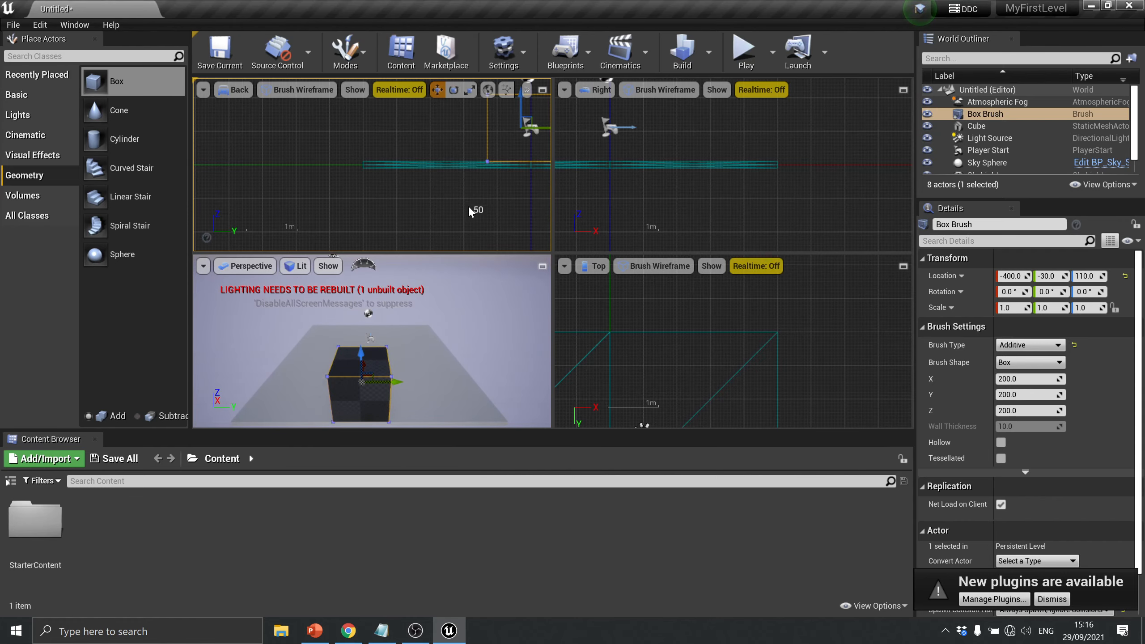
right_click_drag(453, 200, 305, 230)
right_click_drag(663, 177, 856, 194)
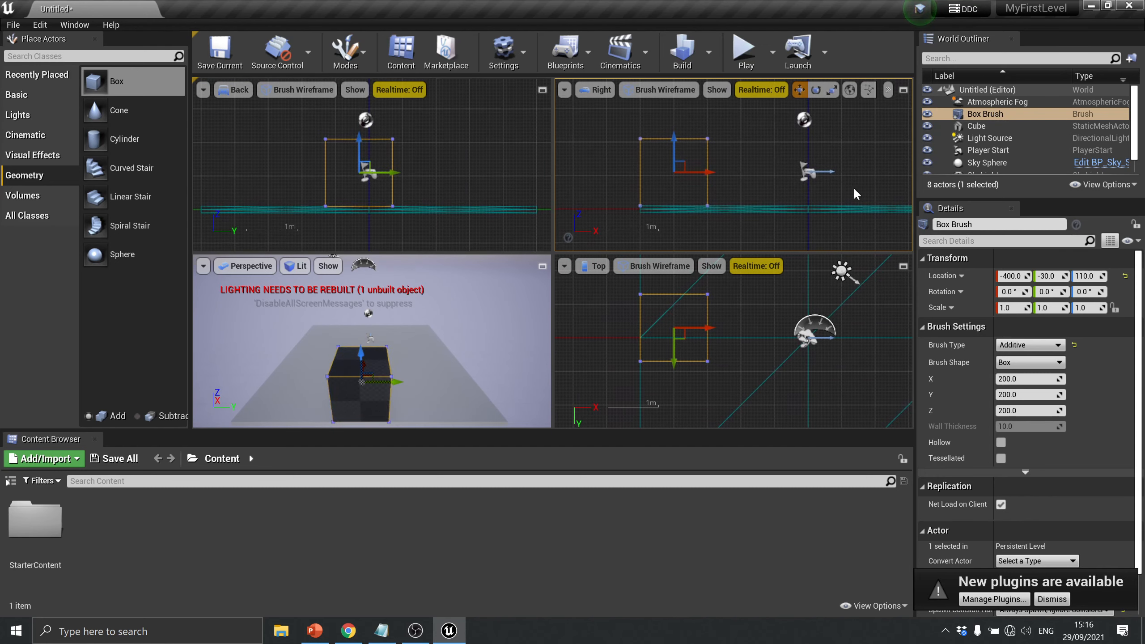
mouse_move(722, 163)
right_mouse_down()
mouse_move(746, 157)
mouse_move(739, 184)
mouse_move(760, 160)
right_mouse_up()
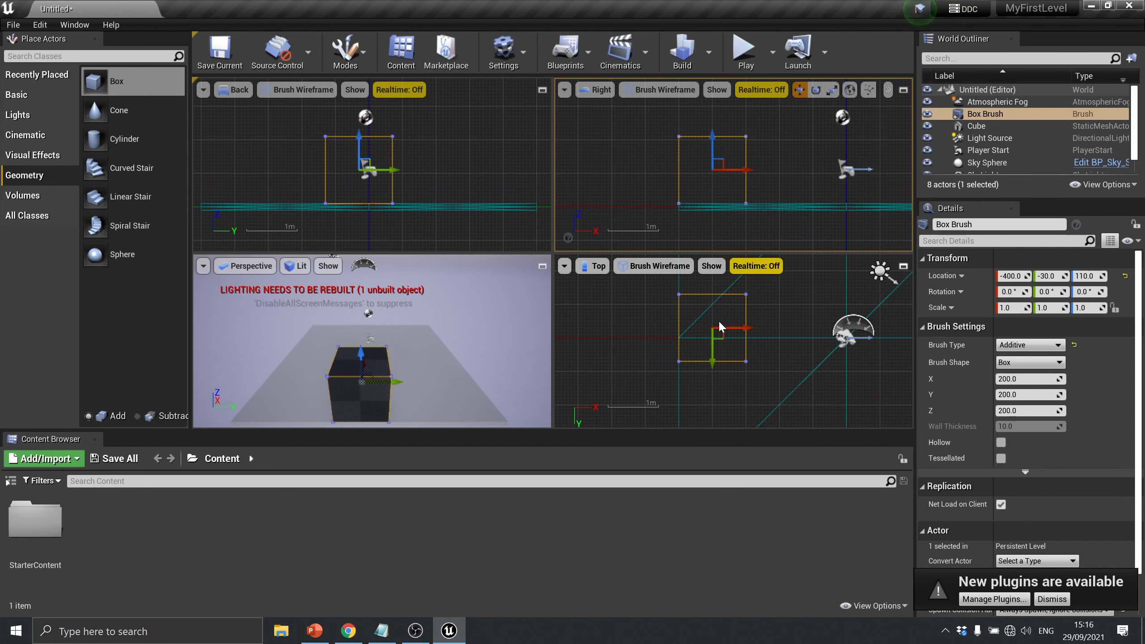
mouse_move(501, 178)
right_mouse_down()
mouse_move(475, 165)
mouse_move(489, 160)
mouse_move(483, 169)
right_mouse_up()
right_click_drag(787, 313, 788, 342)
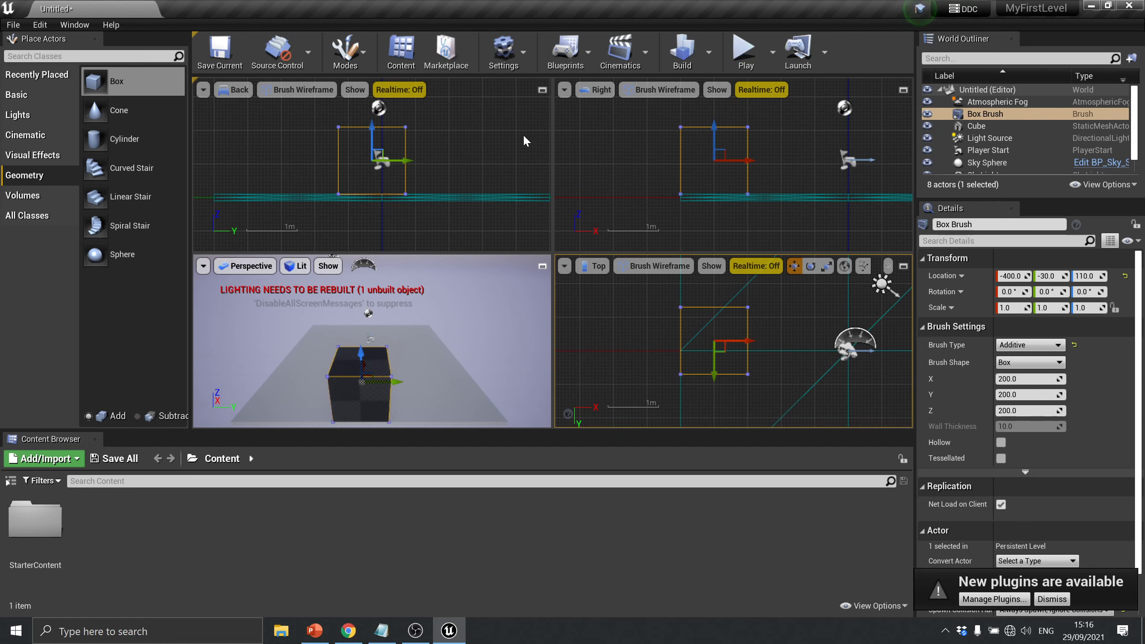
Enter Brush Editing mode and, in the Right view, move the box brush's +X vertices inward to thin it into a wall
left_click(356, 51)
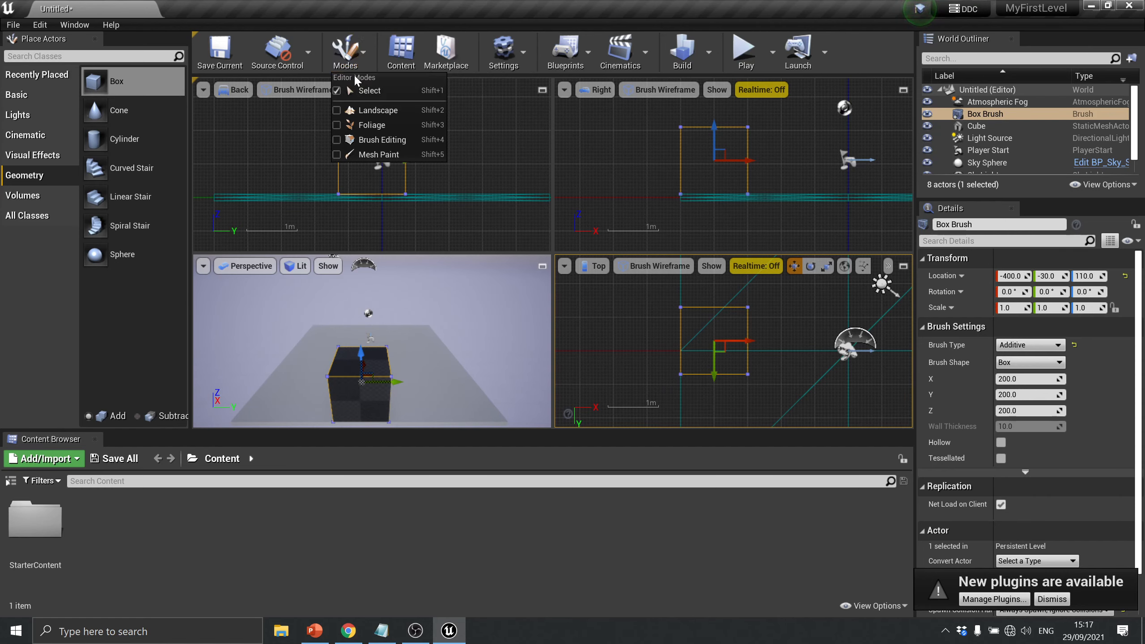
left_click(386, 139)
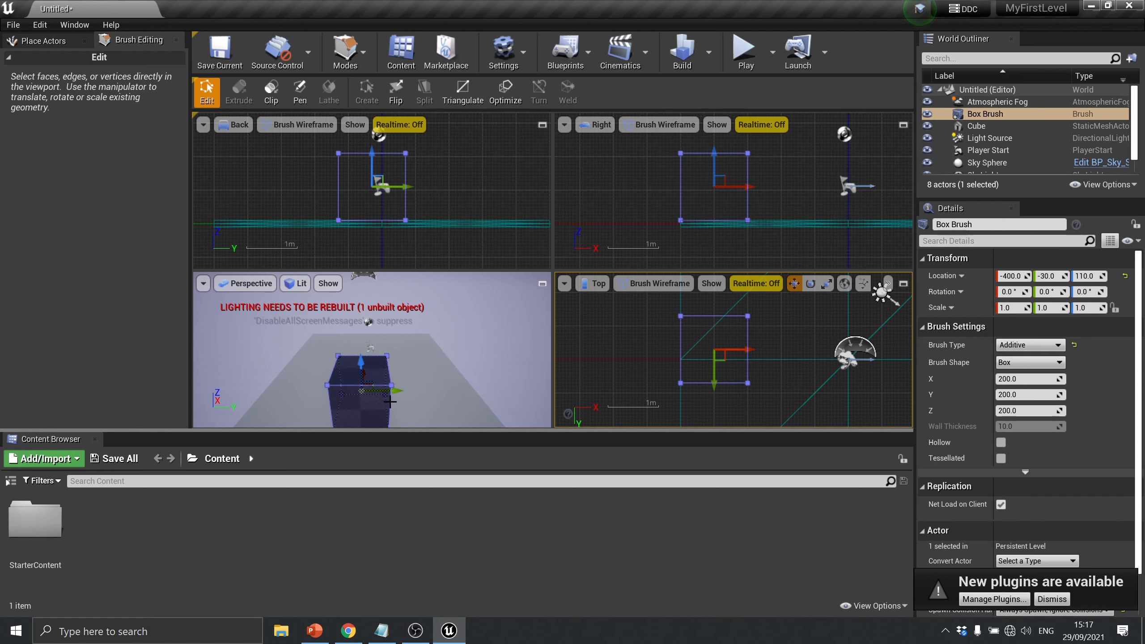
mouse_move(757, 140)
left_mouse_down()
mouse_move(736, 161)
mouse_move(737, 236)
left_mouse_up()
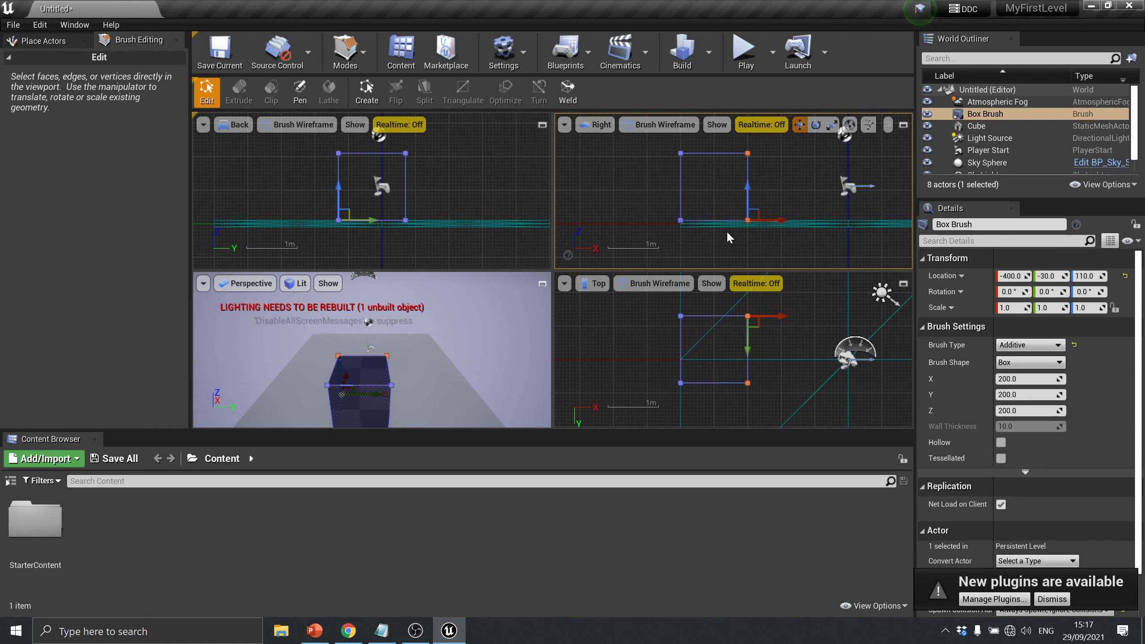
left_click_drag(805, 192, 637, 252)
left_click_drag(659, 144, 803, 160)
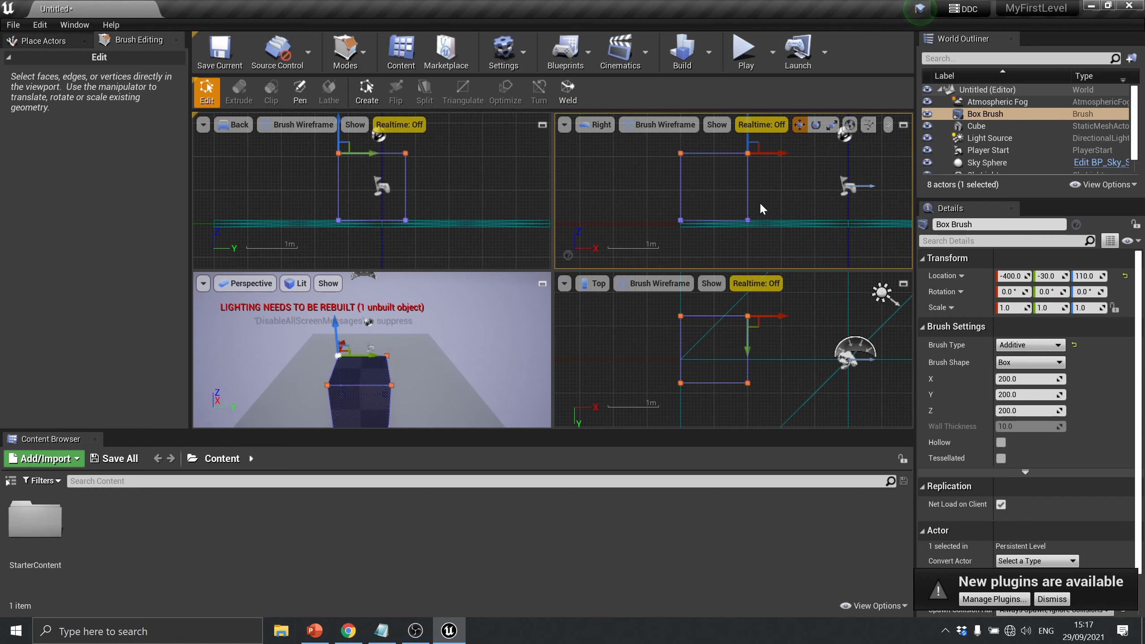
left_click(789, 157)
left_click_drag(763, 199, 732, 229)
mouse_move(761, 168)
left_mouse_down()
mouse_move(740, 232)
mouse_move(755, 219)
mouse_move(713, 221)
left_mouse_up()
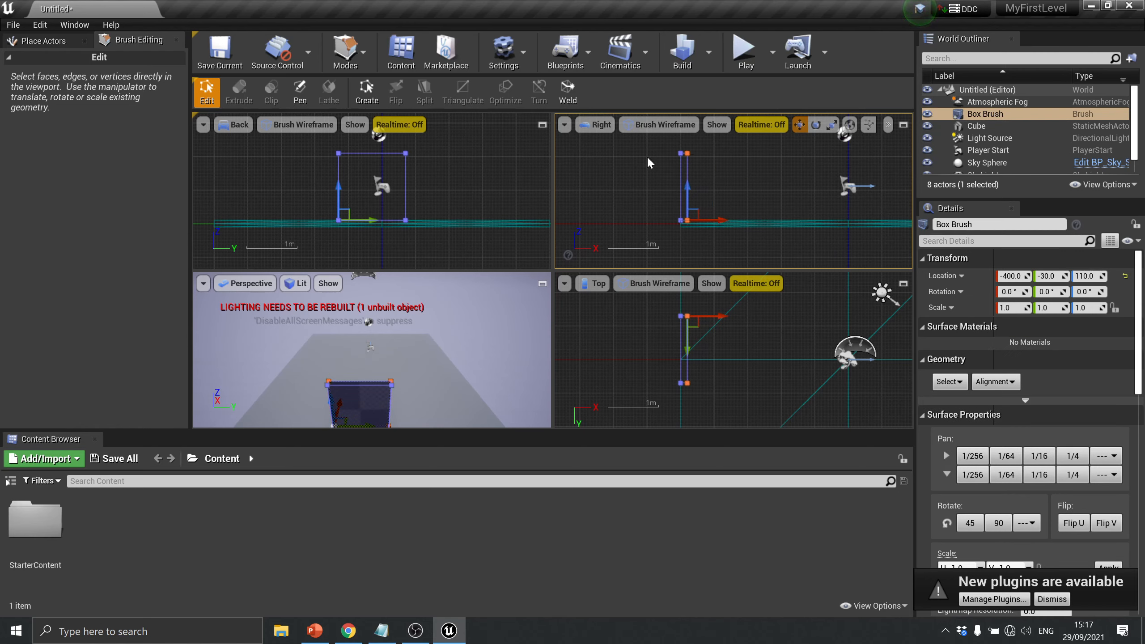
In the Back view, move the wall brush's -Y vertices outward to the floor slab's edge
scroll(686, 167, "up", 3)
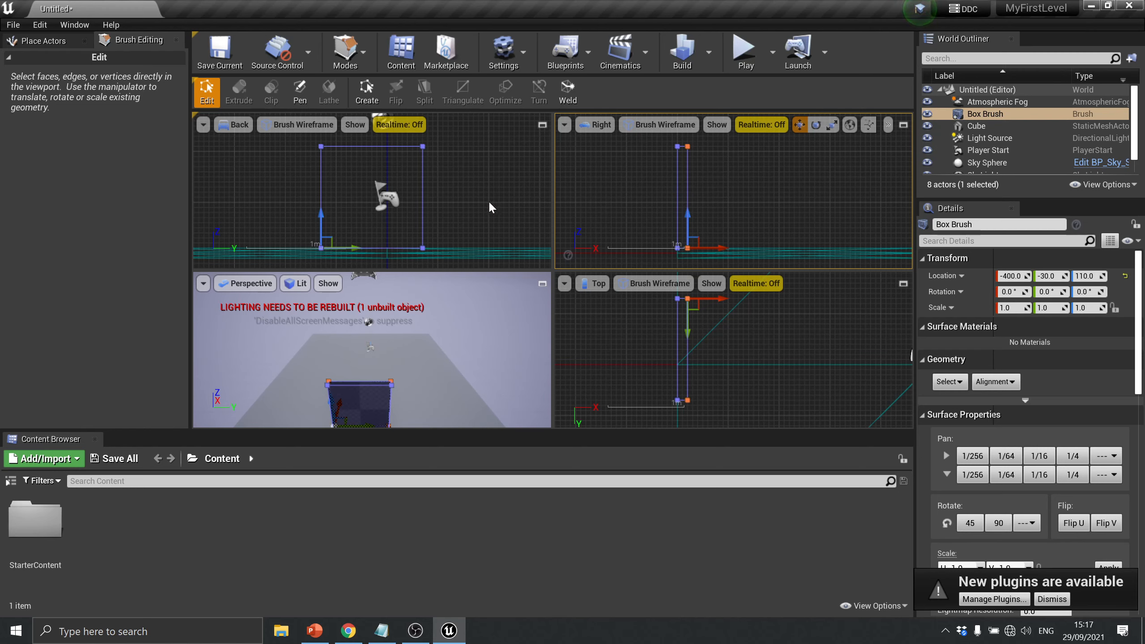
middle_click_drag(444, 198, 482, 194)
scroll(465, 197, "down", 5)
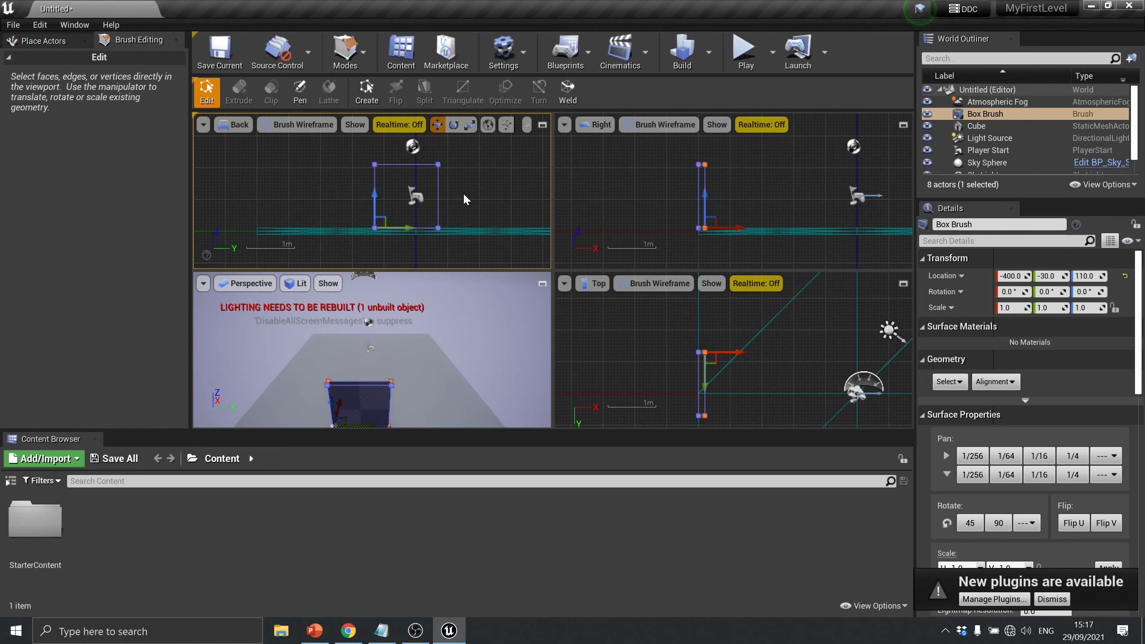
scroll(464, 189, "up", 2)
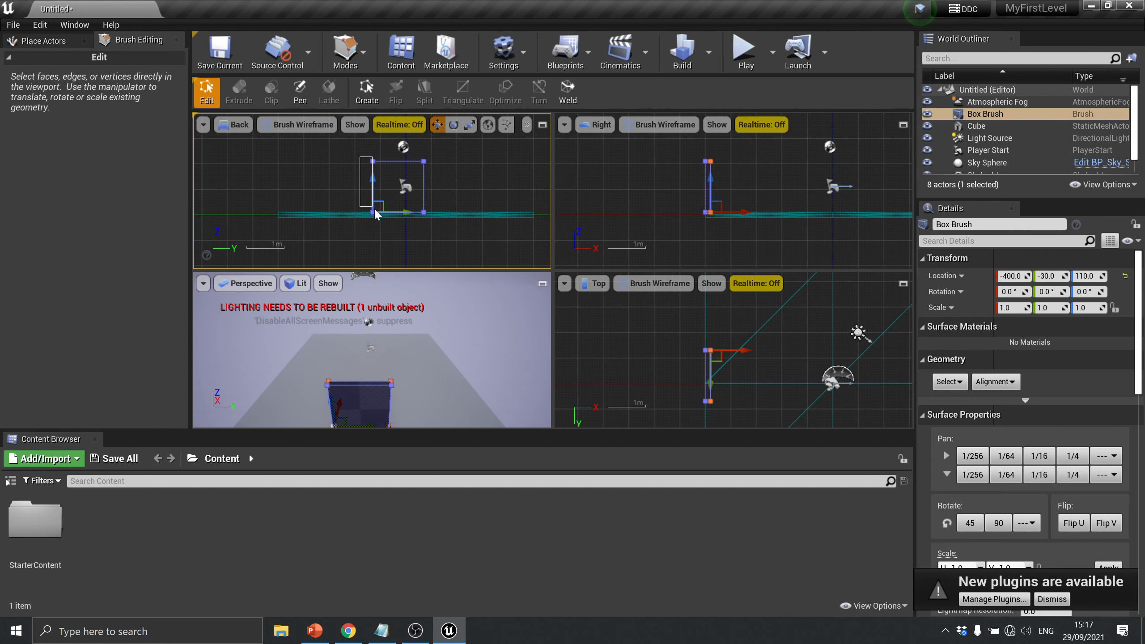
left_click_drag(402, 212, 307, 212)
Move the wall brush's +Y vertices outward to the opposite edge of the floor slab and check the wall in perspective
mouse_move(436, 157)
left_mouse_down()
mouse_move(419, 232)
mouse_move(456, 210)
mouse_move(499, 211)
left_mouse_up()
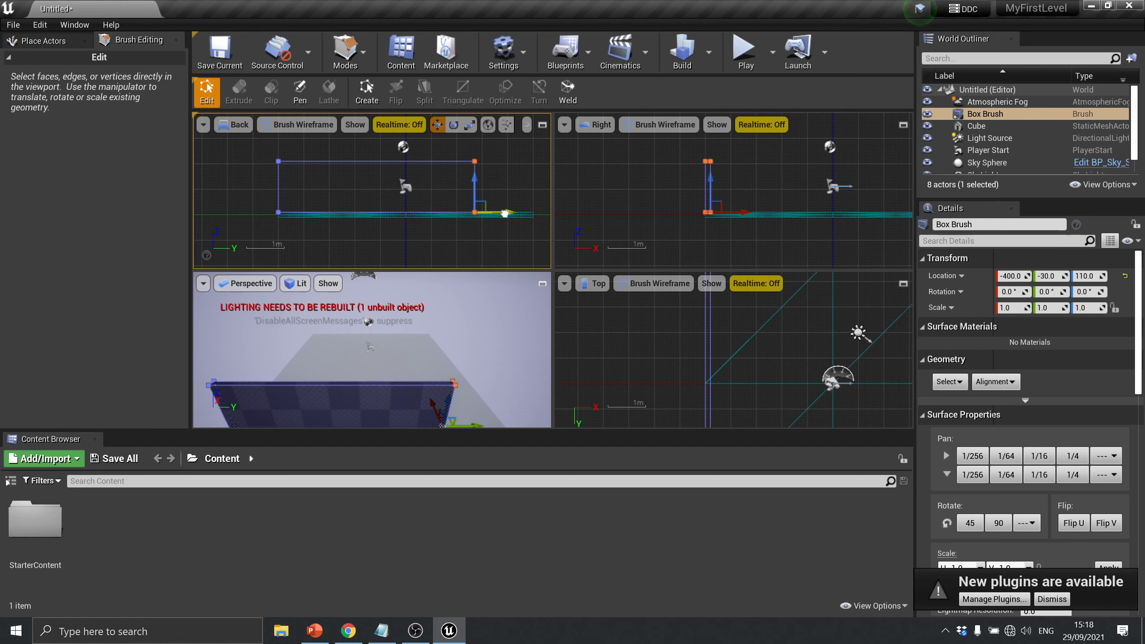
mouse_move(505, 214)
left_mouse_down()
mouse_move(412, 212)
mouse_move(526, 215)
left_mouse_up()
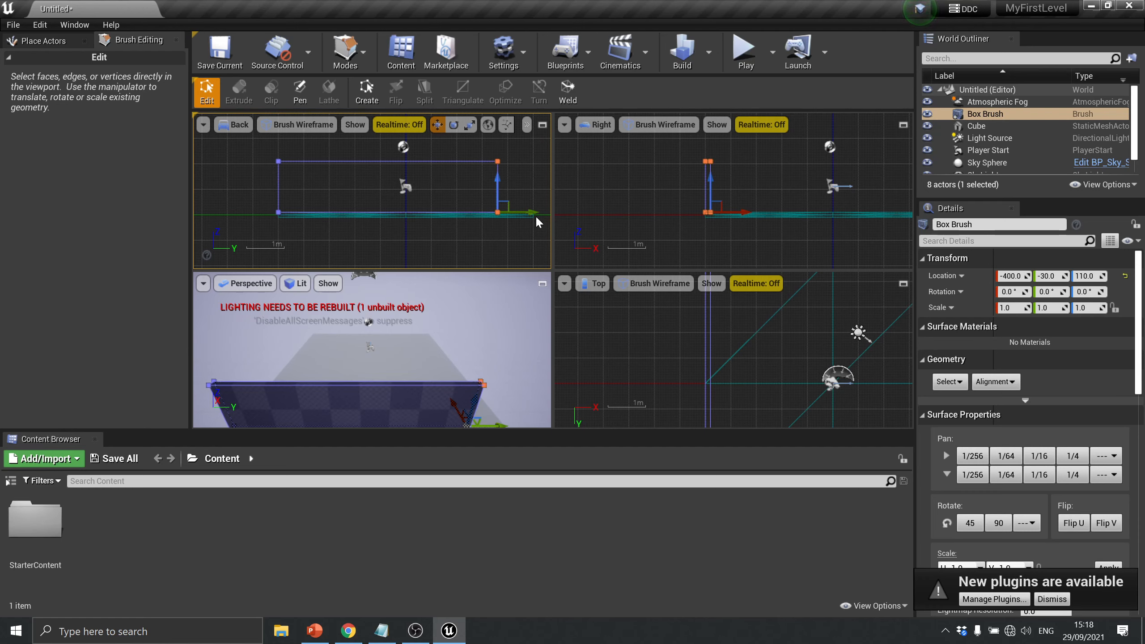
mouse_move(532, 212)
left_mouse_down()
mouse_move(550, 212)
mouse_move(534, 212)
left_mouse_up()
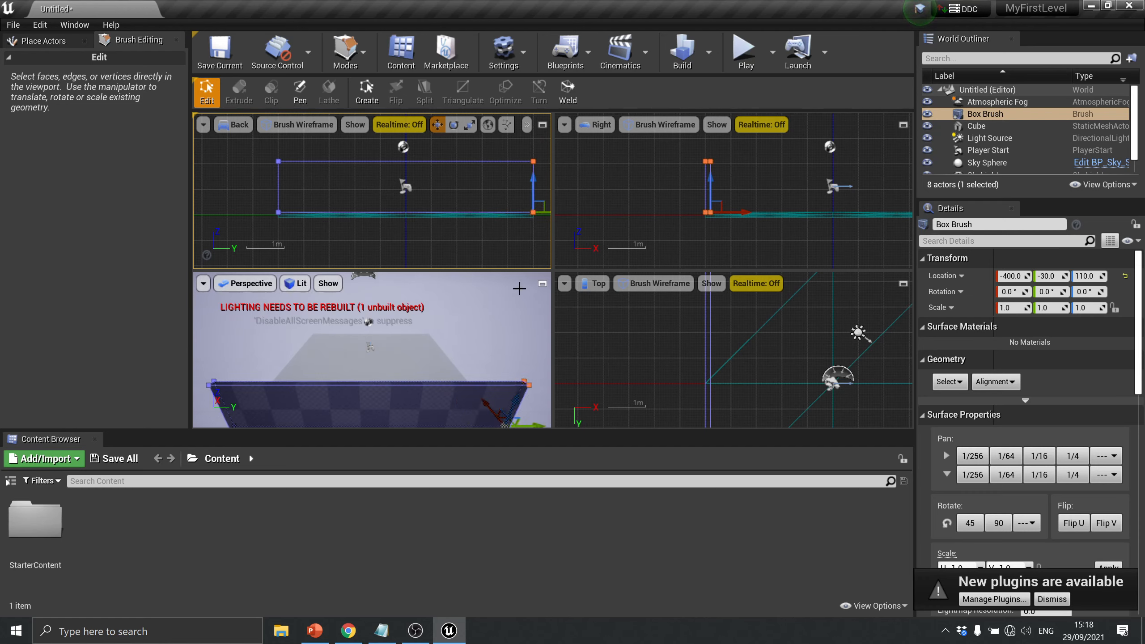
mouse_move(480, 337)
right_mouse_down()
mouse_move(481, 361)
mouse_move(436, 346)
mouse_move(401, 361)
mouse_move(465, 351)
mouse_move(448, 350)
right_mouse_up()
key("a")
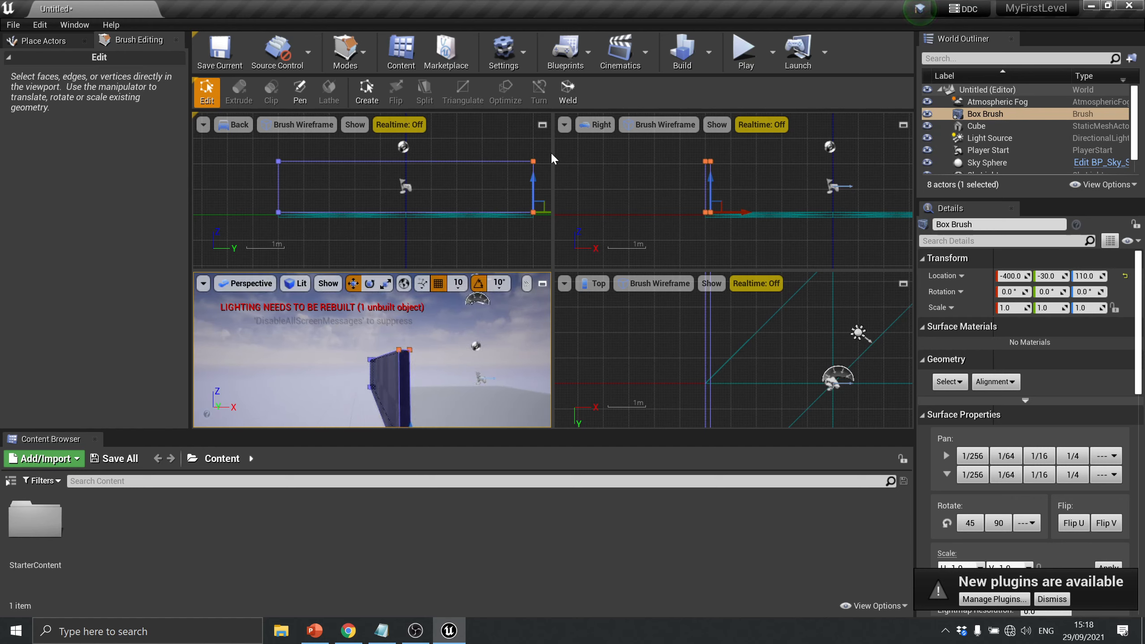
In the Back view, raise the wall brush's top vertices to make it taller, and return to Select mode
mouse_move(543, 152)
left_mouse_down()
mouse_move(386, 173)
mouse_move(261, 168)
left_mouse_up()
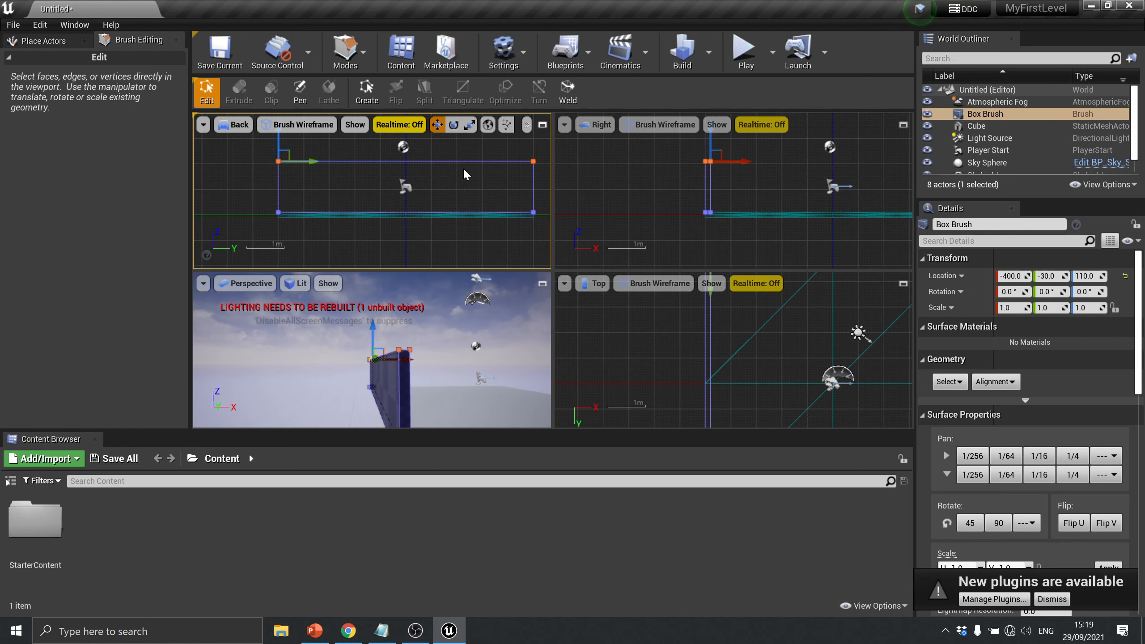
left_click_drag(280, 137, 280, 114)
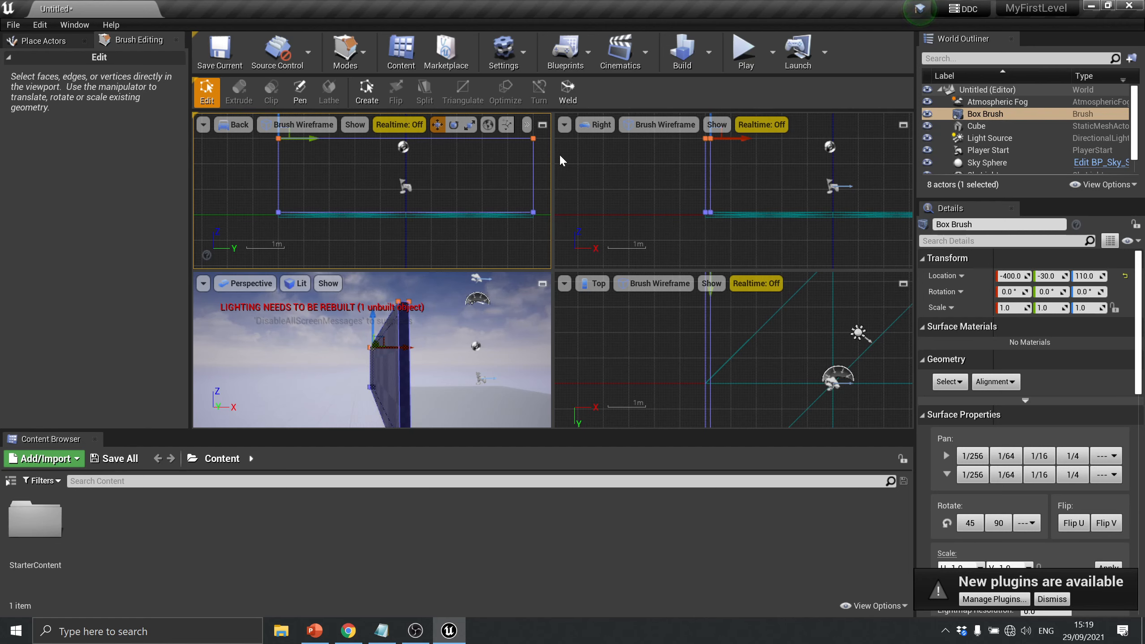
left_click(346, 51)
left_click(365, 91)
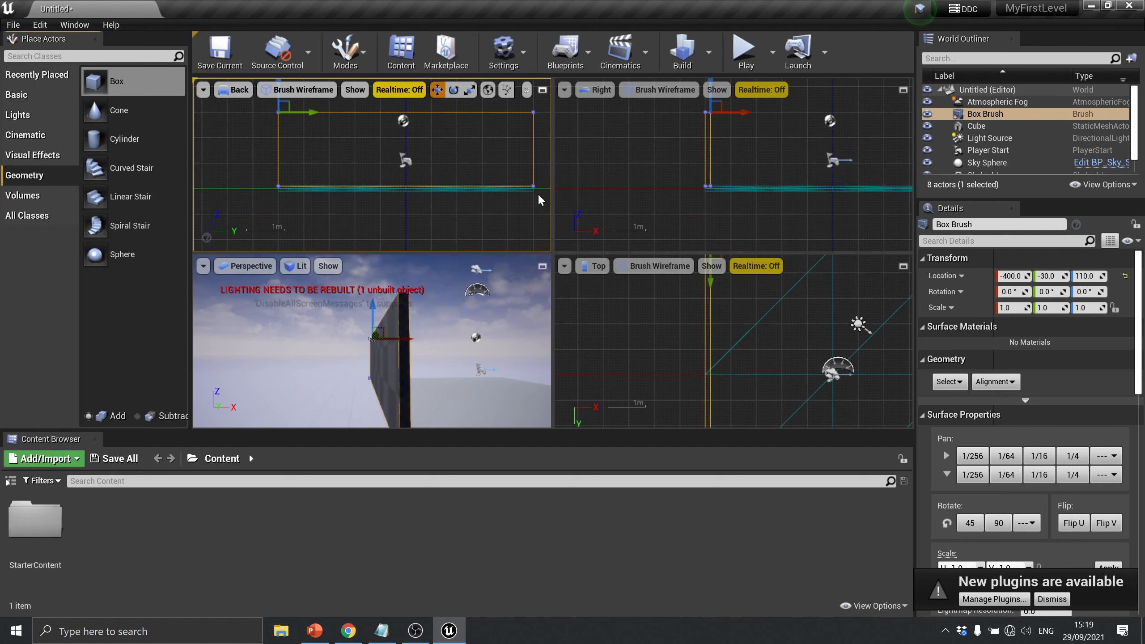
Maximize the perspective viewport and examine the wall and floor from a raised angle
left_click(542, 266)
scroll(634, 220, "down", 5)
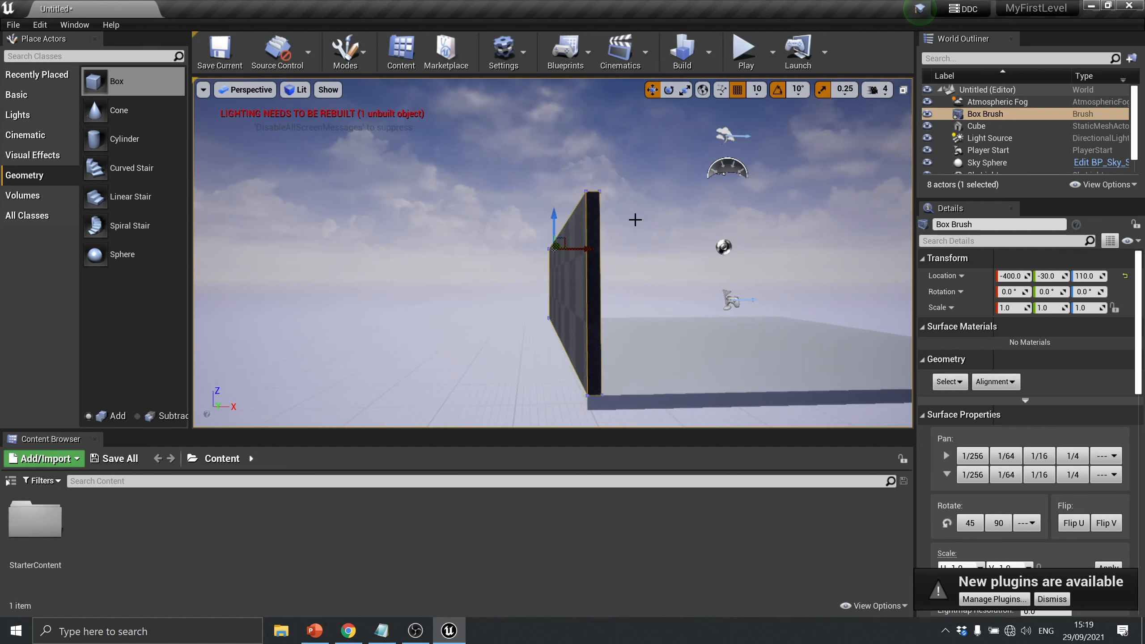
mouse_move(624, 235)
right_mouse_down()
mouse_move(586, 240)
mouse_move(596, 207)
mouse_move(559, 180)
mouse_move(541, 230)
mouse_move(548, 239)
mouse_move(568, 228)
mouse_move(546, 226)
mouse_move(552, 209)
mouse_move(514, 219)
mouse_move(599, 216)
mouse_move(626, 230)
right_mouse_up()
key("d")
key("w")
key("s")
key("d")
key("a")
key("d")
key("s")
key("a")
key("a")
key("d")
key("s")
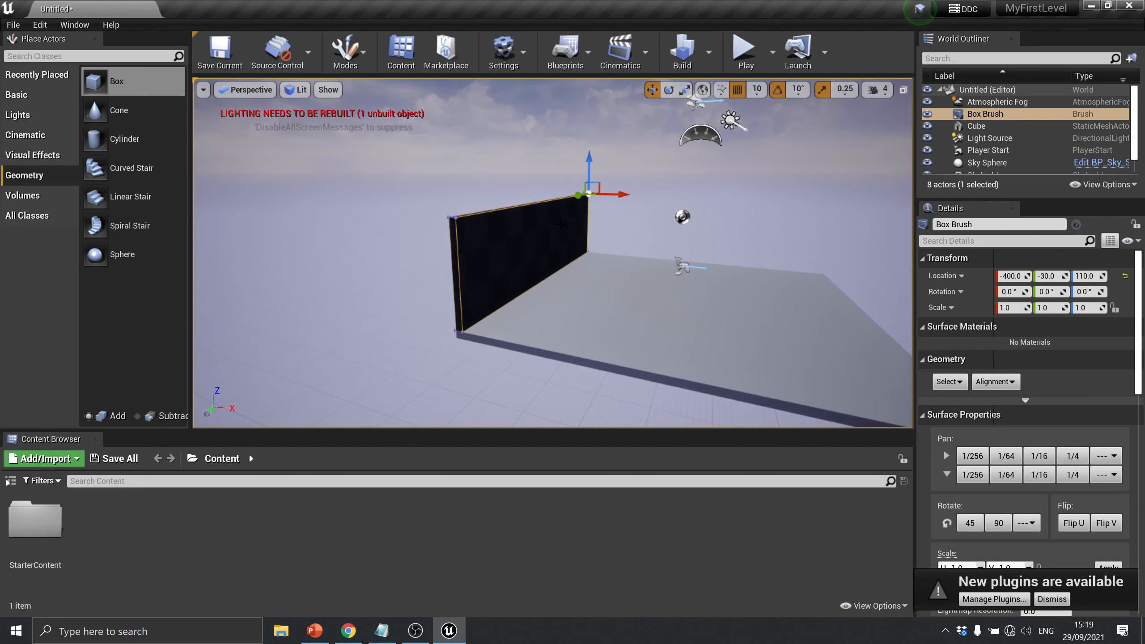
Select the wall brush and duplicate it along the X axis, placing the copy at X 180
left_click(534, 227)
left_click(521, 173)
left_click(499, 235)
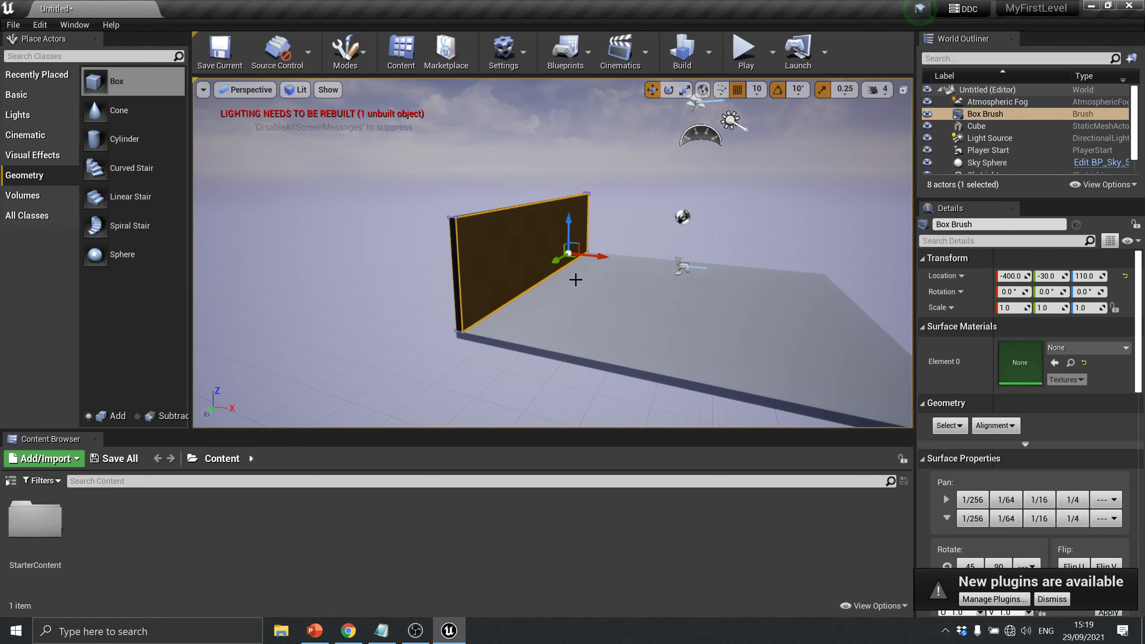
left_click_drag(593, 259, 682, 267, "alt")
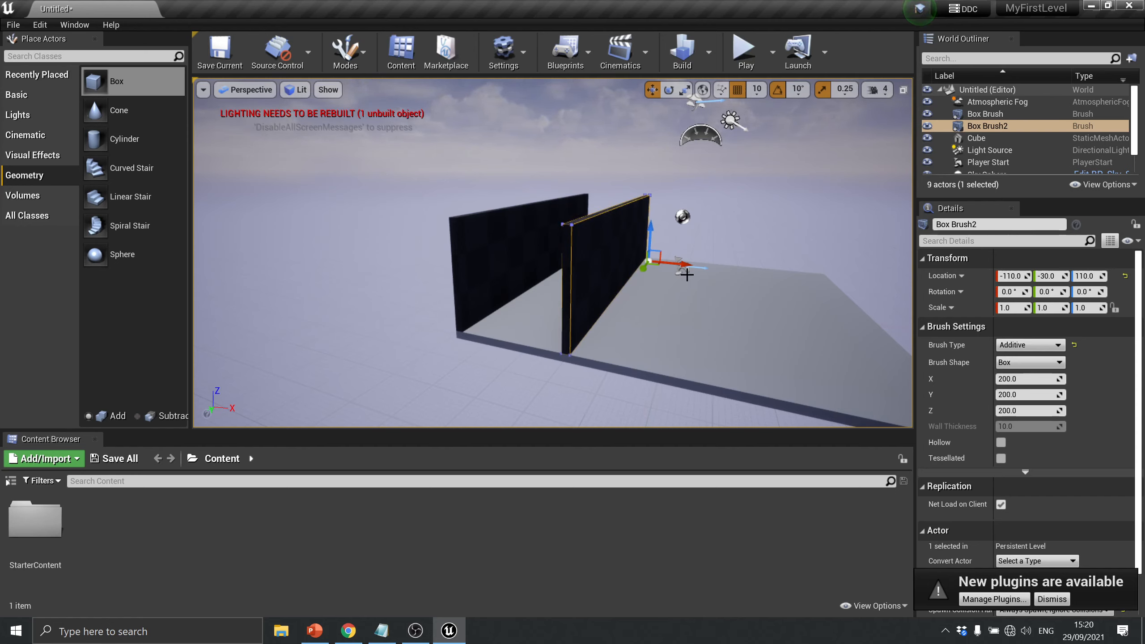
mouse_move(677, 265)
left_mouse_down()
mouse_move(803, 272)
mouse_move(785, 273)
left_mouse_up()
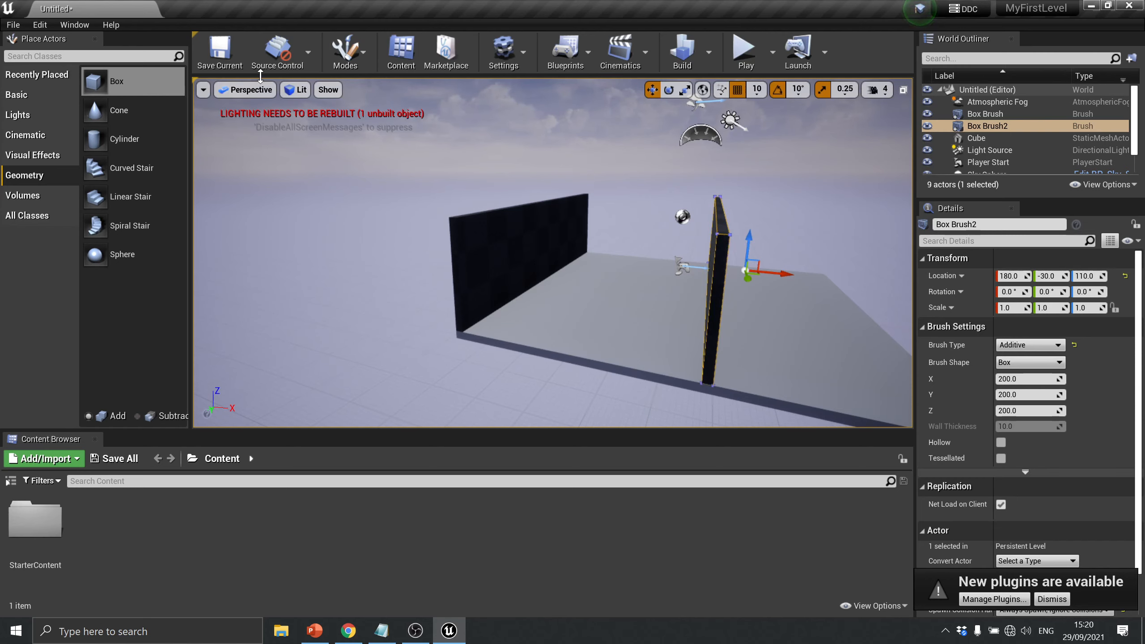
Rotate the duplicated wall brush -90° about the Z axis
key("r")
key("e")
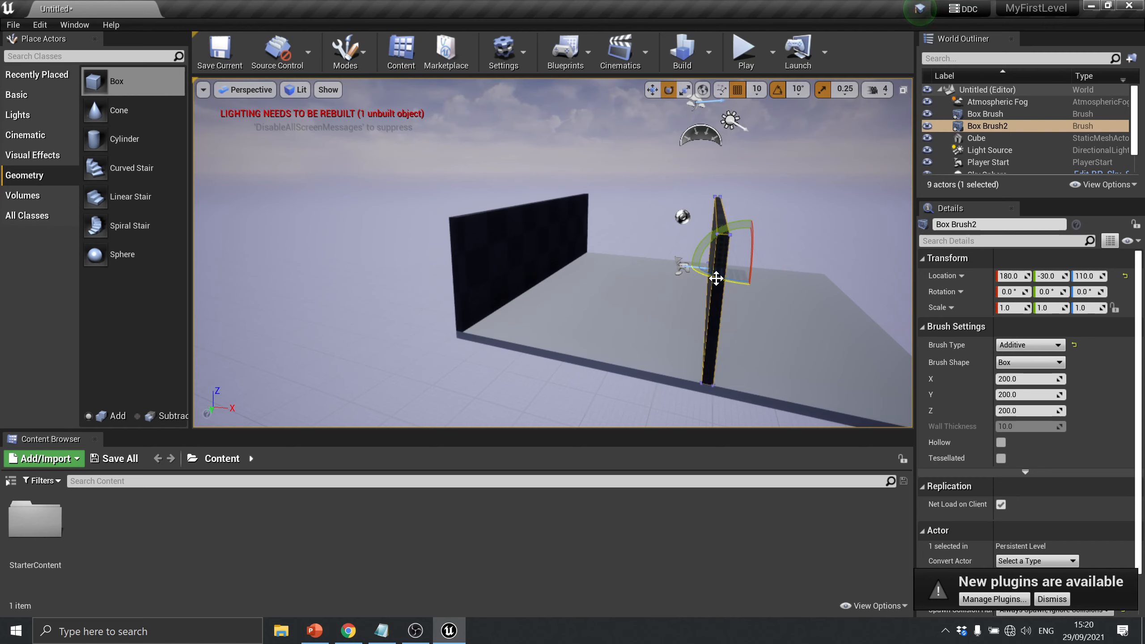
left_click_drag(721, 278, 804, 273)
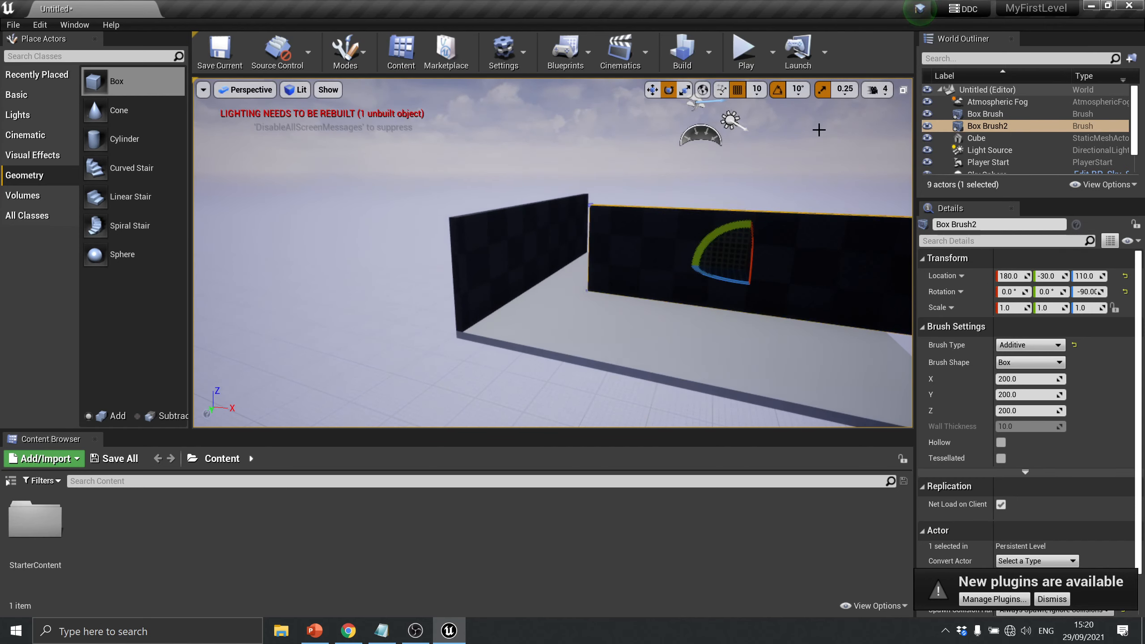
Return to the four-view layout and, in the Top view, move the rotated wall to the floor's +Y edge at about X 0, Y 390
left_click(903, 90)
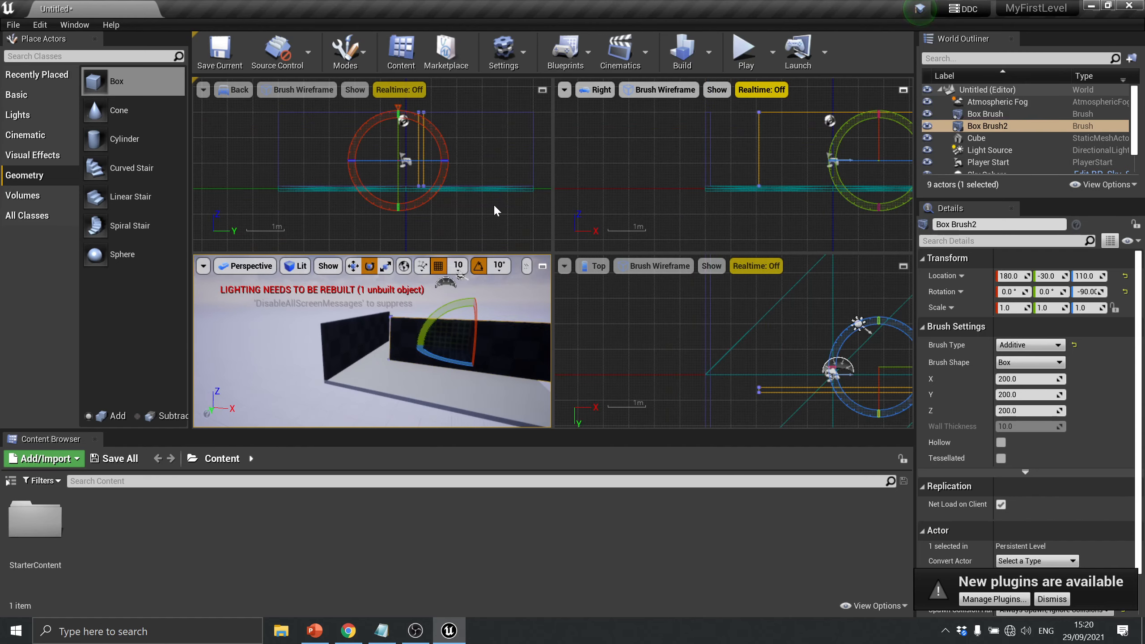
scroll(469, 155, "down", 3)
scroll(478, 129, "down", 2)
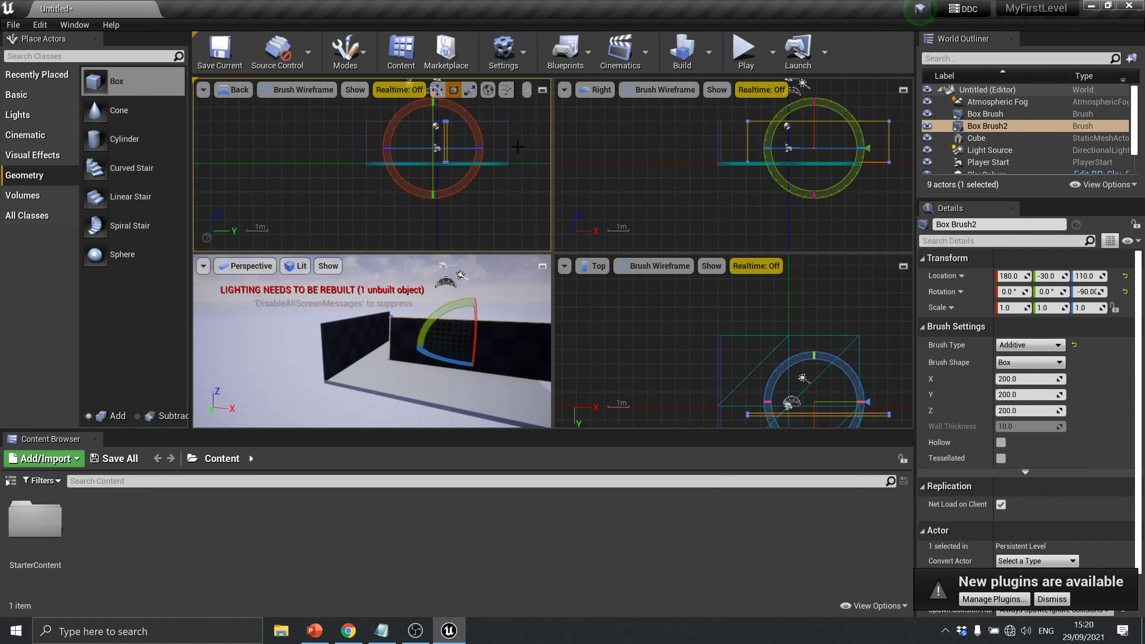
scroll(502, 143, "up", 4)
middle_click_drag(755, 321, 685, 307)
right_click_drag(750, 313, 588, 300)
scroll(789, 317, "down", 4)
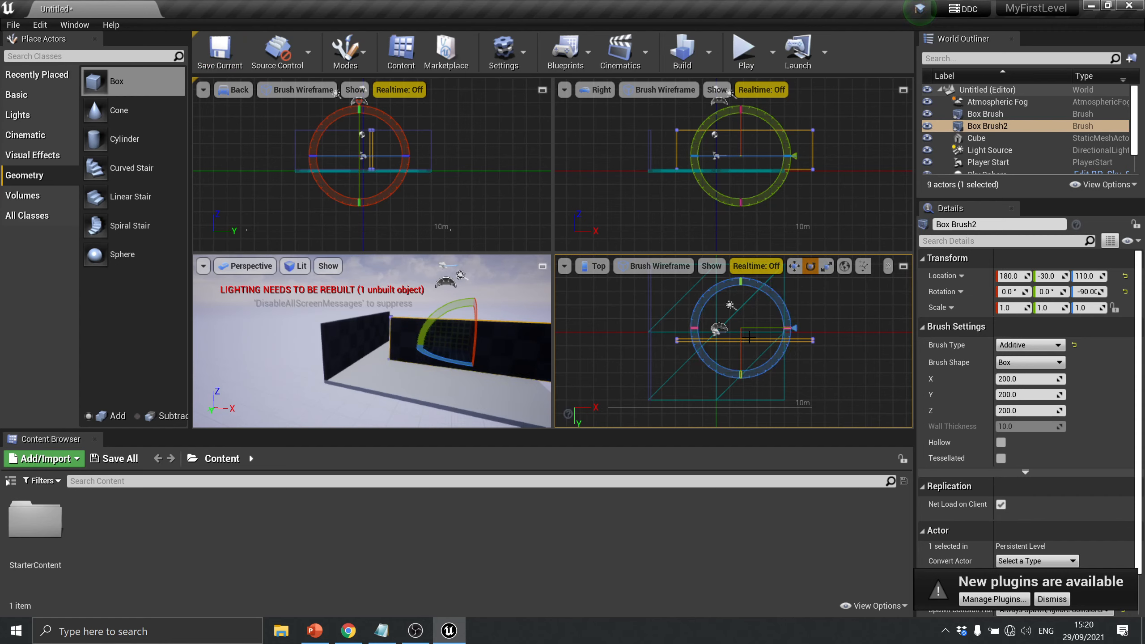
key("w")
left_click_drag(746, 337, 723, 394)
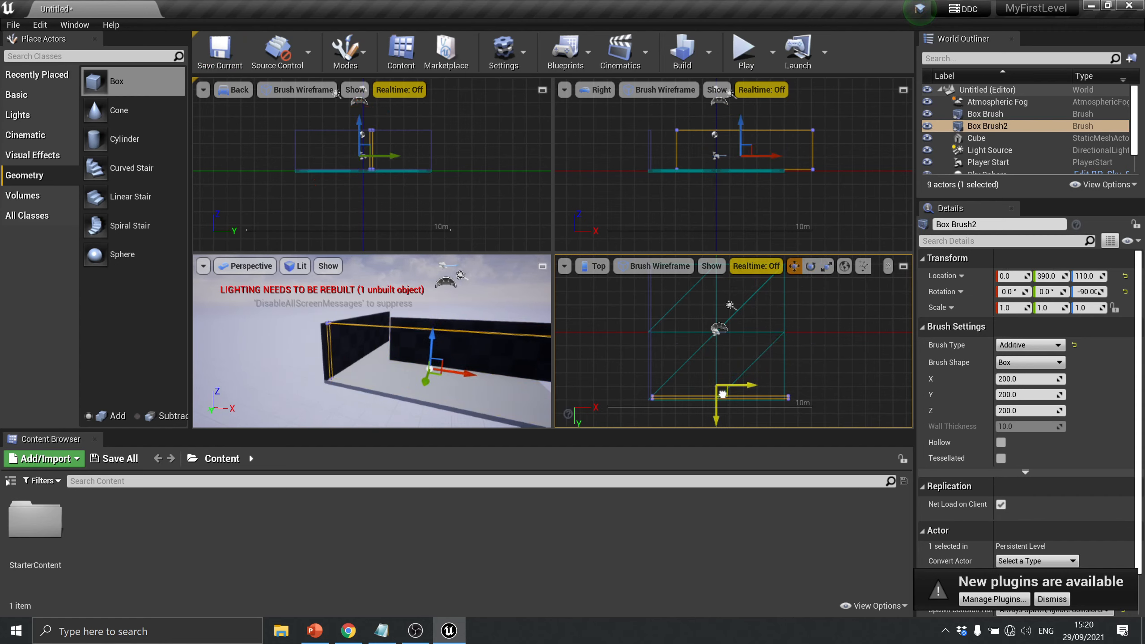
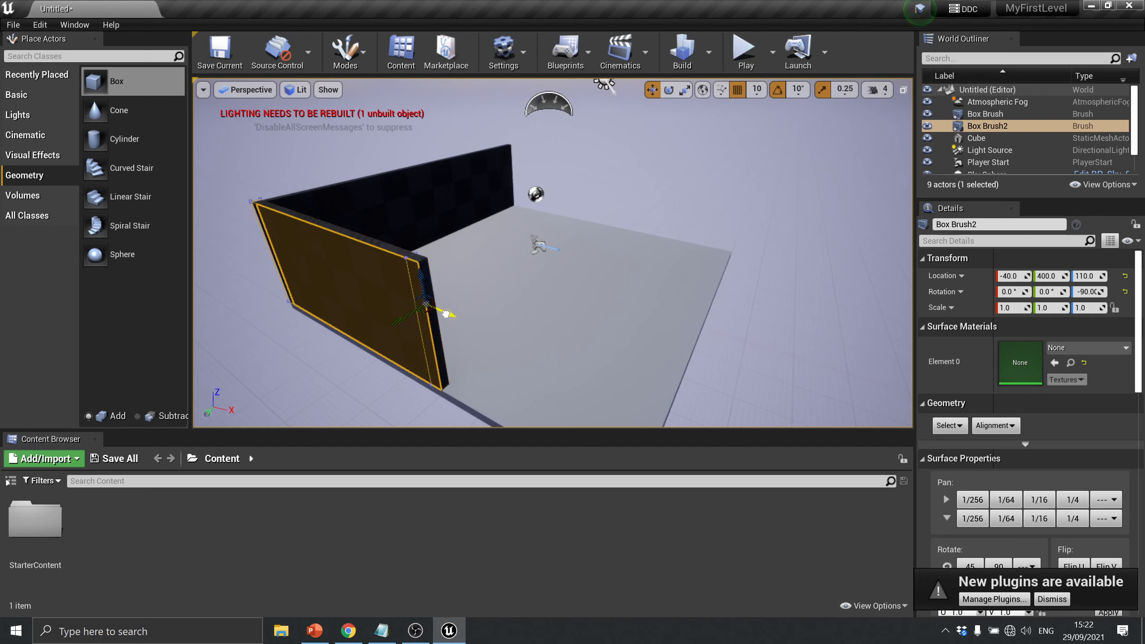
Duplicate the second wall brush along the X axis in the perspective view, placing the copy at X 20, Y 400
left_click_drag(446, 314, 464, 321)
scroll(404, 260, "up", 2)
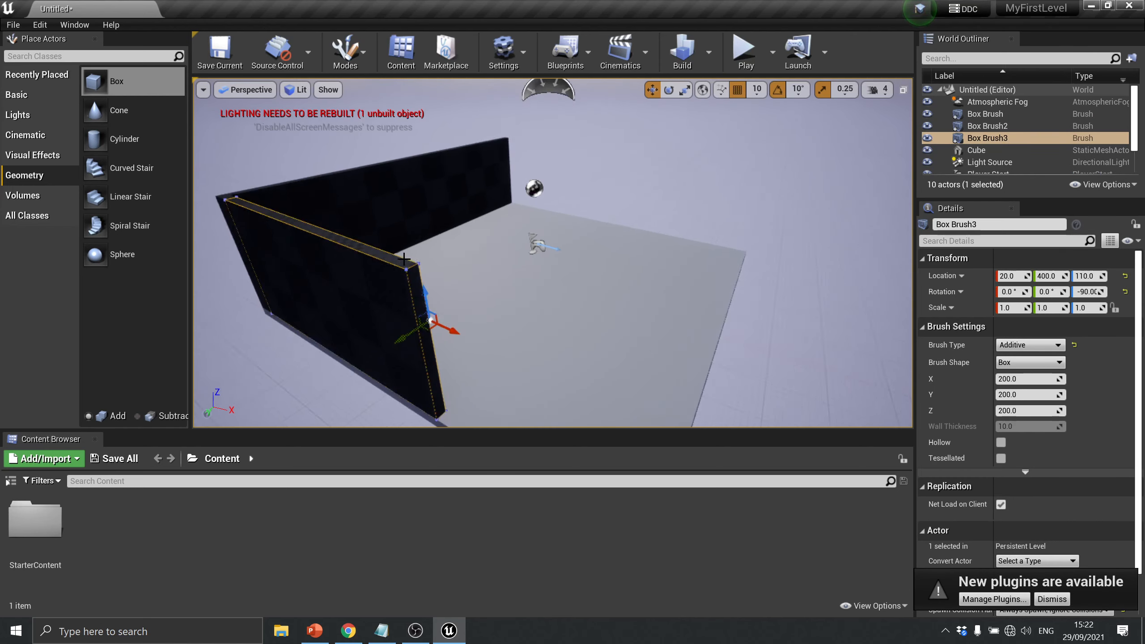
scroll(401, 256, "up", 1)
scroll(390, 271, "down", 2)
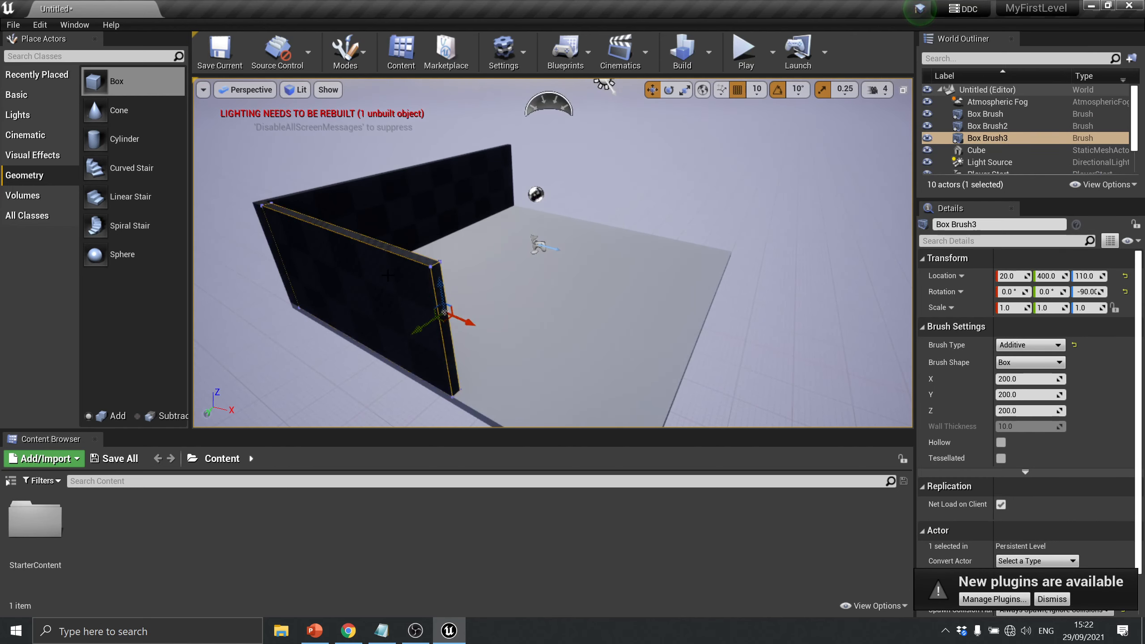
Enter Brush Editing mode in the four-view layout and, in the Right view, move the new copy's +X vertices inward to form a narrow panel
left_click(904, 90)
left_click(346, 53)
left_click(361, 156)
left_click_drag(749, 142, 792, 257)
left_click_drag(803, 243, 671, 225)
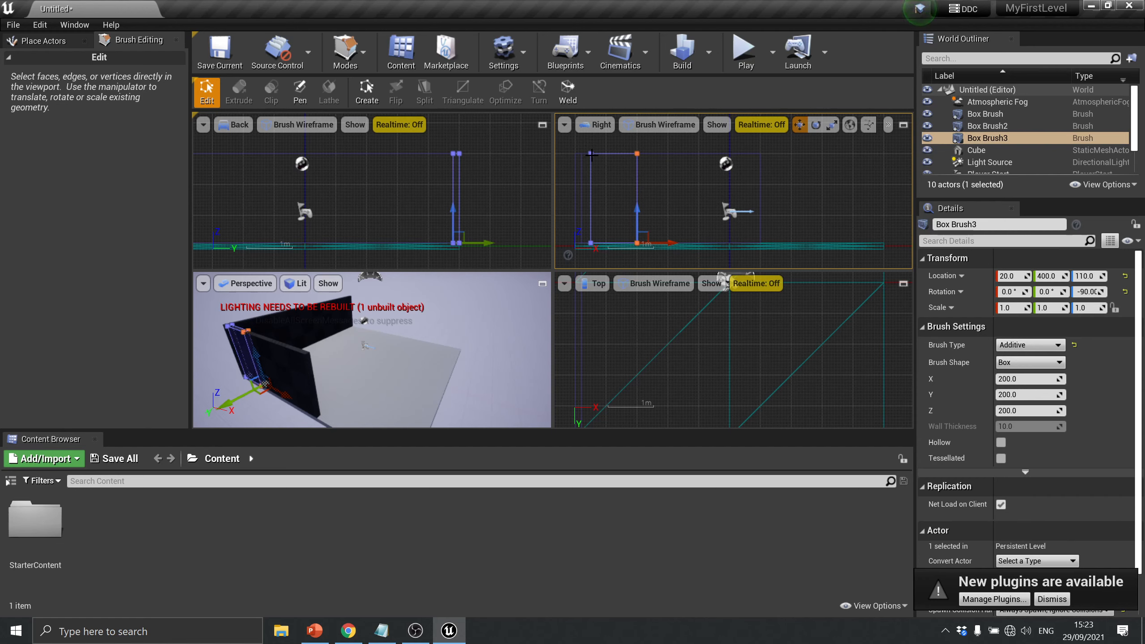
In the Right view, lower the narrow brush's top vertices and raise its bottom vertices slightly to shape a window opening
left_click_drag(585, 147, 657, 156)
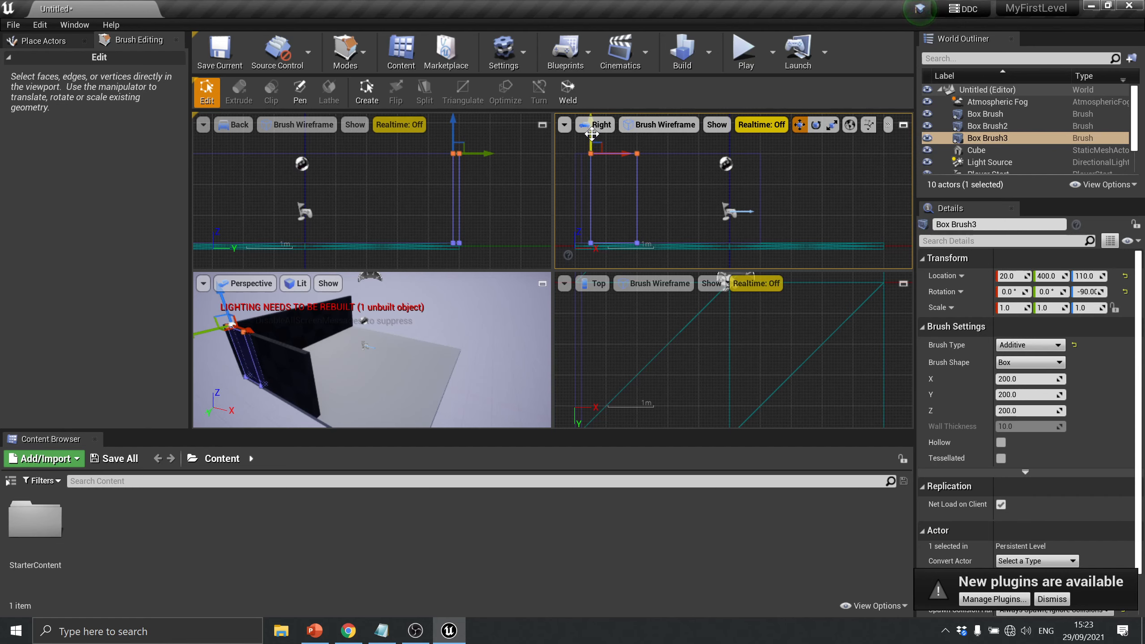
left_click_drag(592, 134, 593, 139)
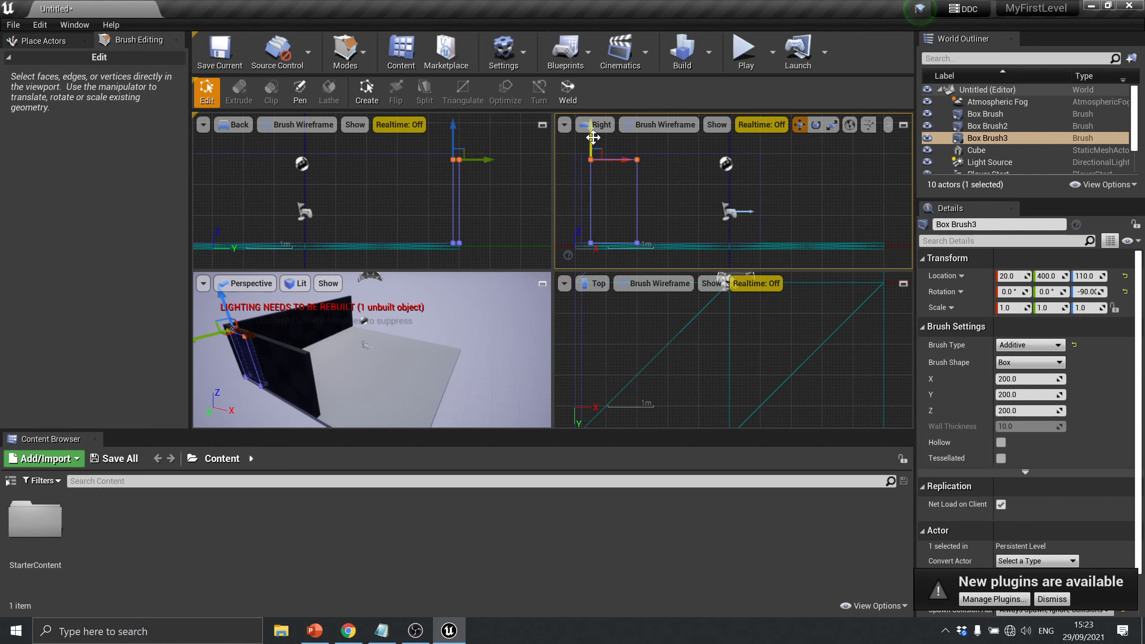
left_click_drag(644, 240, 584, 254)
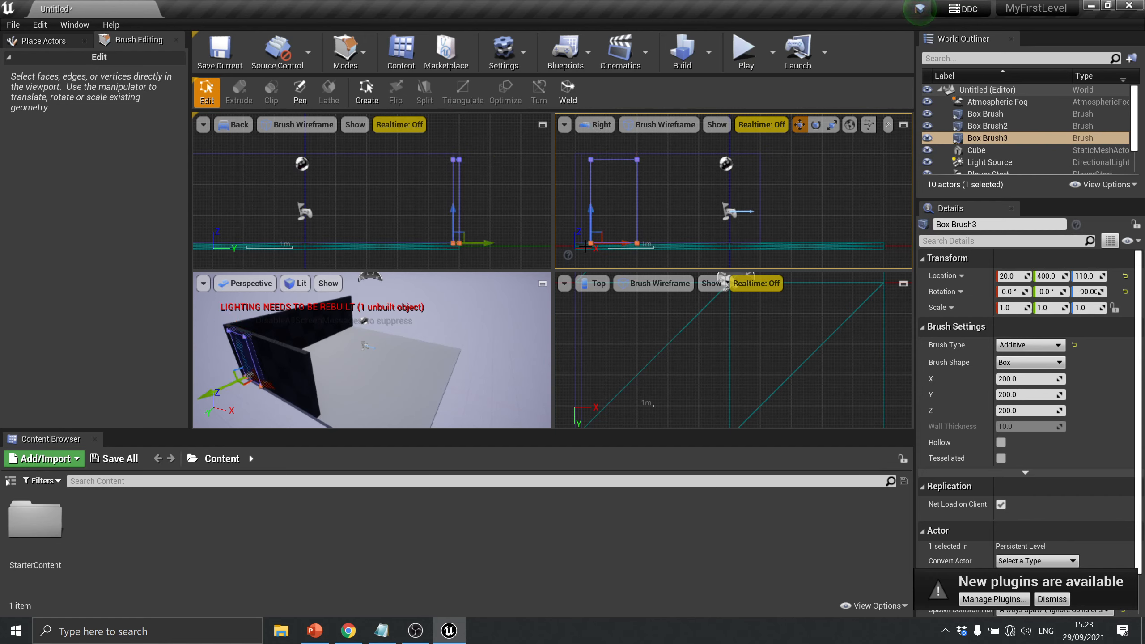
left_click_drag(591, 213, 593, 207)
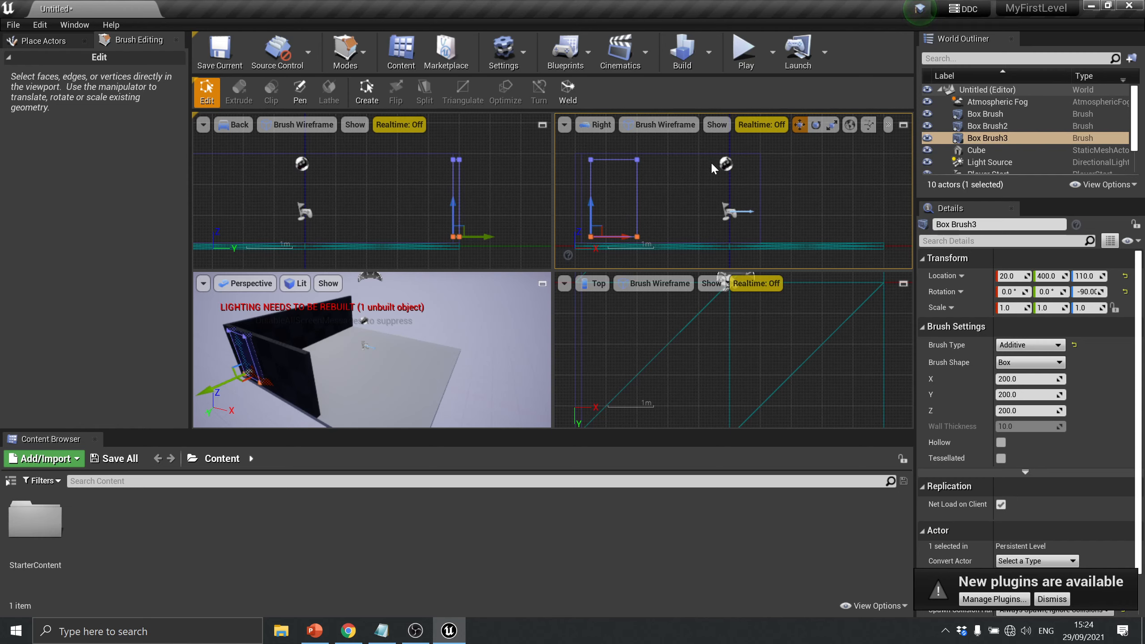
Return to Select mode and change the narrow brush's Brush Type to Subtractive
left_click(353, 50)
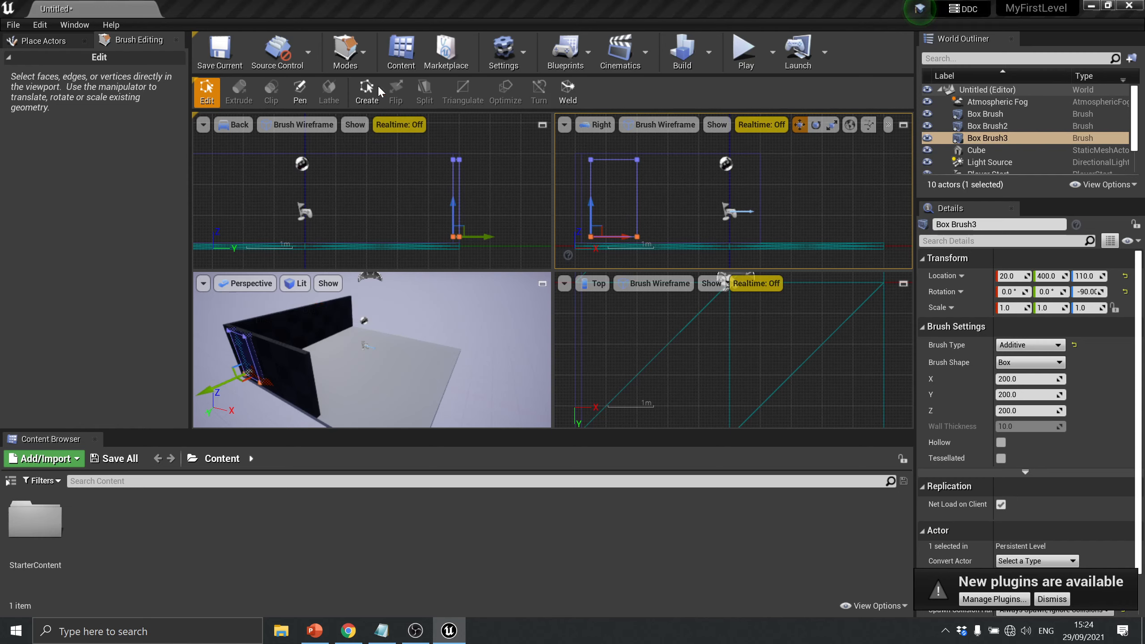
left_click(379, 87)
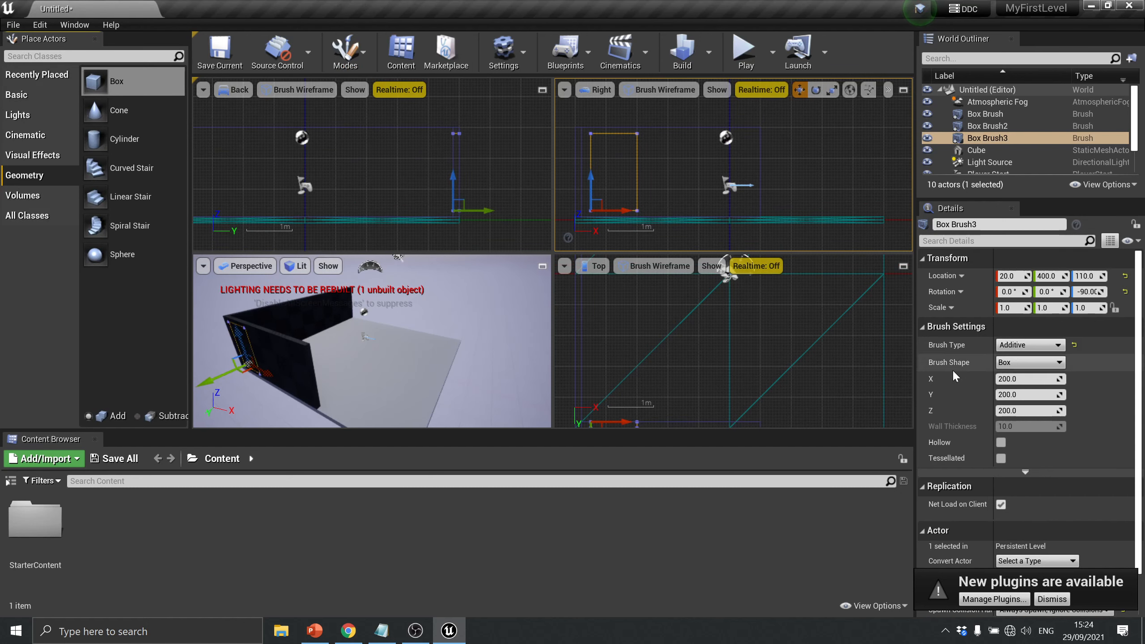
scroll(1084, 410, "down", 2)
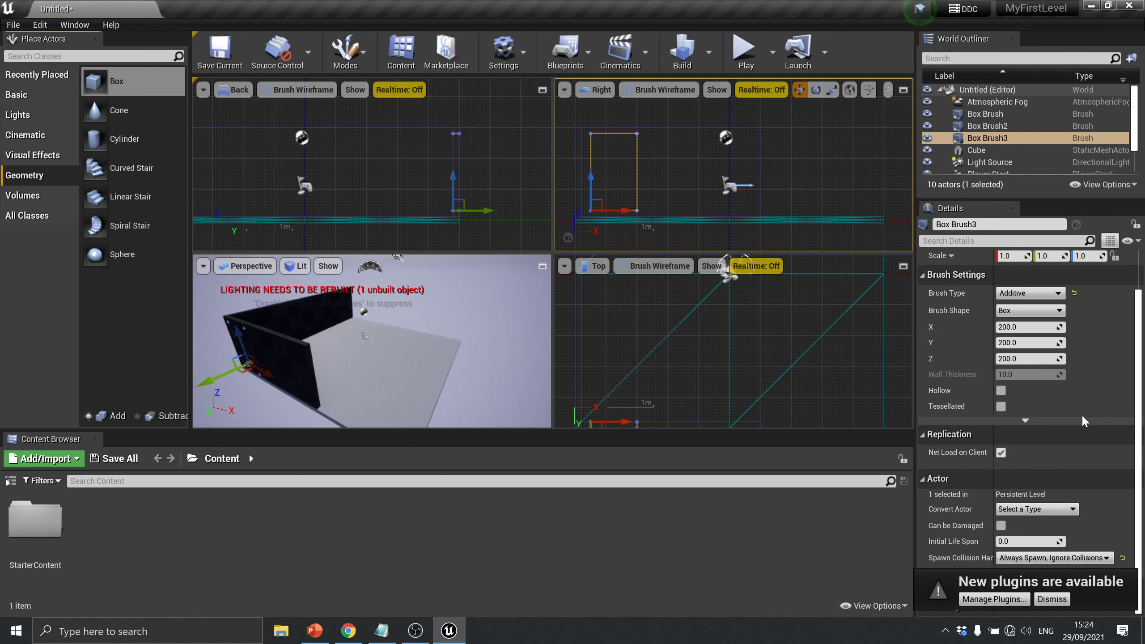
scroll(1090, 399, "up", 2)
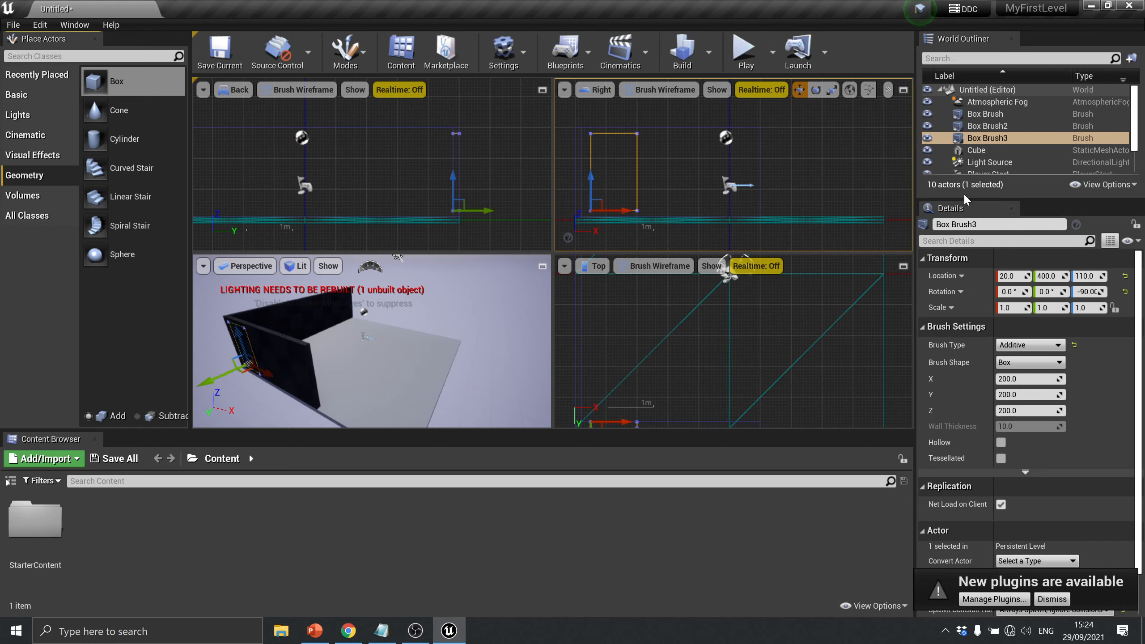
left_click(1030, 346)
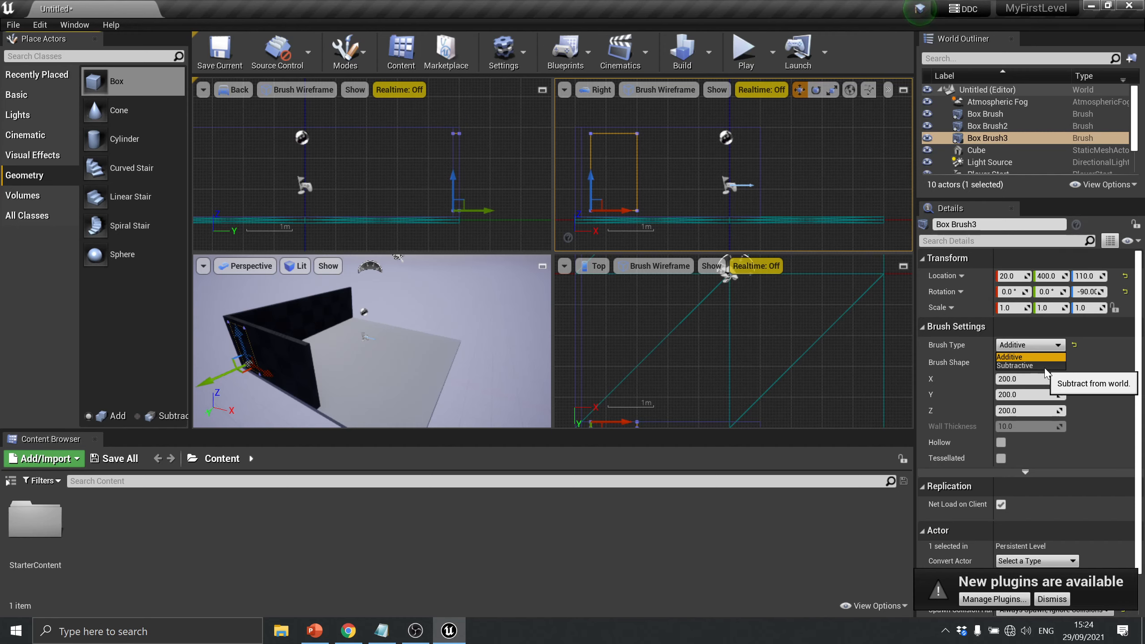
left_click(1036, 367)
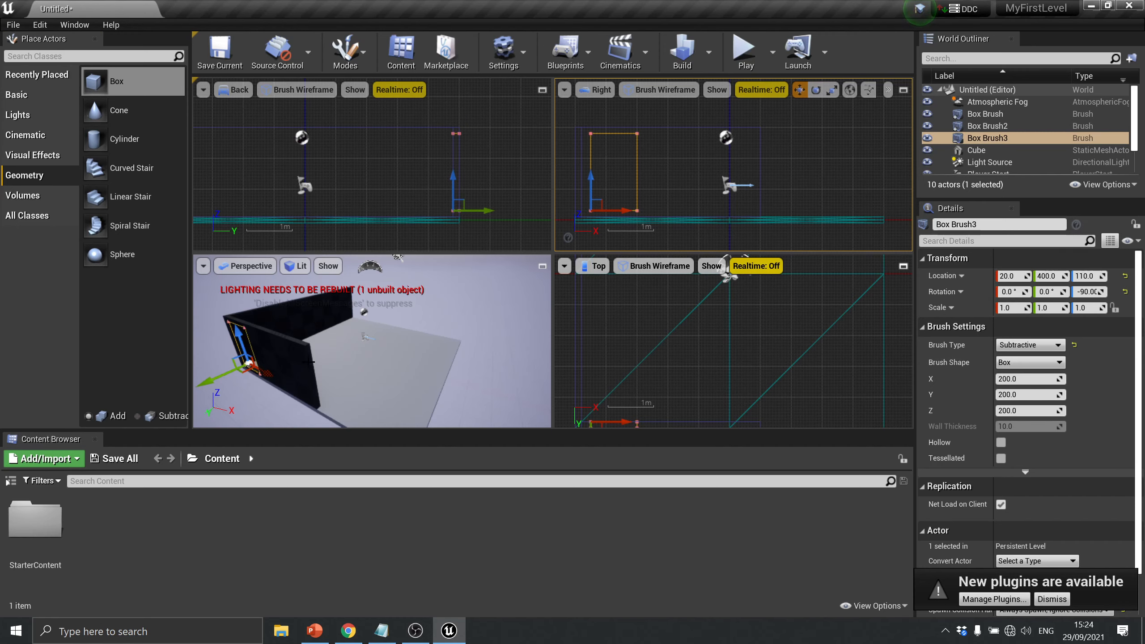
Fly around in the perspective view to examine the opening cut in the wall from inside and outside
right_click(316, 364)
middle_click_drag(316, 364, 326, 358)
key("a")
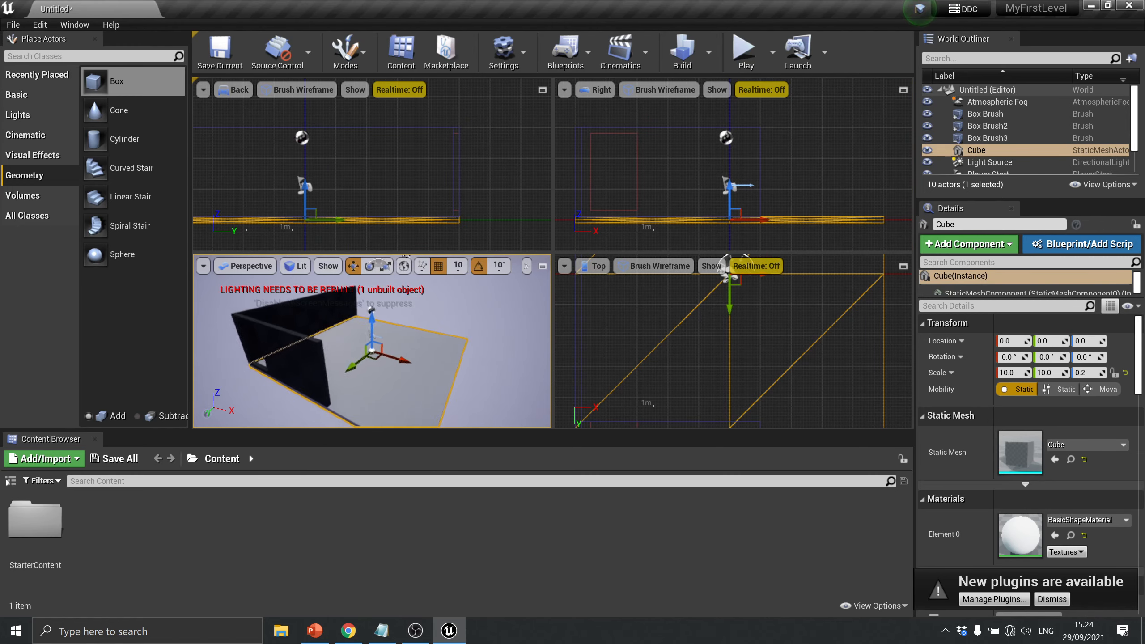
key("w")
key("a")
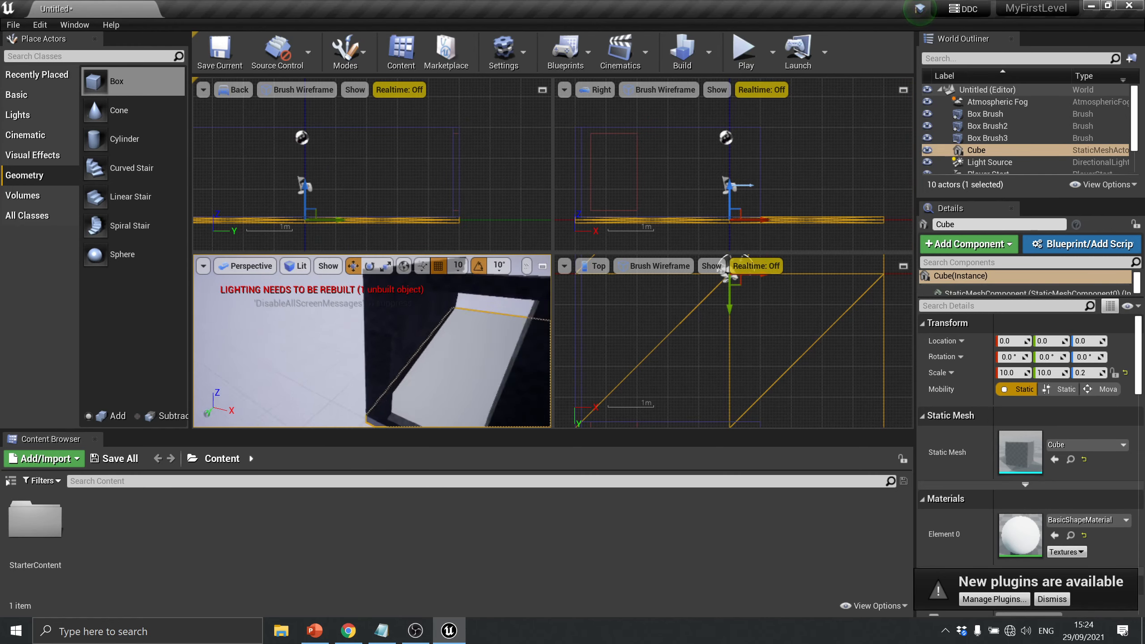
key("s")
key("a")
key("d")
key("w")
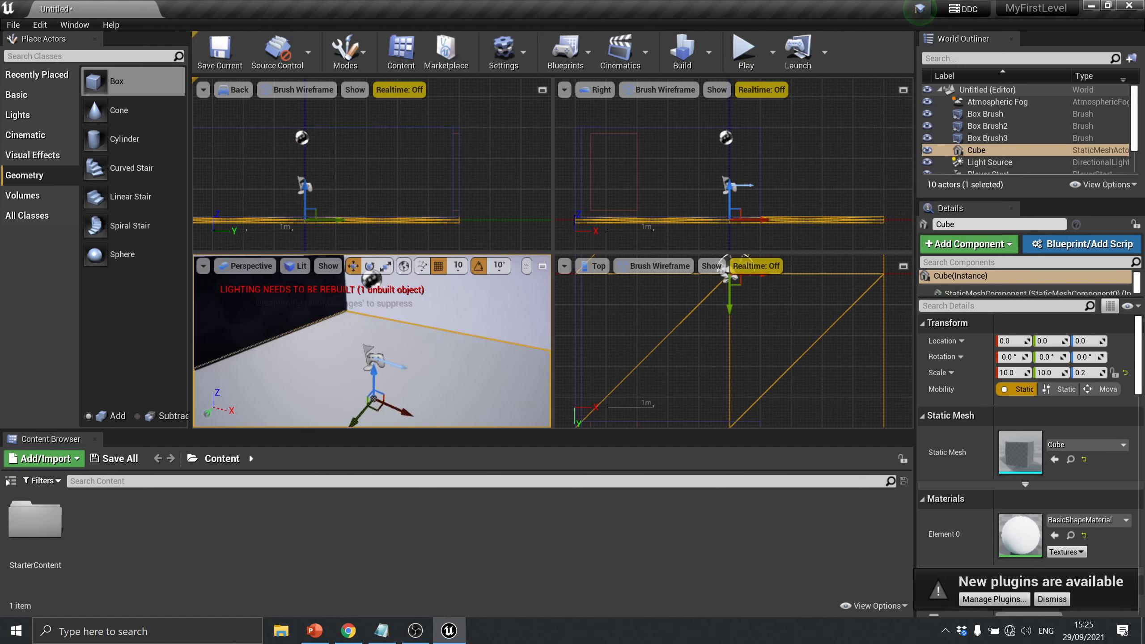
key("a")
right_click_drag(450, 352, 322, 343)
key("s")
key("d")
key("a")
Select the subtractive brush and duplicate it along X in the Right view to cut two more openings, the middle one at X 200
left_click(636, 163)
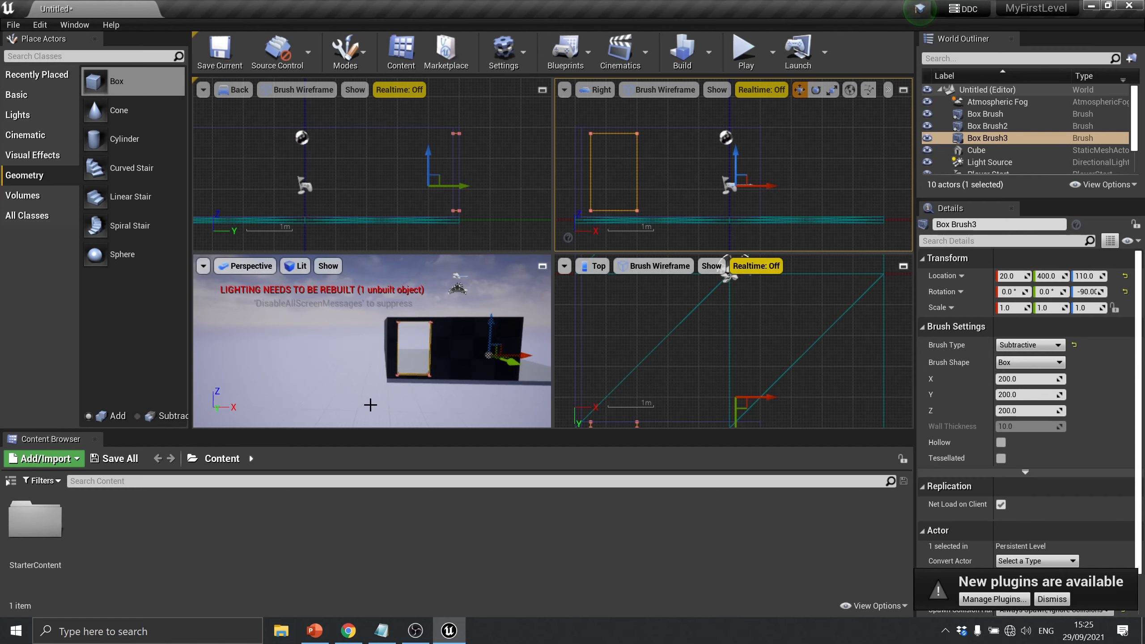
left_click(398, 370)
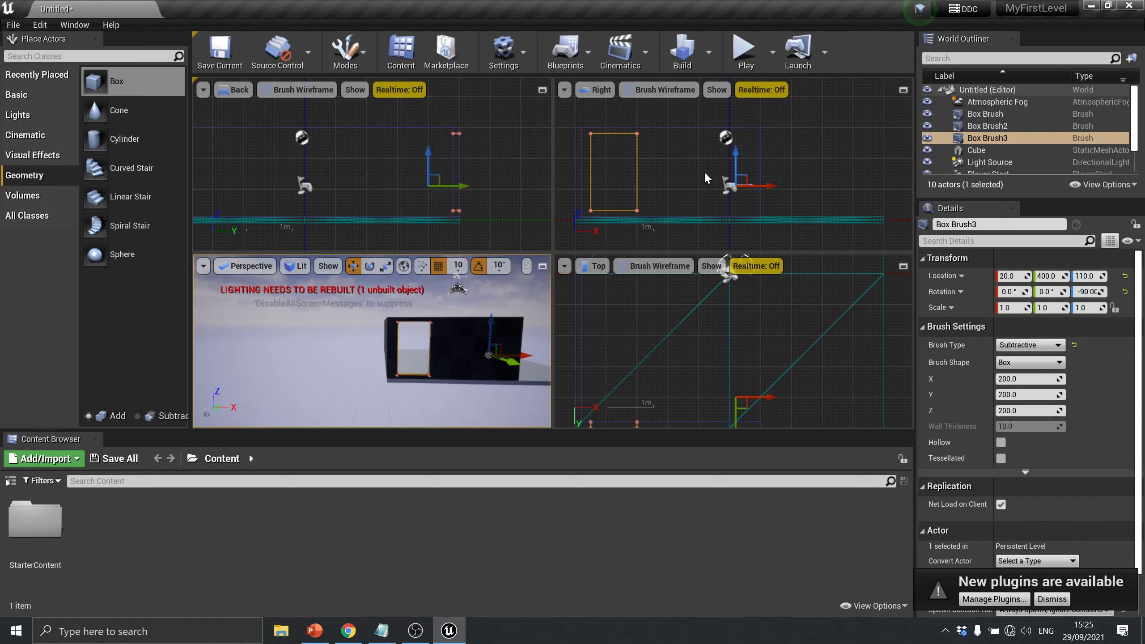
mouse_move(754, 186)
left_mouse_down("alt")
mouse_move(865, 186)
mouse_move(803, 187)
left_mouse_up("alt")
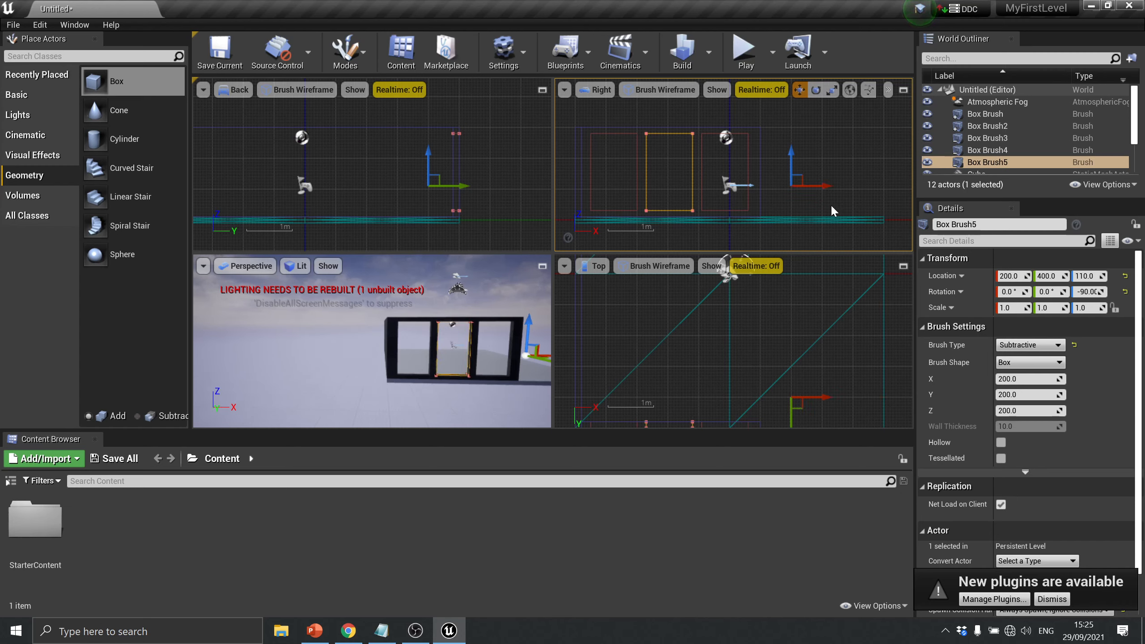
scroll(673, 176, "up", 3)
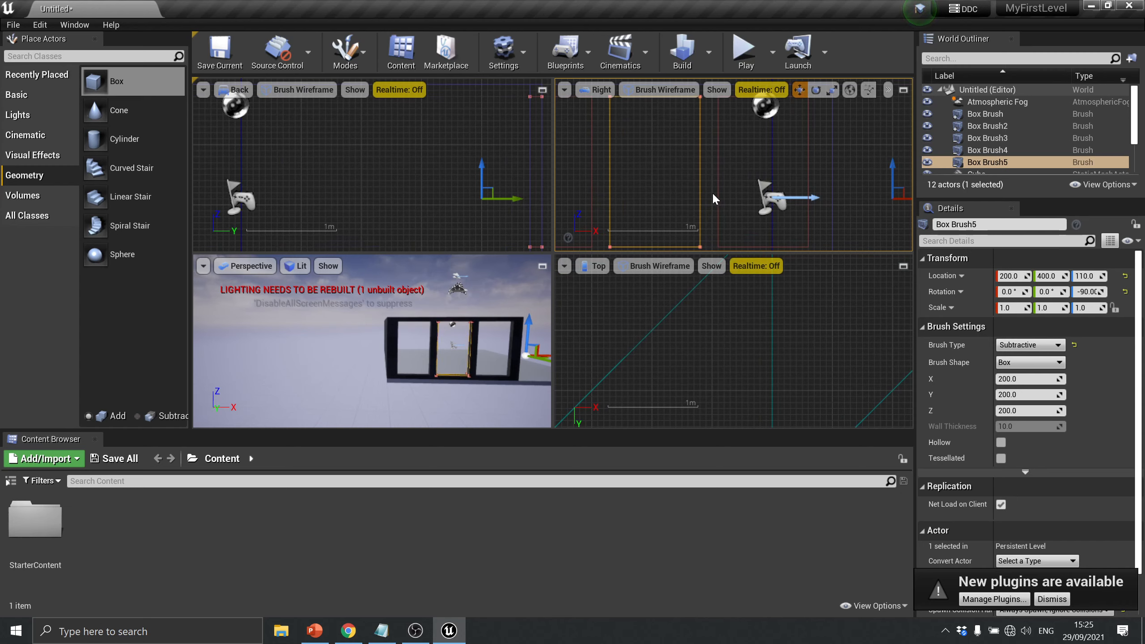
Select the window wall and its three subtractive brushes in the Top view, leaving the floor and the solid side wall out of the selection
scroll(697, 198, "down", 1)
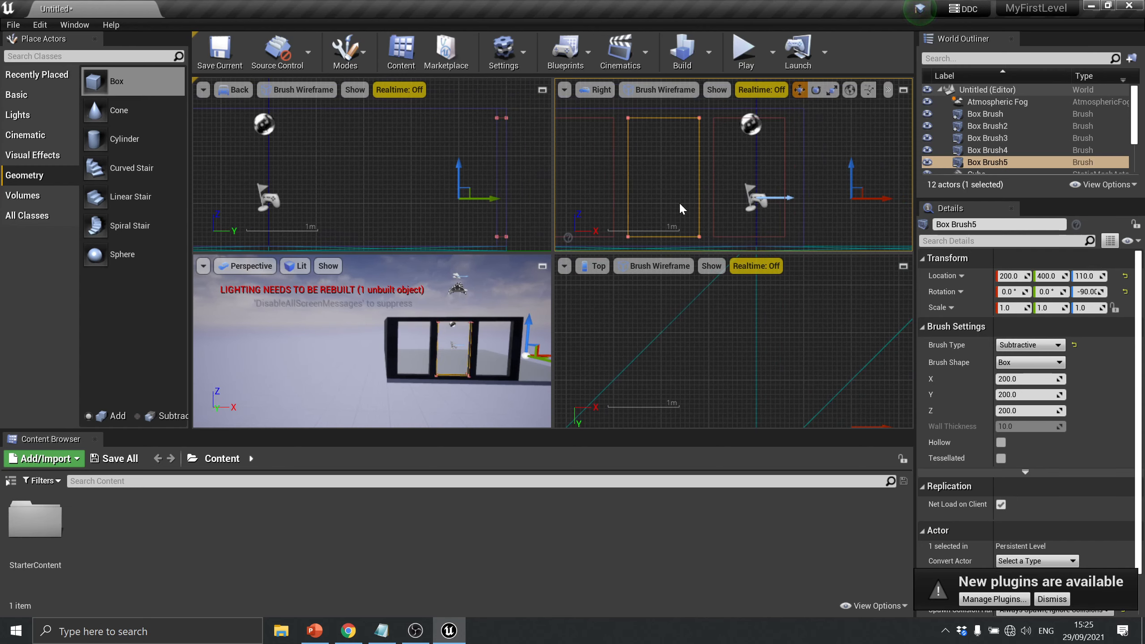
right_click_drag(493, 305, 467, 293)
key("w")
key("d")
key("a")
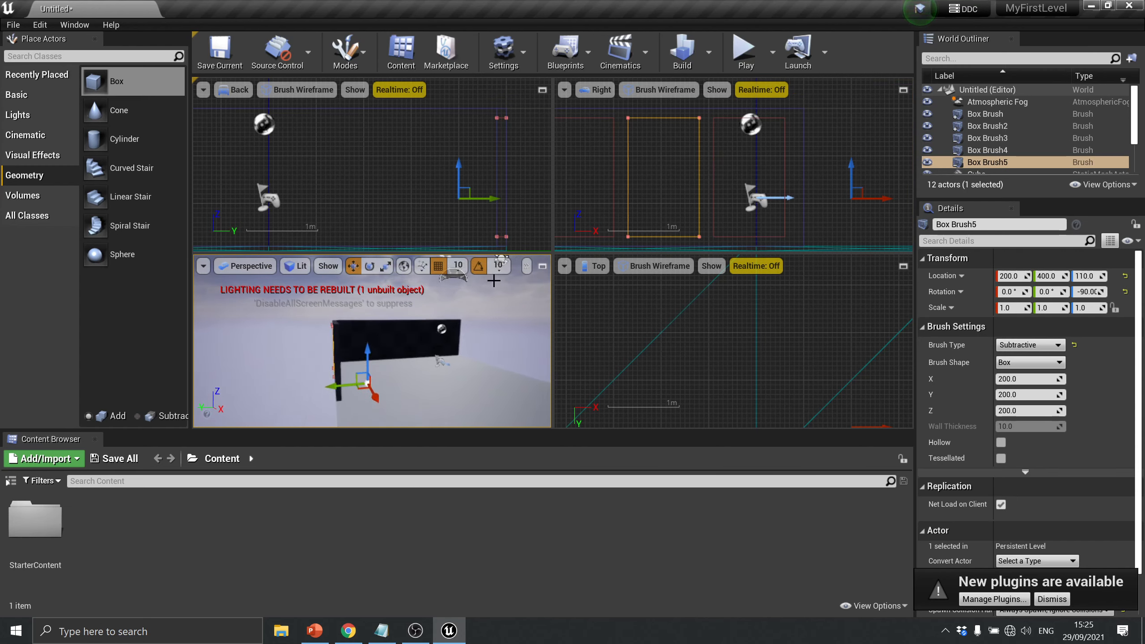
scroll(726, 184, "down", 3)
scroll(726, 184, "down", 3)
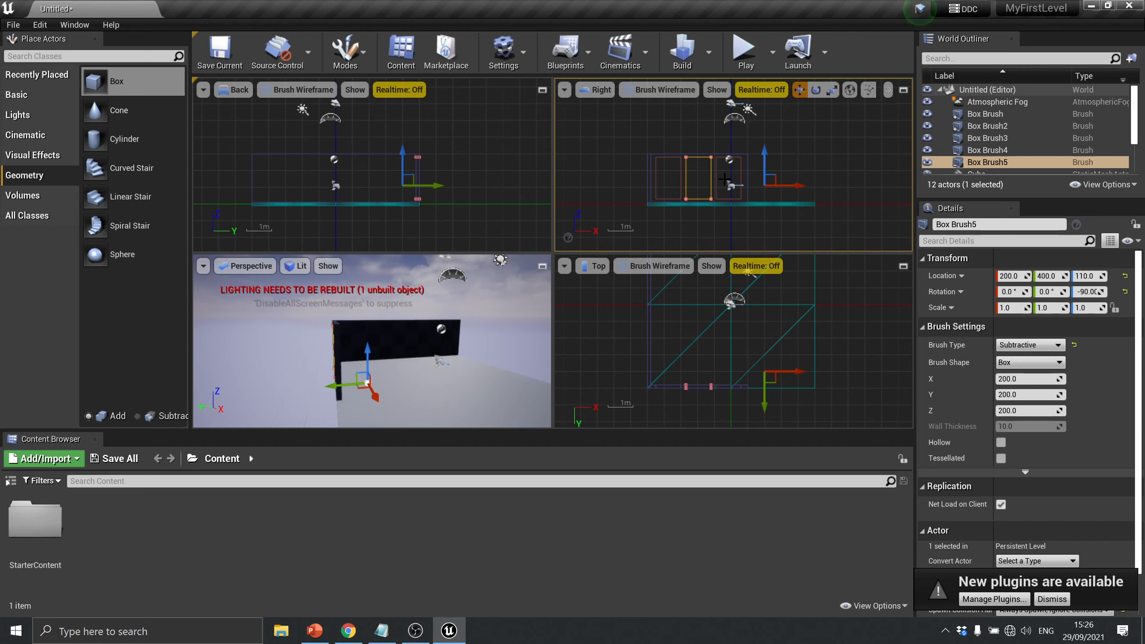
left_click(777, 160)
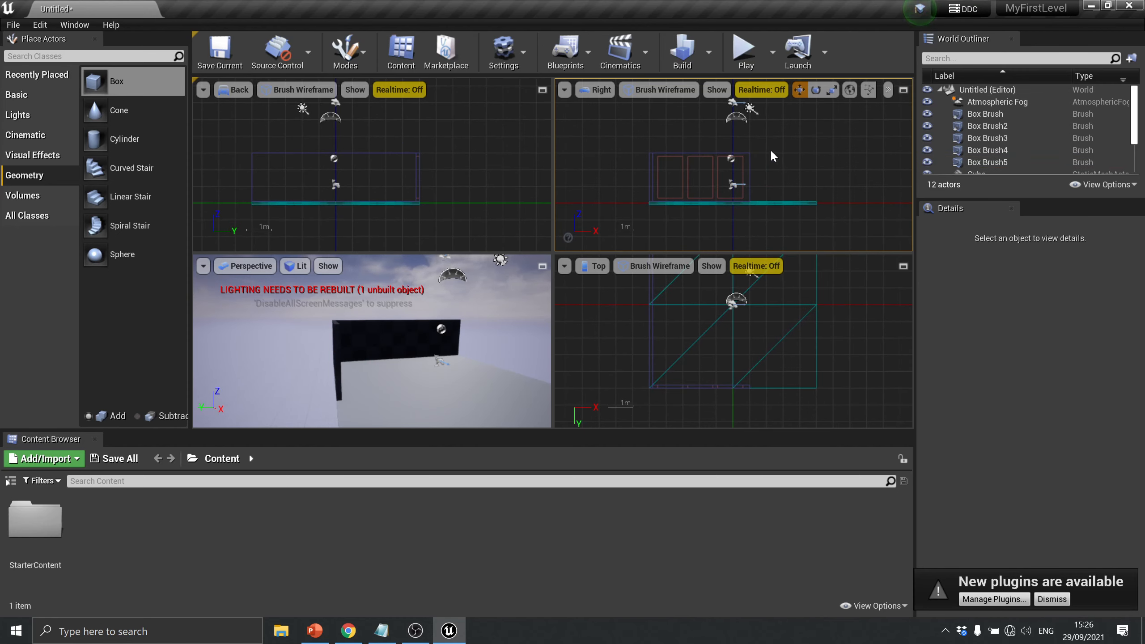
right_click_drag(772, 307, 762, 374)
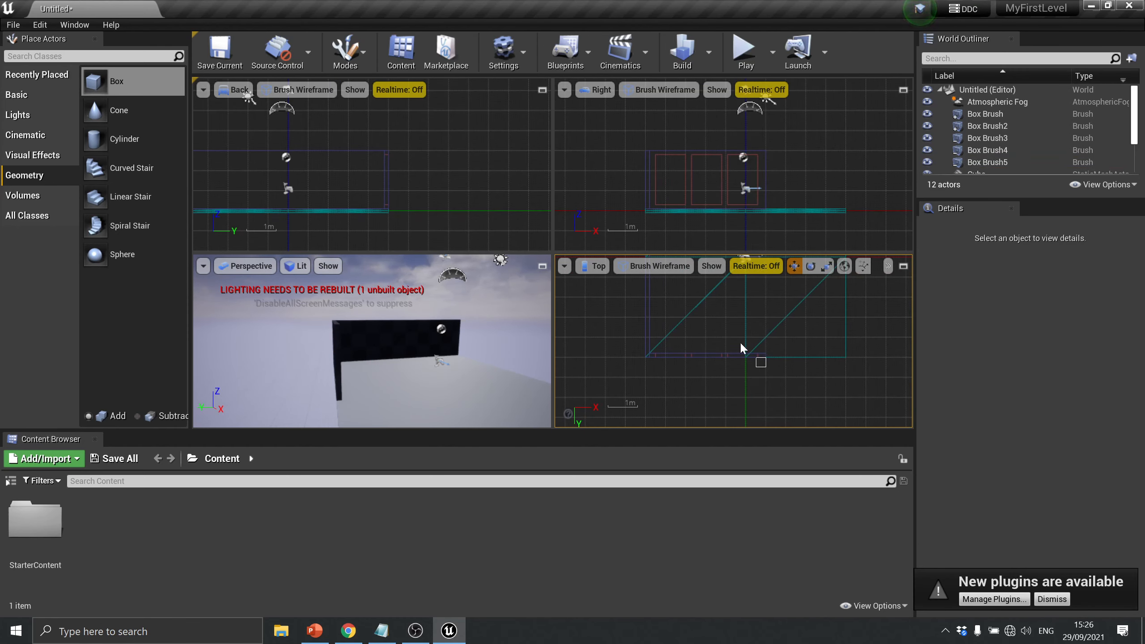
left_click_drag(766, 361, 639, 342)
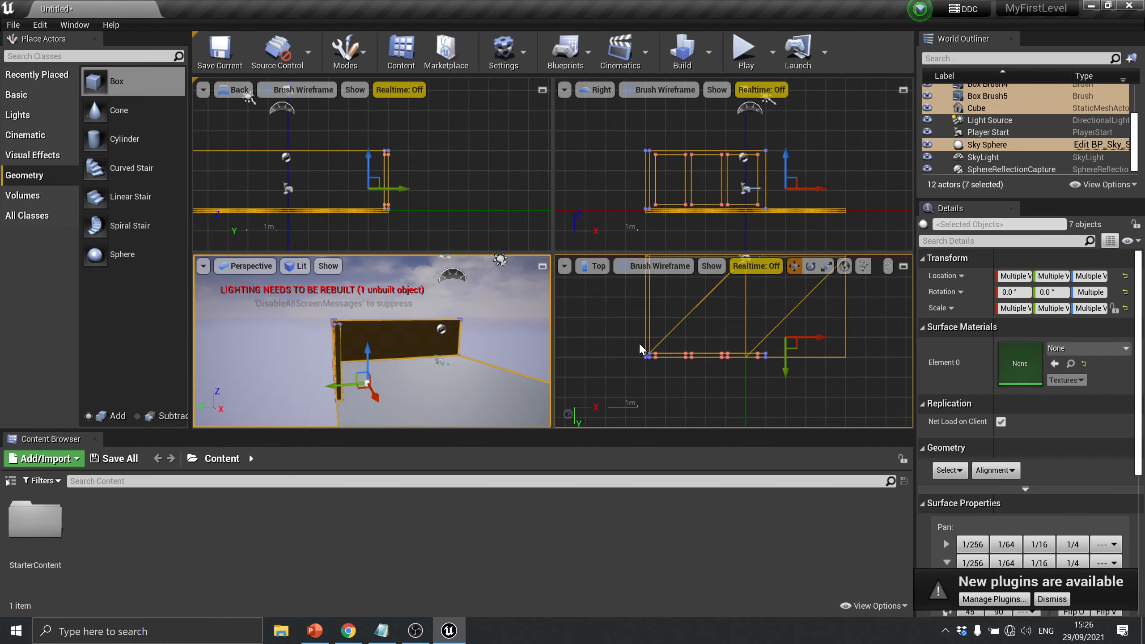
left_click(729, 321, "ctrl")
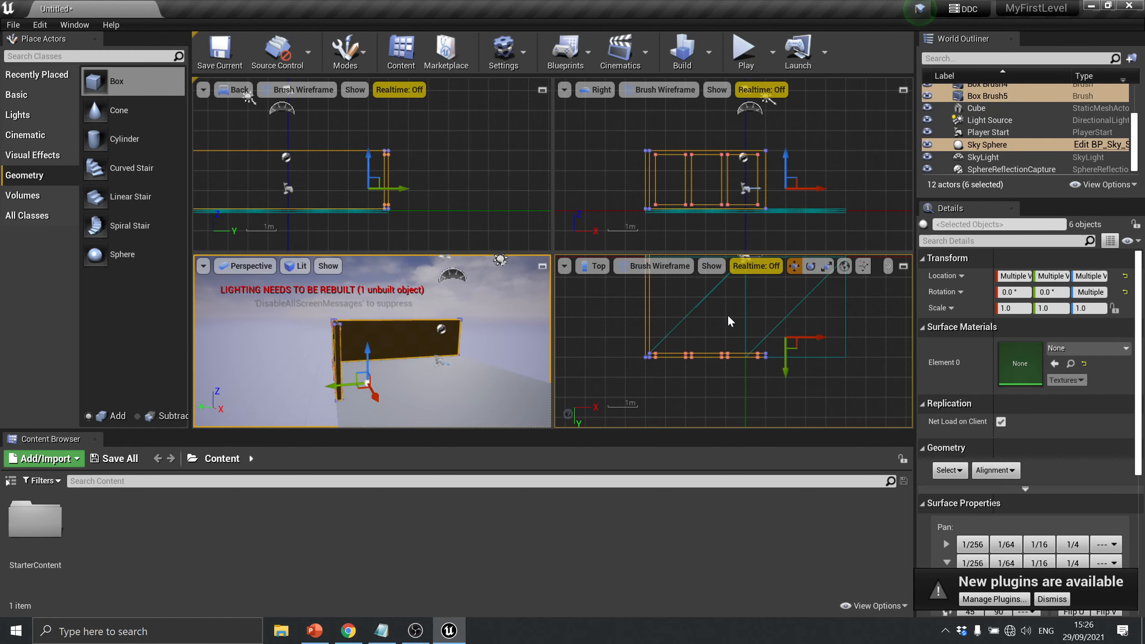
left_click(647, 307, "ctrl")
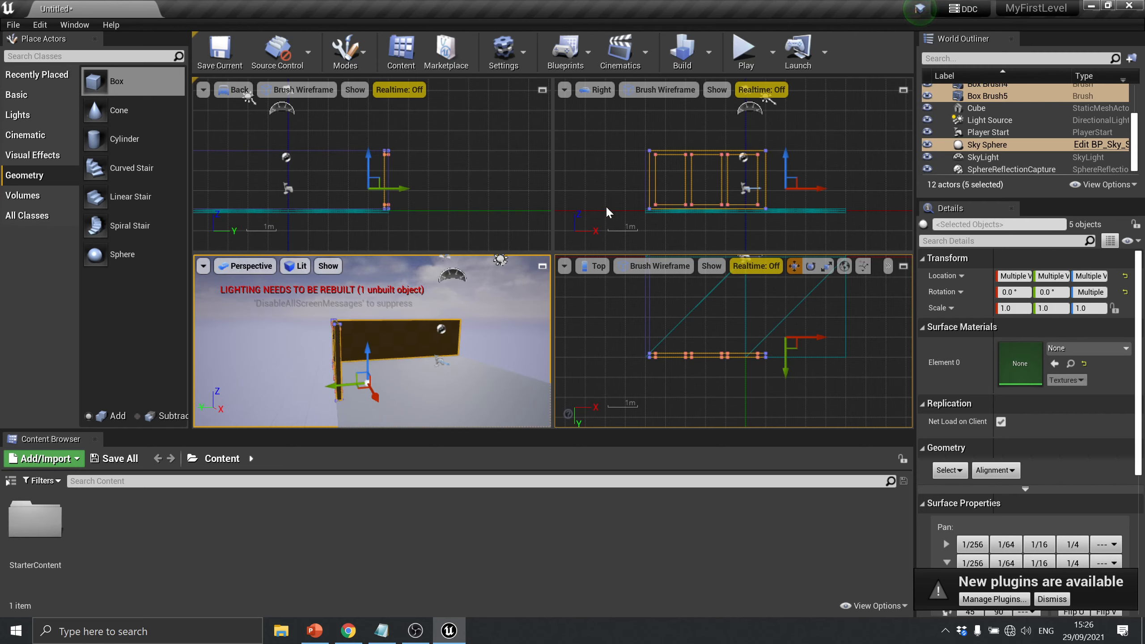
Duplicate the selected window wall and its subtractive brushes along Y to the opposite edge of the floor in the Back view
scroll(441, 228, "down", 3)
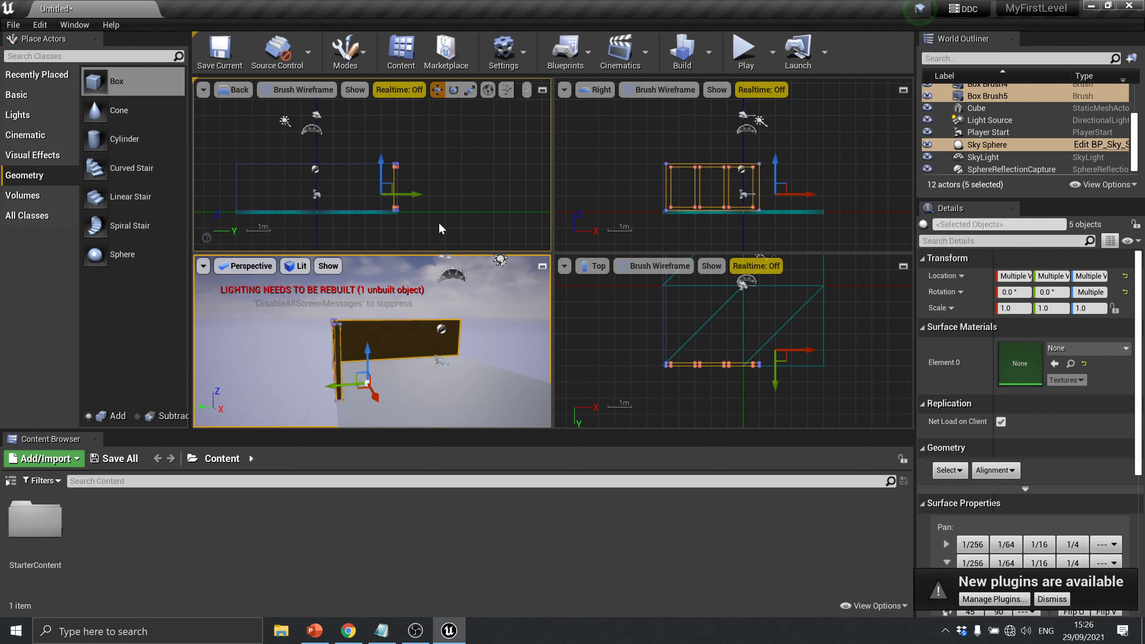
left_click_drag(415, 196, 260, 195, "alt")
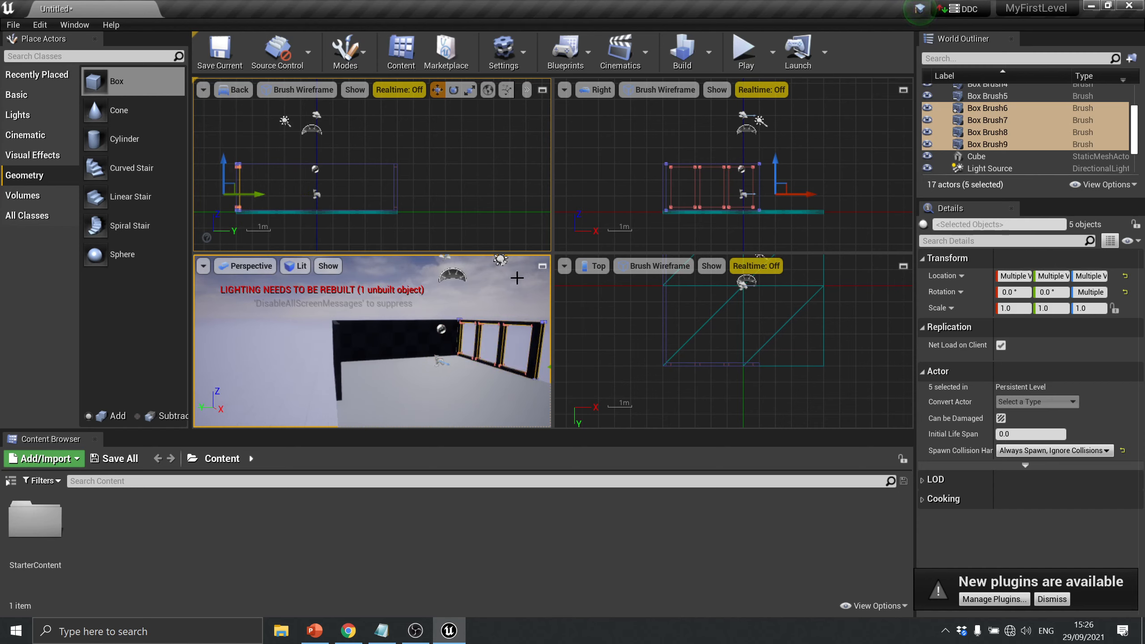
right_click_drag(516, 277, 486, 312)
key("d")
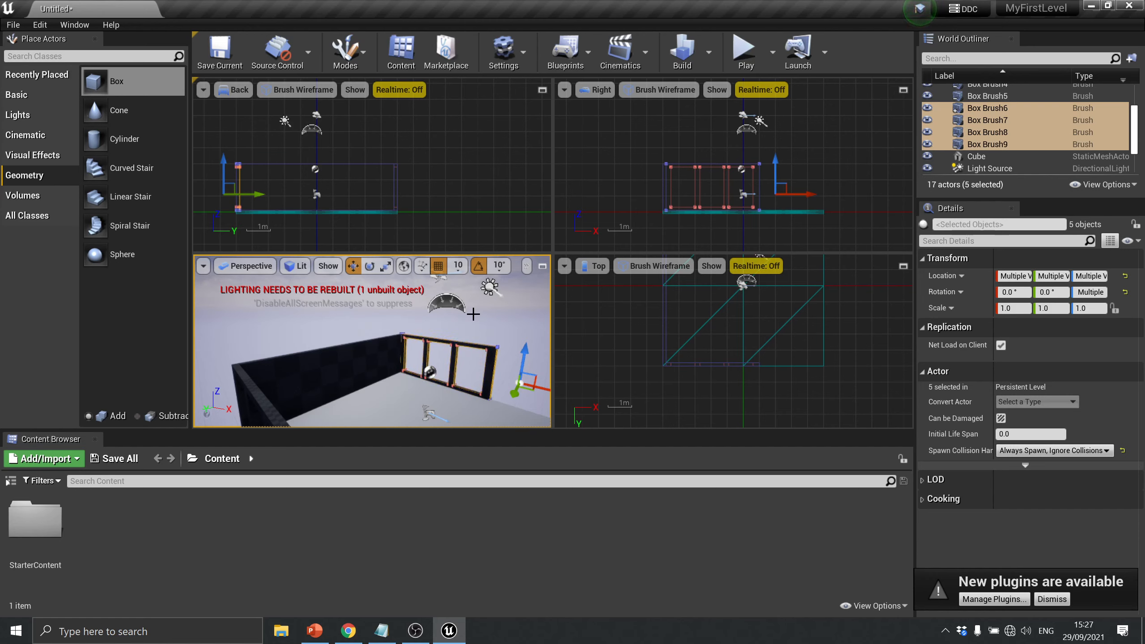
Select the floor cube and duplicate it upward to Z 320 as a roof
scroll(415, 404, "down", 5)
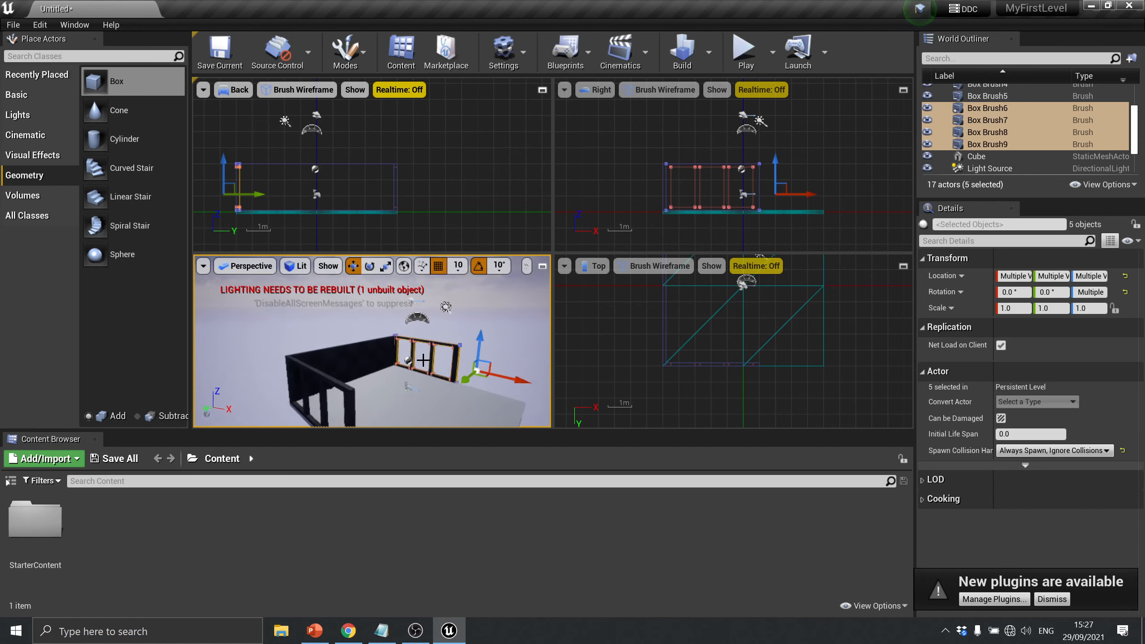
left_click(415, 404)
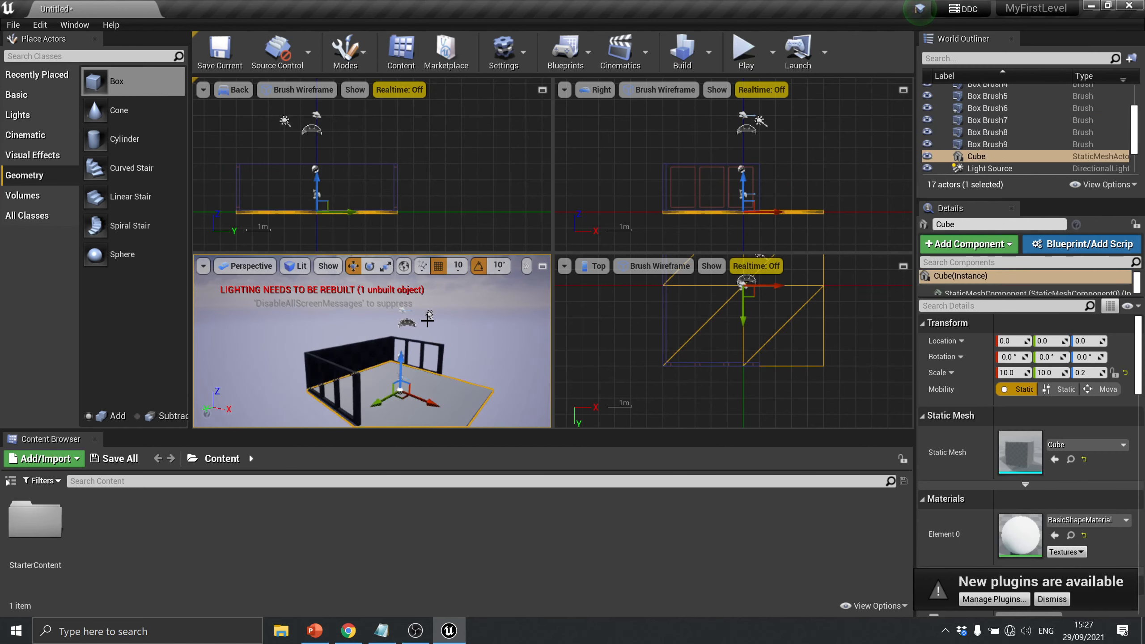
left_click_drag(401, 365, 403, 316, "alt")
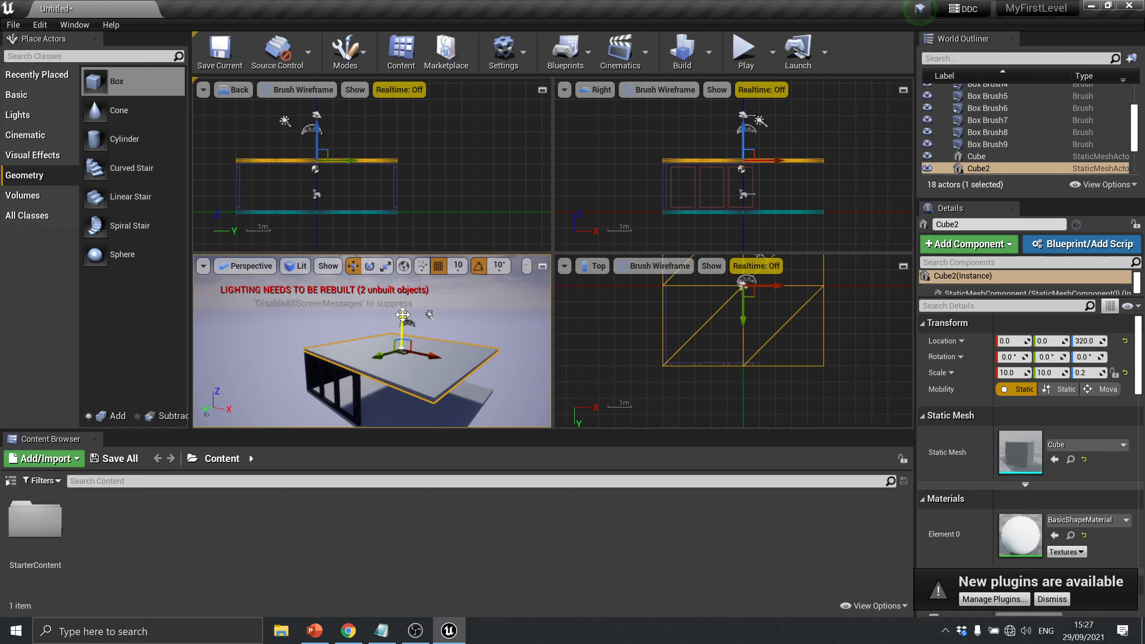
Lower the roof slab onto the walls at Z 310 in the Back view
scroll(389, 164, "up", 2)
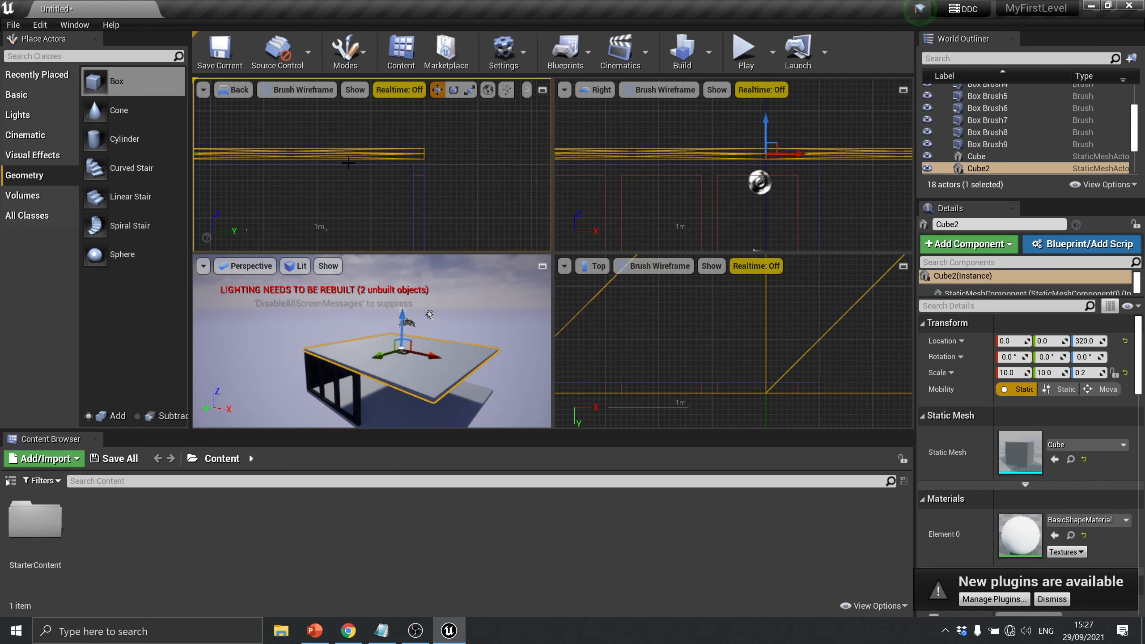
scroll(349, 163, "up", 2)
scroll(349, 164, "down", 3)
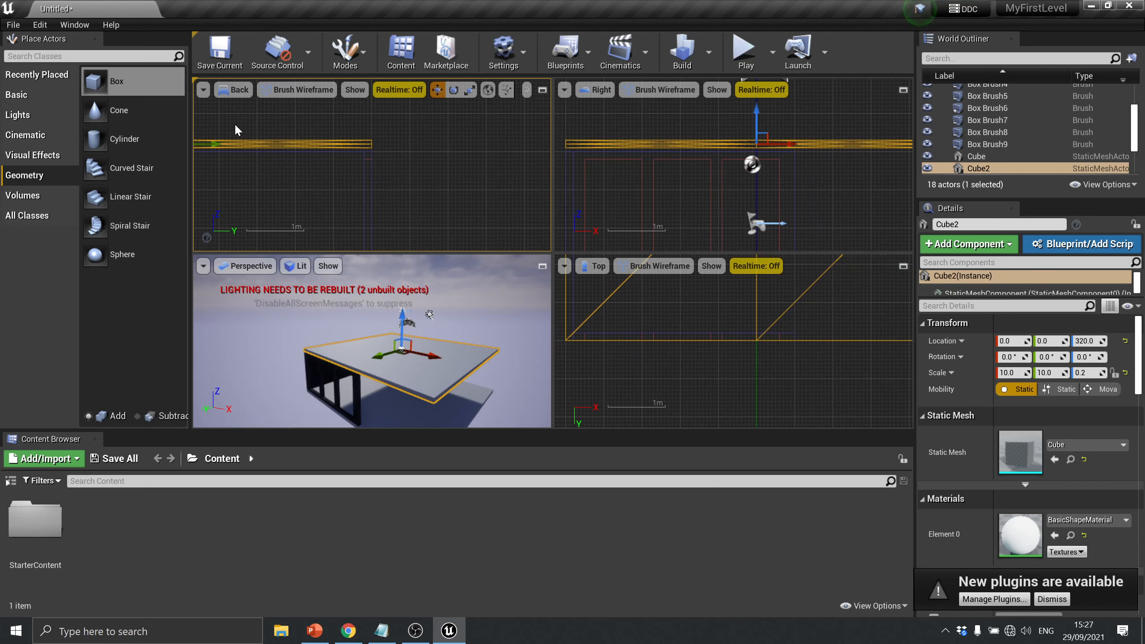
right_click_drag(310, 161, 351, 161)
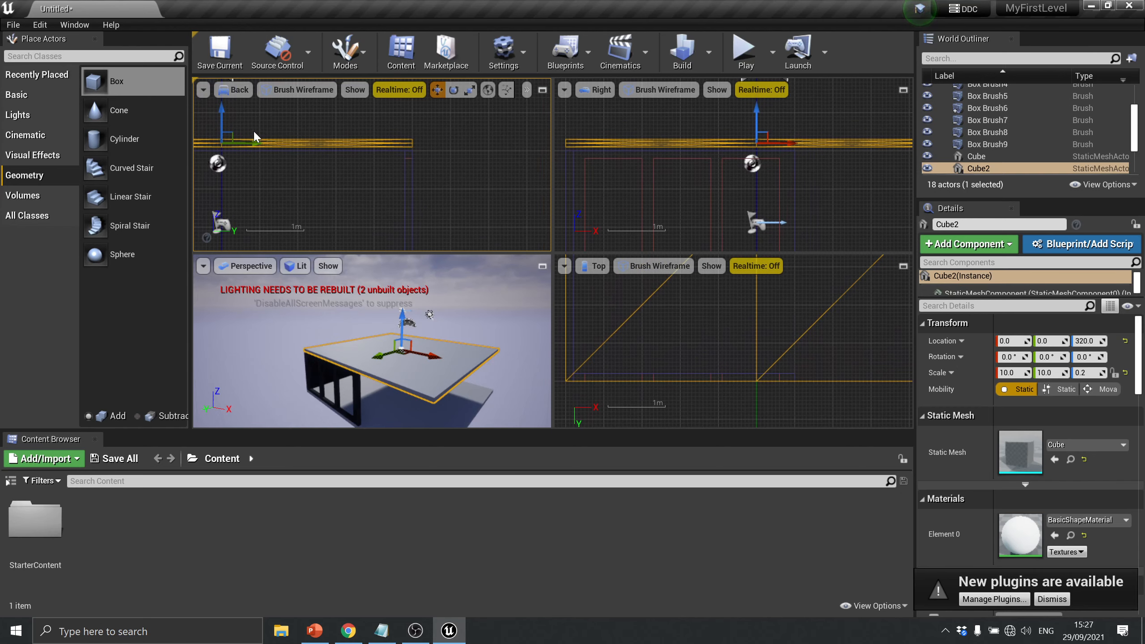
left_click_drag(222, 116, 222, 120)
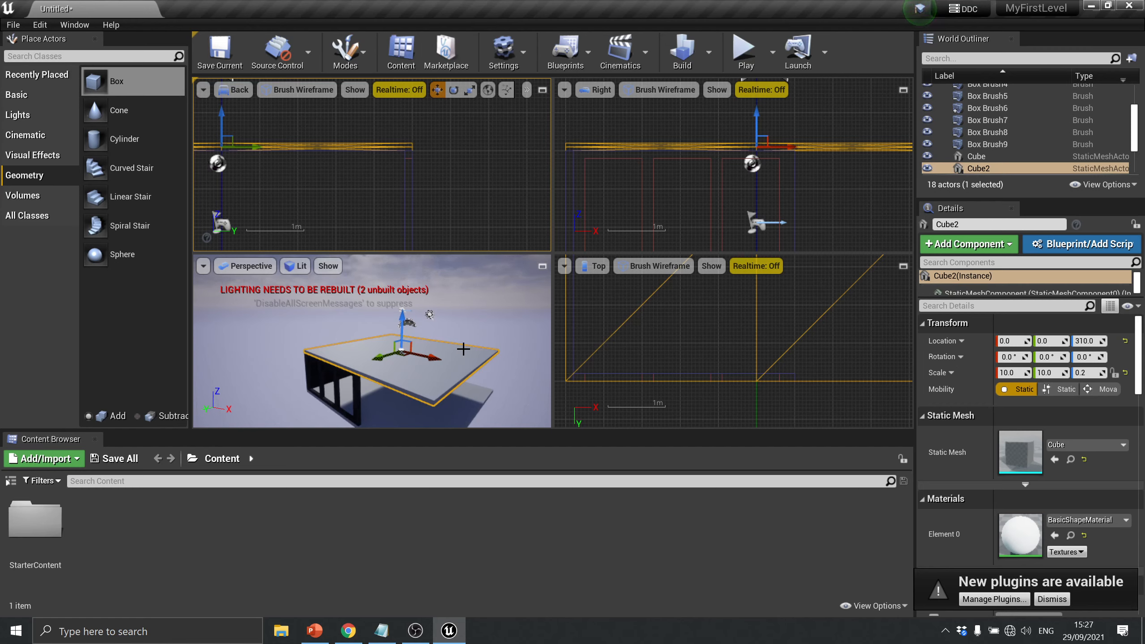
Scale the roof slab down along X to 6.5
key("r")
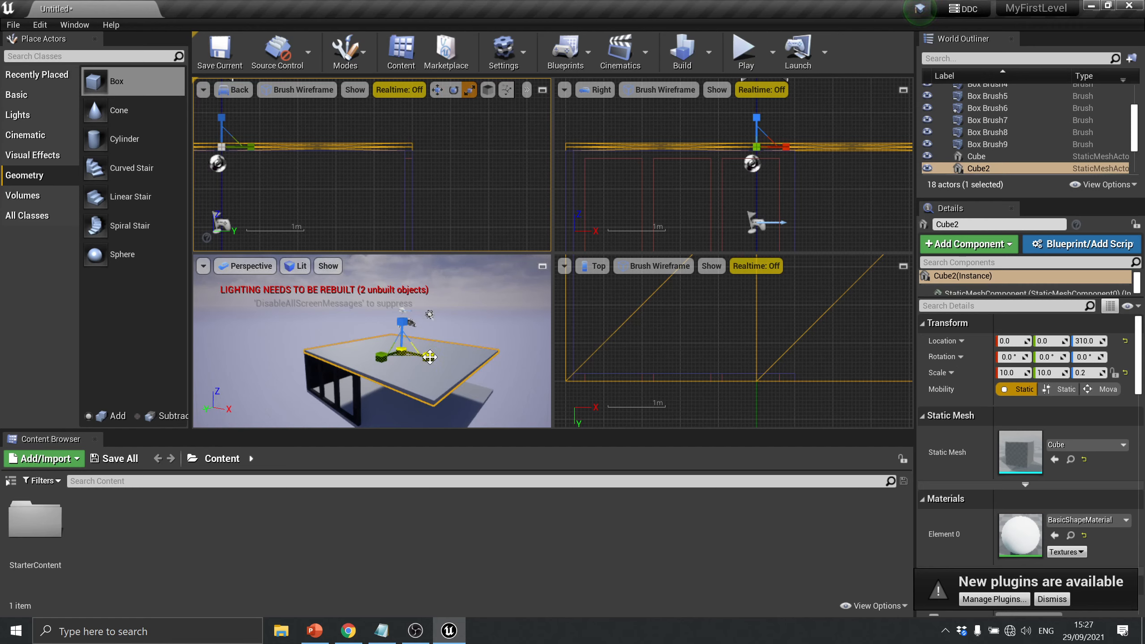
left_click_drag(430, 357, 389, 359)
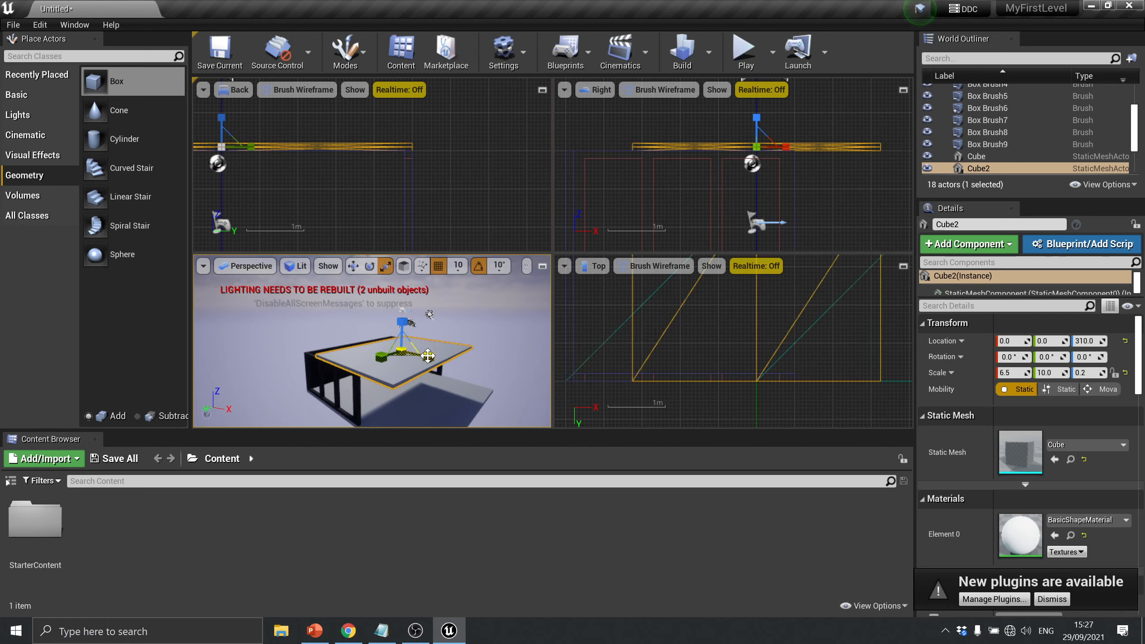
scroll(734, 217, "down", 1)
scroll(765, 155, "down", 3)
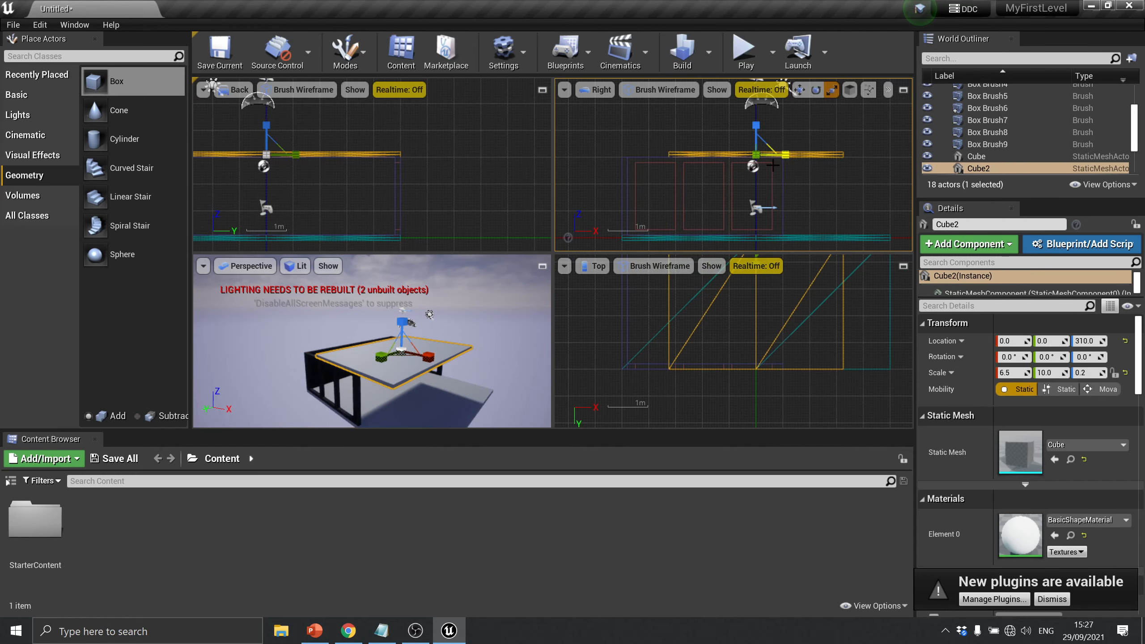
Move the roof slab along X to -180 in the Right view so its edge lines up with the solid wall
key("w")
scroll(788, 159, "up", 1)
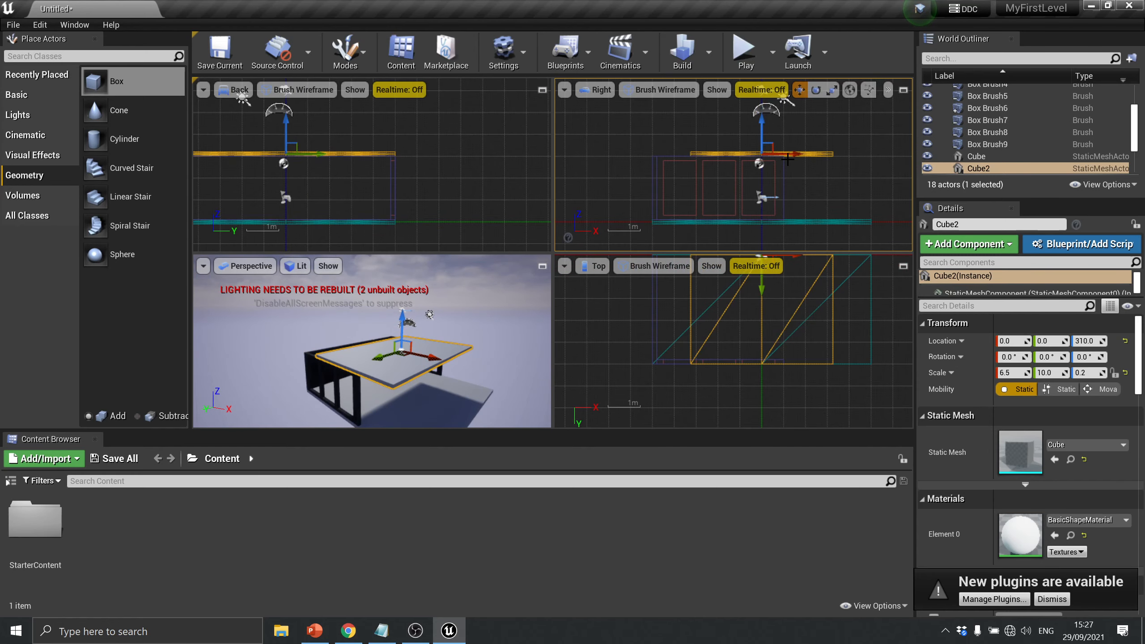
left_click_drag(787, 159, 749, 159)
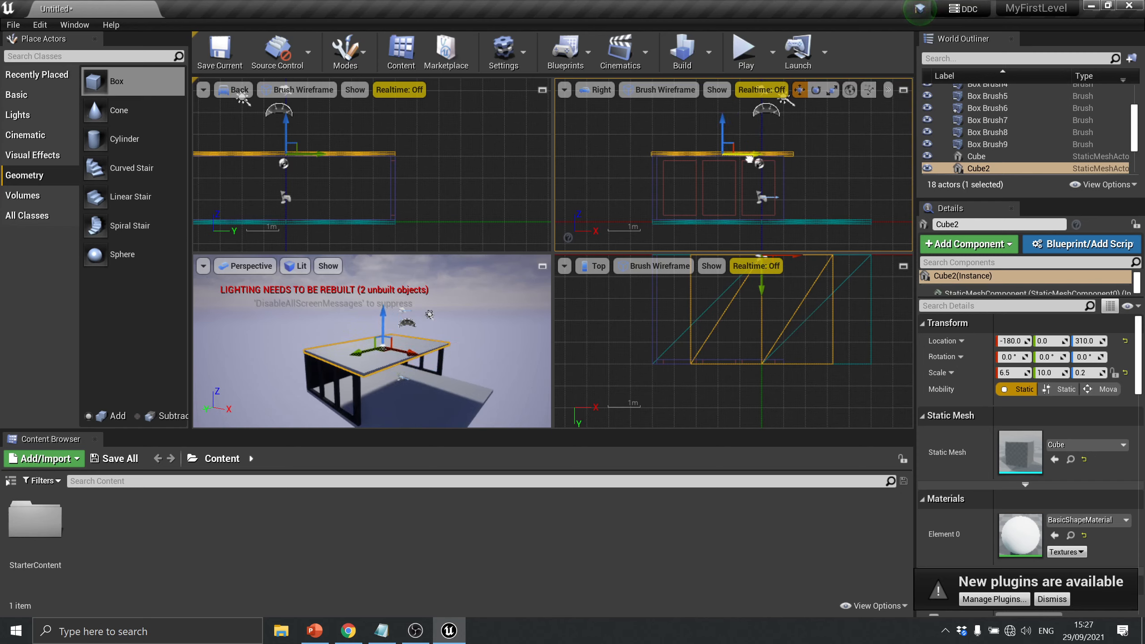
scroll(680, 155, "up", 2)
scroll(679, 155, "up", 2)
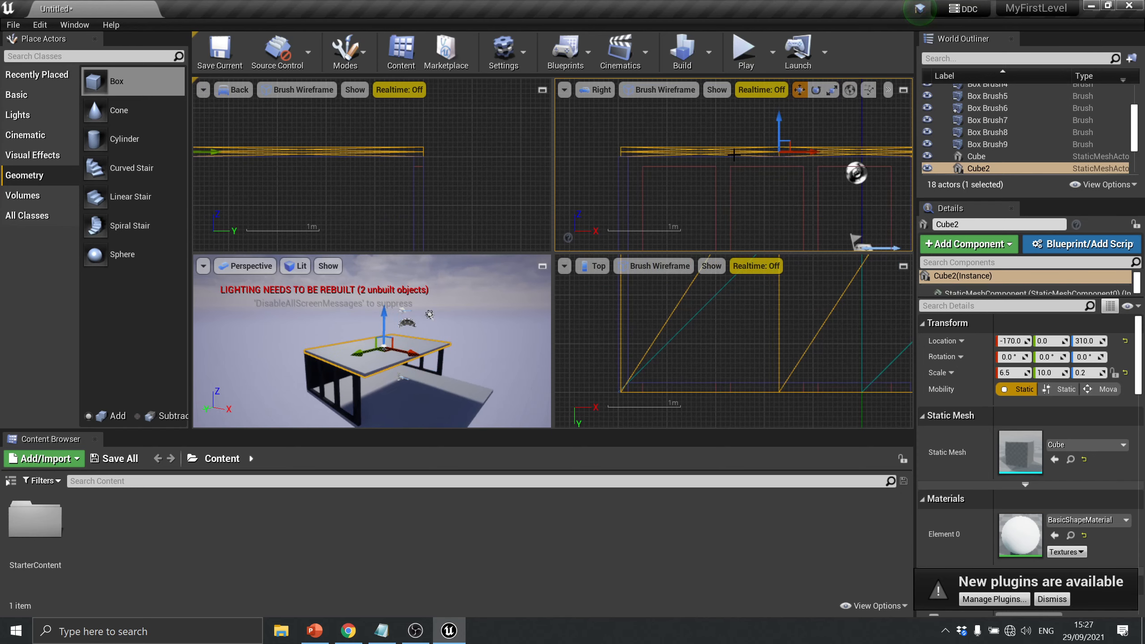
left_click_drag(801, 152, 797, 154)
scroll(769, 179, "down", 3)
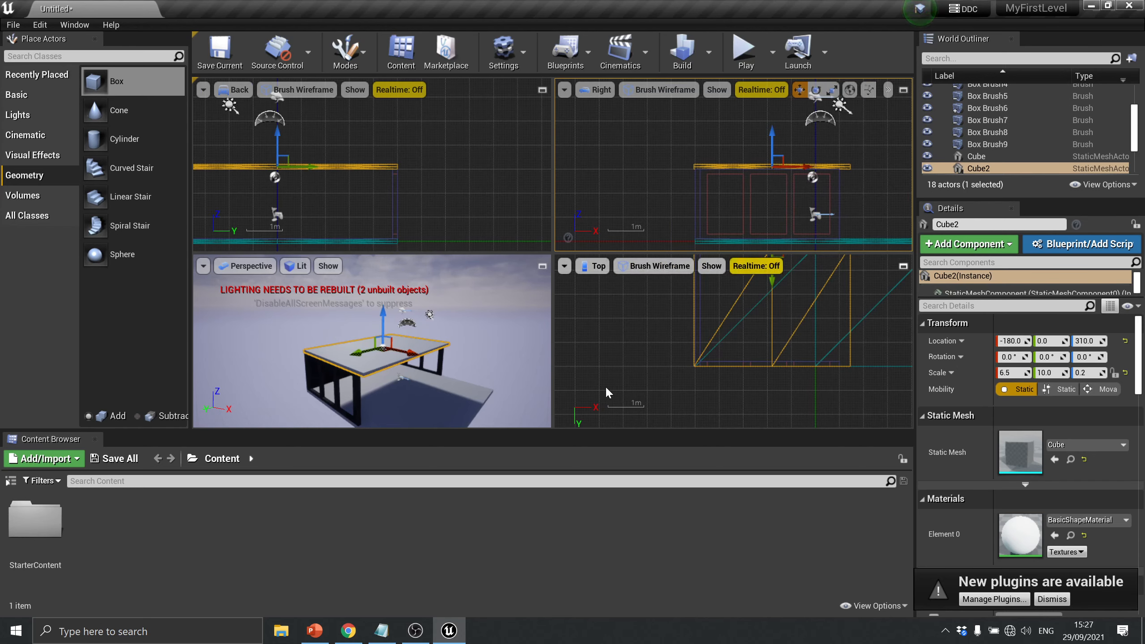
Scale the roof slab along Y to 10.75 in the Top view so it overhangs both window walls
scroll(452, 353, "down", 3)
scroll(448, 356, "up", 8)
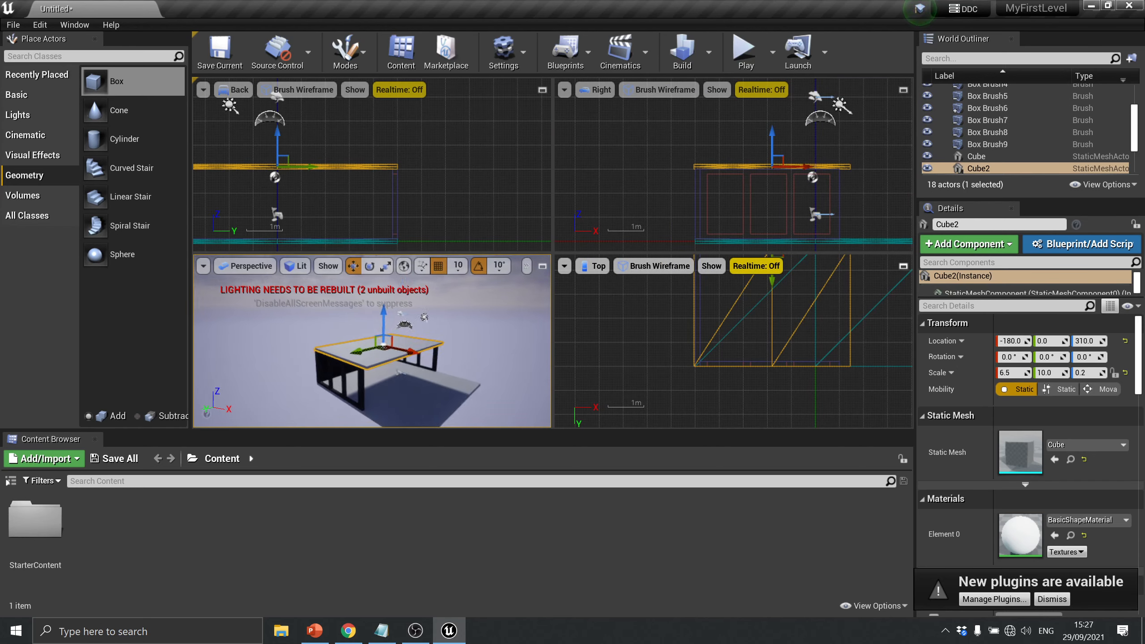
mouse_move(448, 356)
right_mouse_down()
mouse_move(424, 361)
mouse_move(496, 355)
mouse_move(498, 334)
mouse_move(414, 354)
mouse_move(451, 369)
right_mouse_up()
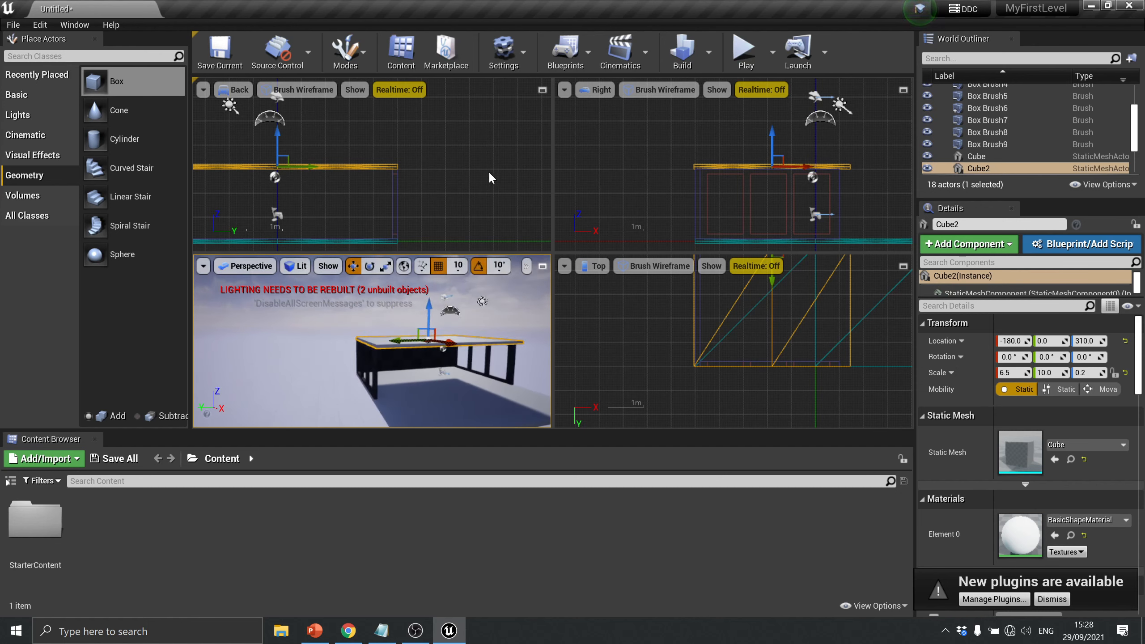
key("e")
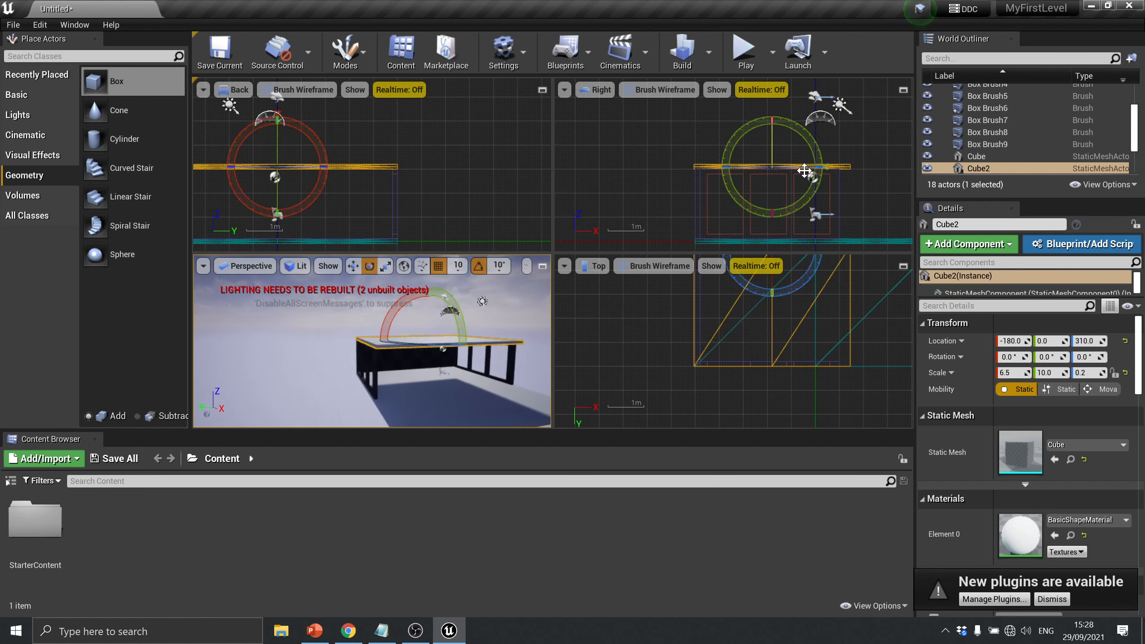
key("r")
scroll(731, 323, "down", 5)
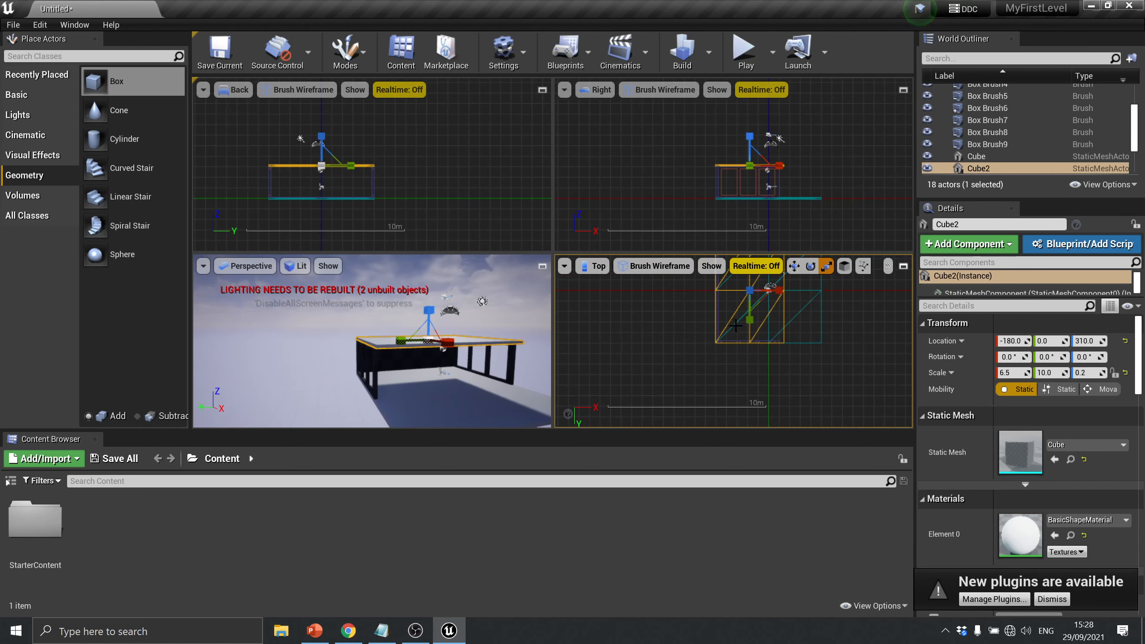
left_click_drag(753, 317, 753, 329)
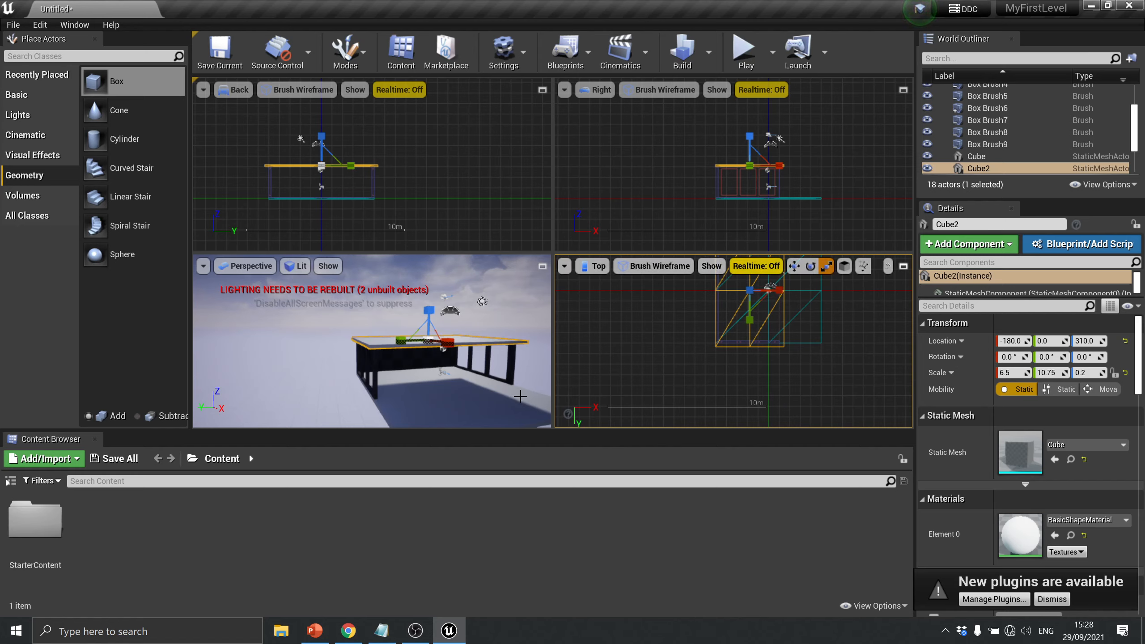
Fly around the building in the perspective view to examine the roof and the outside of the solid wall
scroll(445, 376, "up", 5)
scroll(480, 346, "down", 3)
mouse_move(480, 346)
middle_mouse_down()
mouse_move(507, 371)
mouse_move(485, 360)
middle_mouse_up()
right_click_drag(485, 359, 544, 350)
left_click_drag(306, 289, 268, 319)
left_click(324, 344)
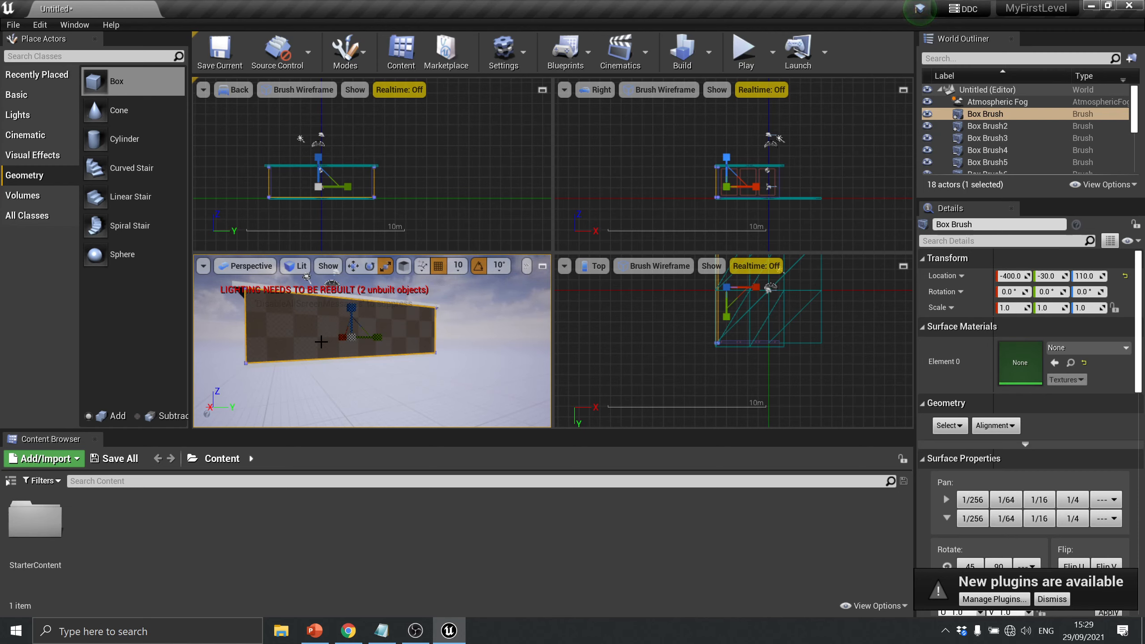
right_click_drag(473, 132, 473, 134)
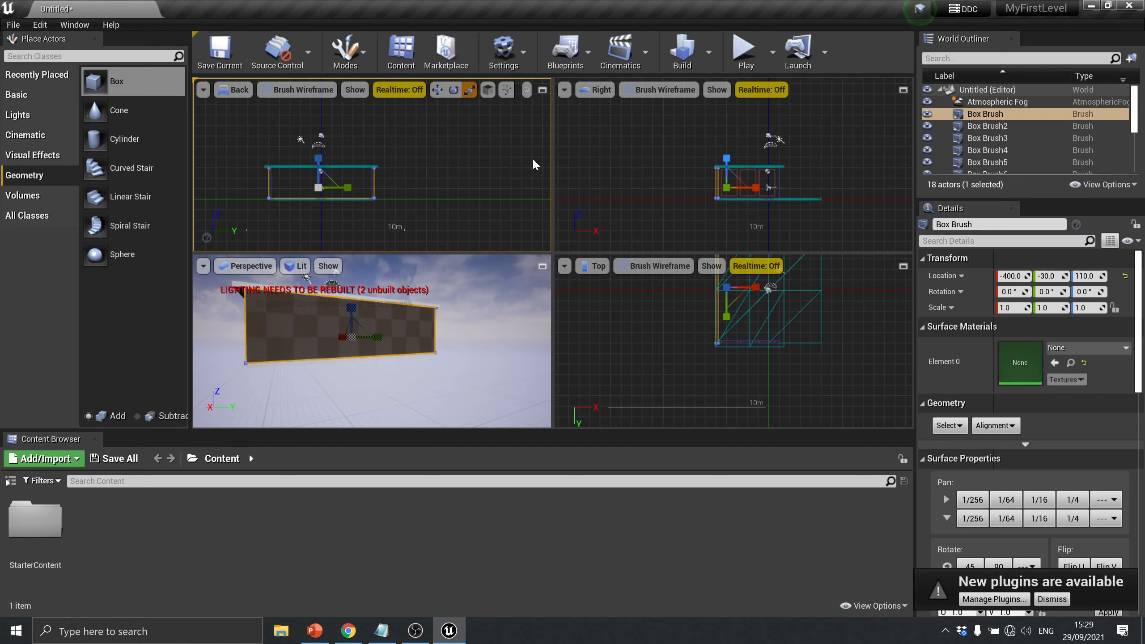
Maximize the perspective viewport and build the level's lighting
left_click(541, 267)
mouse_move(450, 358)
right_mouse_down()
mouse_move(450, 321)
mouse_move(469, 383)
mouse_move(433, 357)
mouse_move(460, 352)
mouse_move(442, 354)
right_mouse_up()
mouse_move(481, 166)
right_mouse_down()
mouse_move(464, 167)
mouse_move(469, 194)
mouse_move(481, 166)
right_mouse_up()
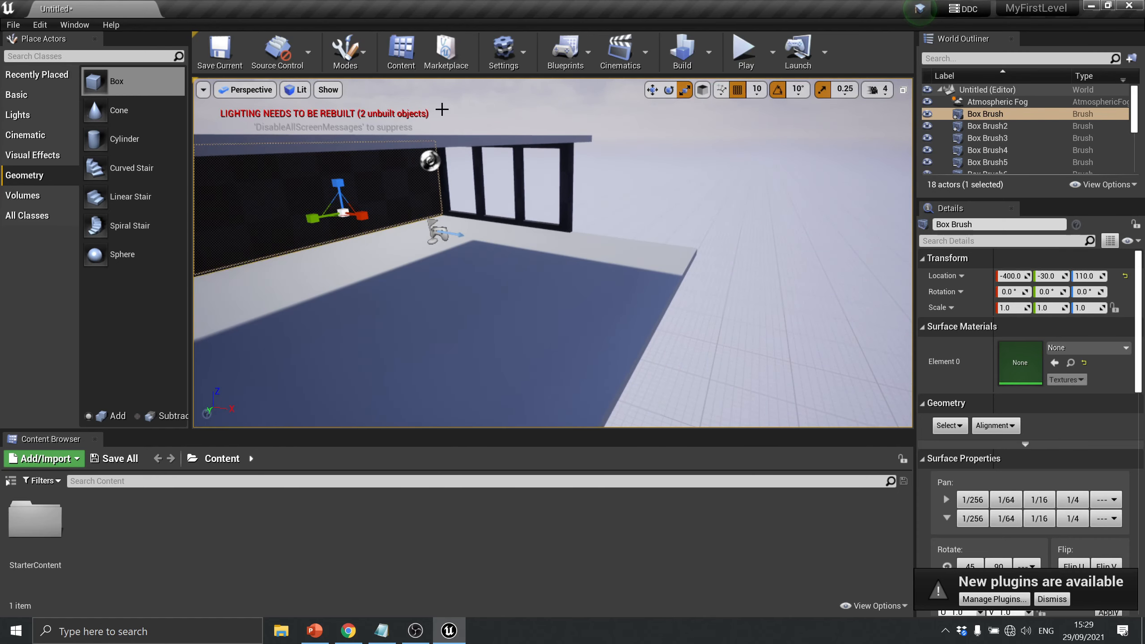
left_click(709, 52)
left_click(749, 93)
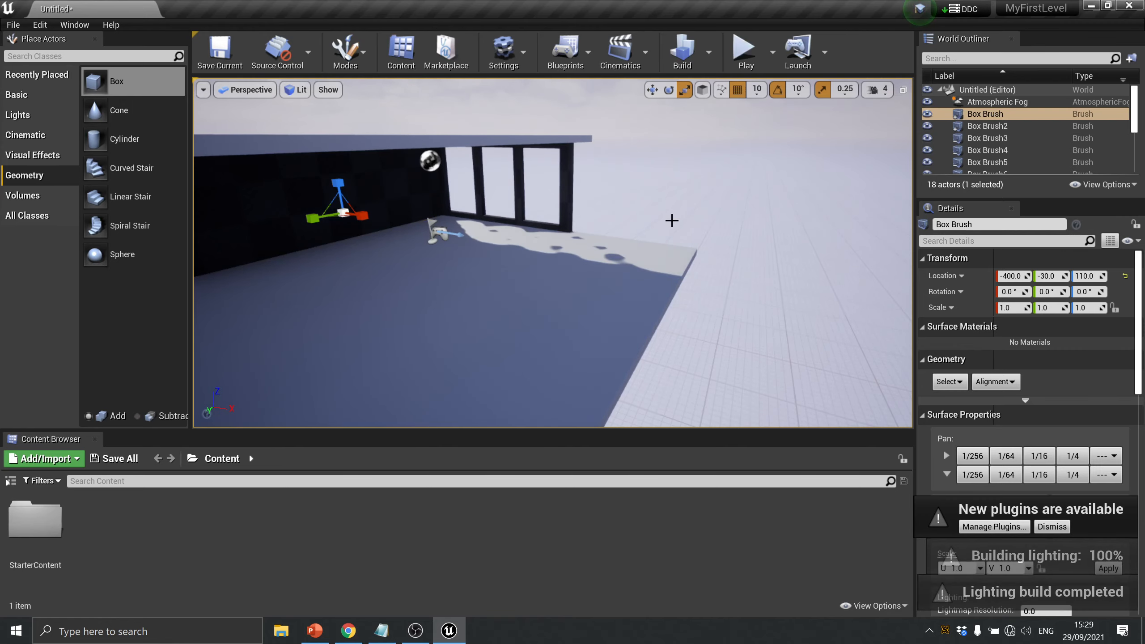
Fly closer to the interior in the perspective view to examine the built lighting and shadows around the windows
right_click_drag(673, 220, 717, 241)
key("w")
key("w")
key("s")
key("s")
key("w")
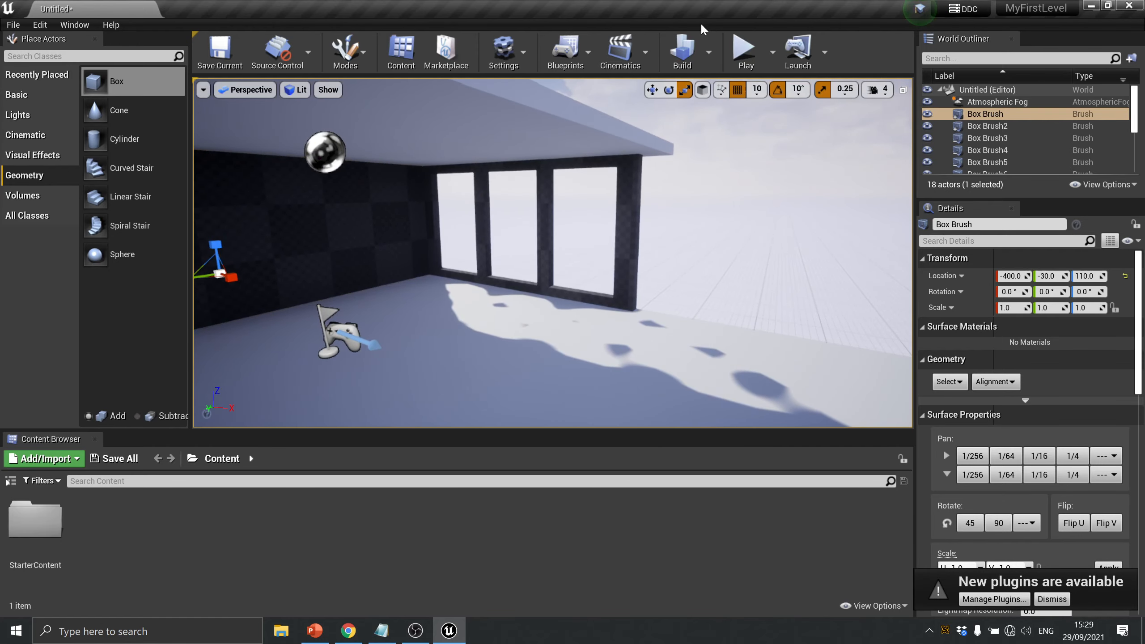
Look up the lighting quality levels available for the build and dismiss the new-plugins notification
left_click(708, 52)
mouse_move(807, 106)
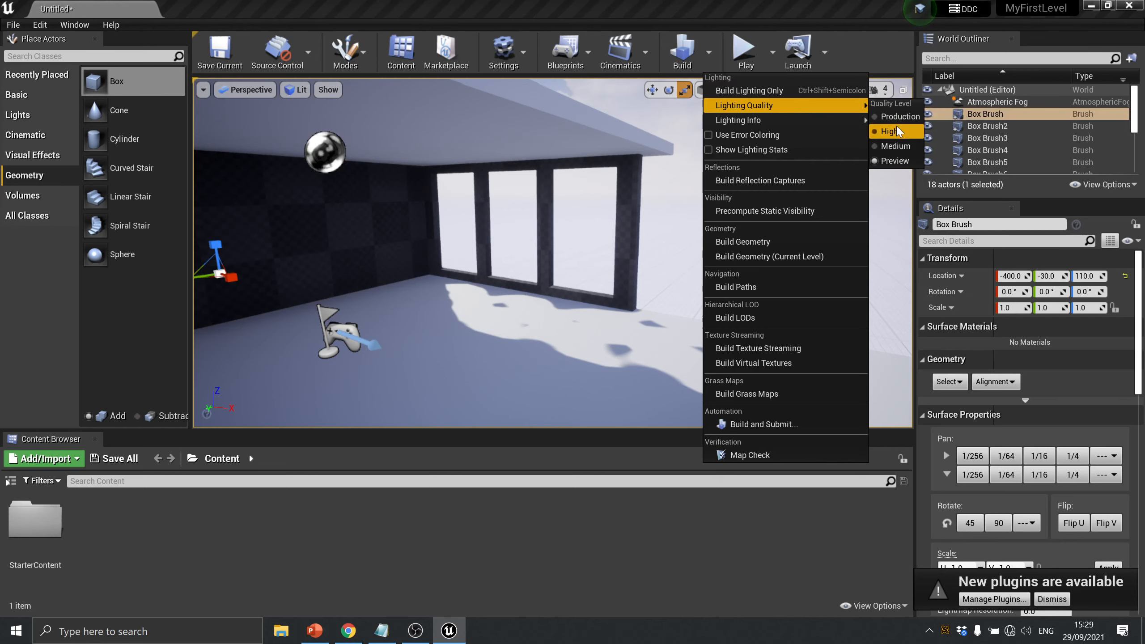
left_click(774, 6)
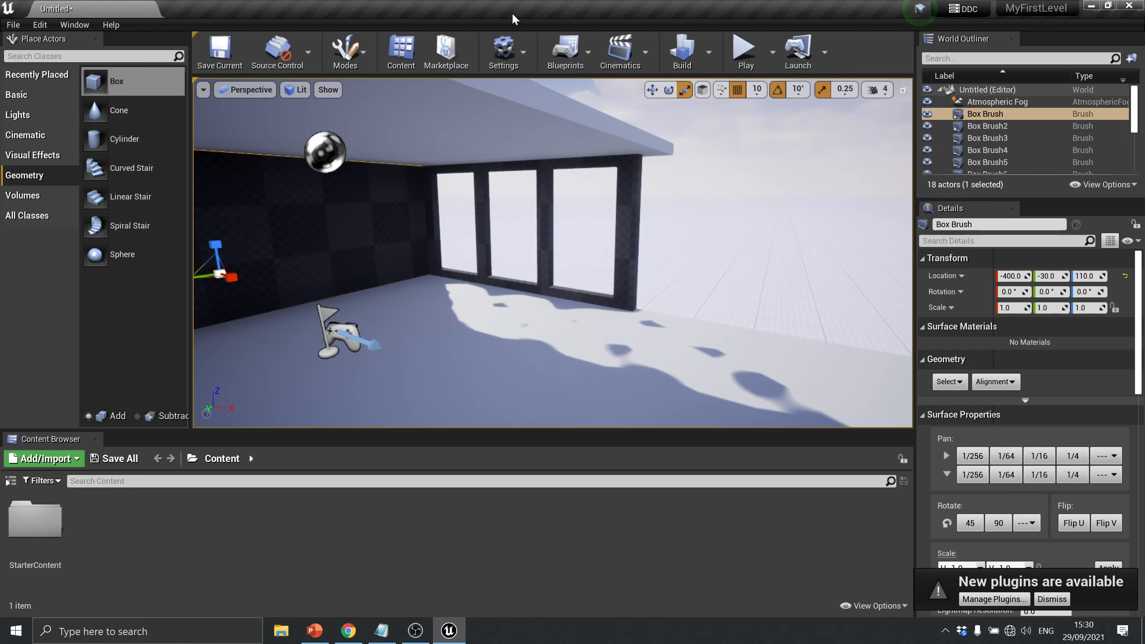
left_click(1054, 601)
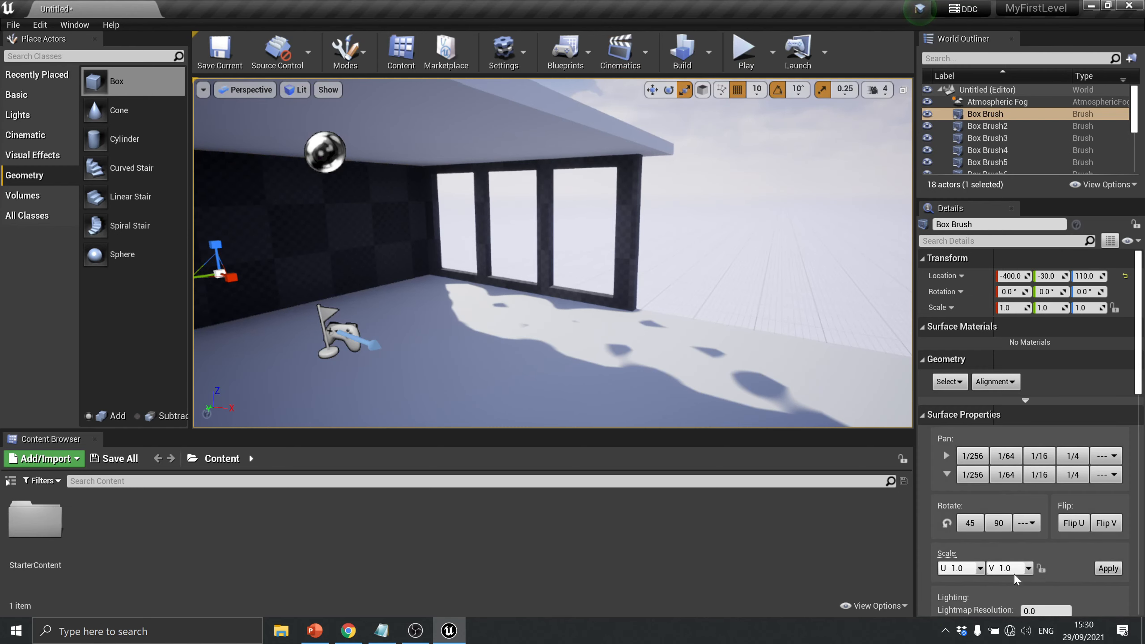
Open the StarterContent Props folder and enlarge the Content Browser so that all of its meshes fit
right_click_drag(688, 270, 499, 326)
scroll(576, 276, "down", 2)
scroll(577, 276, "down", 3)
scroll(578, 312, "up", 2)
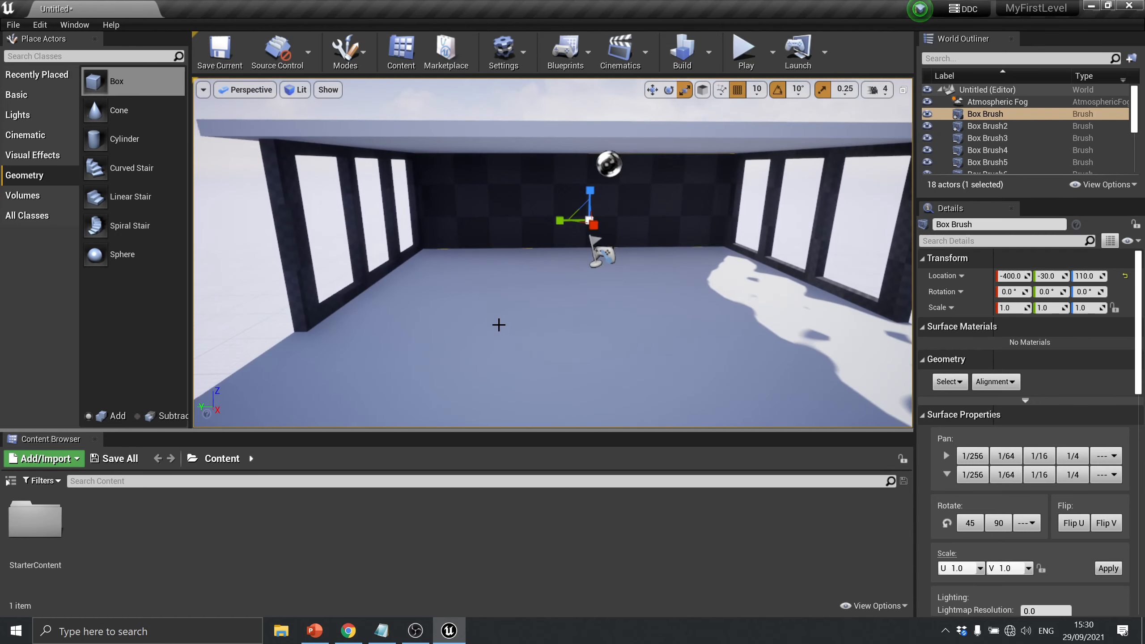
left_click(34, 534)
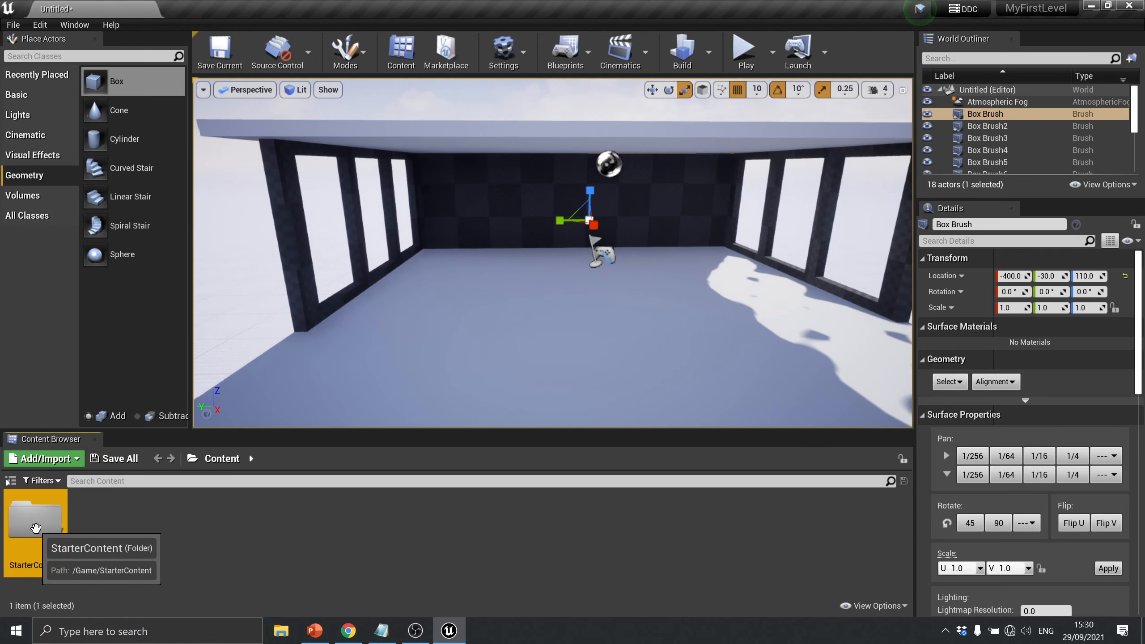
double_click(31, 529)
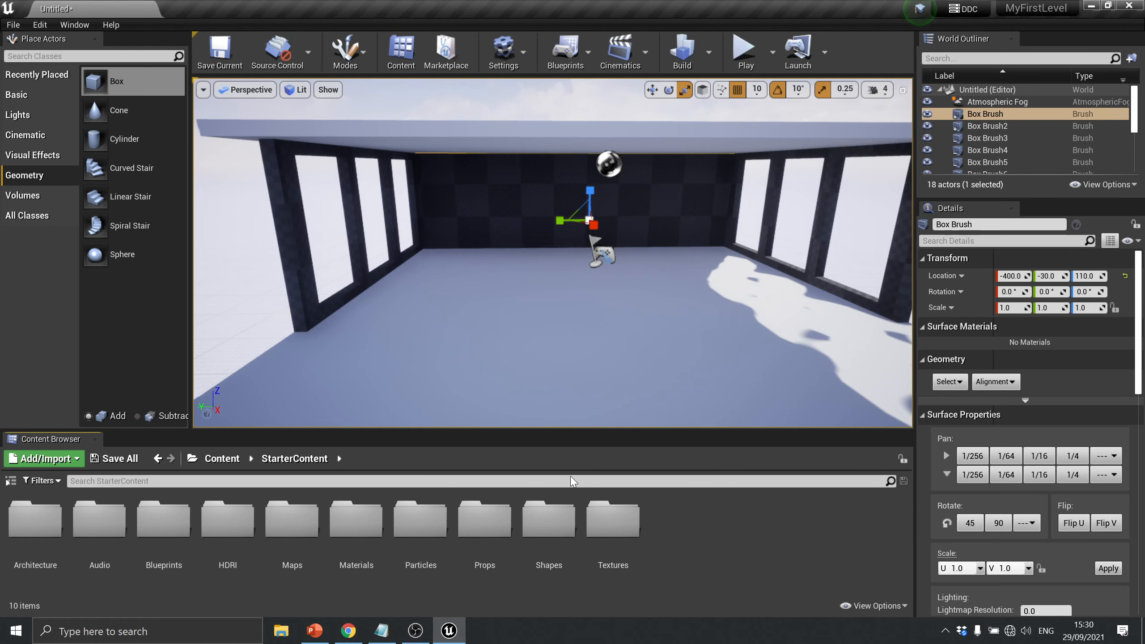
double_click(485, 523)
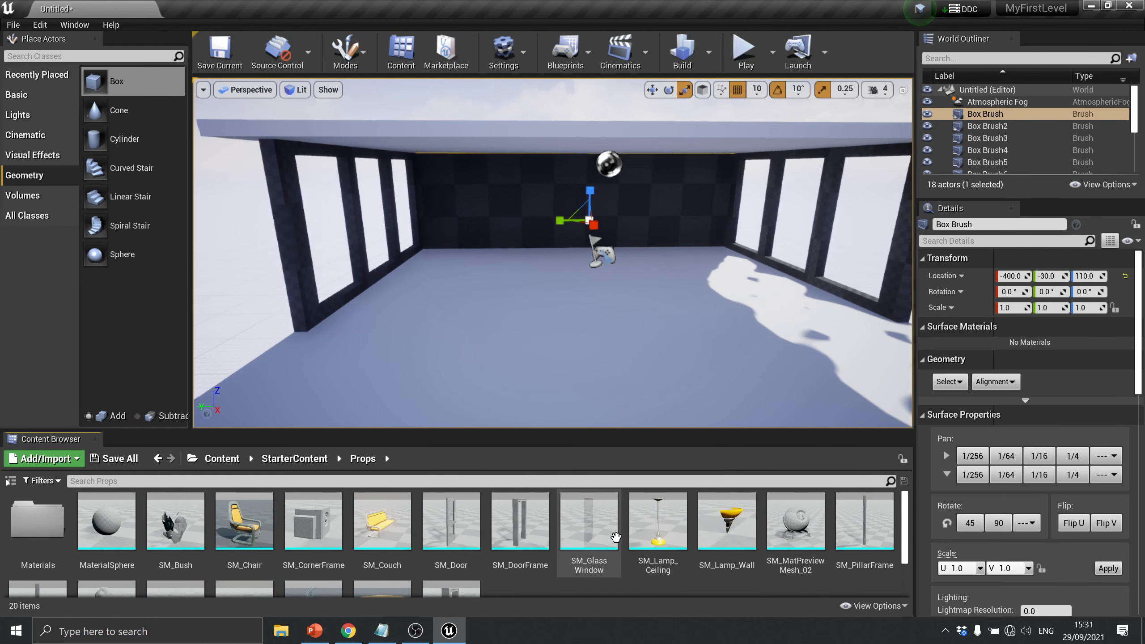
scroll(780, 586, "down", 1)
scroll(631, 316, "down", 2)
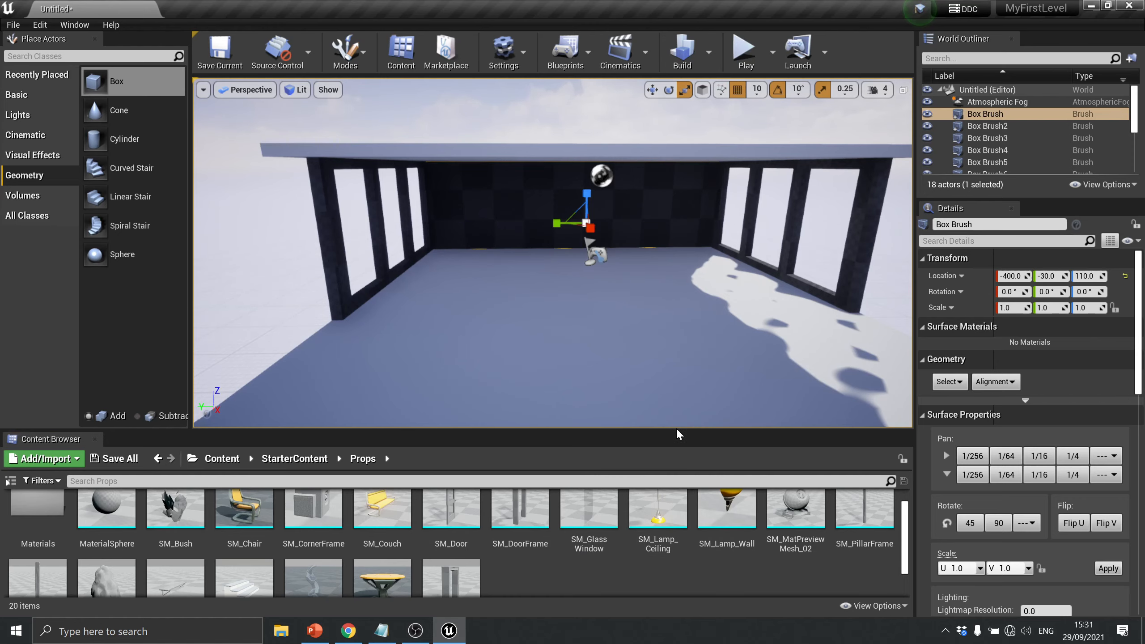
left_click_drag(678, 431, 691, 360)
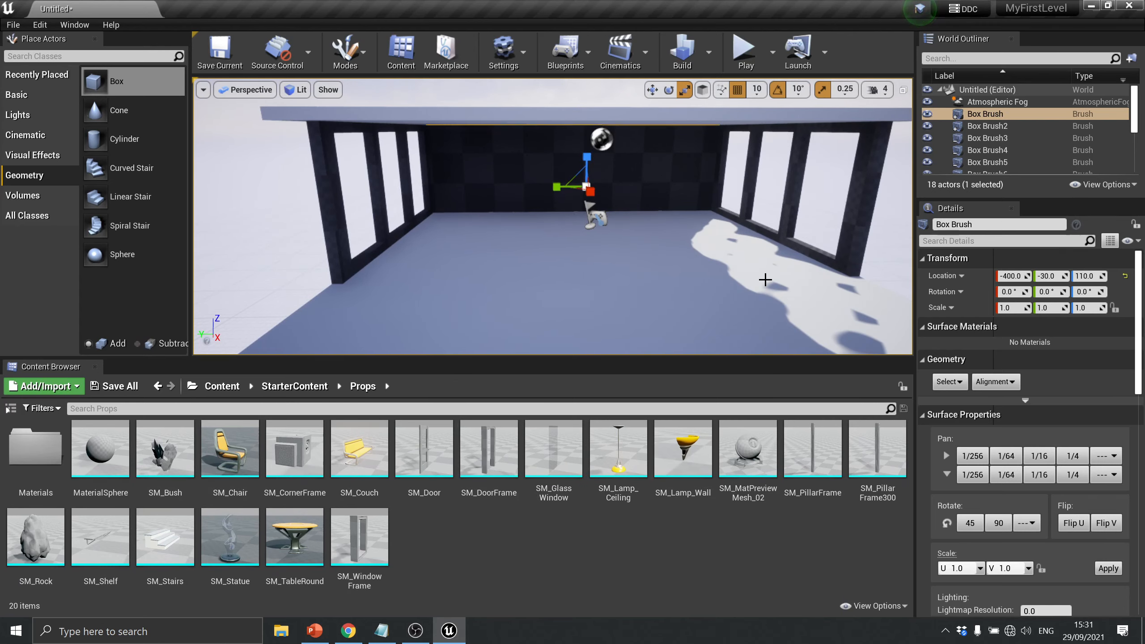
Place an SM_Bush at 150, -480, 10 by the window wall's open end and duplicate it into a row of eight with varied rotations
scroll(762, 284, "down", 4)
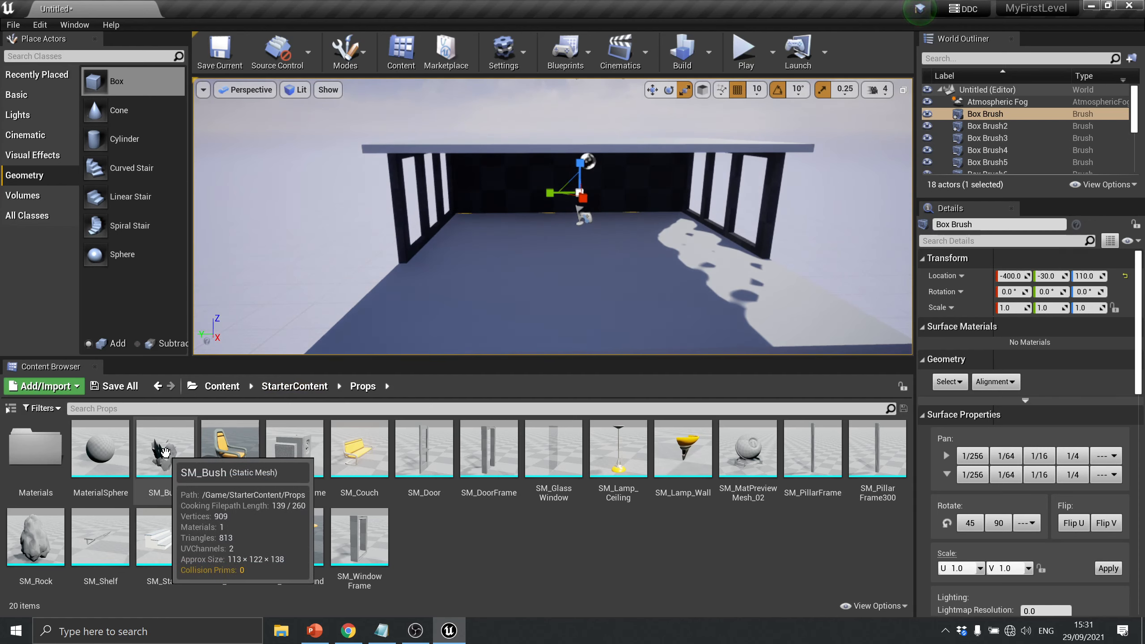
left_click_drag(165, 451, 776, 266)
key("w")
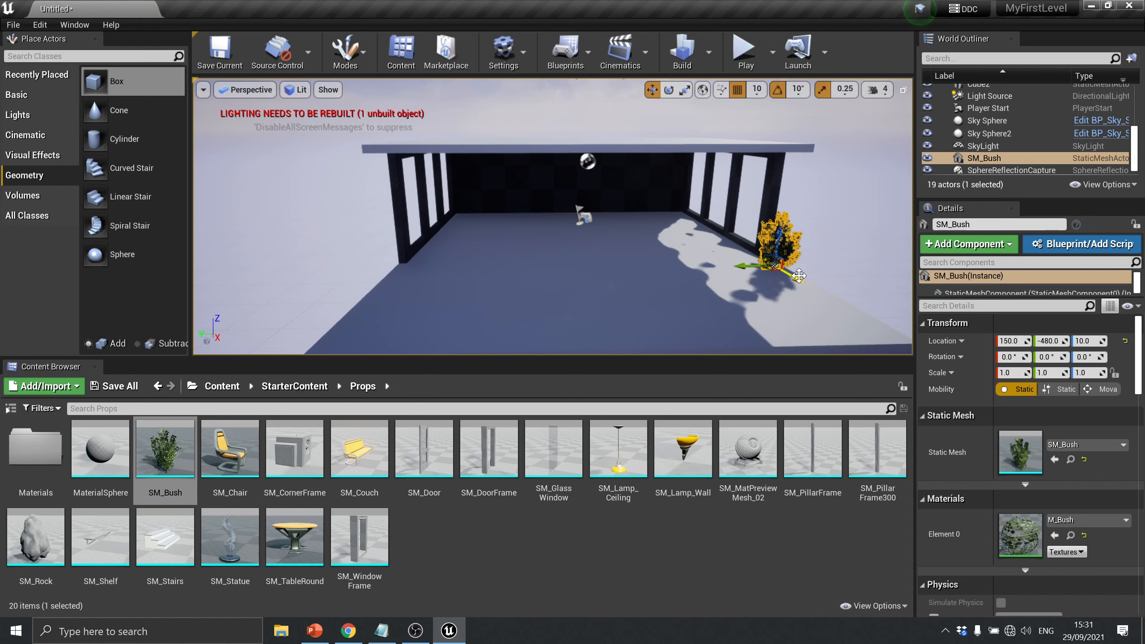
left_click_drag(793, 273, 918, 345, "alt")
right_click_drag(762, 283, 792, 258)
left_click(742, 273)
key("e")
key("s")
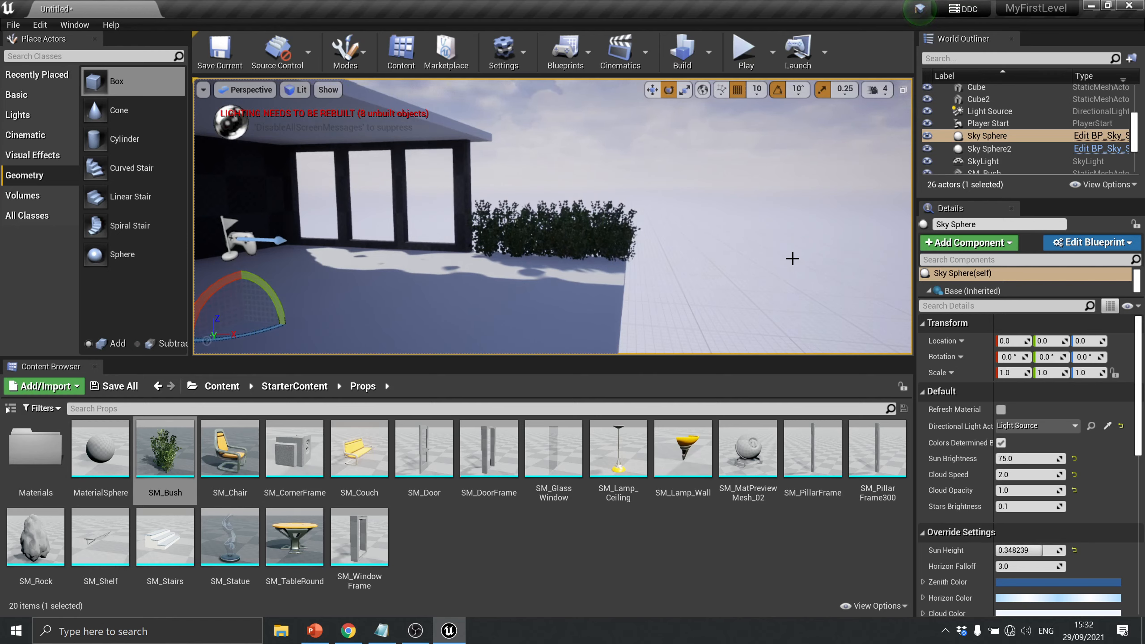
Select all eight bushes and duplicate them about 30 units along X toward the window wall to thicken the hedge
right_click(690, 150)
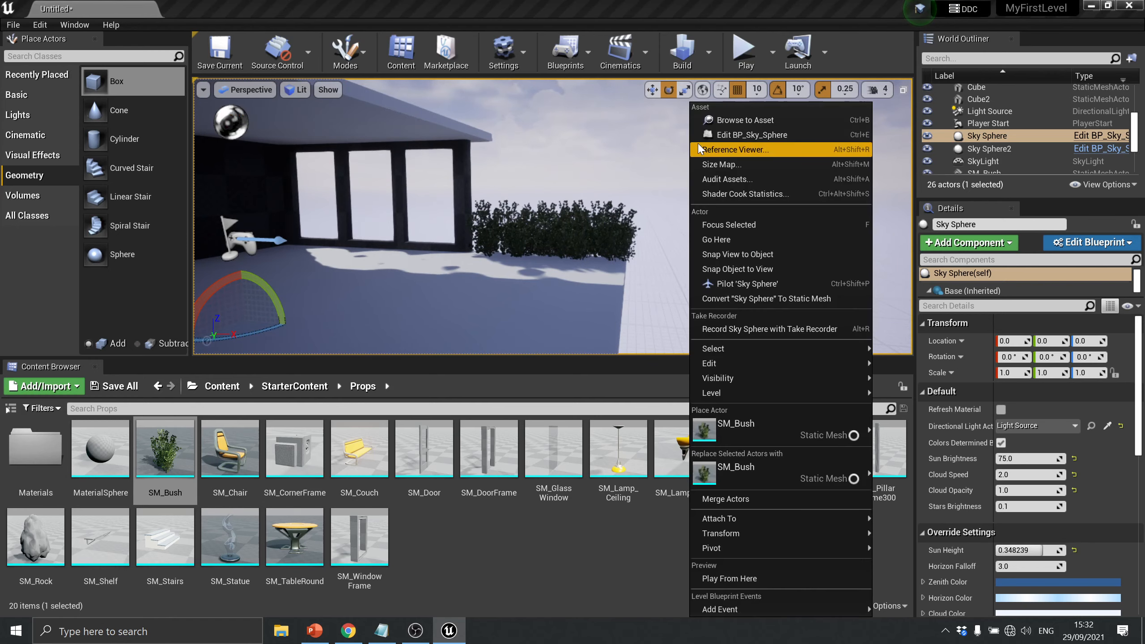
left_click(665, 184)
right_click_drag(666, 184, 654, 184)
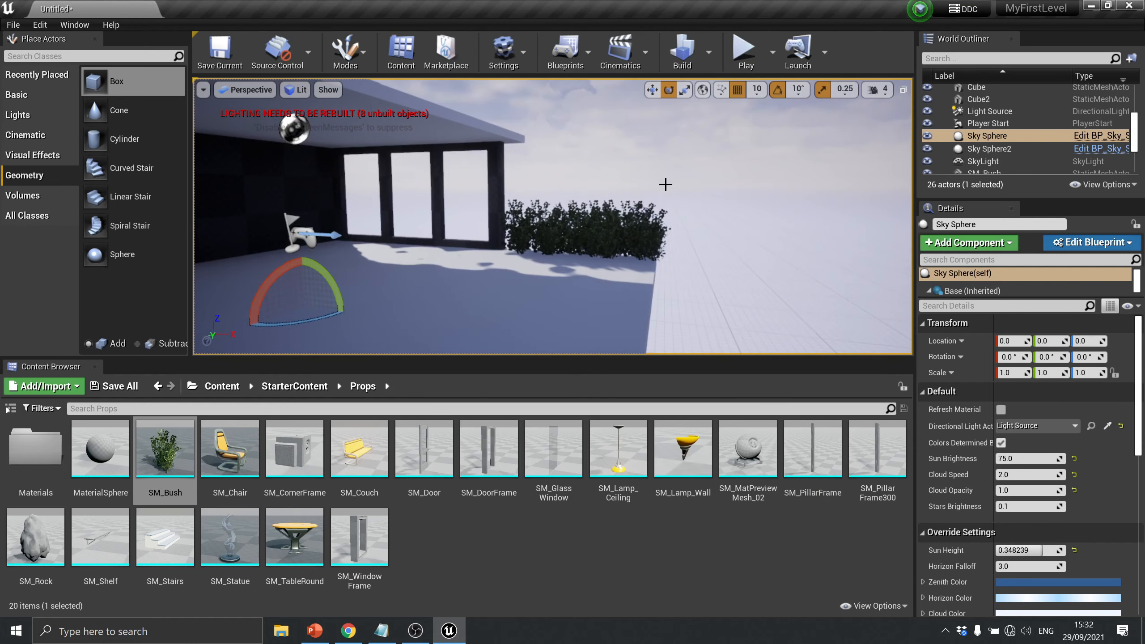
left_click(522, 220)
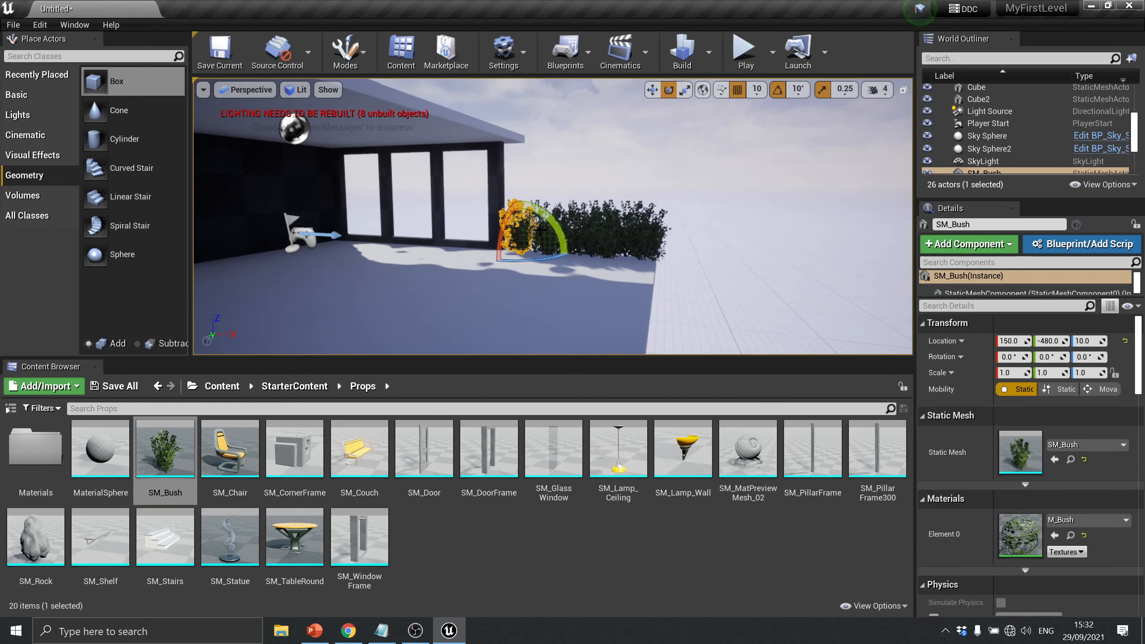
left_click(559, 234, "ctrl")
left_click(577, 234, "ctrl")
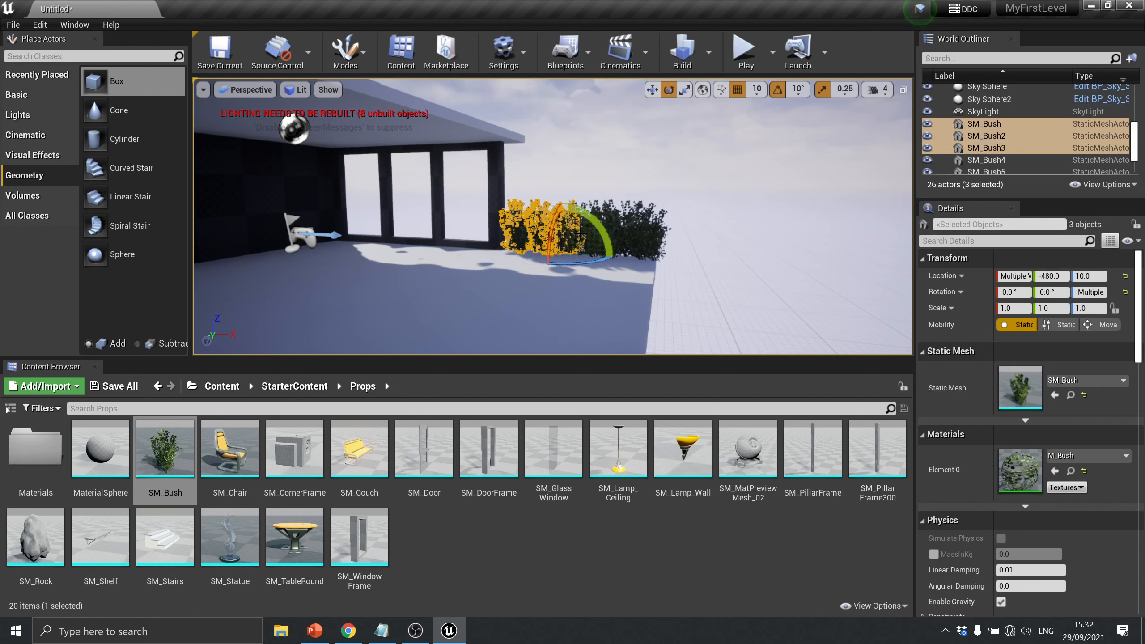
left_click(593, 234, "ctrl")
left_click(607, 235, "ctrl")
left_click(621, 238, "ctrl")
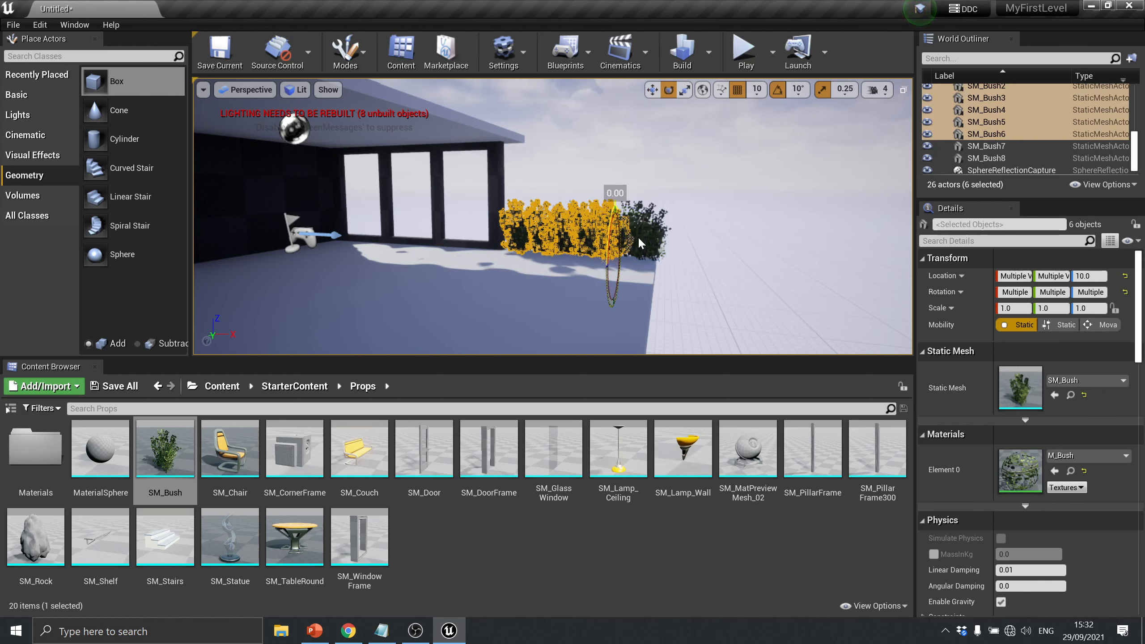
left_click(637, 237, "ctrl")
left_click(656, 235, "ctrl")
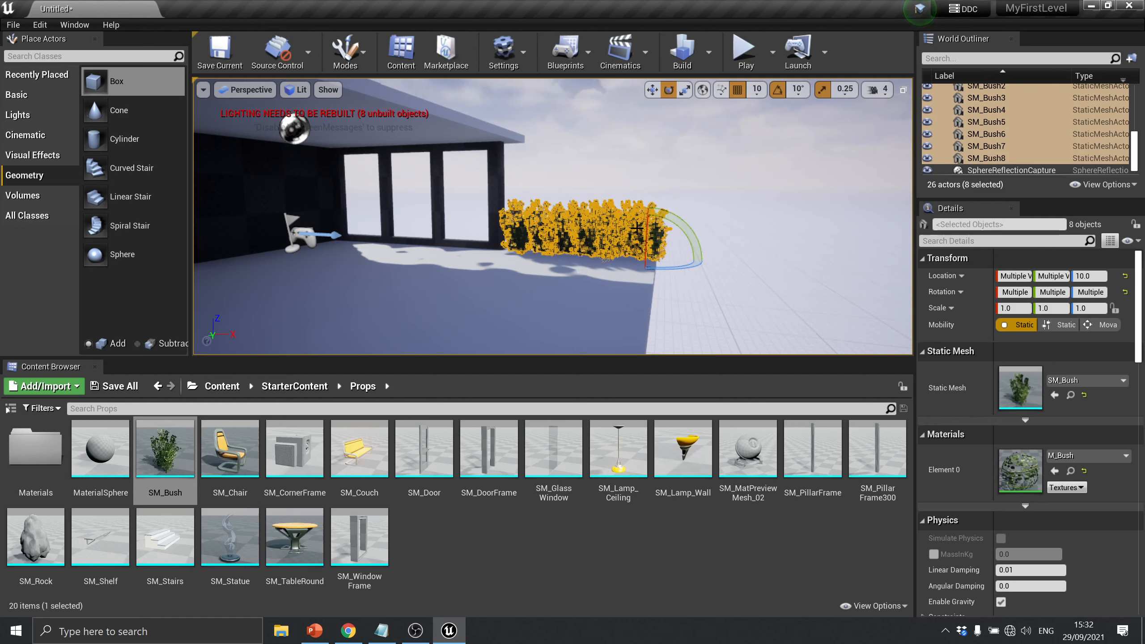
key("w")
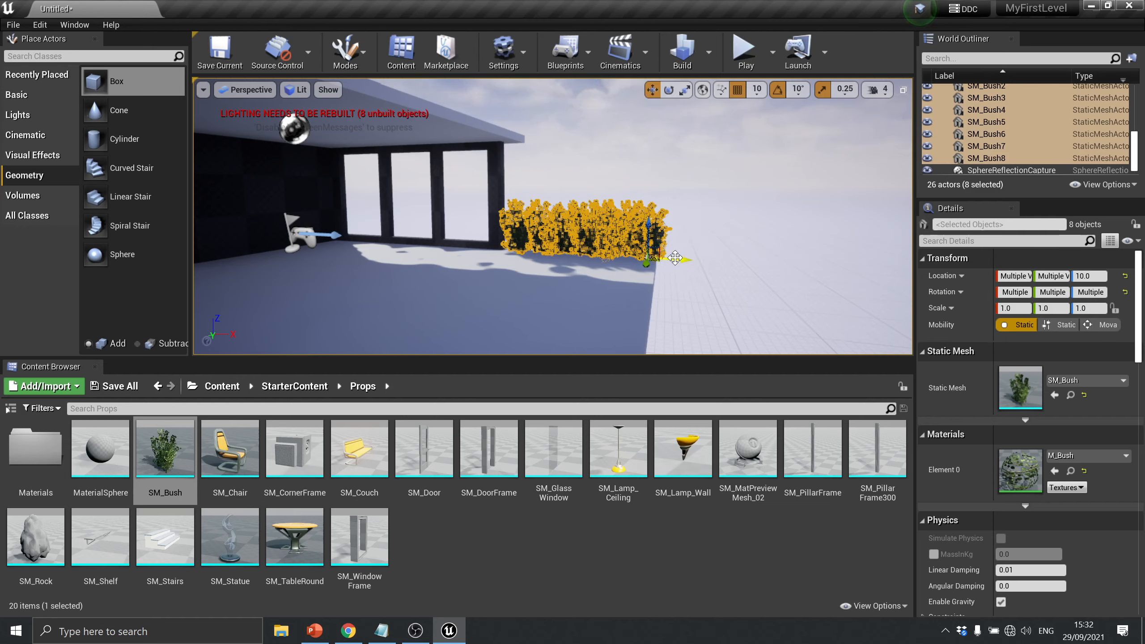
left_click_drag(677, 259, 664, 258, "alt")
Duplicate the bushes across to the opposite edge of the floor to form a matching hedge of 16 bushes near Y 470
scroll(698, 214, "down", 3)
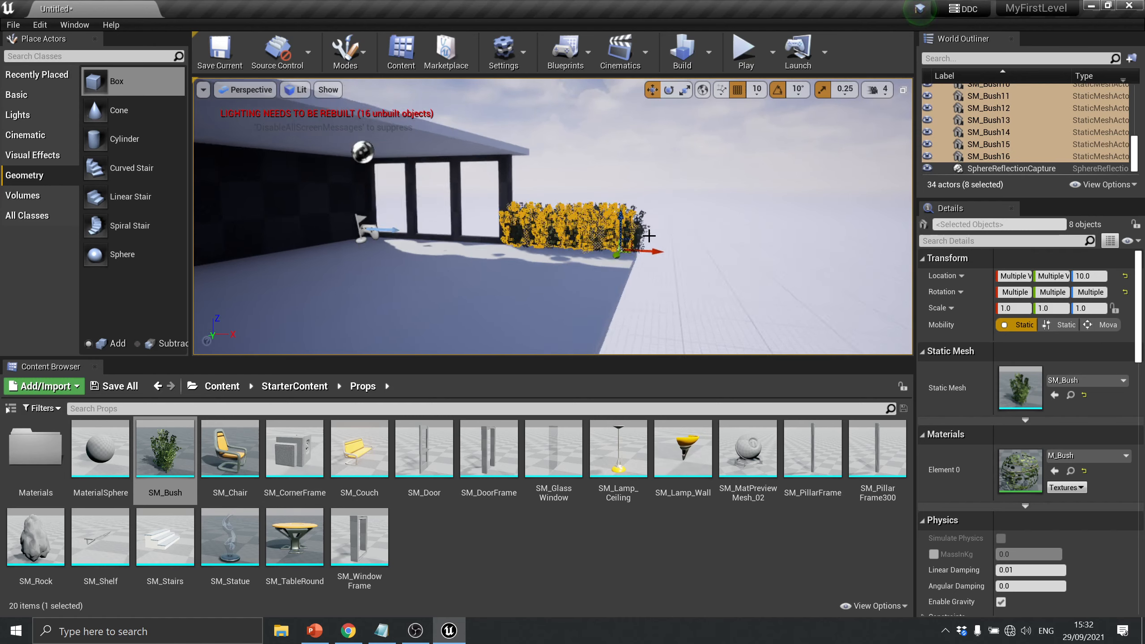
scroll(681, 224, "down", 3)
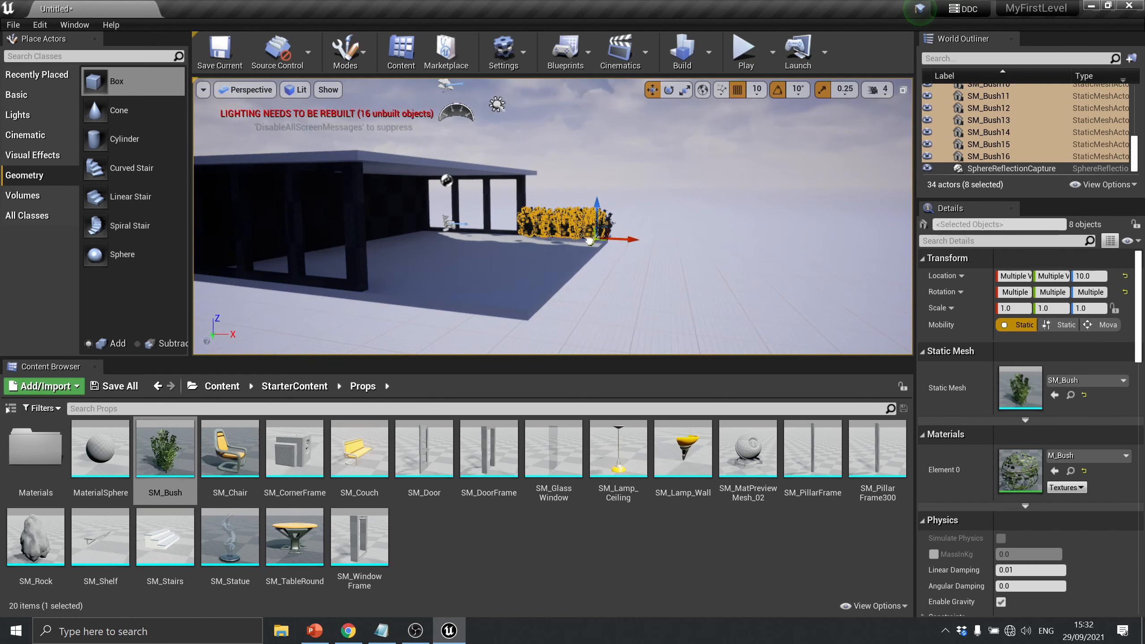
left_click_drag(590, 240, 556, 308, "alt")
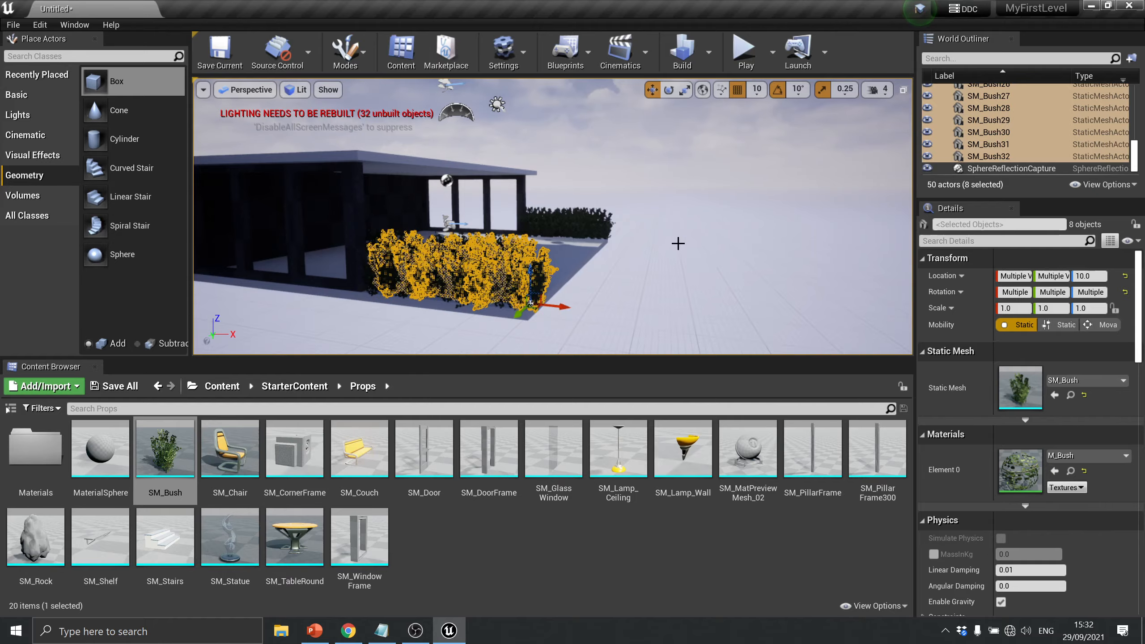
Fly around and into the building to examine both hedges from the interior
right_click_drag(678, 244, 642, 227)
key("w")
right_click_drag(553, 216, 585, 171)
key("a")
key("s")
key("w")
key("a")
key("d")
key("s")
key("s")
key("w")
key("s")
left_click(586, 172)
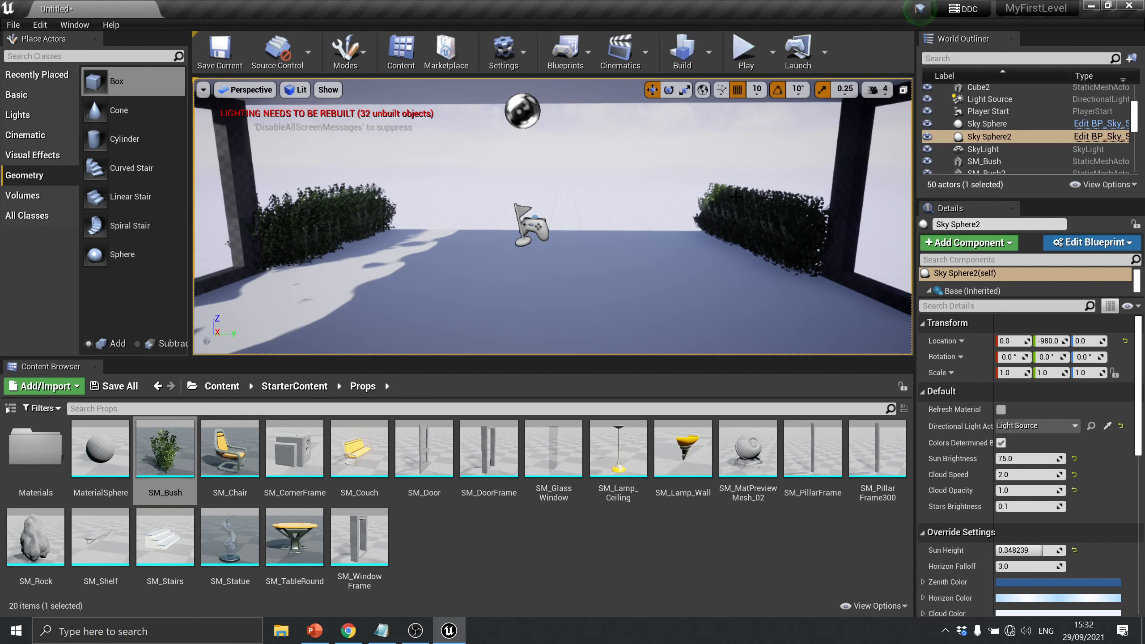
Enlarge individual bushes in both hedges for an uneven height, scaling one at 380, 460 uniformly to 1.25
left_click(755, 210)
key("r")
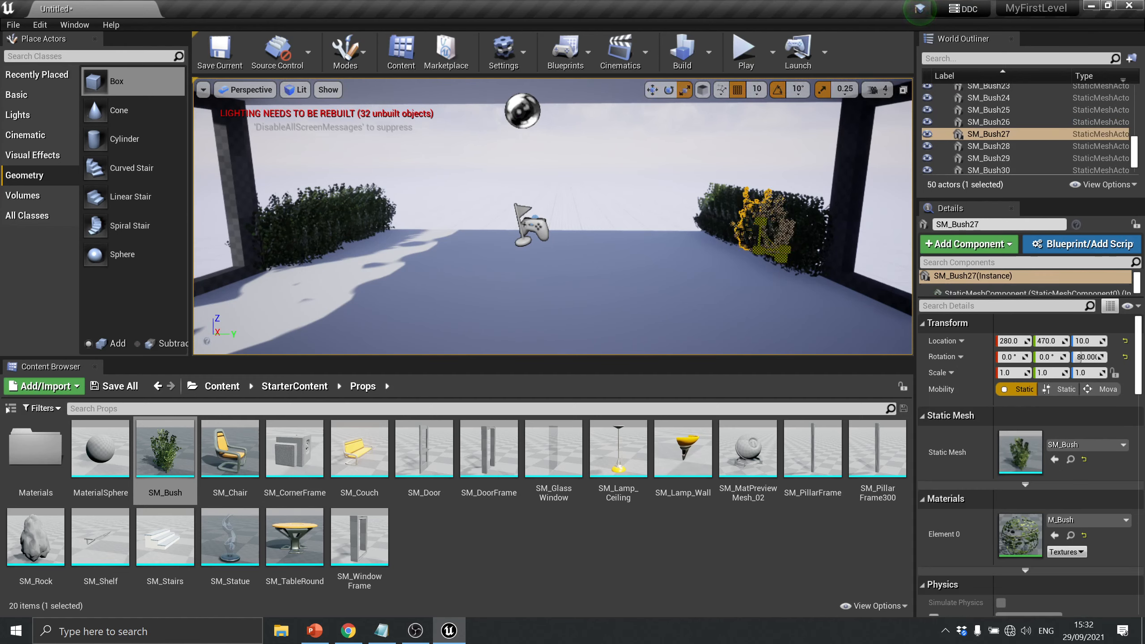
left_click_drag(761, 249, 766, 244)
left_click(730, 220)
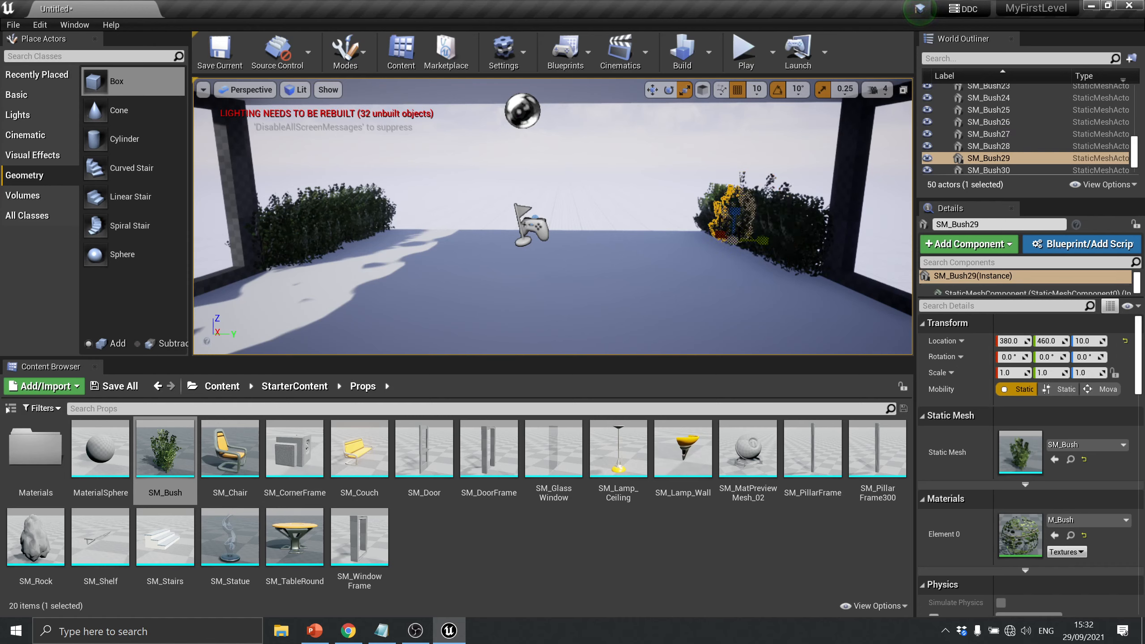
left_click_drag(736, 212, 740, 236)
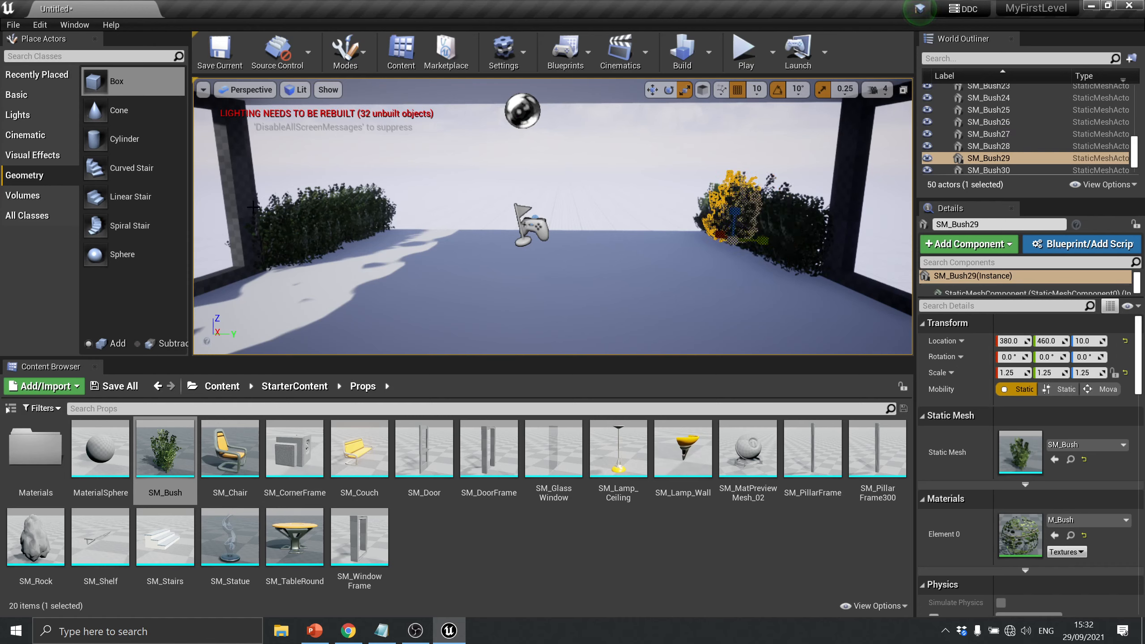
left_click(346, 215)
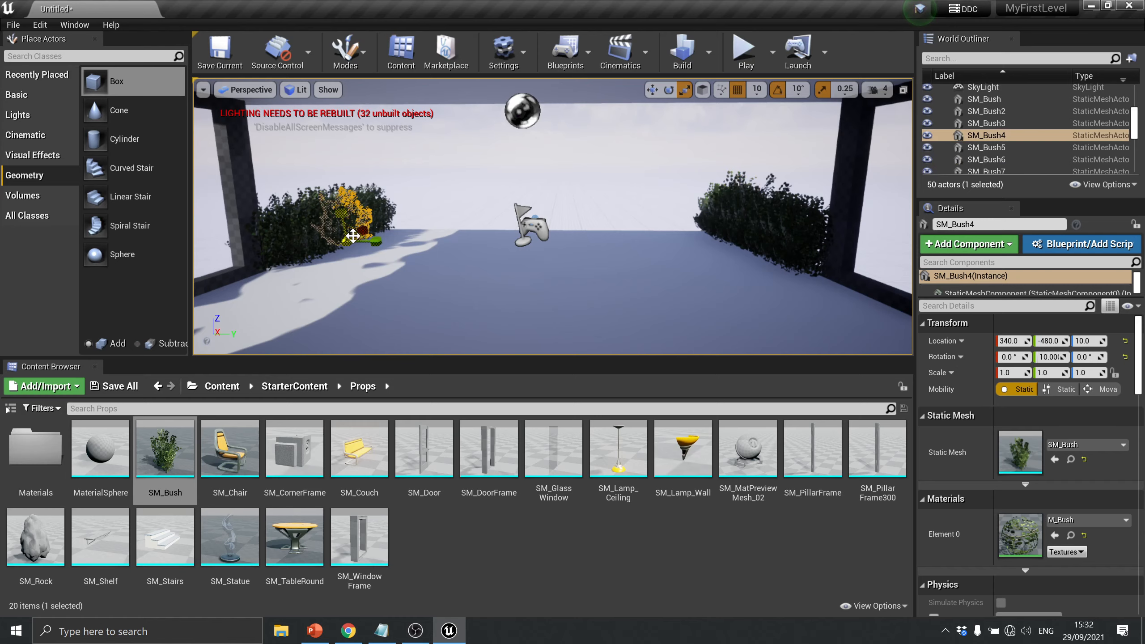
left_click_drag(343, 216, 342, 201)
Stretch the bush next to the window wall to a Z scale of 3.0 and its counterpart in the opposite hedge to 2.0
left_click(300, 248)
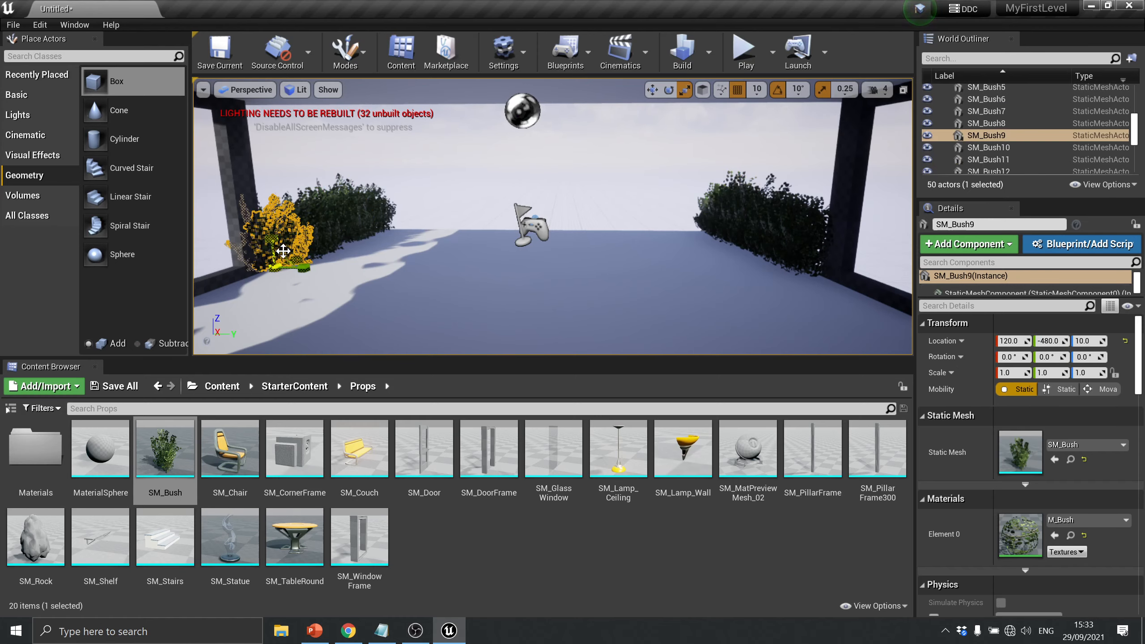
left_click_drag(272, 238, 272, 158)
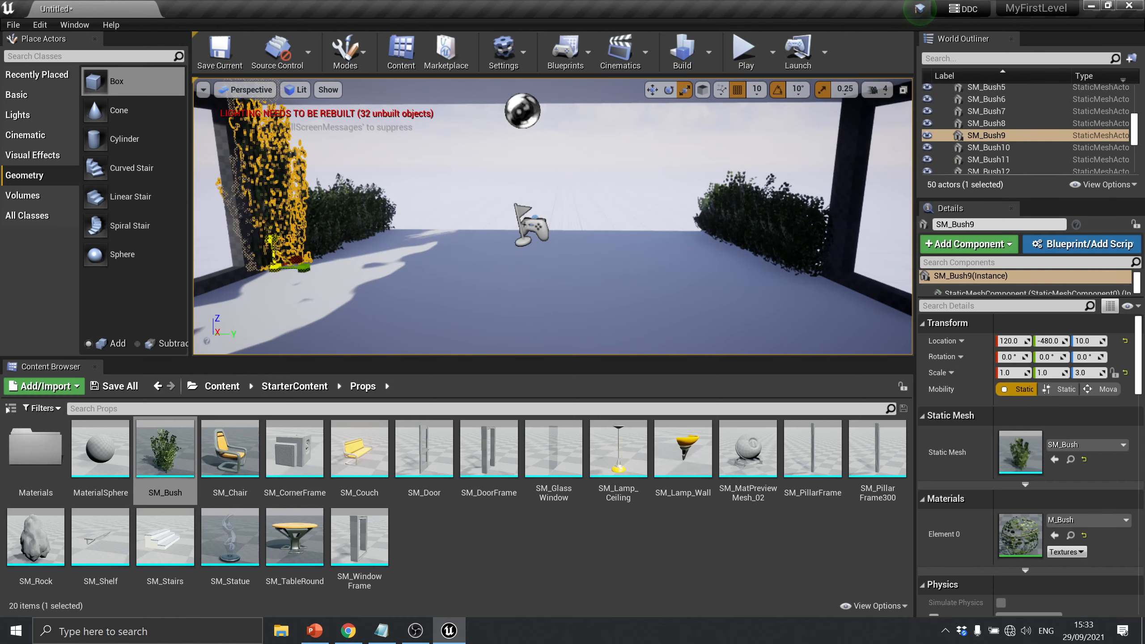
left_click(461, 184)
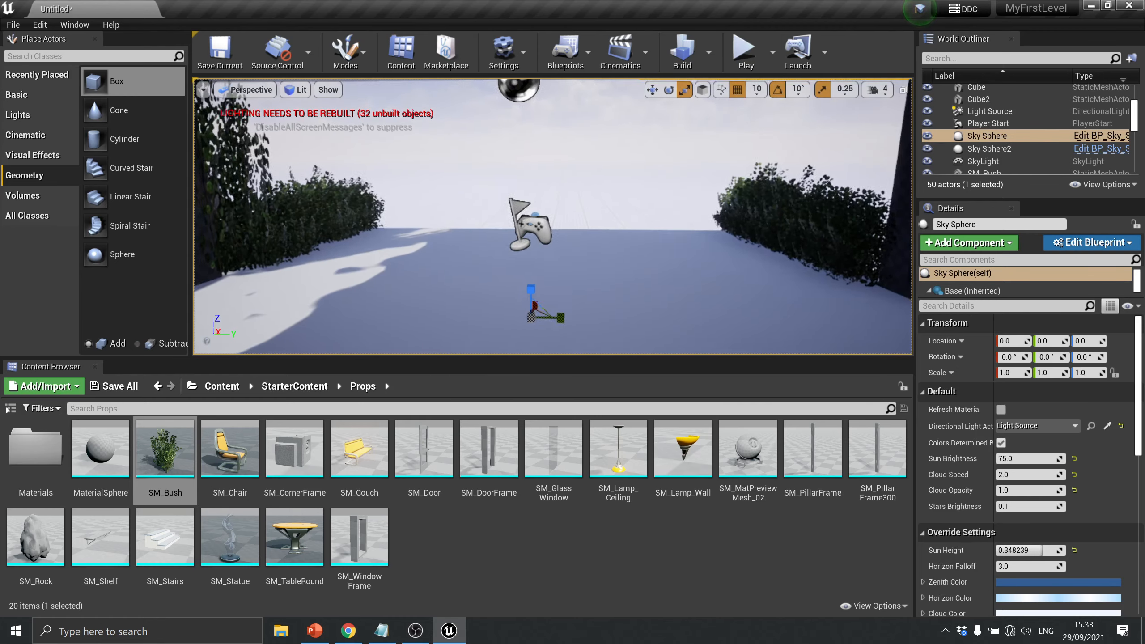
mouse_move(409, 264)
right_mouse_down()
mouse_move(329, 205)
mouse_move(409, 263)
right_mouse_up()
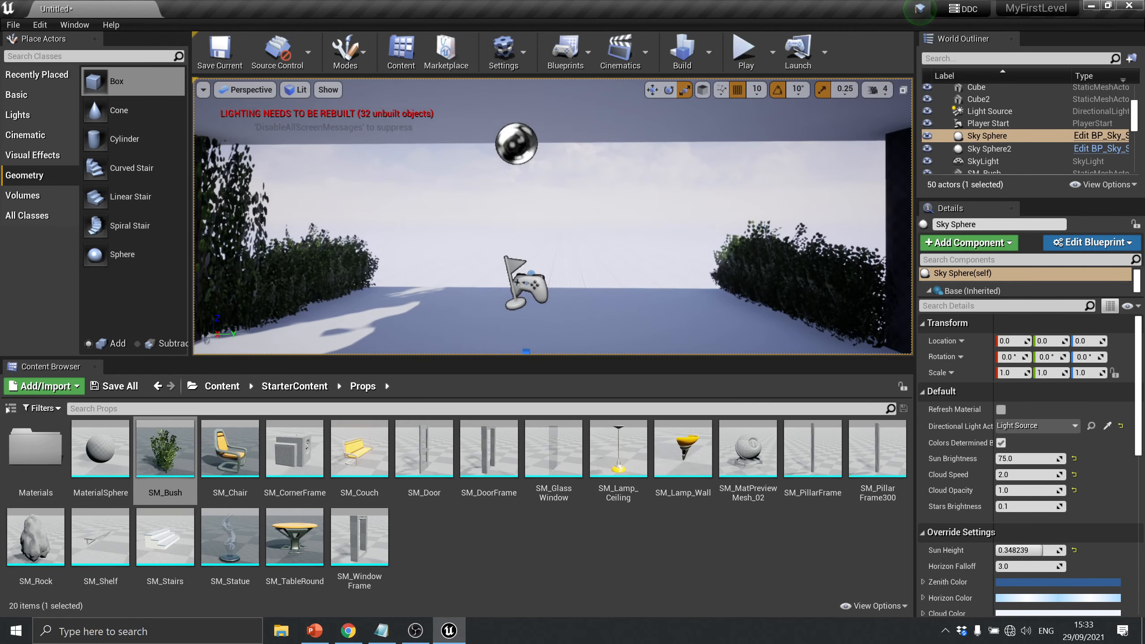
left_click(865, 340)
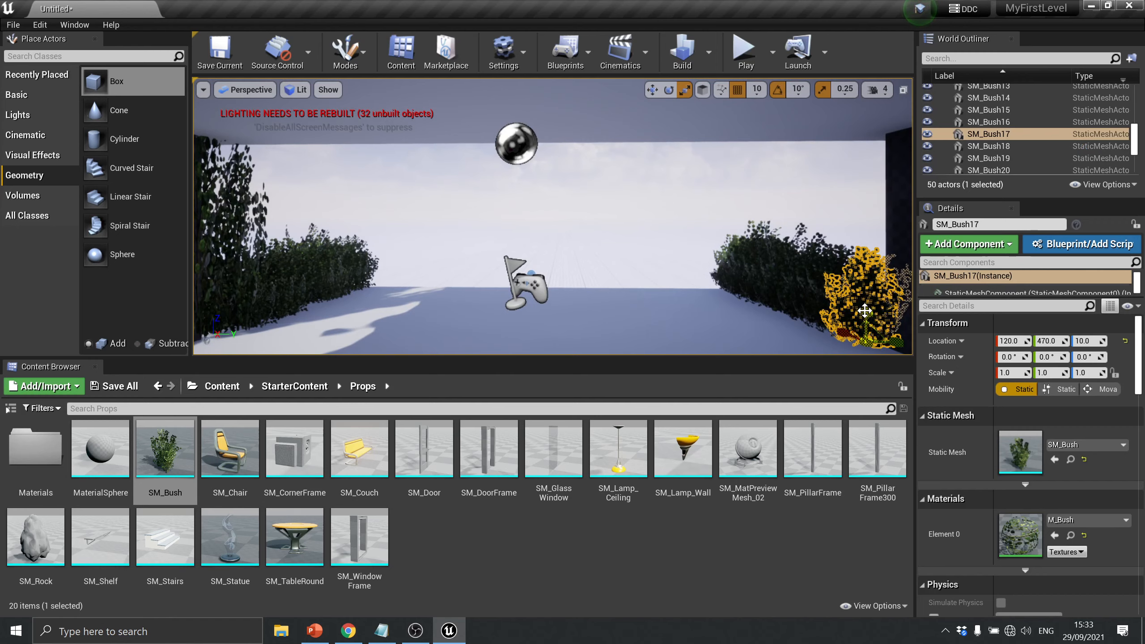
left_click_drag(867, 314, 865, 342)
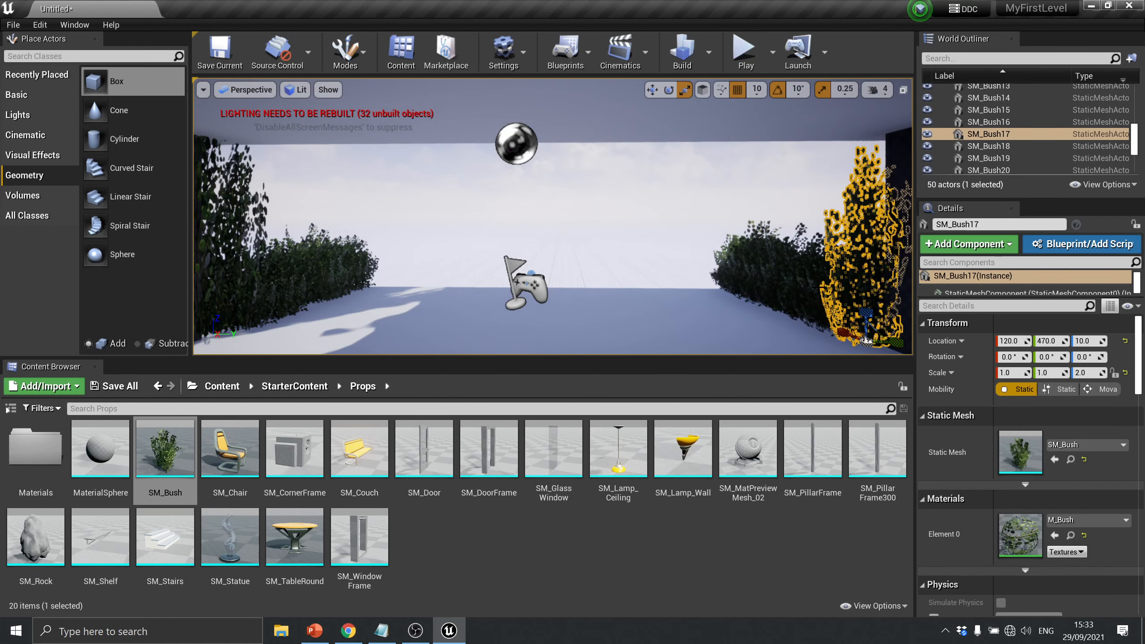
left_click(609, 217)
Turn the perspective view around the room to examine the window wall, the hedges and the solid back wall
key("Left")
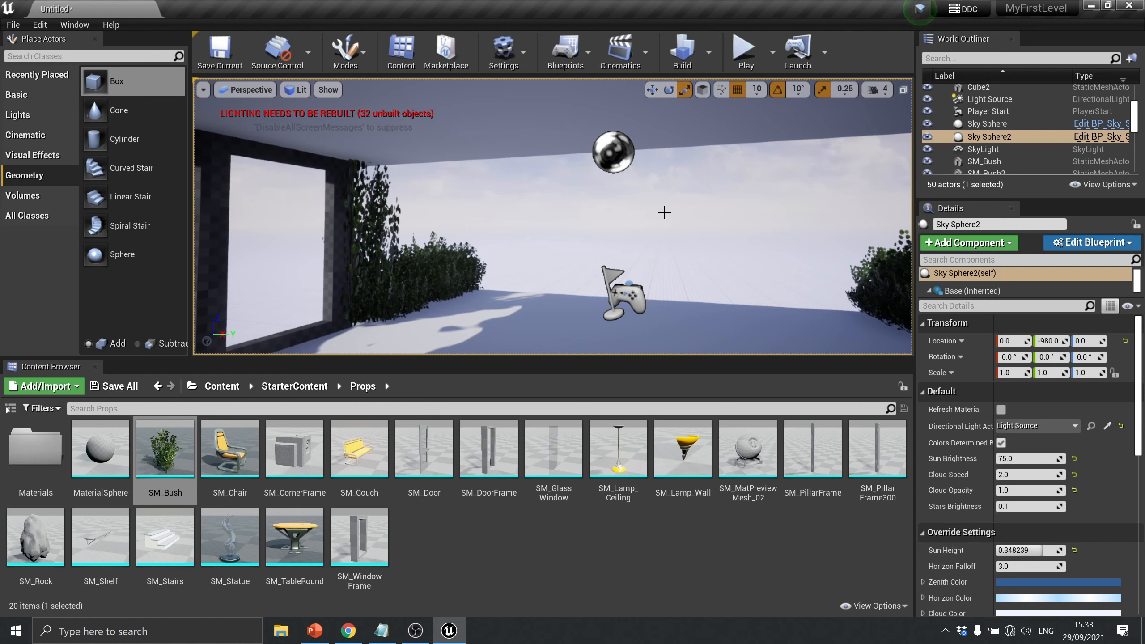
left_click_drag(557, 226, 586, 226)
left_click_drag(799, 239, 550, 253)
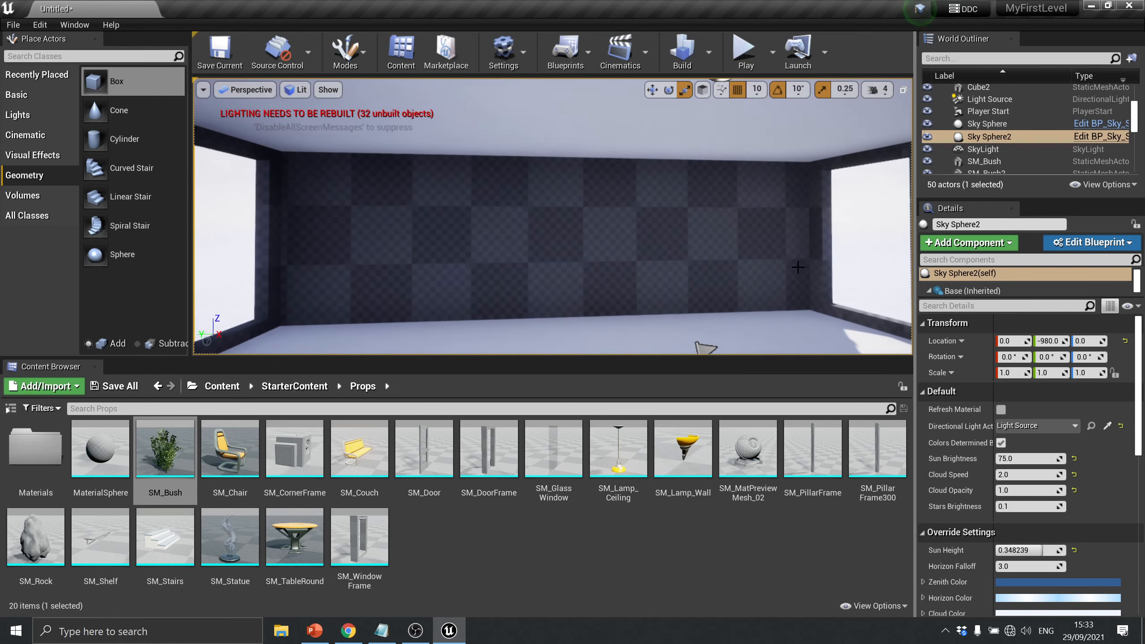
Place three SM_Lamp_Wall props on the back wall at X -480, Z 190, with Y positions of -330, 370 and 30
left_click(679, 439)
left_click_drag(679, 438, 737, 217)
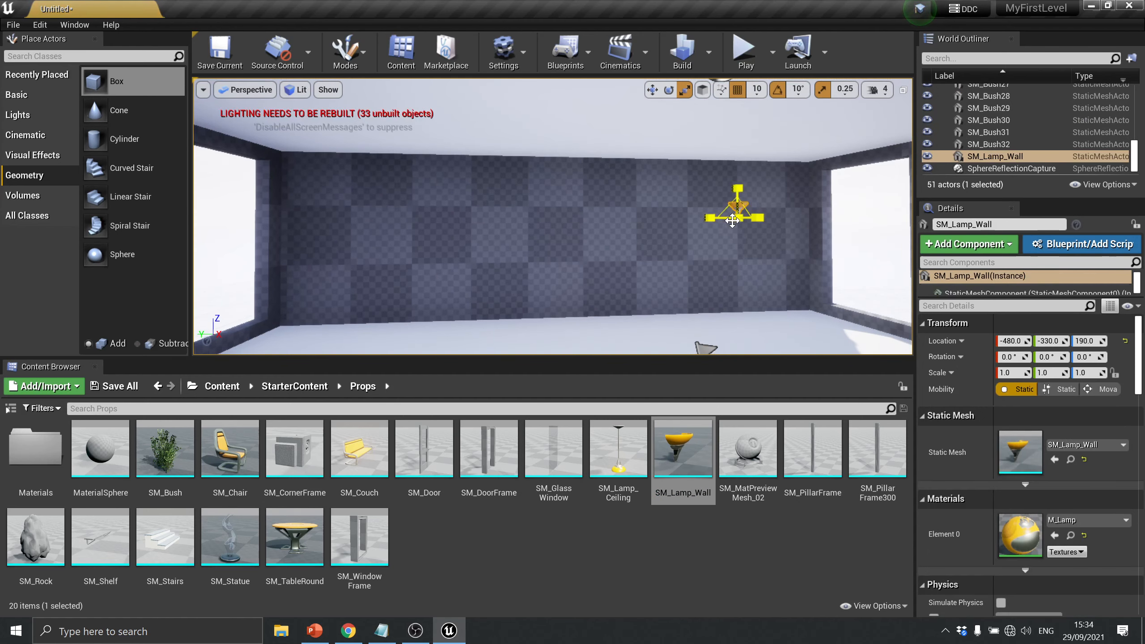
left_click_drag(683, 447, 353, 207)
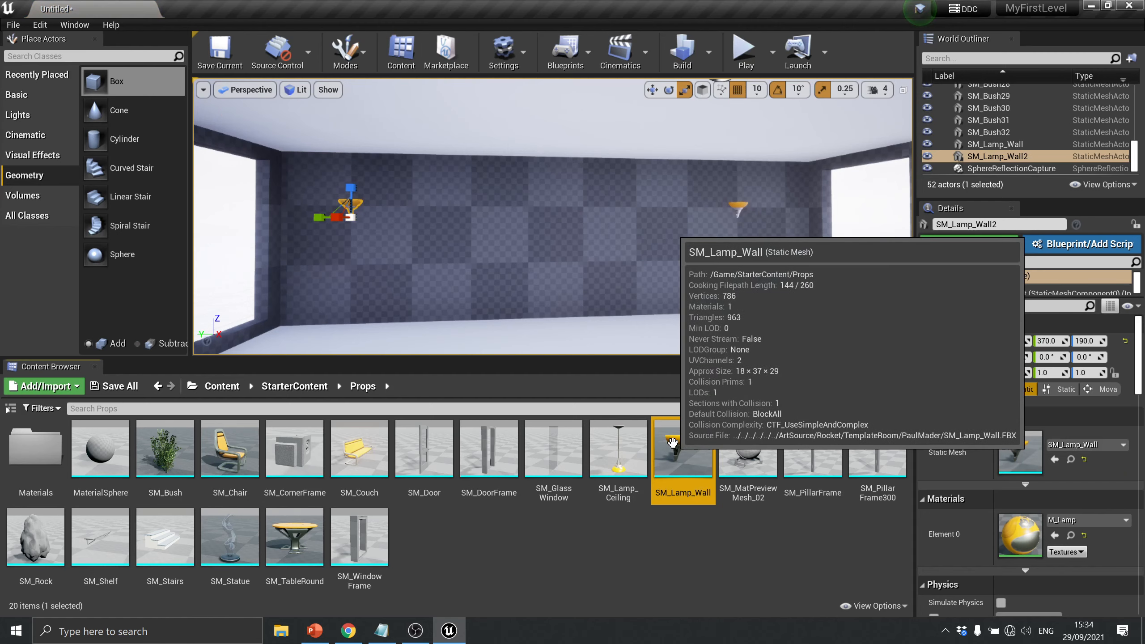
left_click_drag(651, 427, 553, 217)
scroll(614, 230, "down", 3)
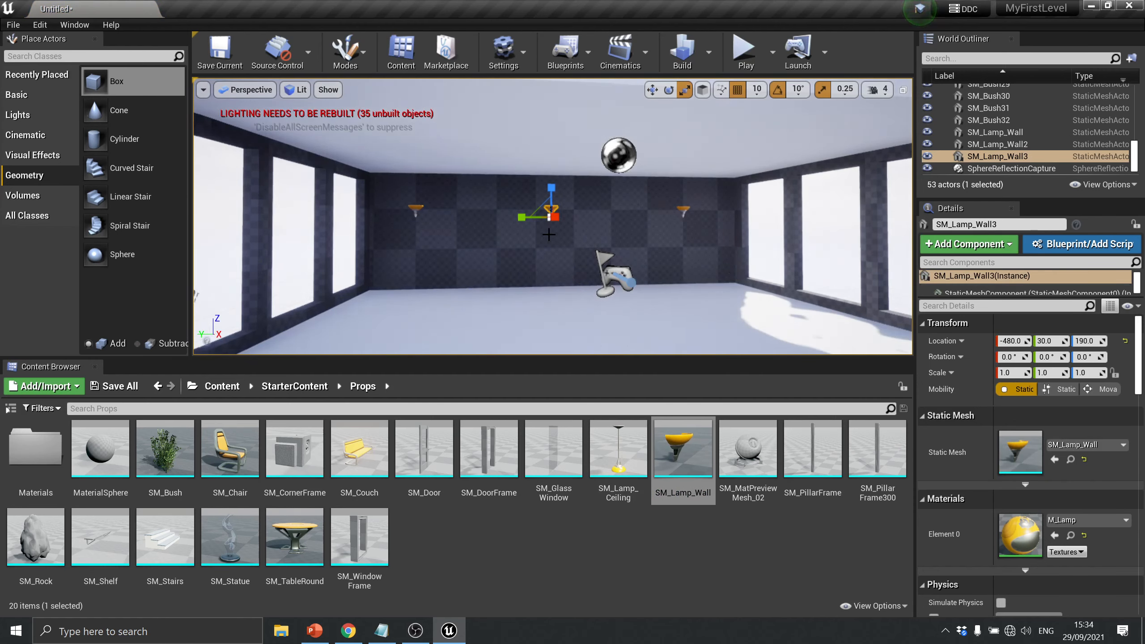
Hang an SM_Lamp_Ceiling prop from the roof at -10, 40, 300 and place an SM_TableRound on the floor near it
left_click(616, 459)
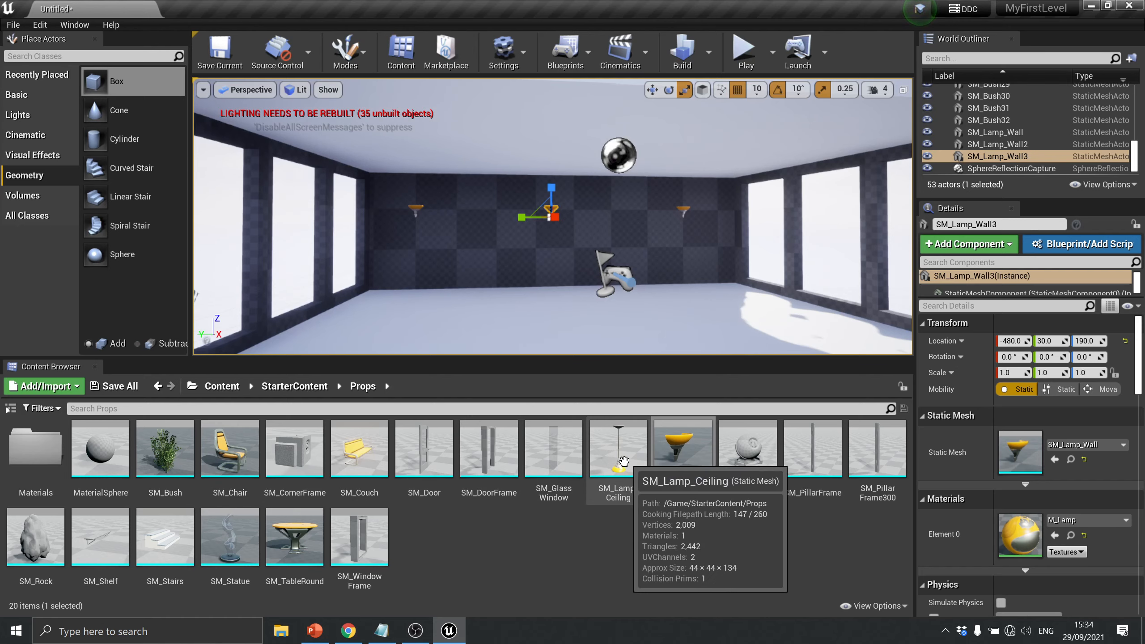
left_click_drag(616, 459, 583, 128)
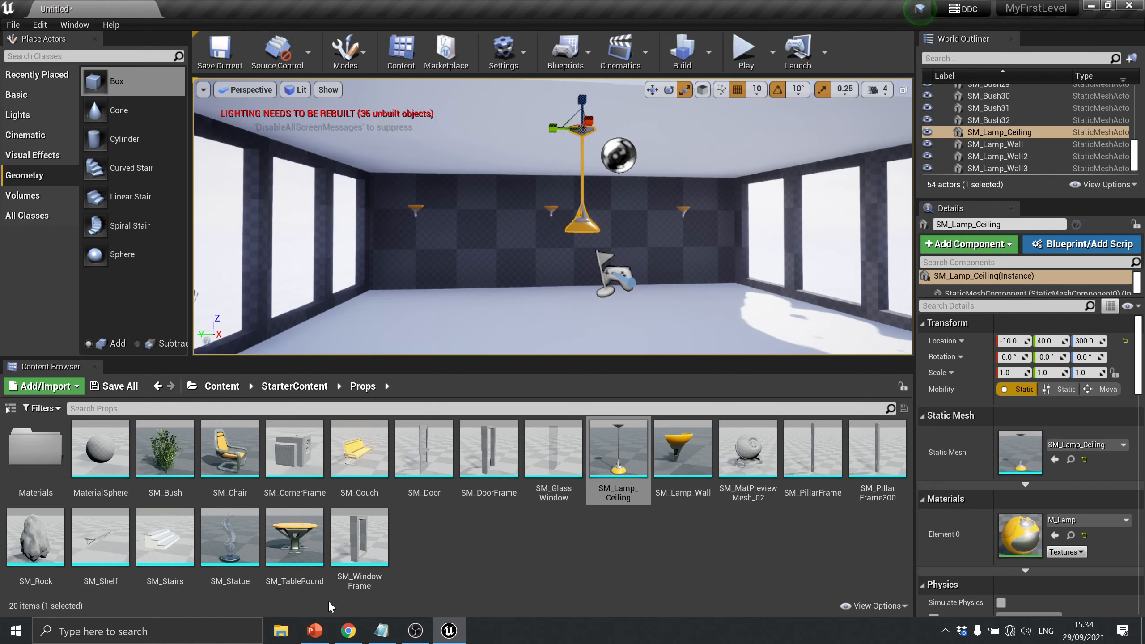
left_click_drag(295, 537, 580, 318)
Place two SM_Chair props on opposite sides of the round table and rotate the second one, at -220, -160, to face the table
left_click_drag(230, 448, 659, 313)
key("e")
key("w")
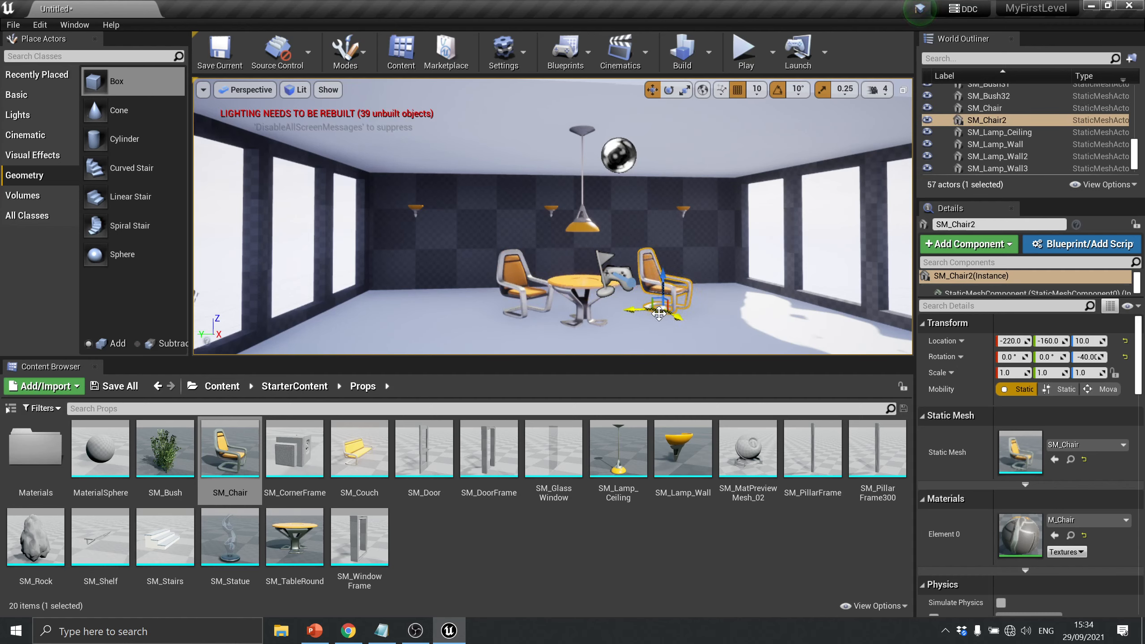
key("e")
left_click_drag(649, 321, 609, 315)
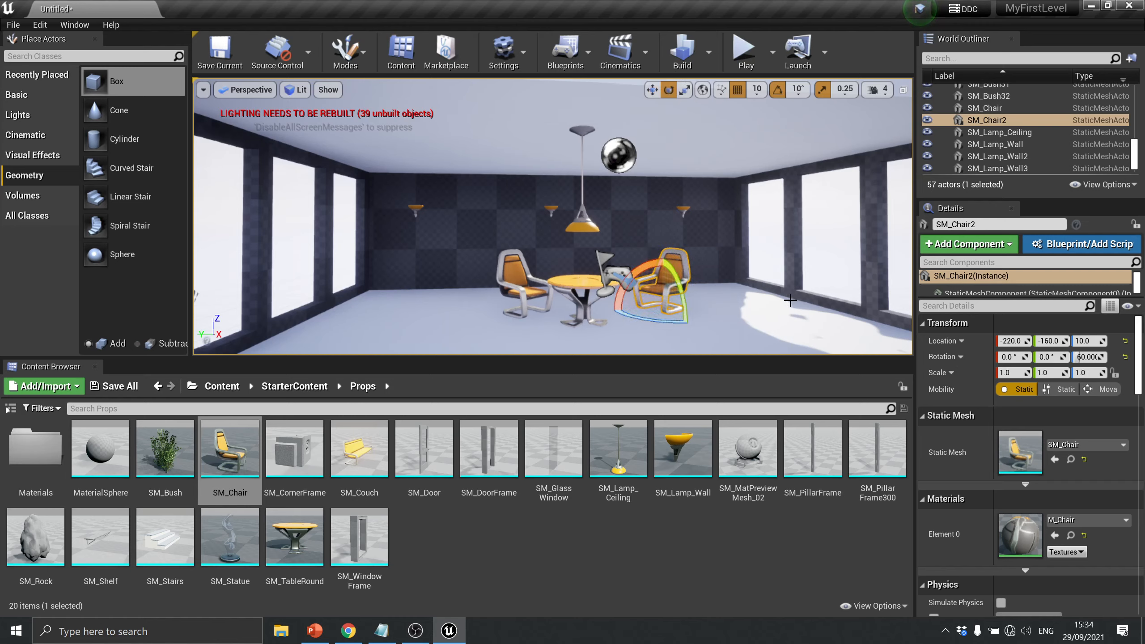
Add an SM_Statue prop at -350, -390, 10 near the back corner and scale it uniformly to 2.5
mouse_move(787, 298)
right_mouse_down()
mouse_move(757, 289)
mouse_move(758, 303)
mouse_move(811, 316)
mouse_move(807, 302)
mouse_move(757, 289)
mouse_move(811, 298)
mouse_move(766, 293)
mouse_move(787, 302)
right_mouse_up()
key("w")
key("a")
key("s")
key("d")
key("w")
key("s")
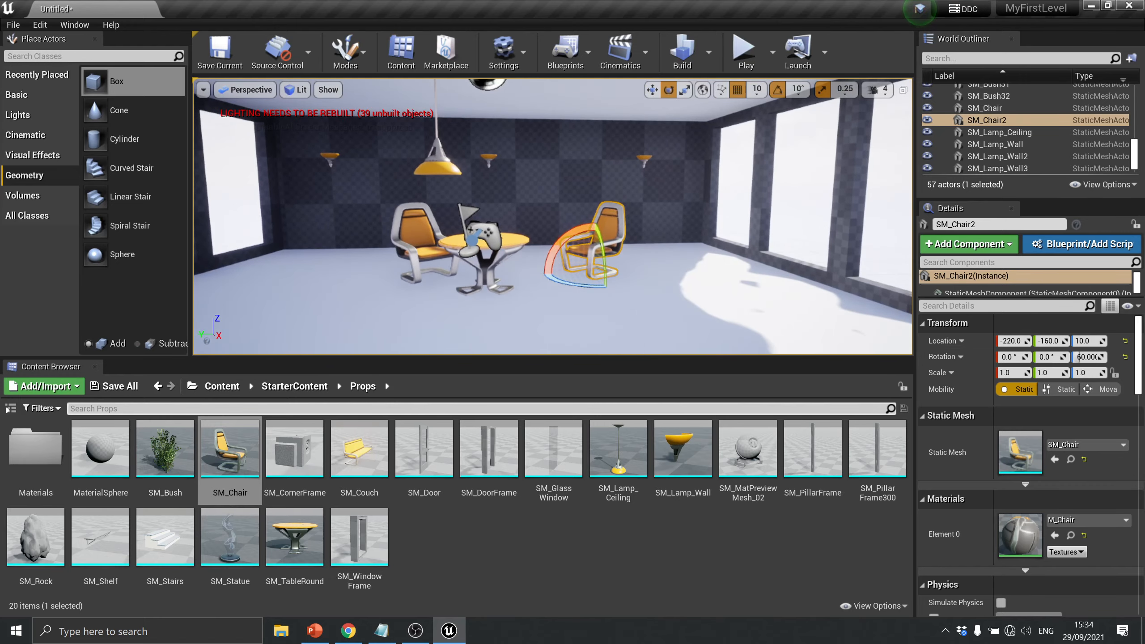
left_click(230, 537)
left_click_drag(230, 537, 698, 240)
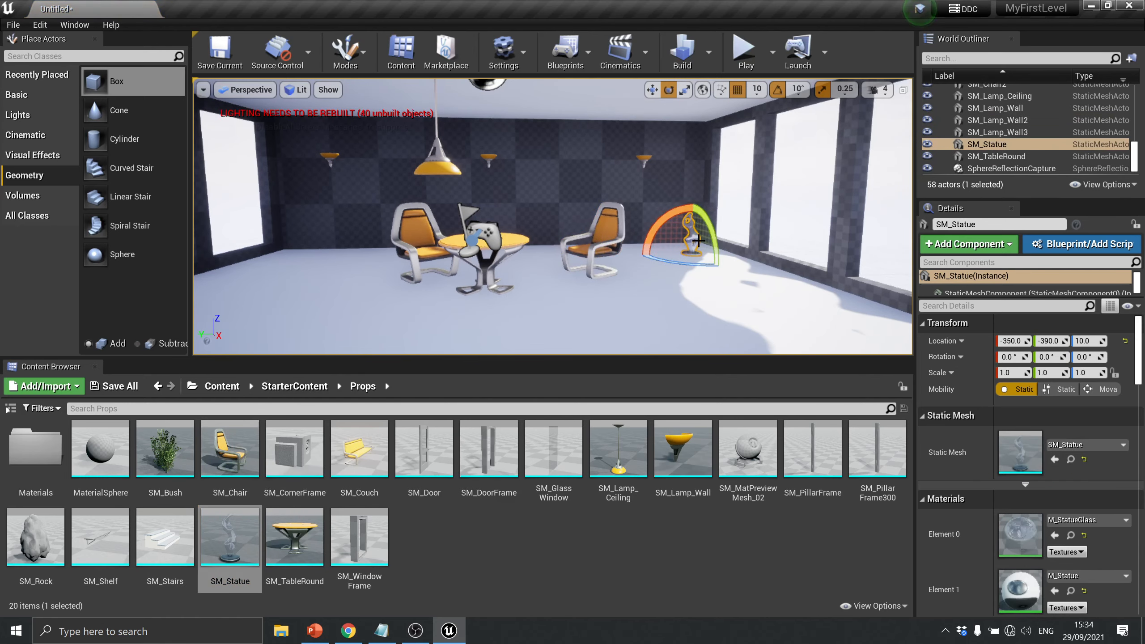
key("r")
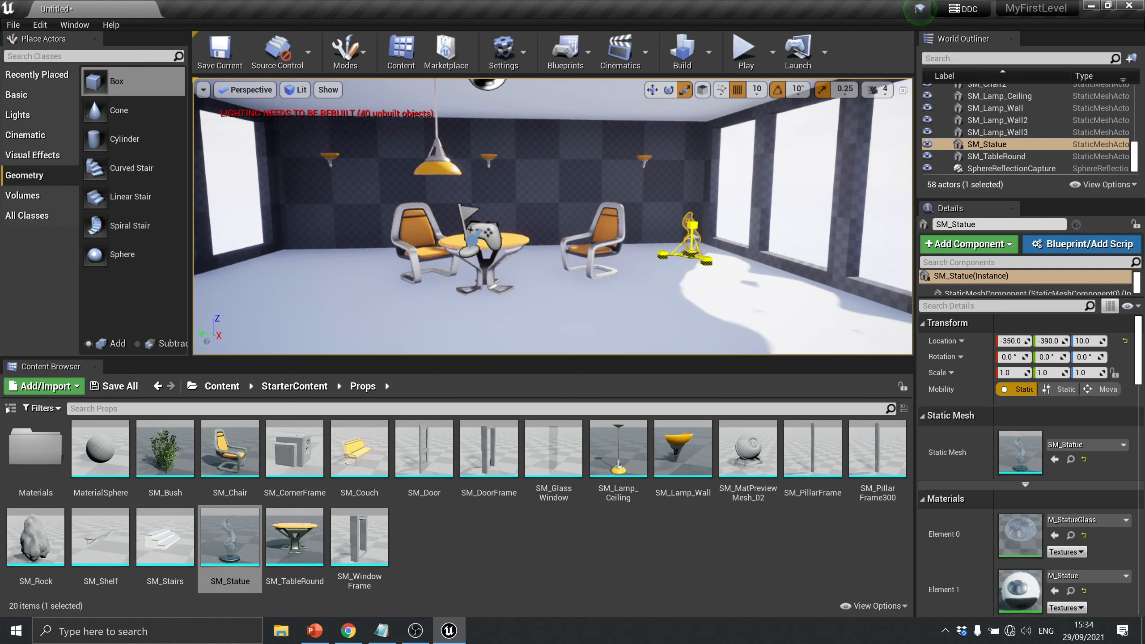
left_click_drag(691, 254, 718, 216)
Move the enlarged statue to X 390, Y -20, in the middle of the building's open front
scroll(677, 253, "down", 10)
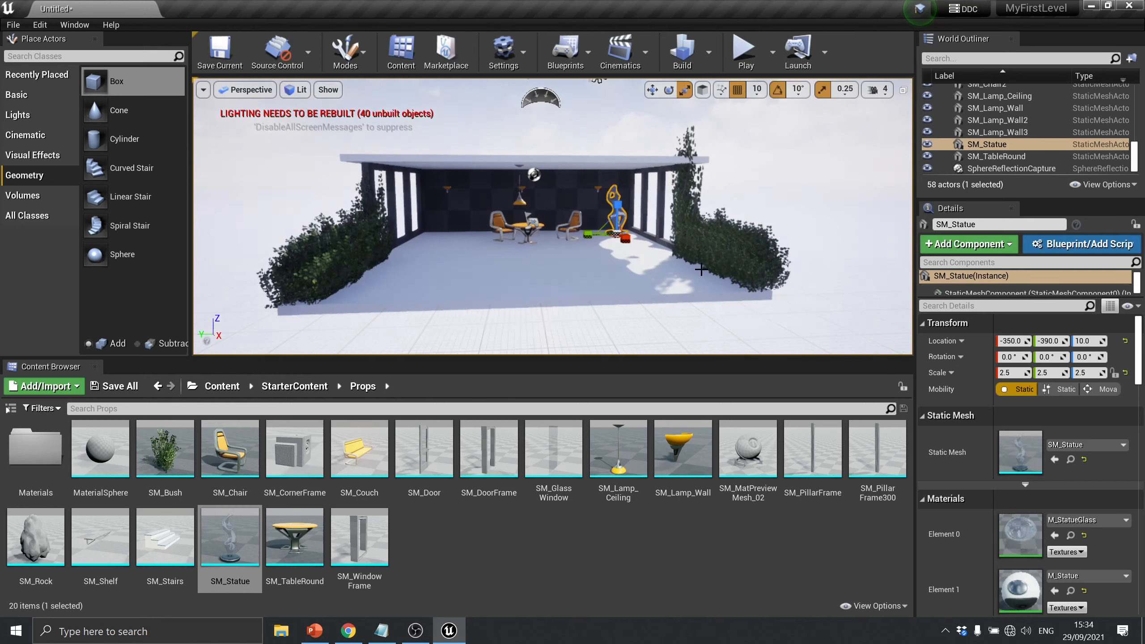
key("e")
key("w")
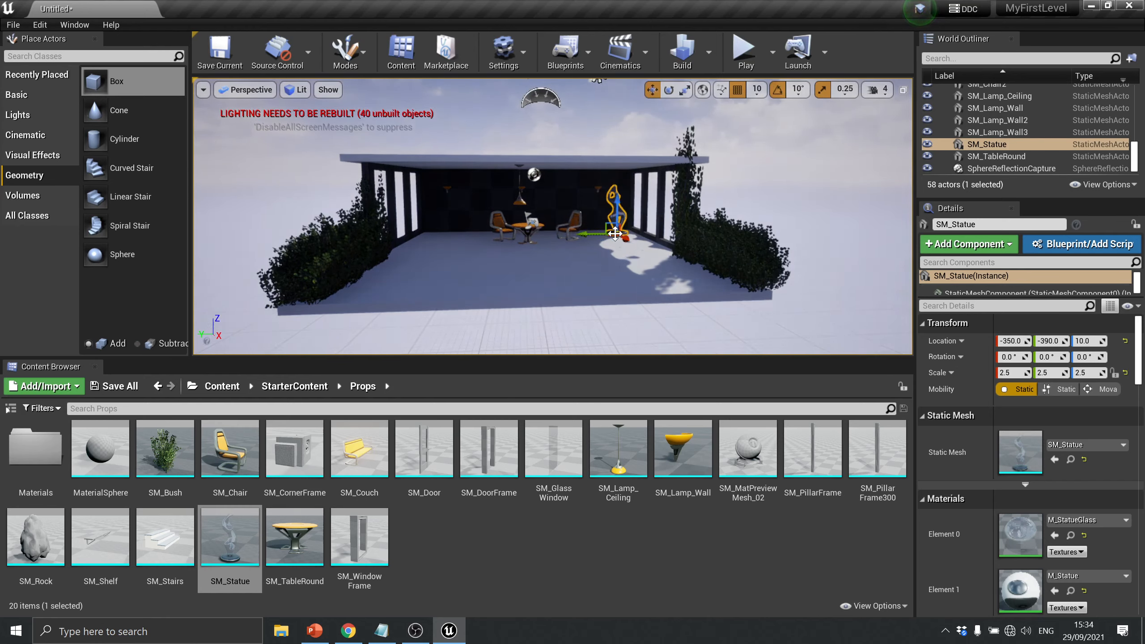
left_click_drag(588, 235, 528, 287)
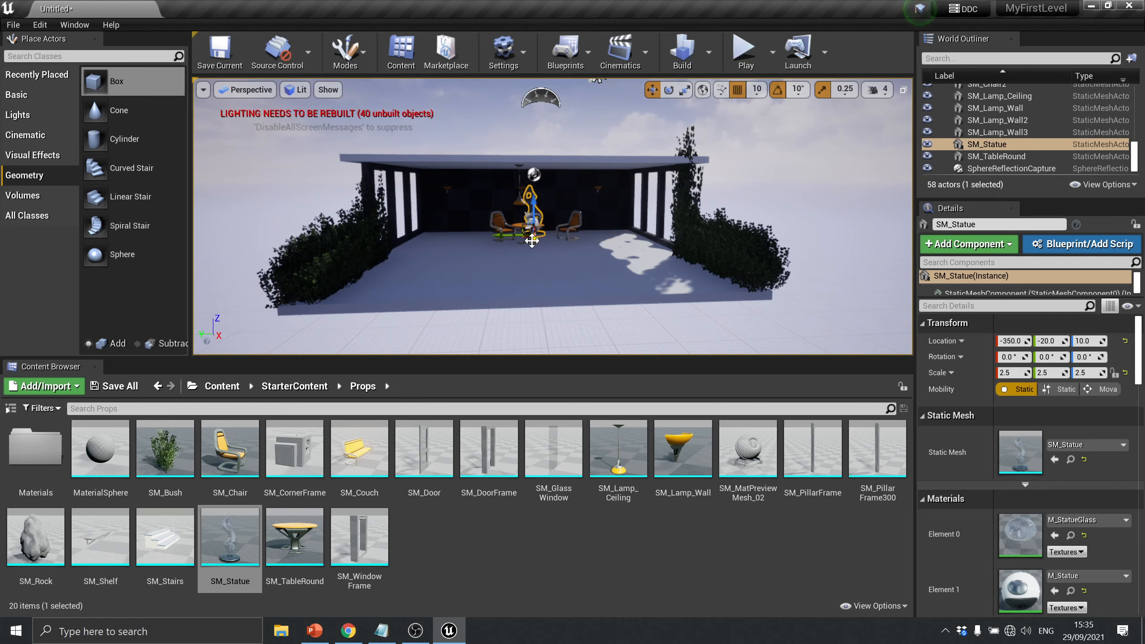
left_click_drag(535, 239, 540, 312)
Place an SM_Couch prop on the floor at 130, 230, 10, between the statue and the window wall
key("w")
right_click_drag(583, 283, 614, 277)
key("s")
key("d")
key("a")
key("w")
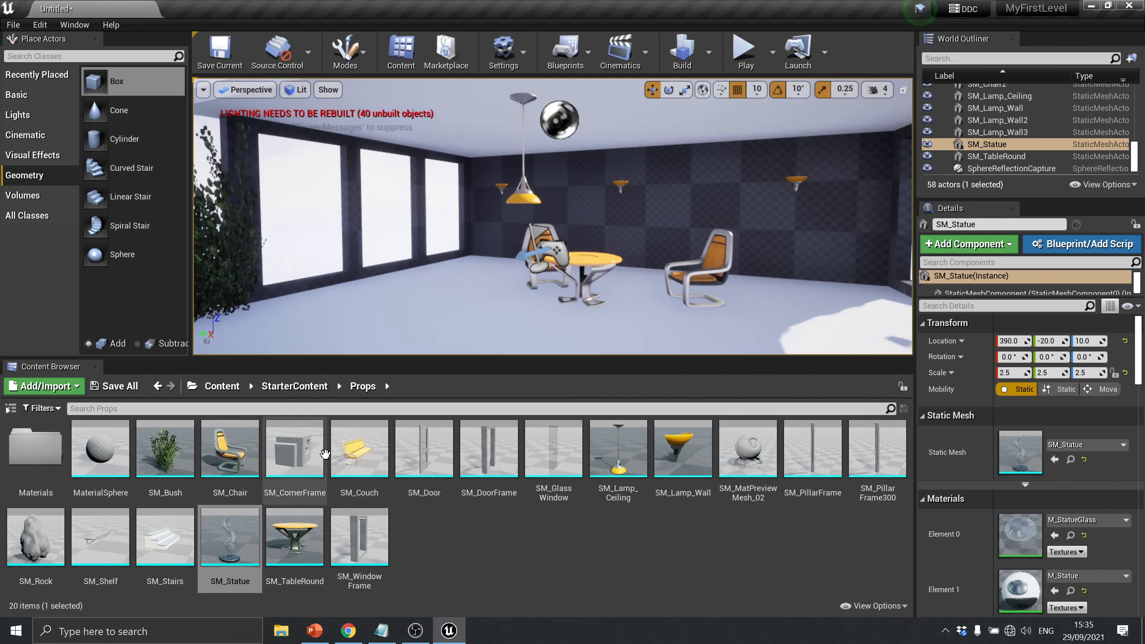
left_click_drag(350, 451, 316, 338)
scroll(398, 314, "down", 5)
scroll(398, 314, "down", 4)
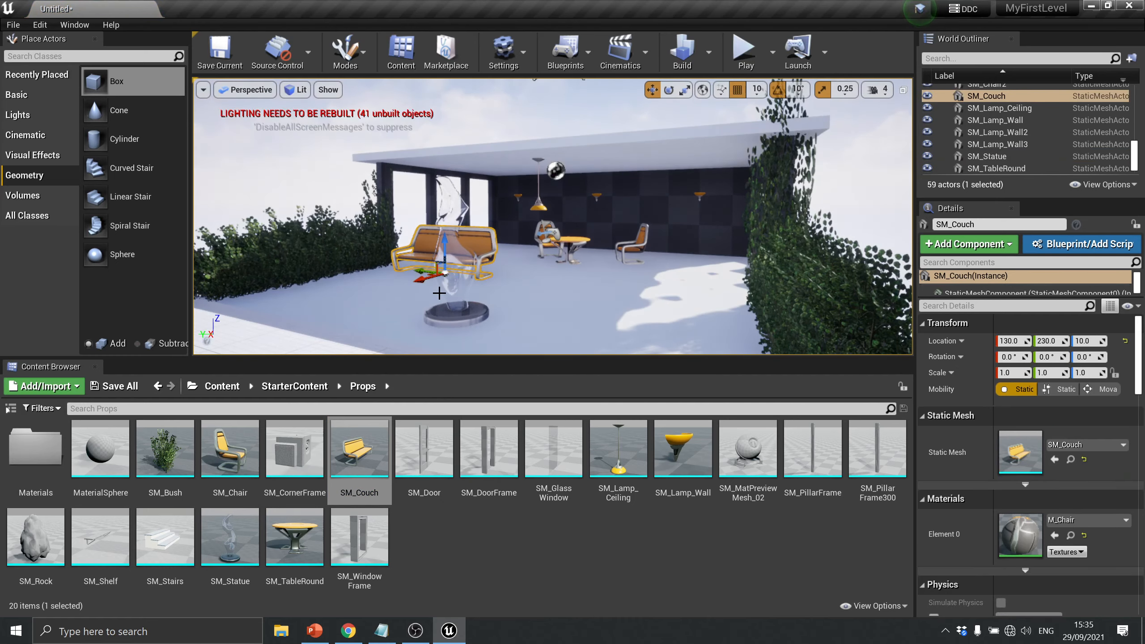
Rotate the couch to -90° about Z and move it to X 240, Y 360, alongside the hedge
key("e")
key("r")
key("e")
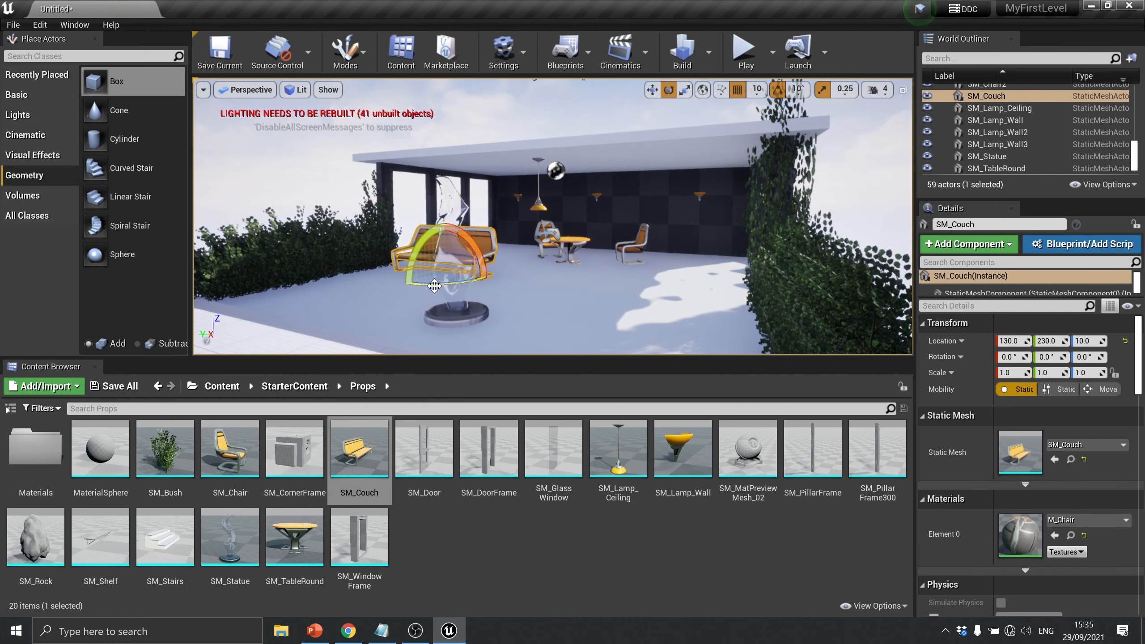
left_click_drag(435, 285, 345, 274)
key("w")
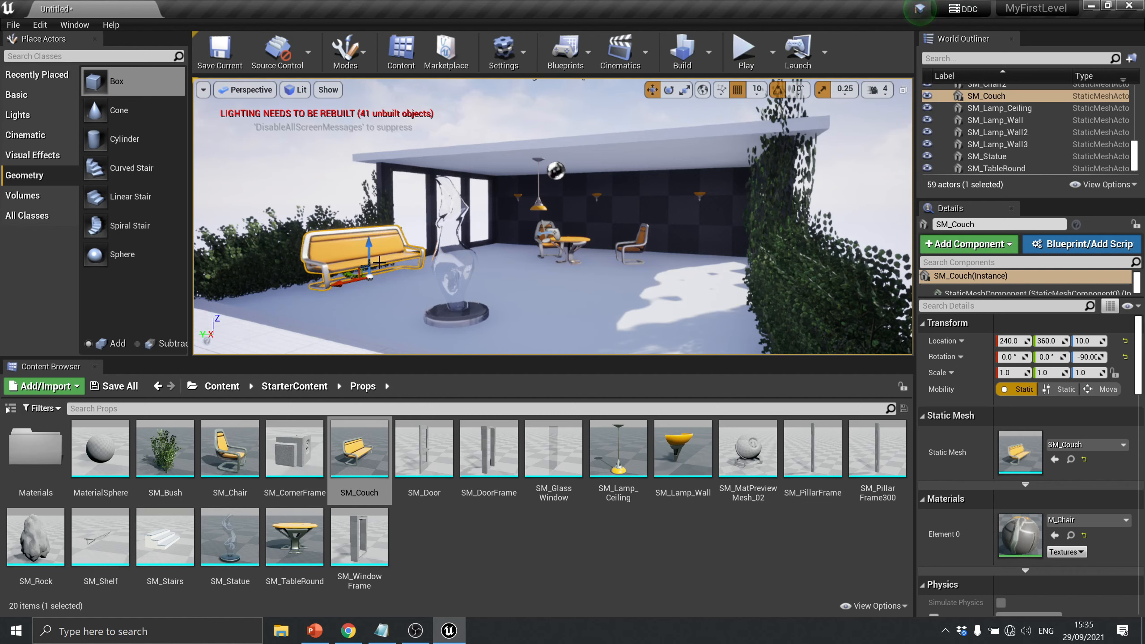
Duplicate the couch to Y -380 by the opposite hedge and rotate the copy to 90° about Z so it faces the first
left_click_drag(349, 270, 668, 315, "alt")
key("e")
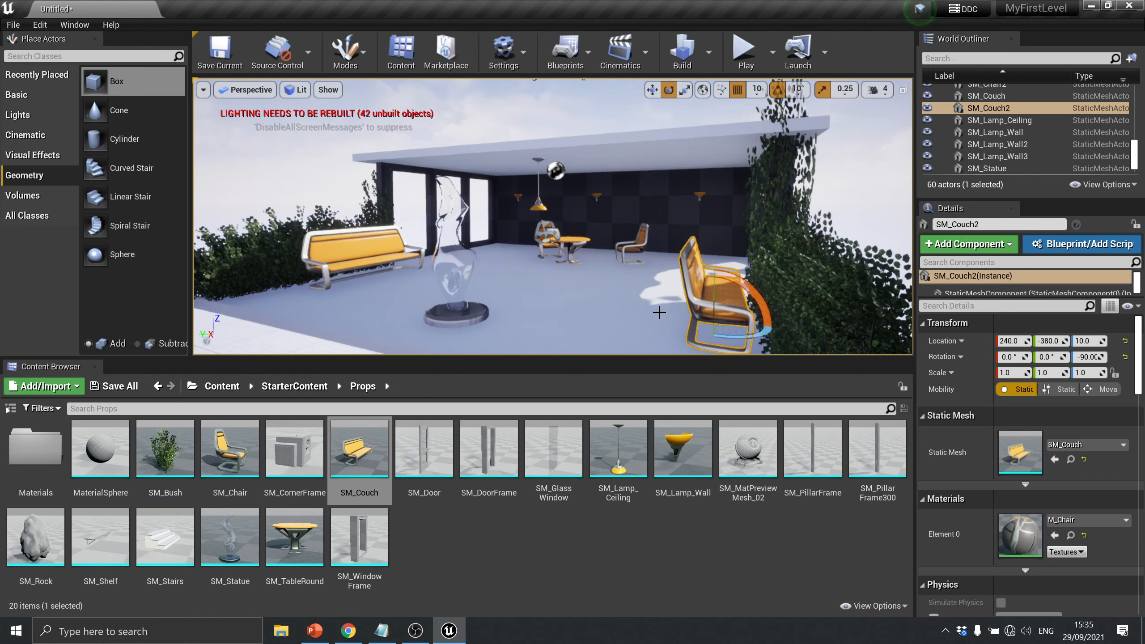
mouse_move(730, 338)
left_mouse_down()
mouse_move(667, 327)
mouse_move(738, 334)
left_mouse_up()
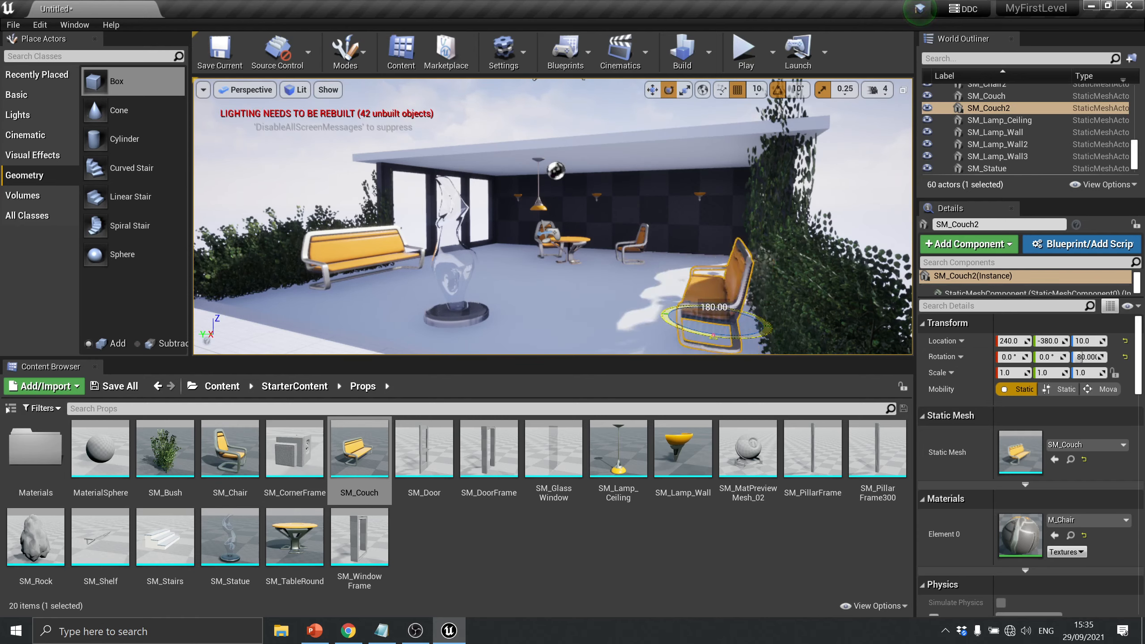
key("w")
Fly through the room to examine the furniture arrangement and the open window wall
right_click_drag(561, 266, 546, 282)
key("s")
key("w")
key("w")
key("s")
key("w")
key("w")
key("s")
key("w")
key("s")
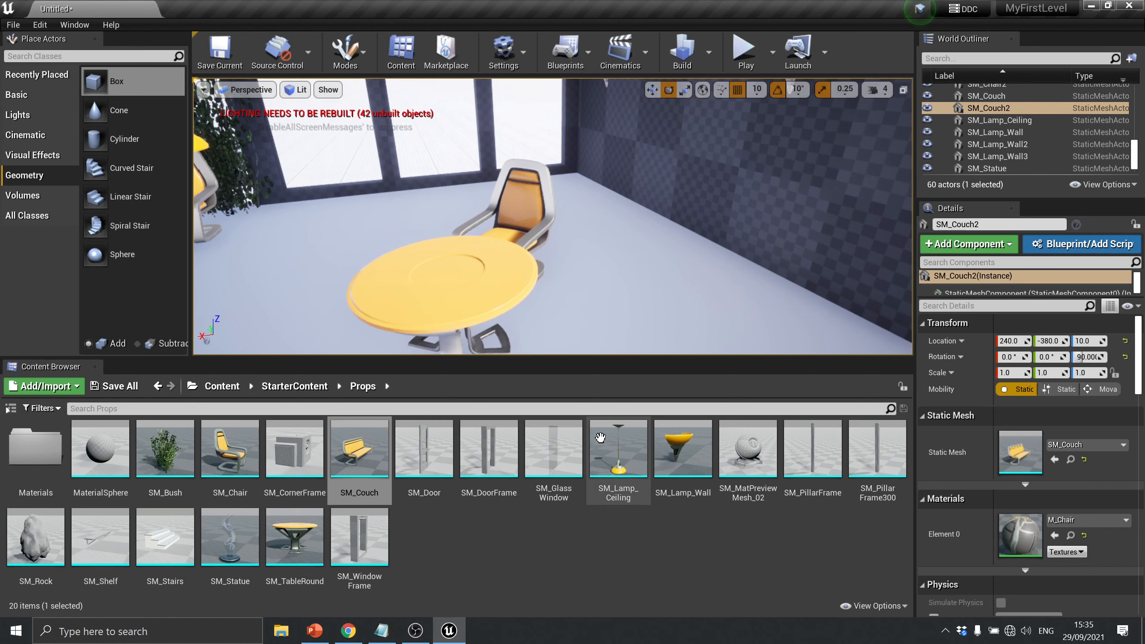
scroll(587, 288, "down", 5)
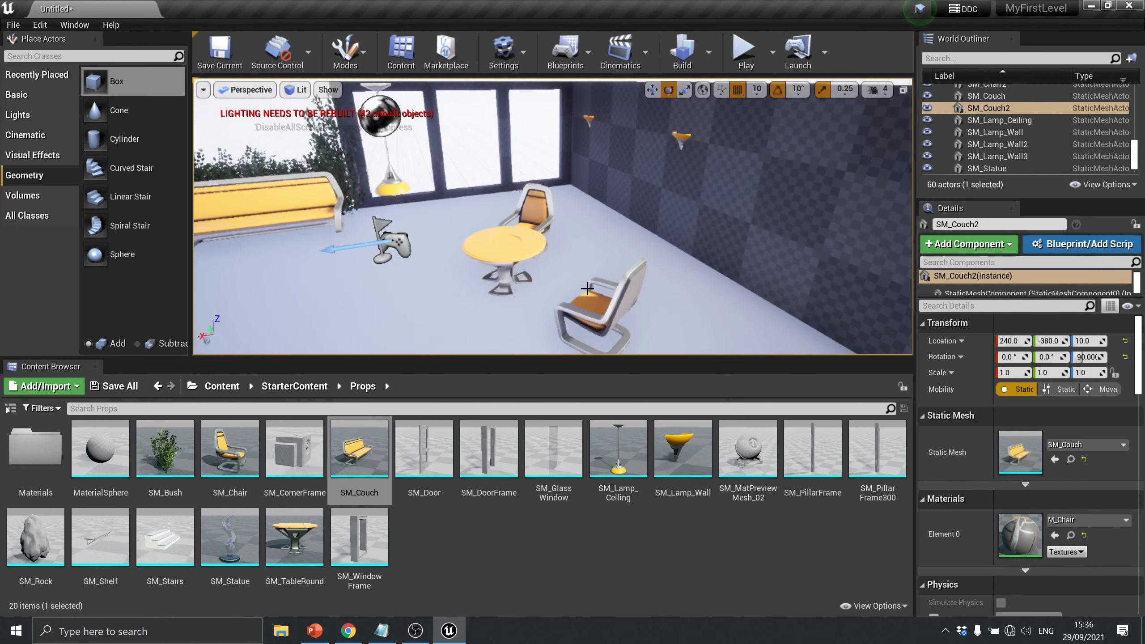
scroll(587, 289, "down", 2)
scroll(586, 291, "up", 7)
Place an SM_GlassWindow prop at the rearmost window opening, rotate it to -90° about Z and position it at -400, 490, 10
right_click_drag(587, 292, 640, 275)
left_click_drag(554, 451, 699, 277)
left_click_drag(705, 292, 767, 296)
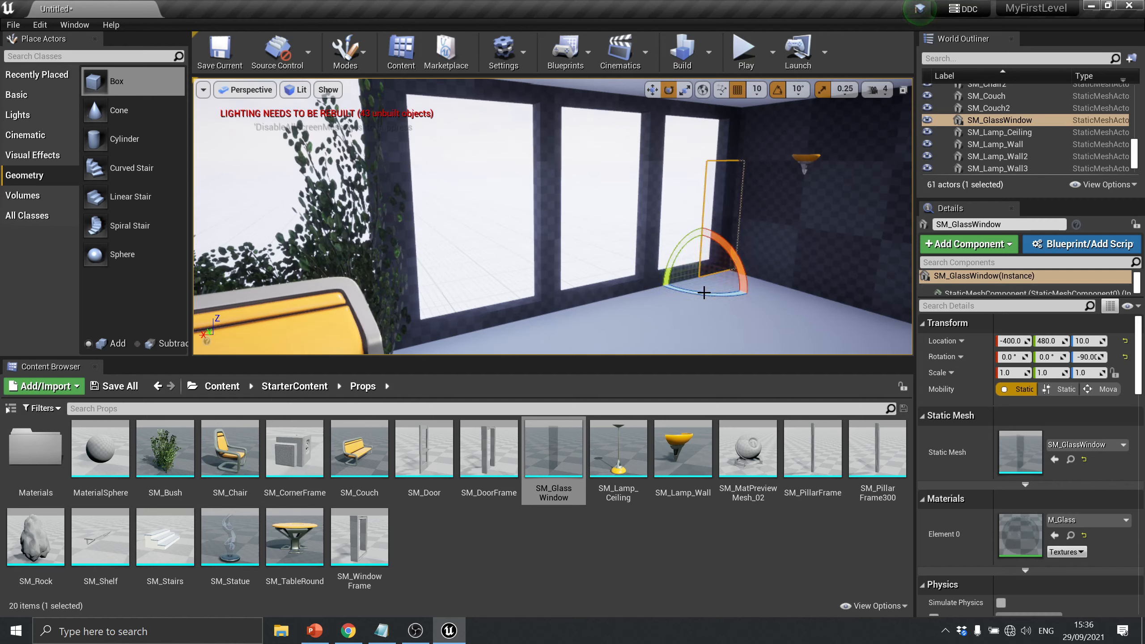
key("w")
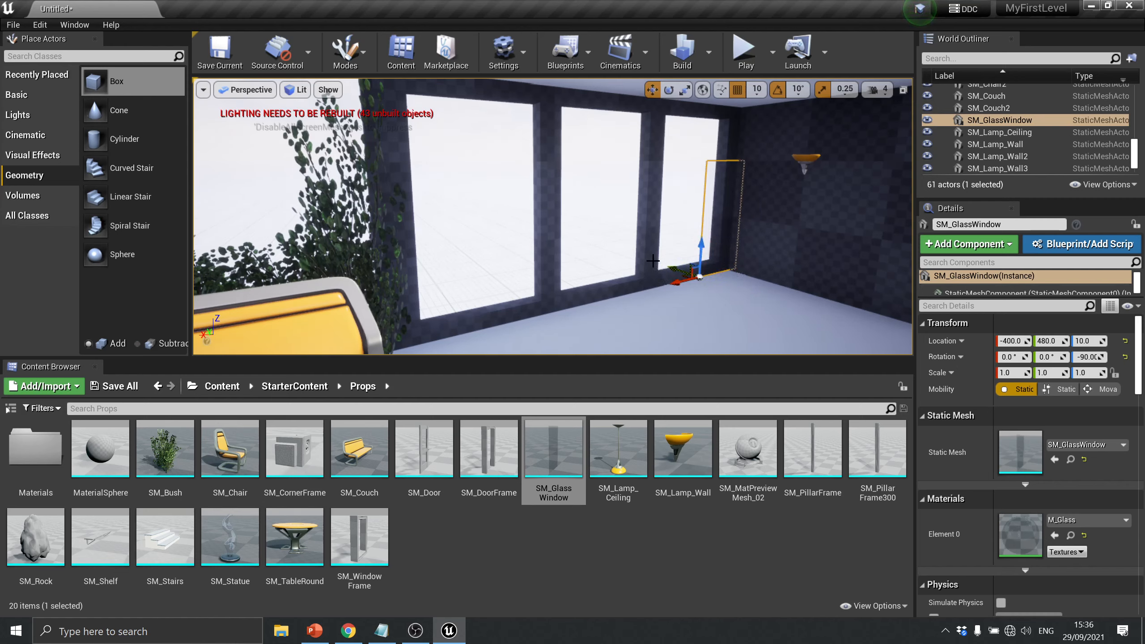
mouse_move(689, 273)
left_mouse_down()
mouse_move(307, 274)
mouse_move(694, 273)
left_mouse_up()
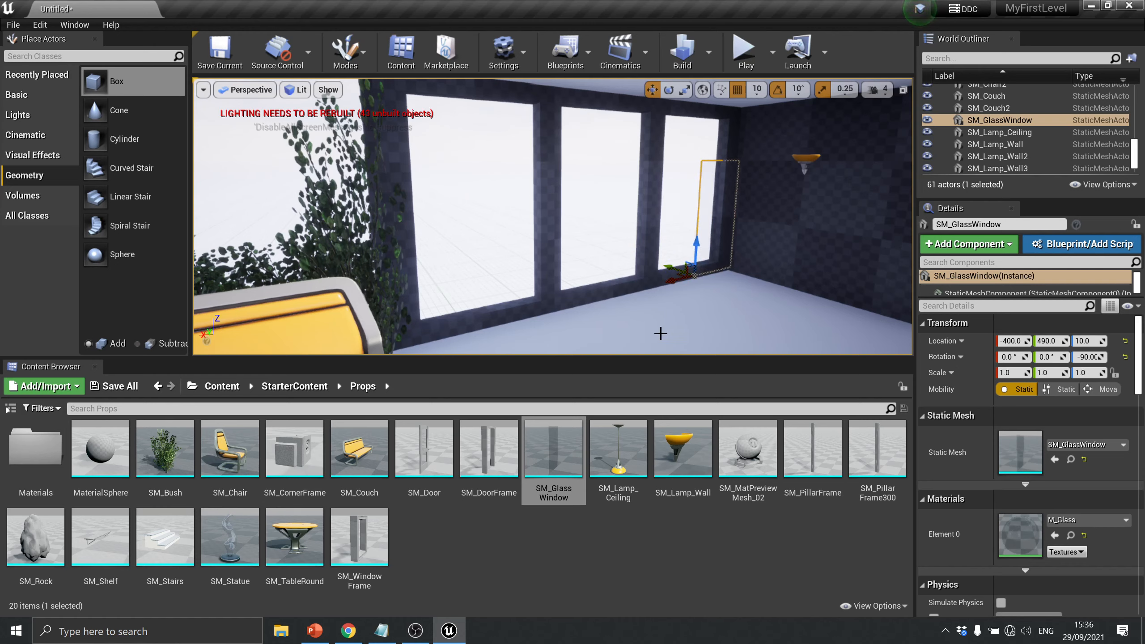
Focus closely on the glass pane to examine its alignment with the window frame and back corner
scroll(680, 196, "up", 3)
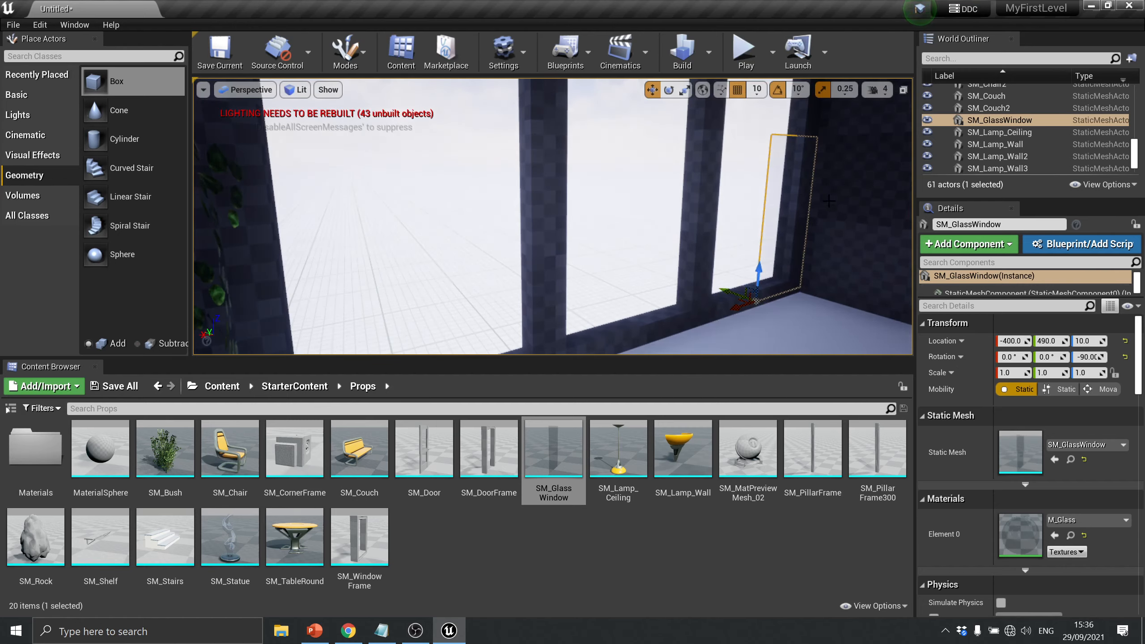
scroll(828, 201, "down", 2)
scroll(828, 199, "up", 2)
scroll(826, 197, "up", 4)
scroll(826, 195, "down", 4)
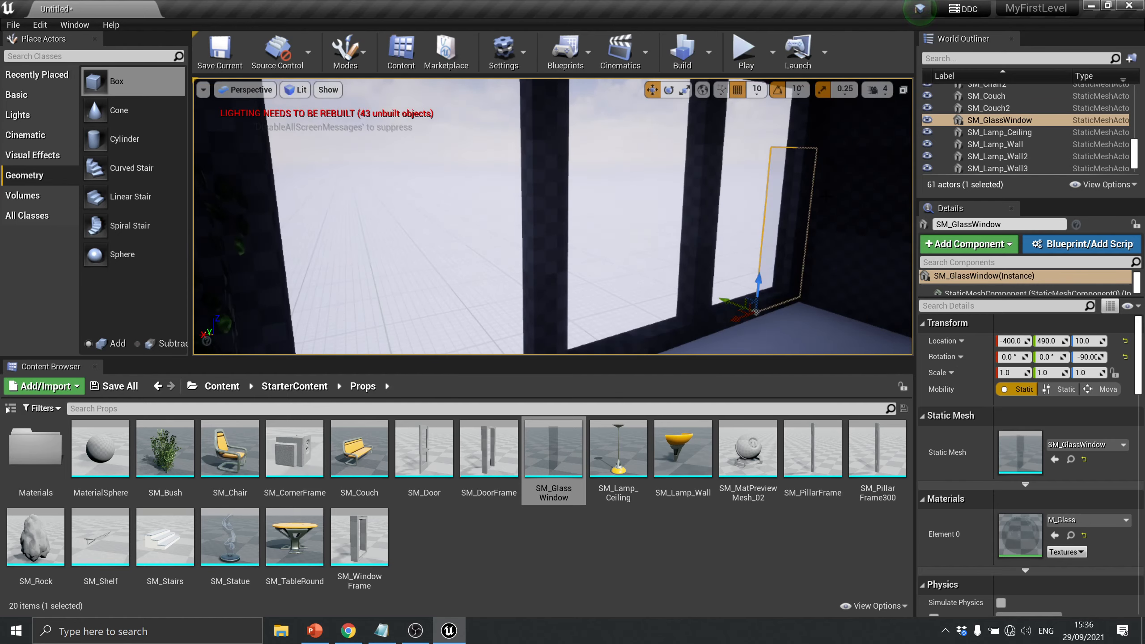
key("f")
scroll(567, 181, "up", 5)
scroll(566, 183, "down", 4)
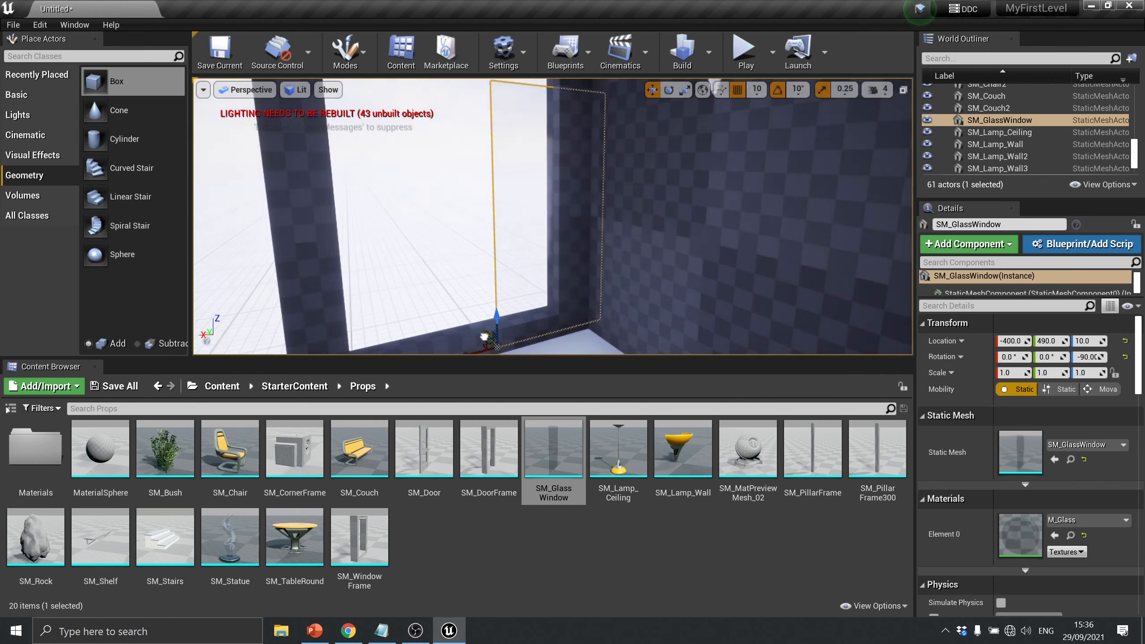
mouse_move(485, 336)
left_mouse_down()
mouse_move(468, 333)
mouse_move(531, 341)
mouse_move(465, 318)
mouse_move(481, 318)
left_mouse_up()
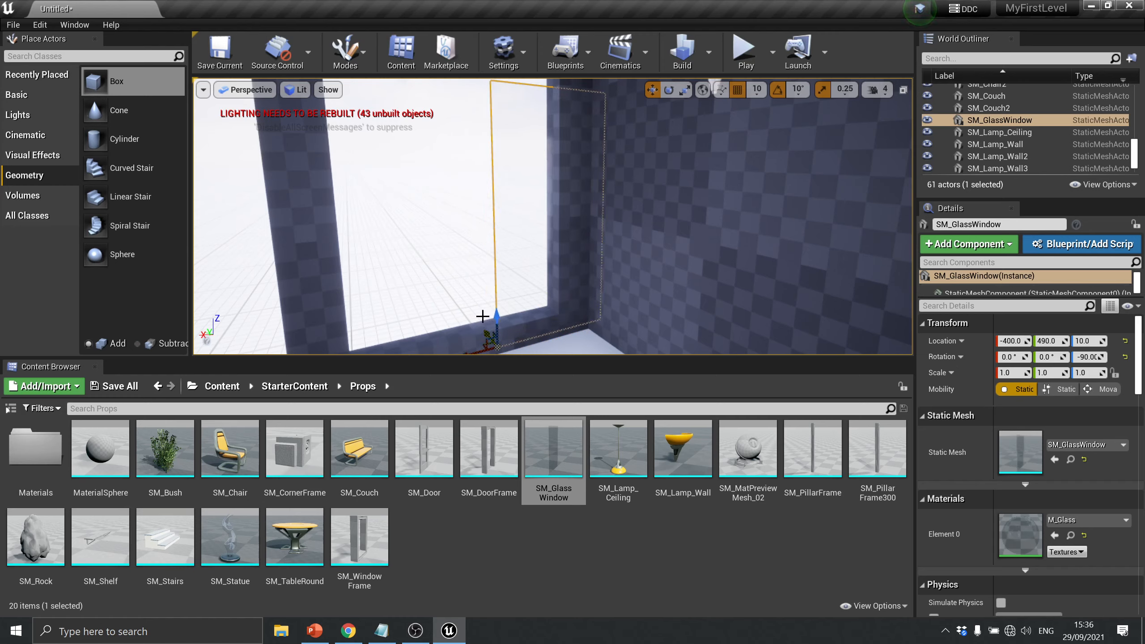
Move the glass pane to X 70 and scale it to 6.25 in Y and 1.5 in Z to span all the window openings
scroll(513, 293, "down", 4)
scroll(513, 294, "down", 1)
left_click_drag(505, 275, 243, 253)
key("r")
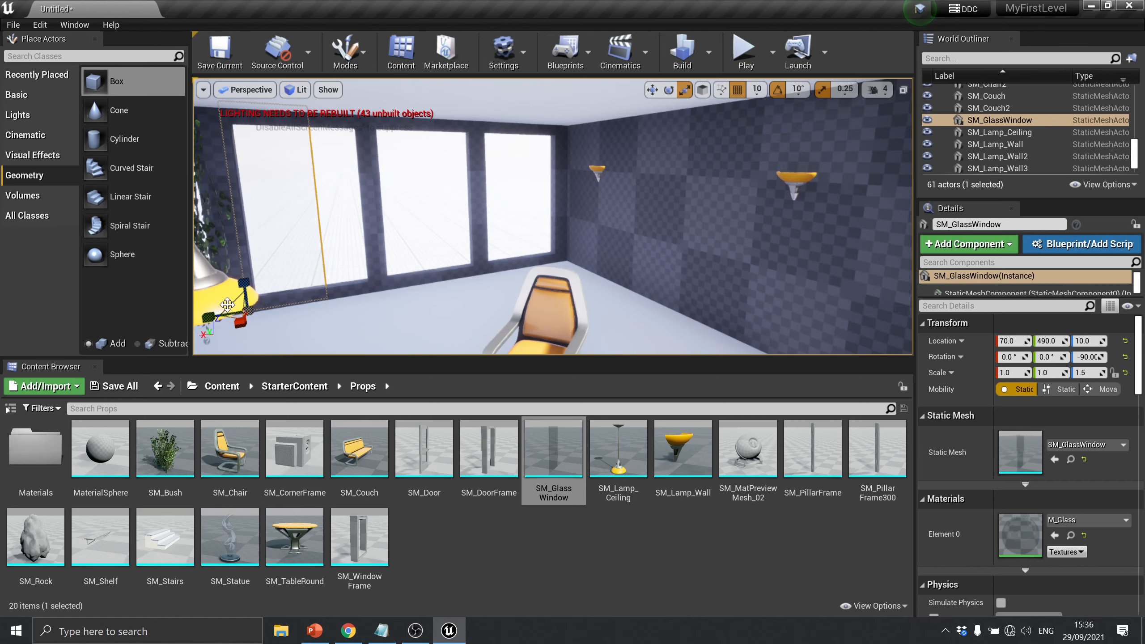
left_click_drag(208, 317, 105, 333)
scroll(591, 204, "down", 5)
scroll(590, 205, "down", 8)
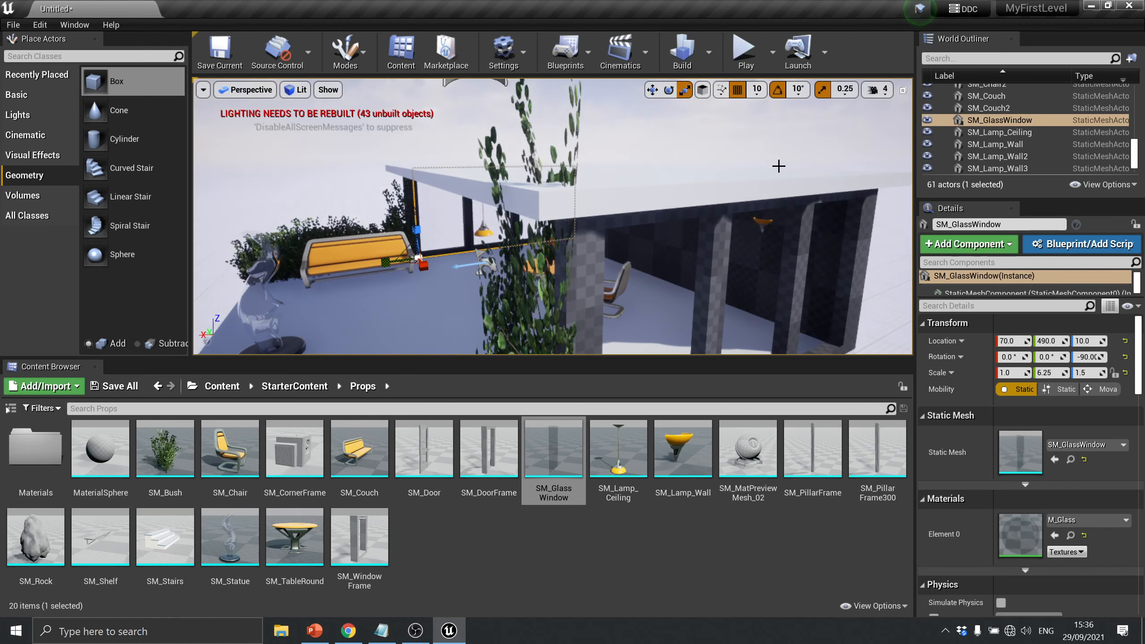
Duplicate the stretched glass pane onto the opposite window wall and align the copy at Y -490
key("w")
scroll(397, 240, "up", 10)
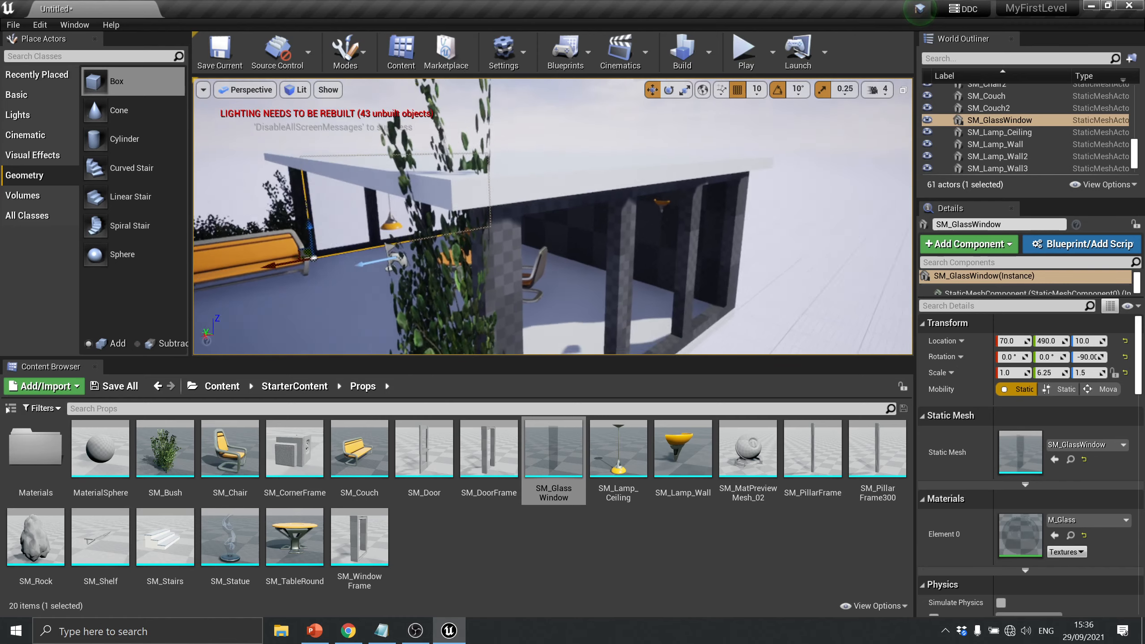
scroll(383, 276, "down", 2)
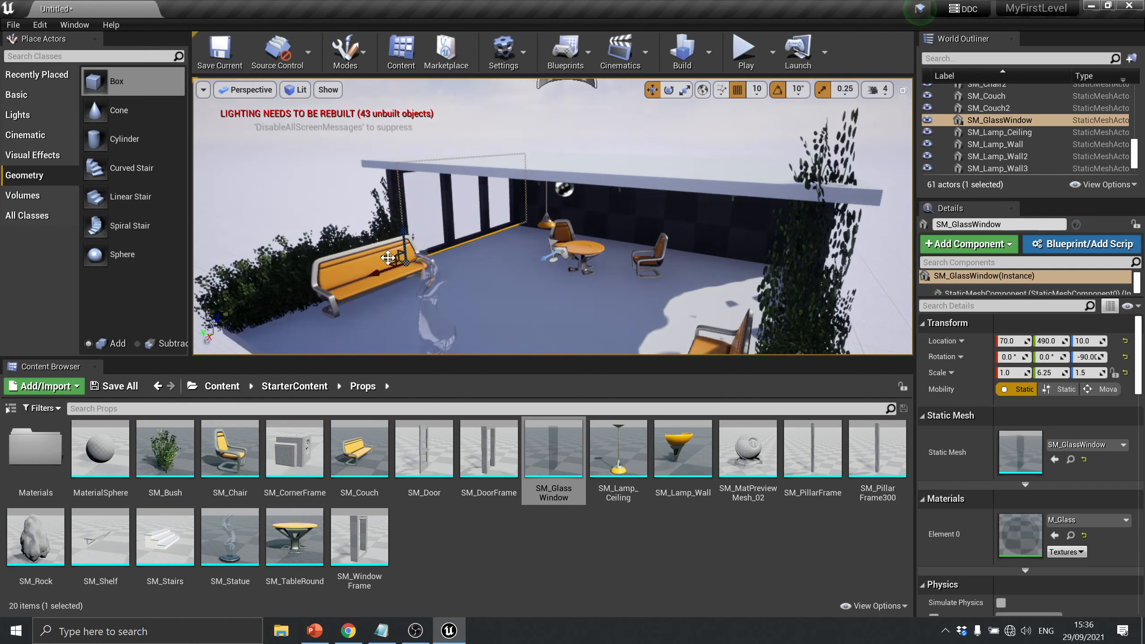
left_click_drag(388, 258, 756, 305, "alt")
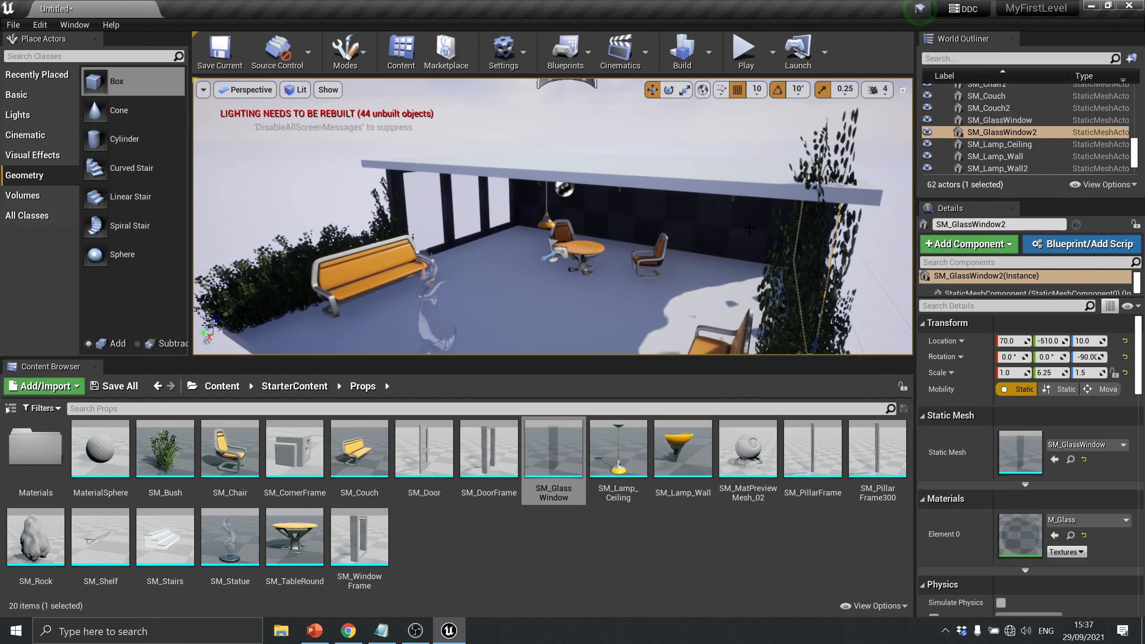
mouse_move(749, 228)
left_mouse_down("alt")
mouse_move(780, 230)
mouse_move(667, 226)
mouse_move(762, 235)
left_mouse_up("alt")
left_click_drag(536, 286, 523, 277)
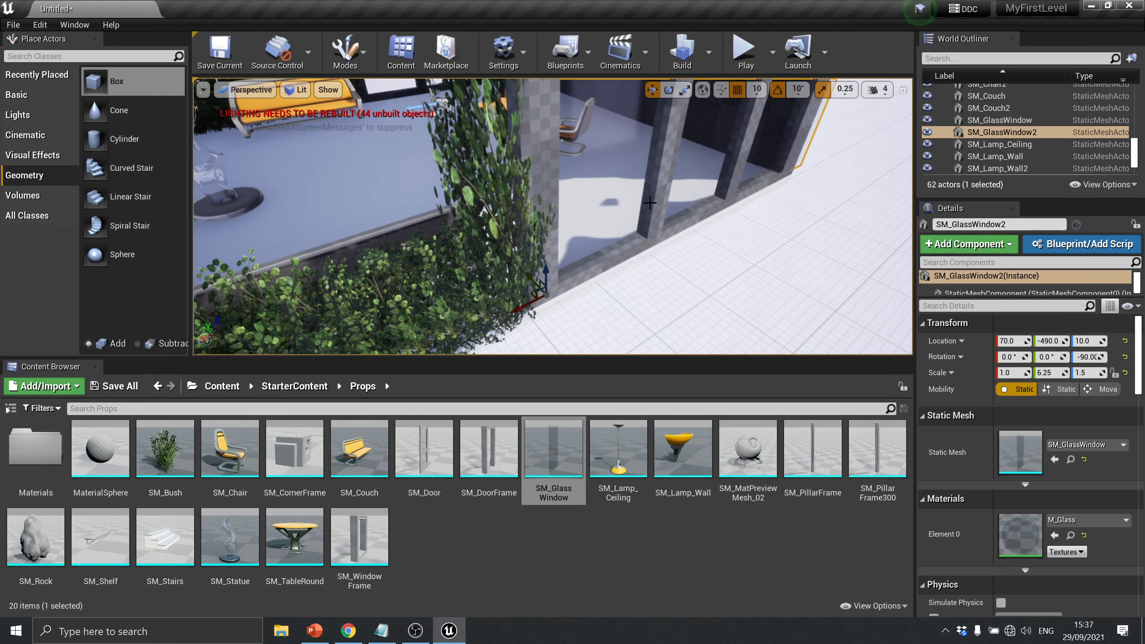
left_click_drag(609, 191, 519, 138, "alt")
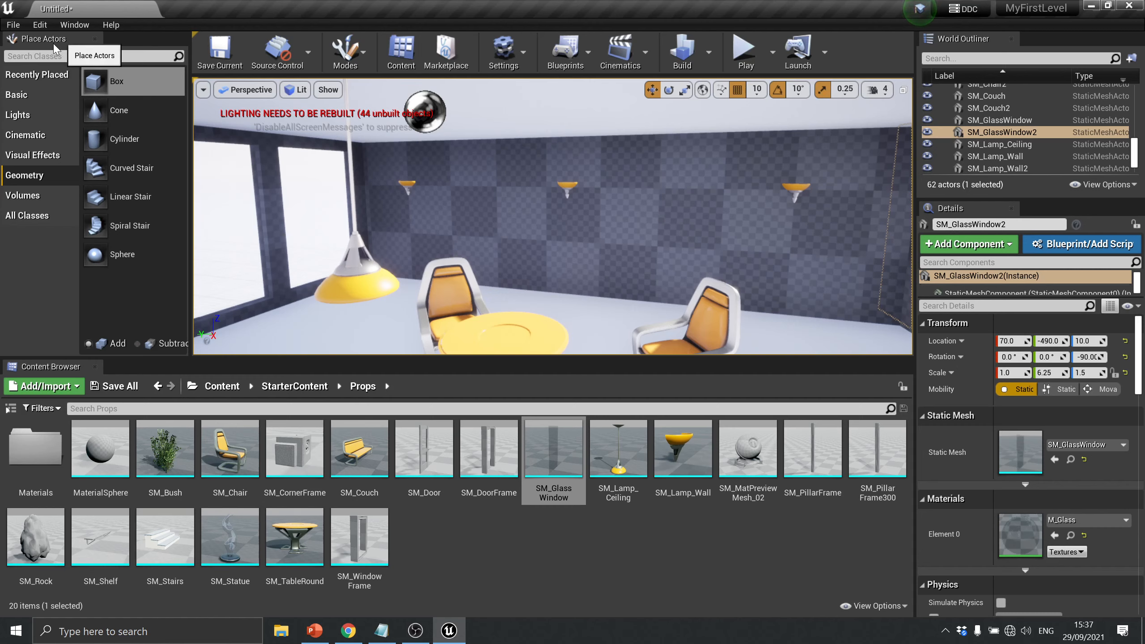
Place a Spot Light in the room in front of the middle wall lamp on the checkered wall
right_click(77, 37)
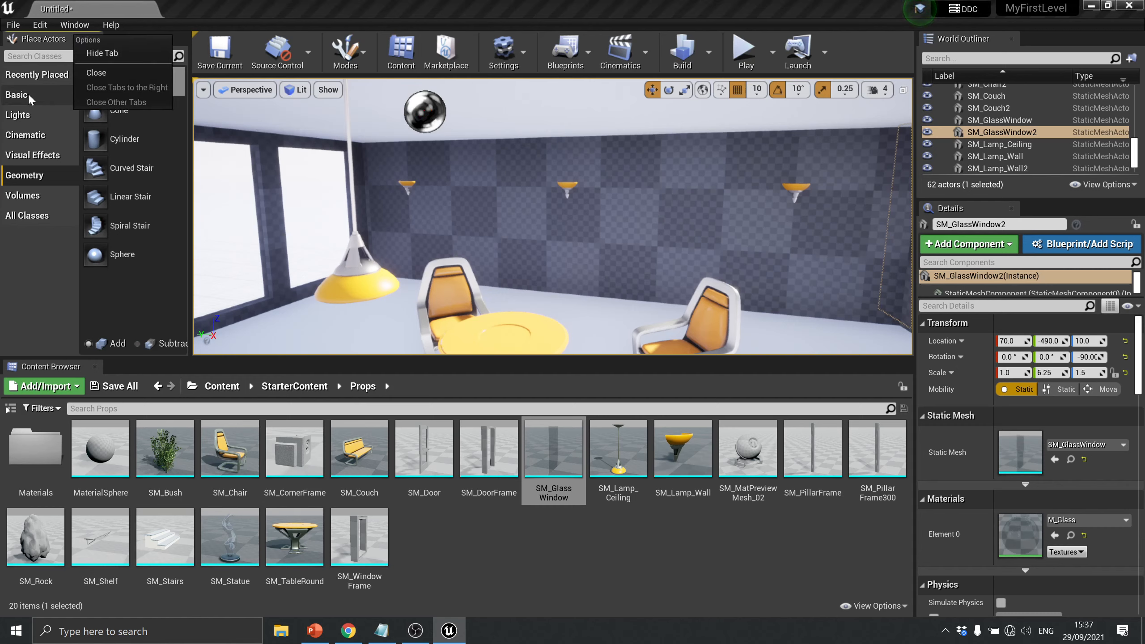
left_click(30, 114)
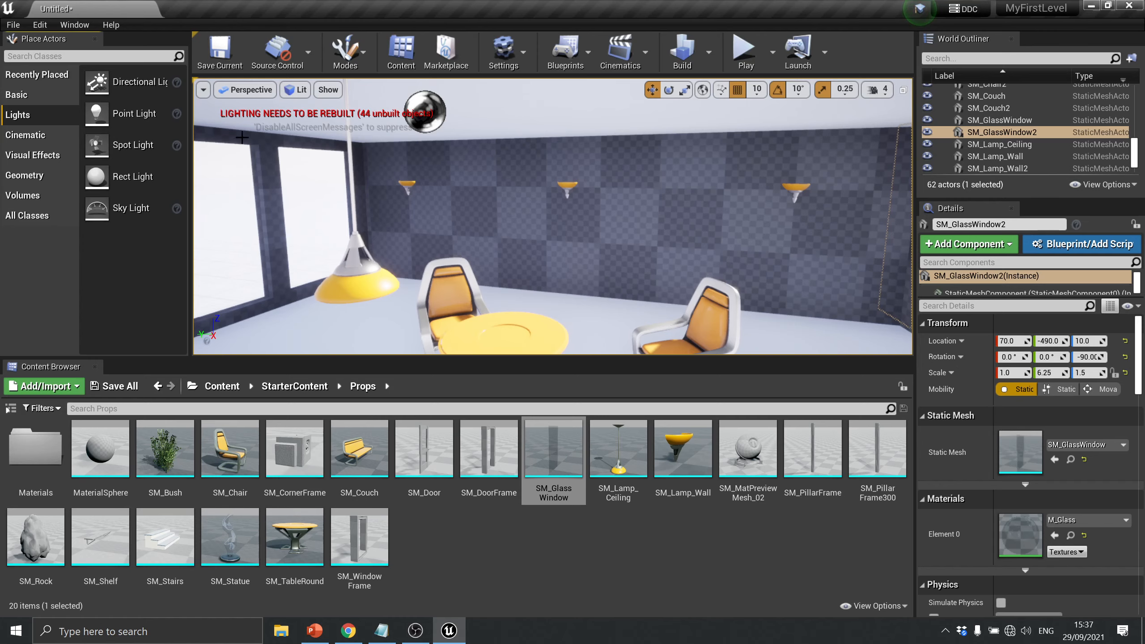
left_click_drag(133, 145, 568, 173)
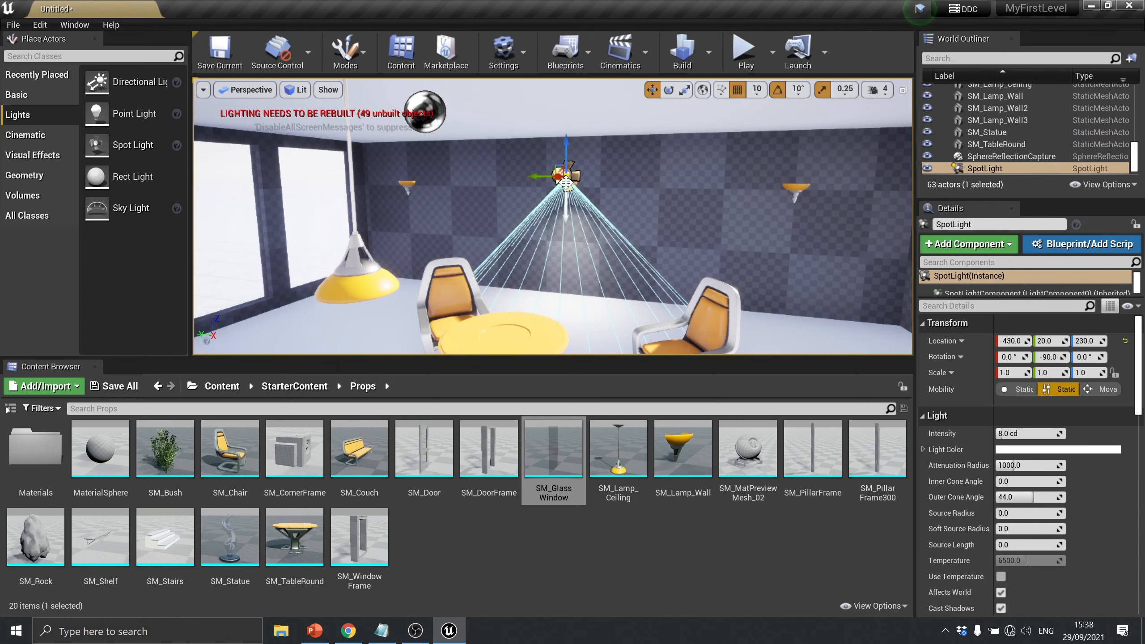
Align the spot light with the middle wall lamp in the top view, at X -470 and Y 30
left_click(903, 92)
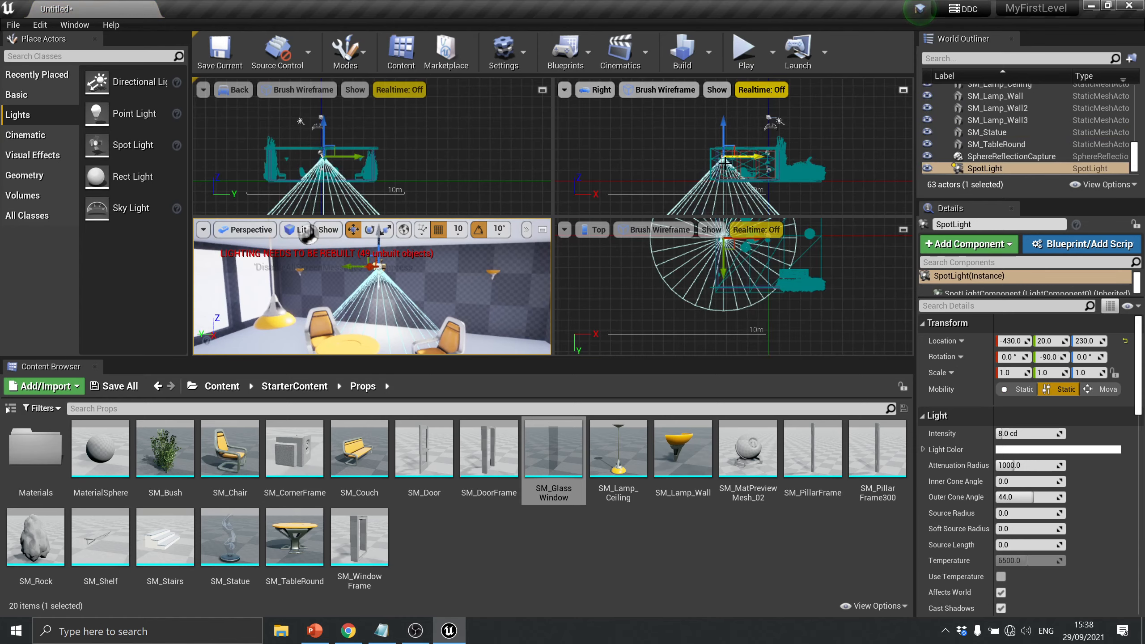
left_click(755, 322)
scroll(736, 265, "up", 10)
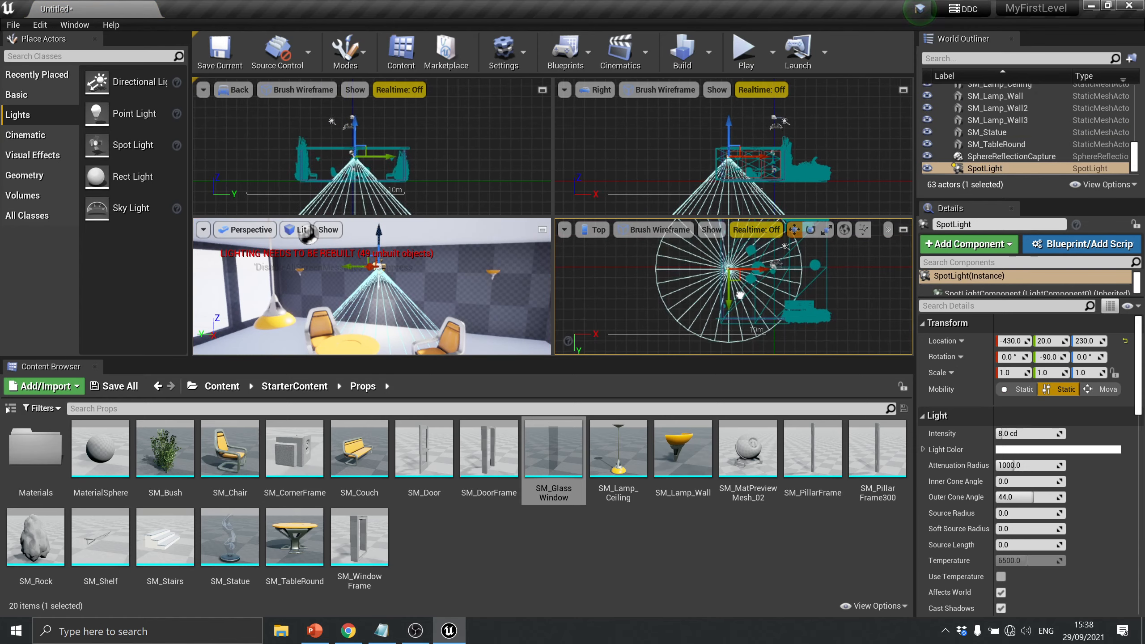
scroll(693, 279, "up", 5)
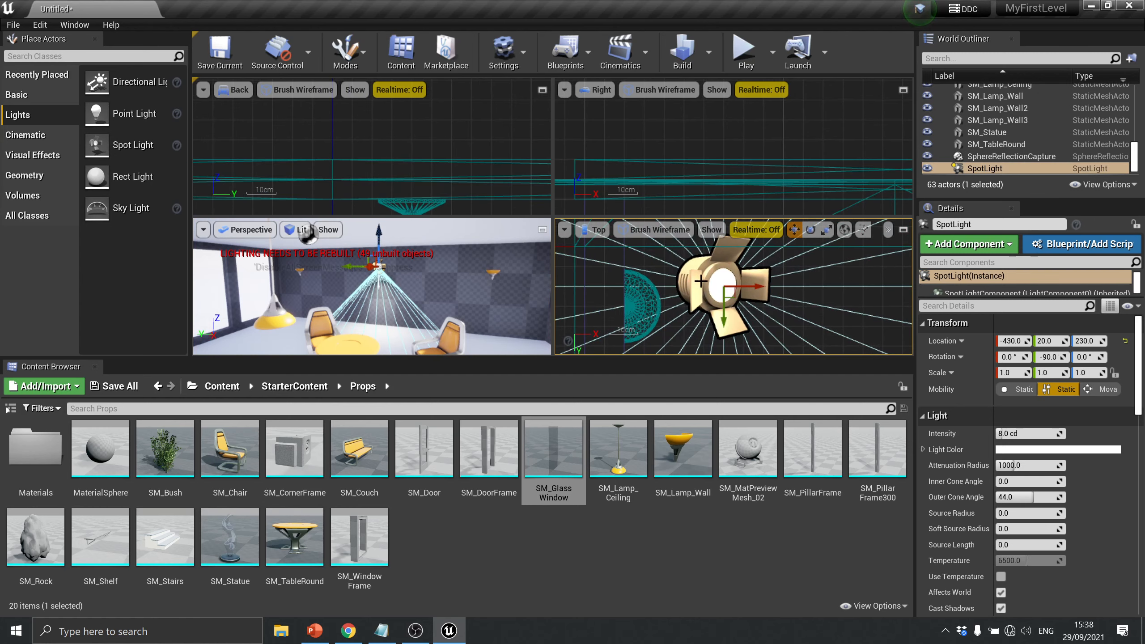
left_click_drag(727, 289, 650, 311)
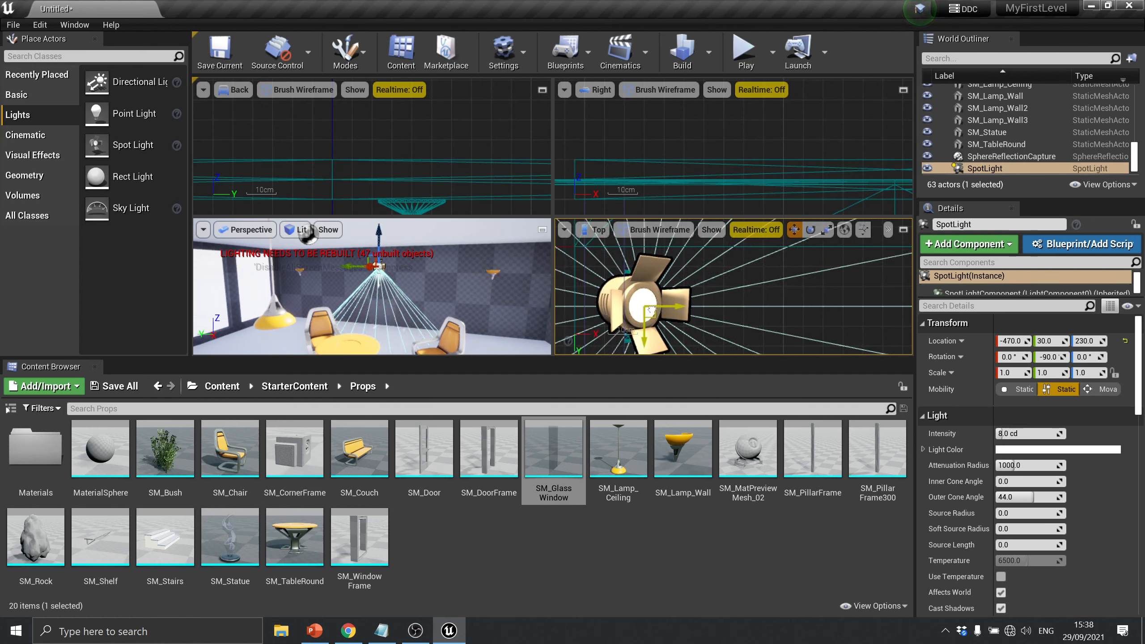
Lower the spot light to Z 220 in the back view so it sits in the wall lamp's bowl
scroll(642, 308, "down", 5)
scroll(664, 250, "down", 3)
scroll(588, 198, "down", 2)
right_click_drag(440, 149, 433, 78)
scroll(416, 138, "up", 4)
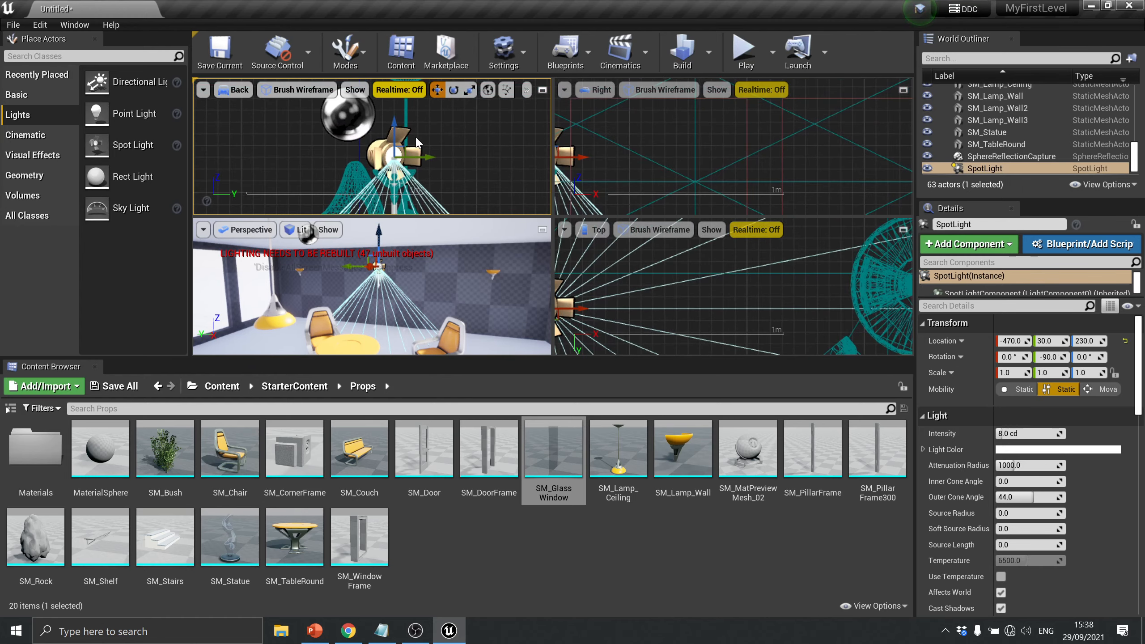
scroll(389, 123, "up", 1)
left_click_drag(395, 131, 396, 147)
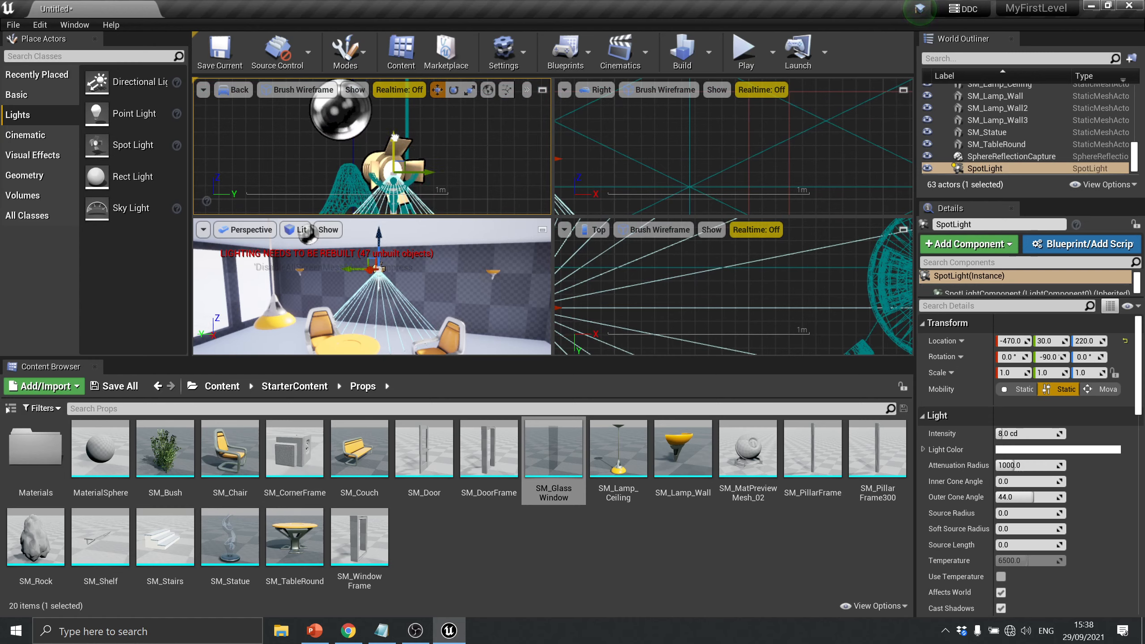
Rotate the spot light 180° in the back view so its cone points up from the wall lamp
key("r")
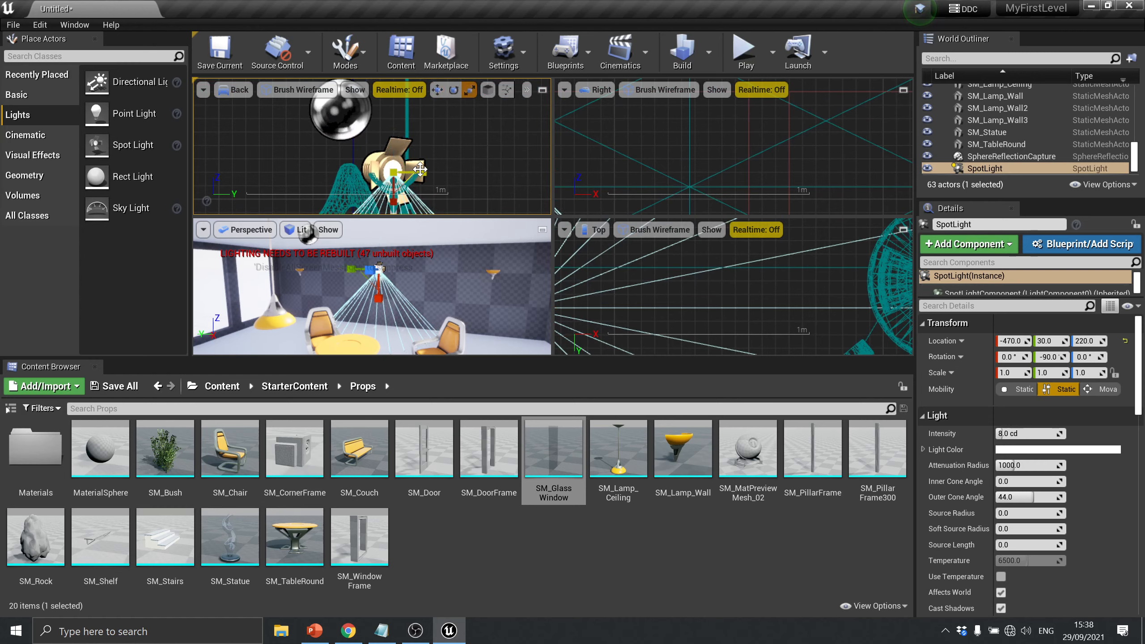
key("e")
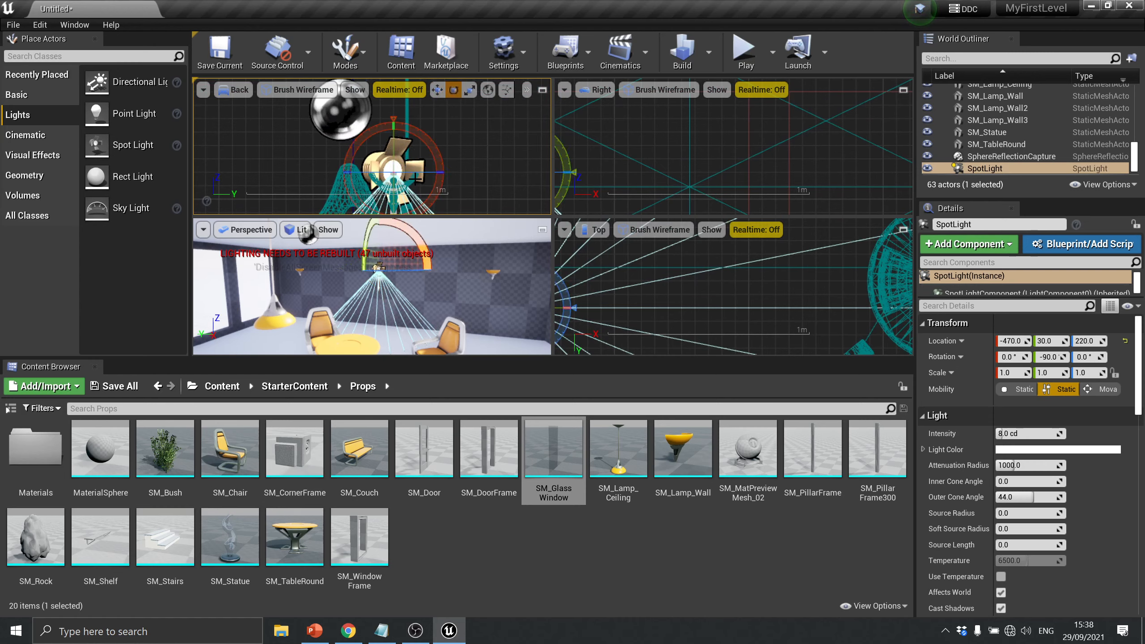
mouse_move(401, 167)
left_mouse_down()
mouse_move(338, 176)
mouse_move(392, 177)
left_mouse_up()
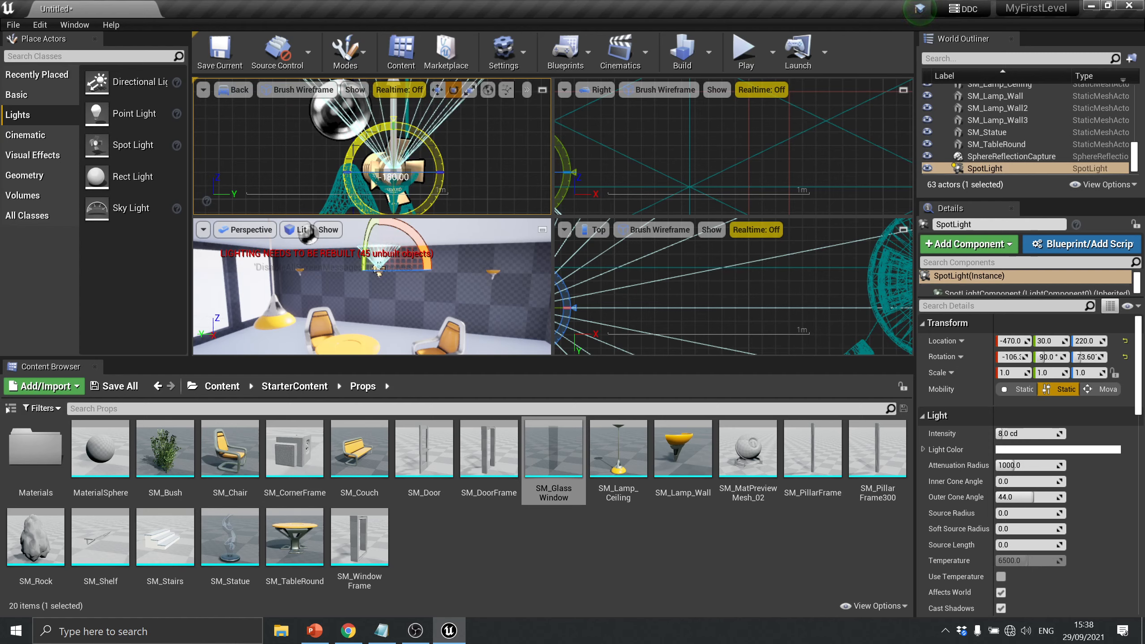
right_click_drag(311, 341, 335, 278)
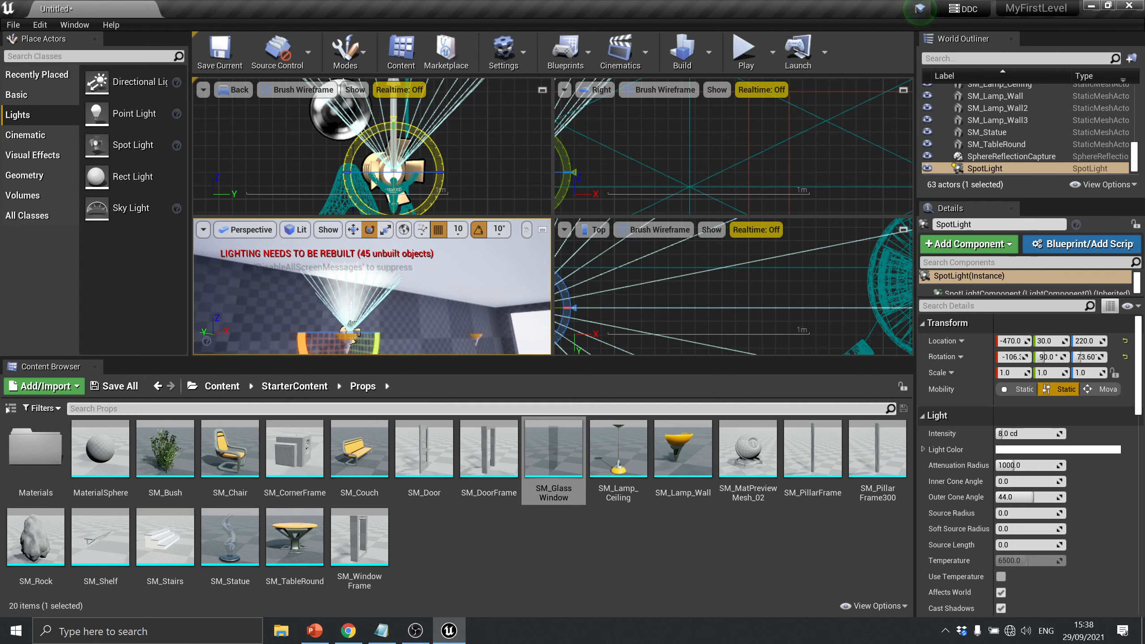
Set the spot light's colour by sampling the yellow of the wall lamp's shade with the eyedropper
left_click(1011, 450)
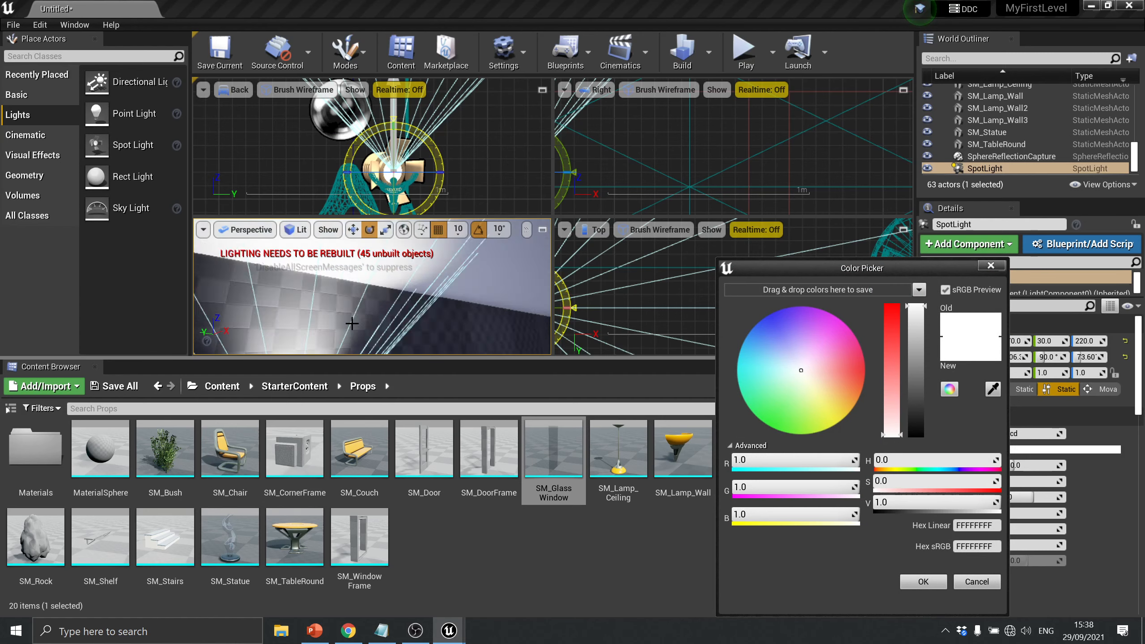
mouse_move(408, 326)
right_mouse_down()
mouse_move(373, 321)
mouse_move(412, 337)
right_mouse_up()
scroll(377, 329, "down", 4)
key("w")
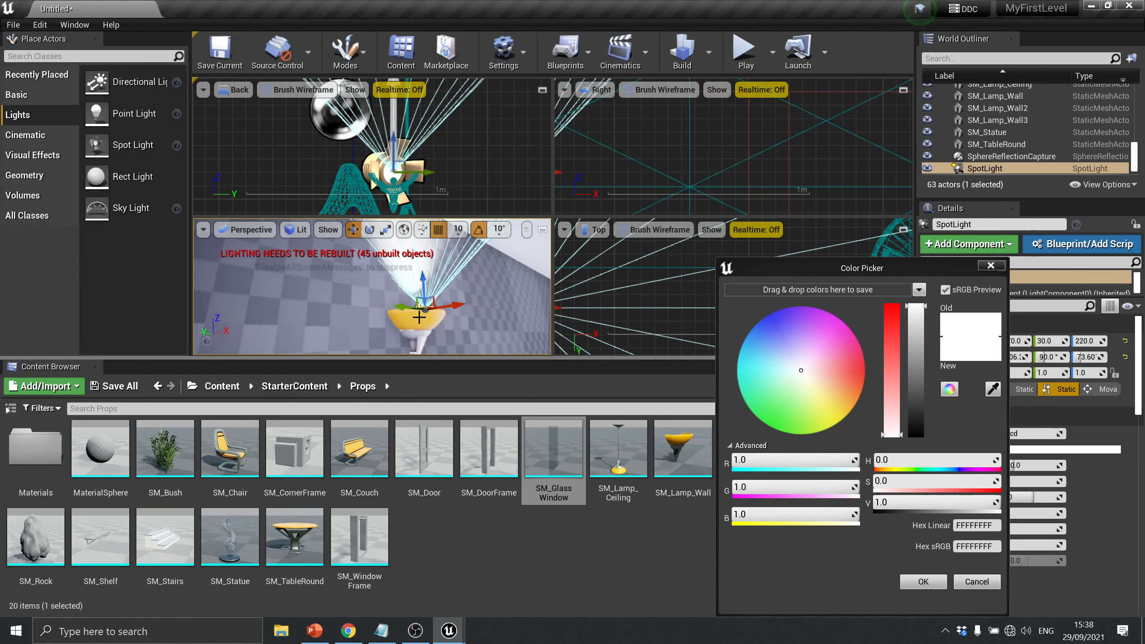
left_click(988, 389)
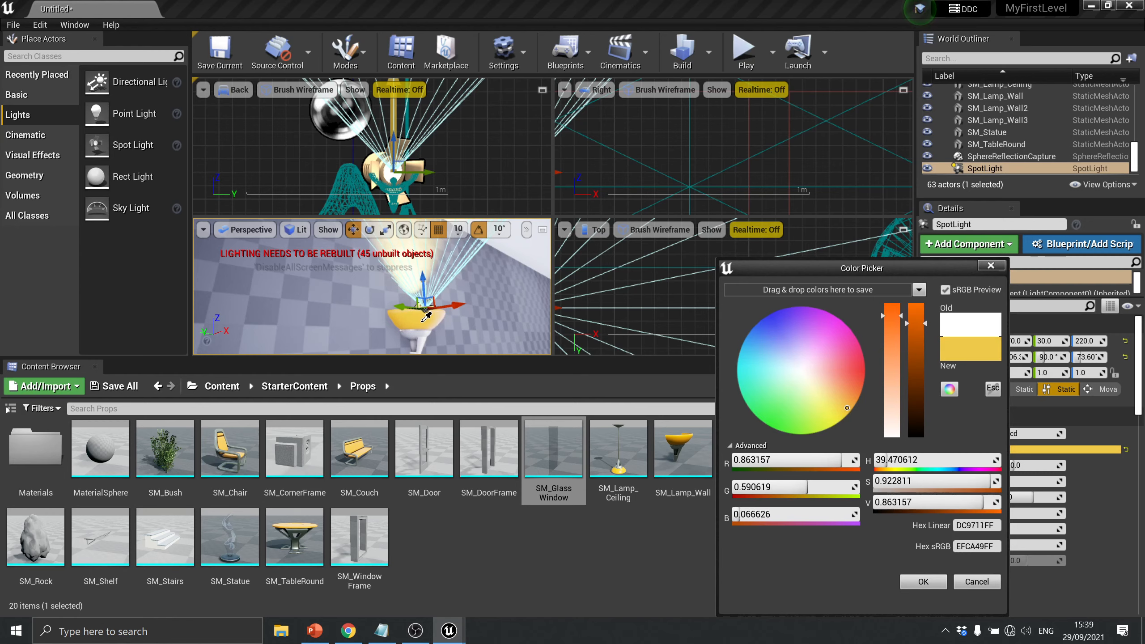
left_click(414, 319)
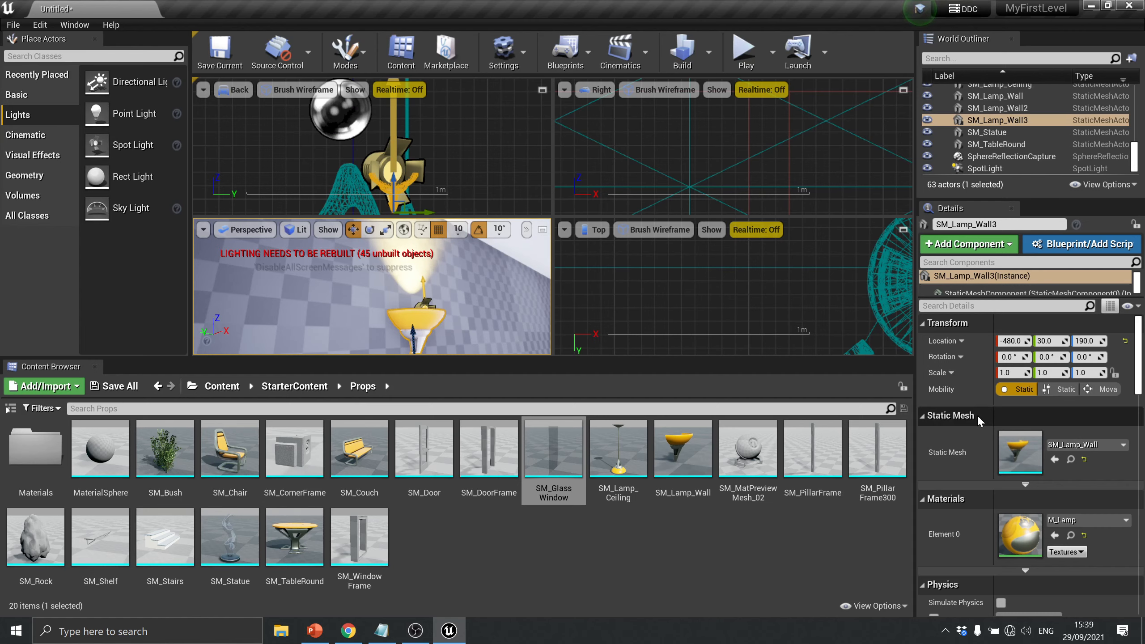
Look through the selected wall lamp's properties, from its material and physics down to the actor settings
scroll(977, 414, "down", 3)
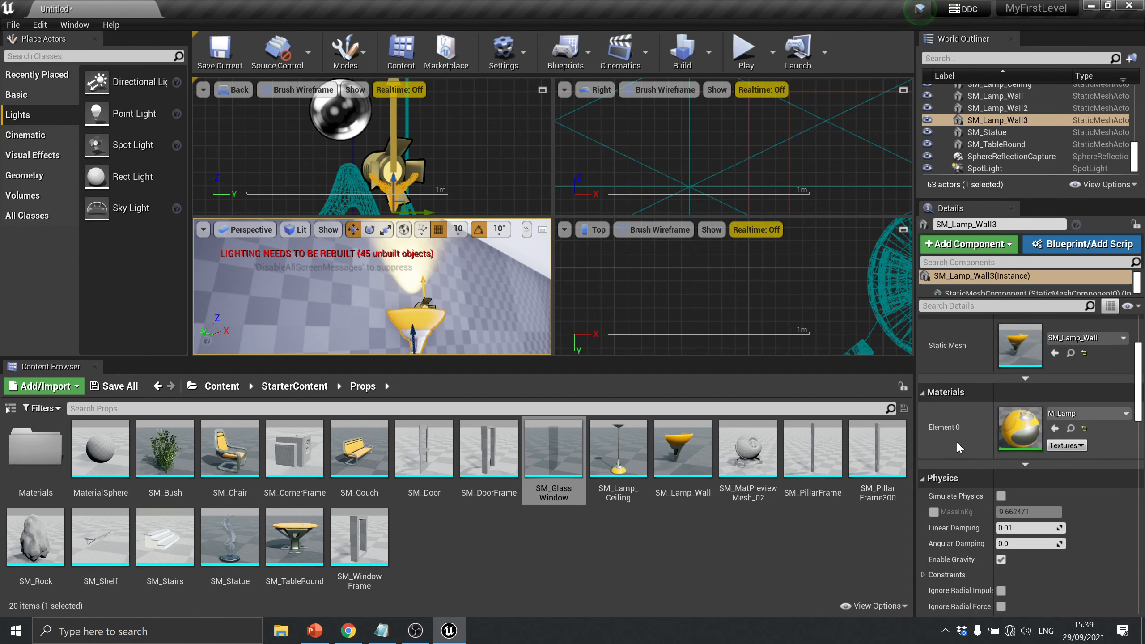
scroll(958, 442, "down", 2)
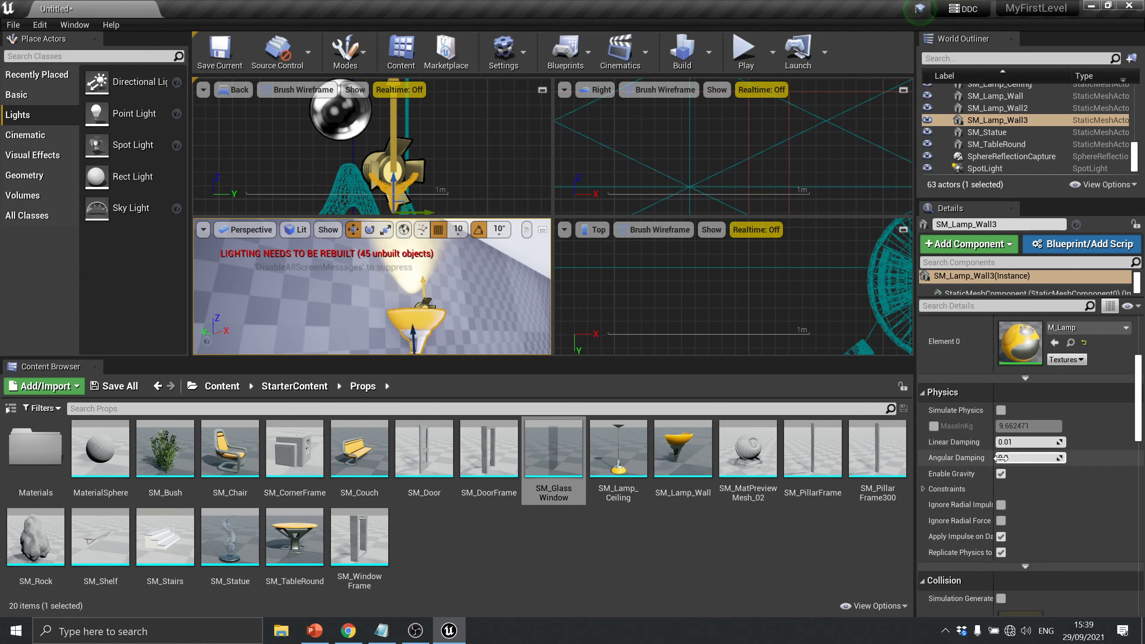
scroll(953, 444, "down", 7)
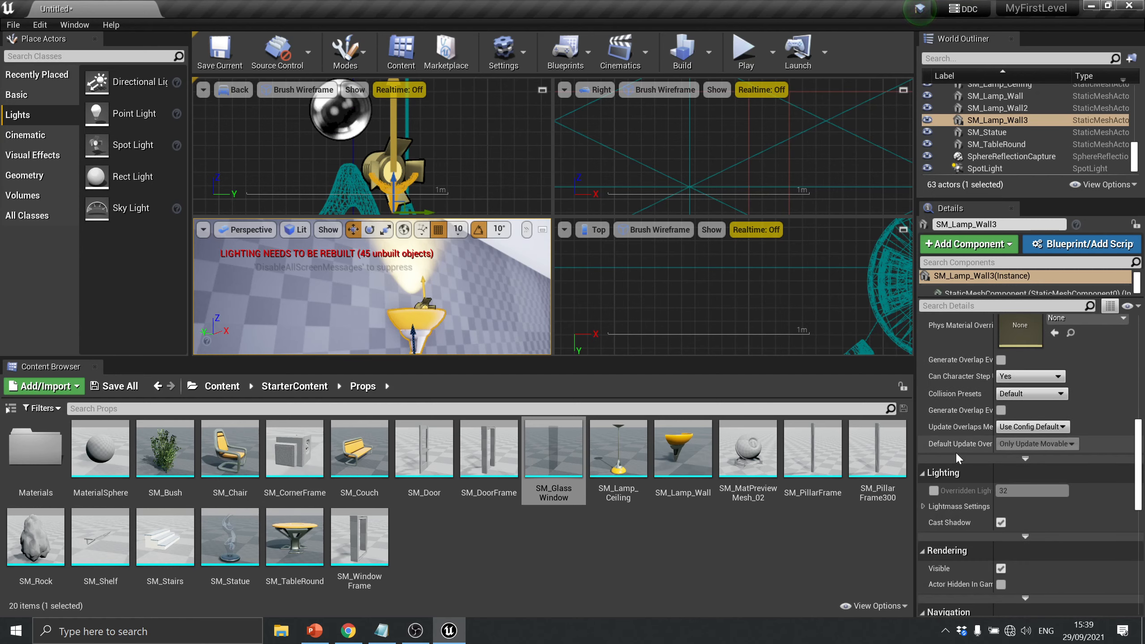
scroll(974, 451, "down", 6)
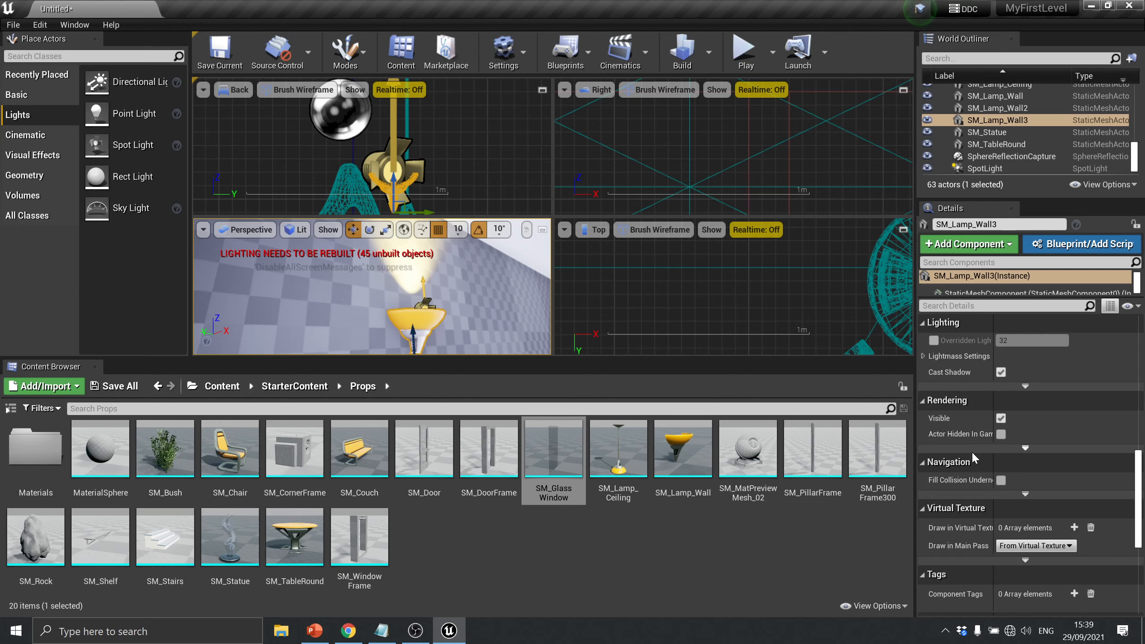
scroll(970, 452, "down", 2)
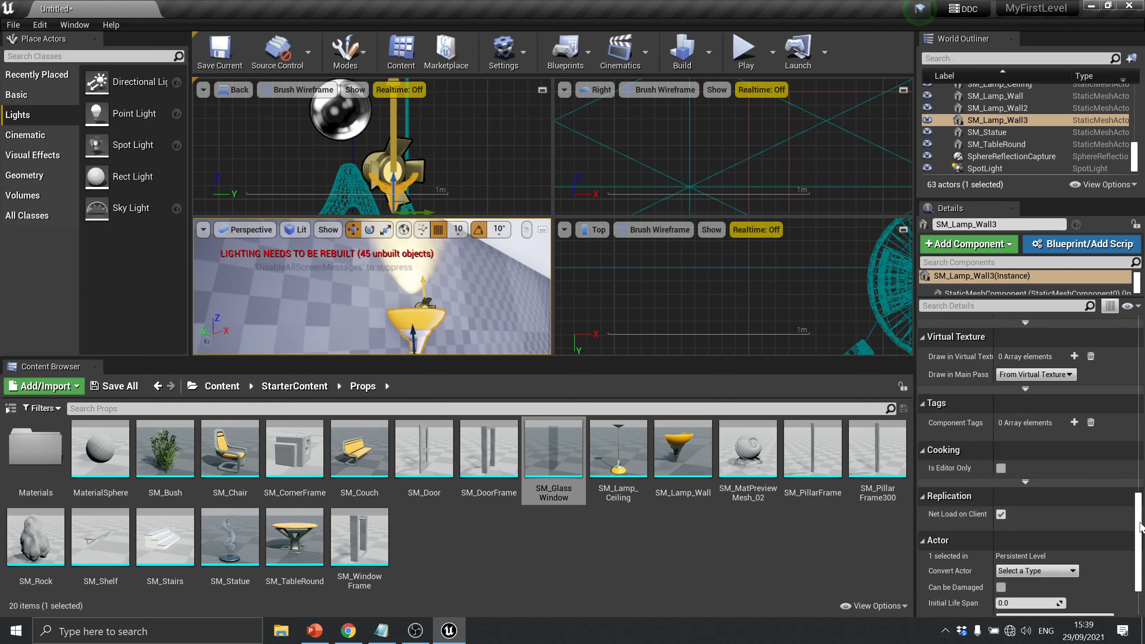
left_click_drag(1141, 527, 1138, 343)
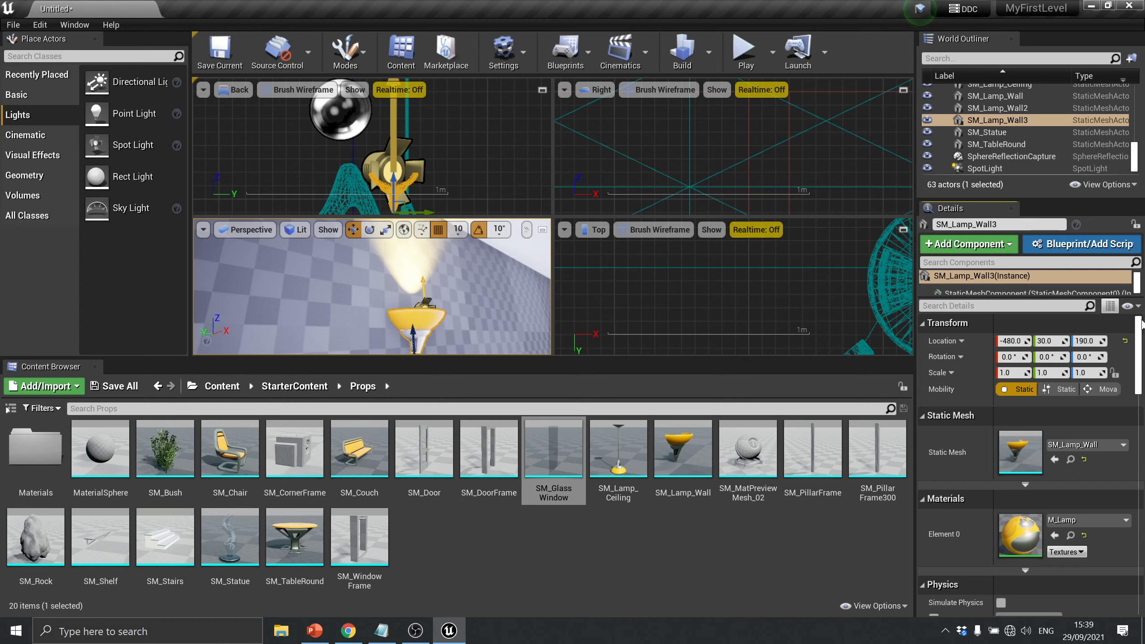
left_click_drag(1142, 324, 1144, 466)
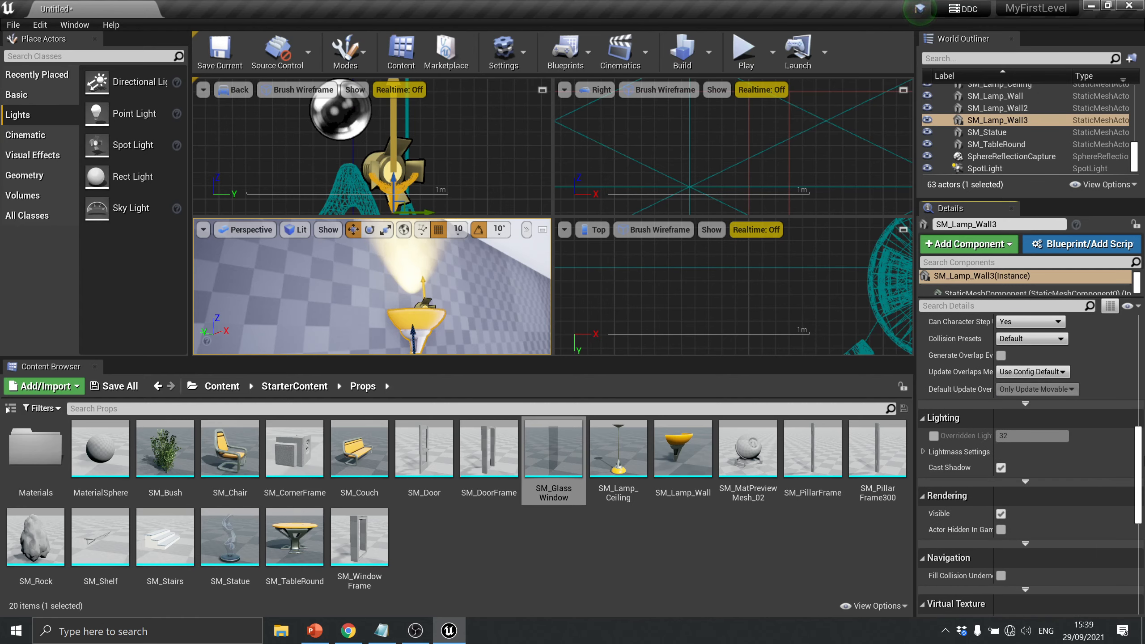
left_click_drag(1144, 474, 1144, 568)
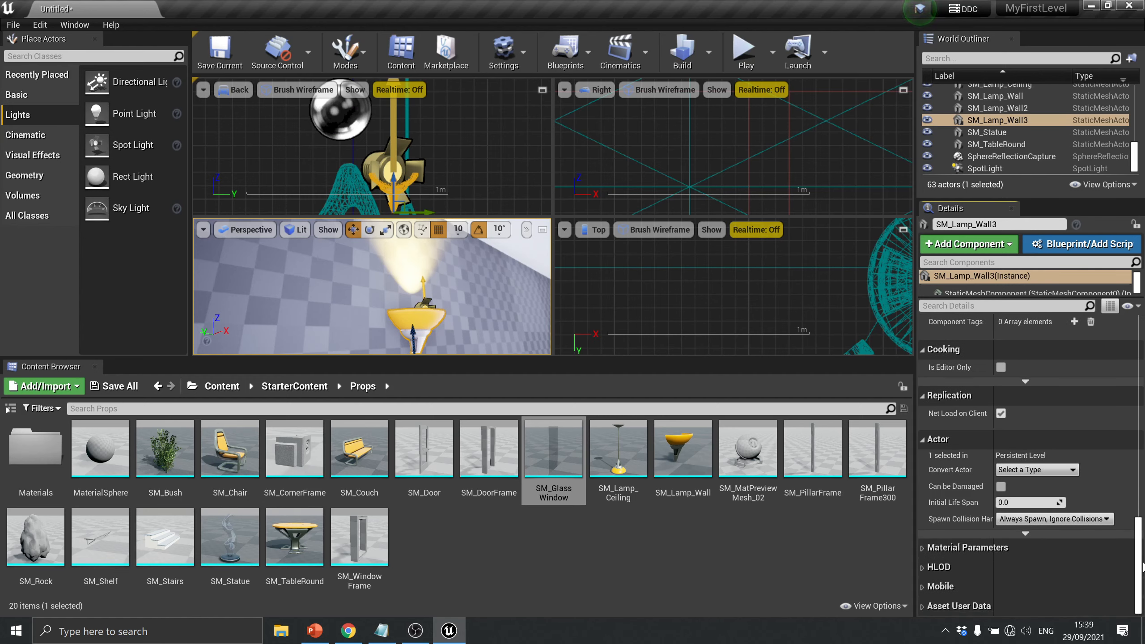
left_click_drag(1143, 556, 1144, 446)
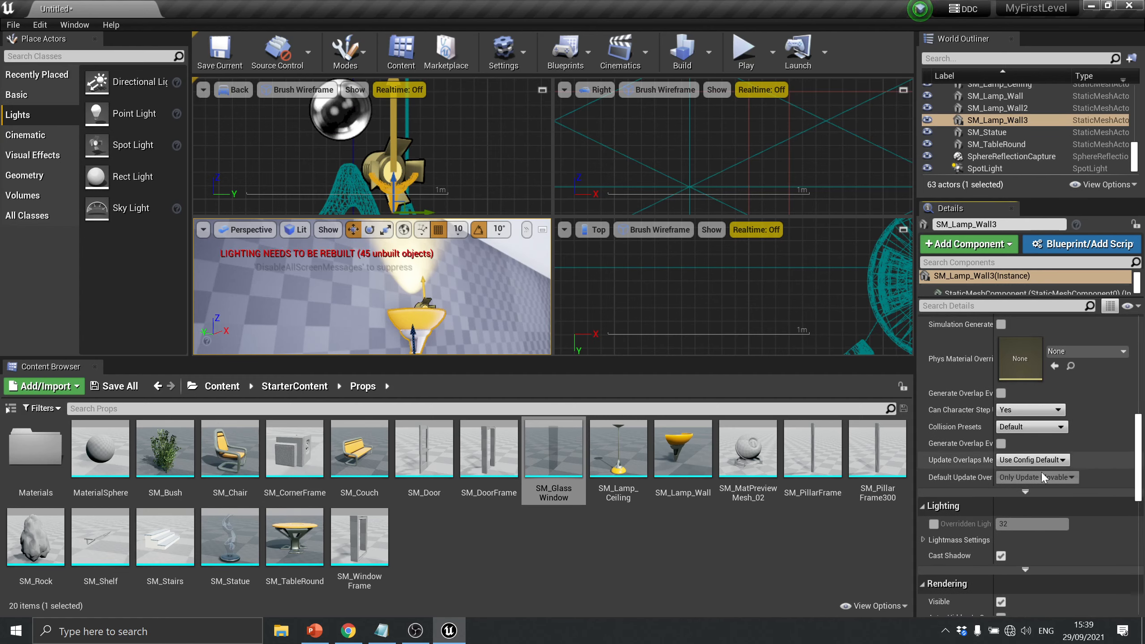
Examine the wall lamp's lighting properties, including the light map resolution override and the Lightmass settings
left_click(933, 524)
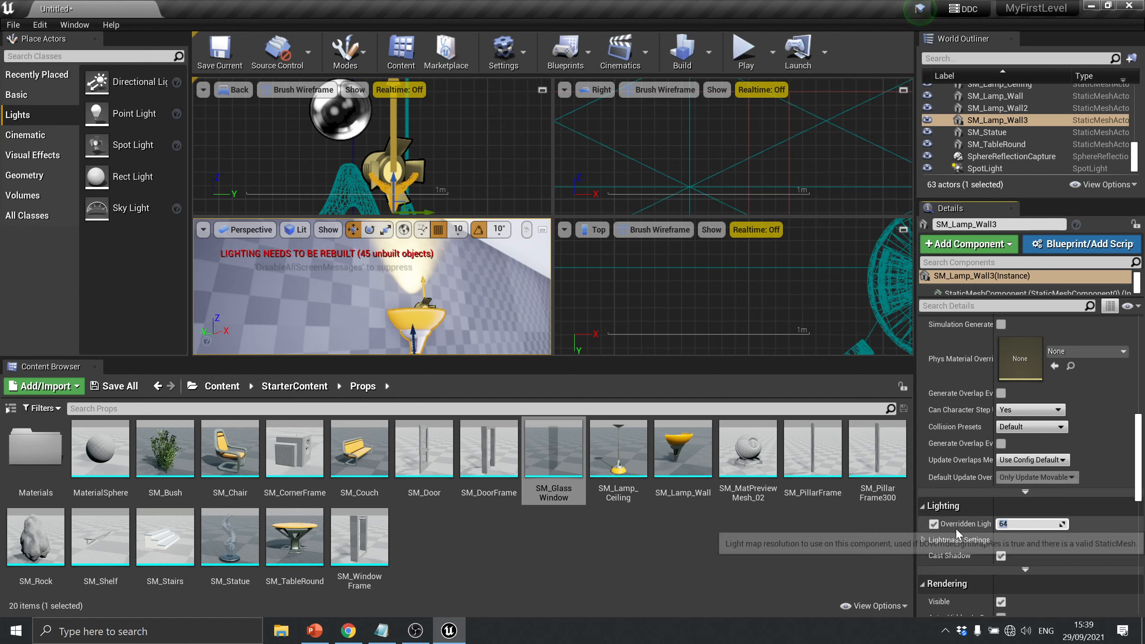
left_click(933, 524)
left_click(923, 539)
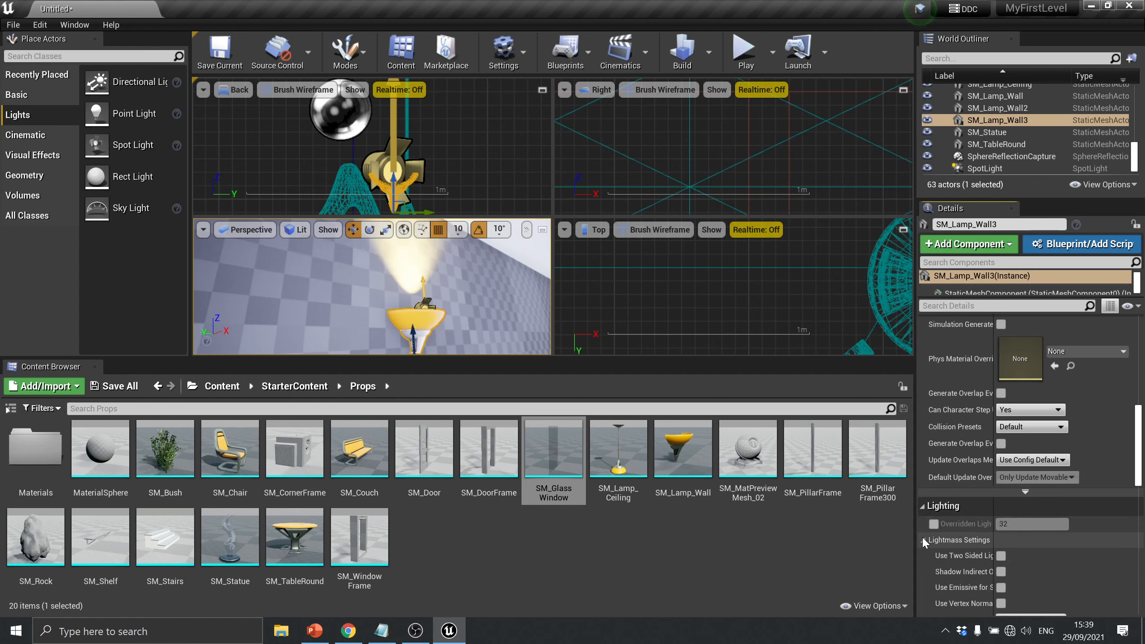
scroll(968, 538, "down", 1)
scroll(968, 538, "down", 2)
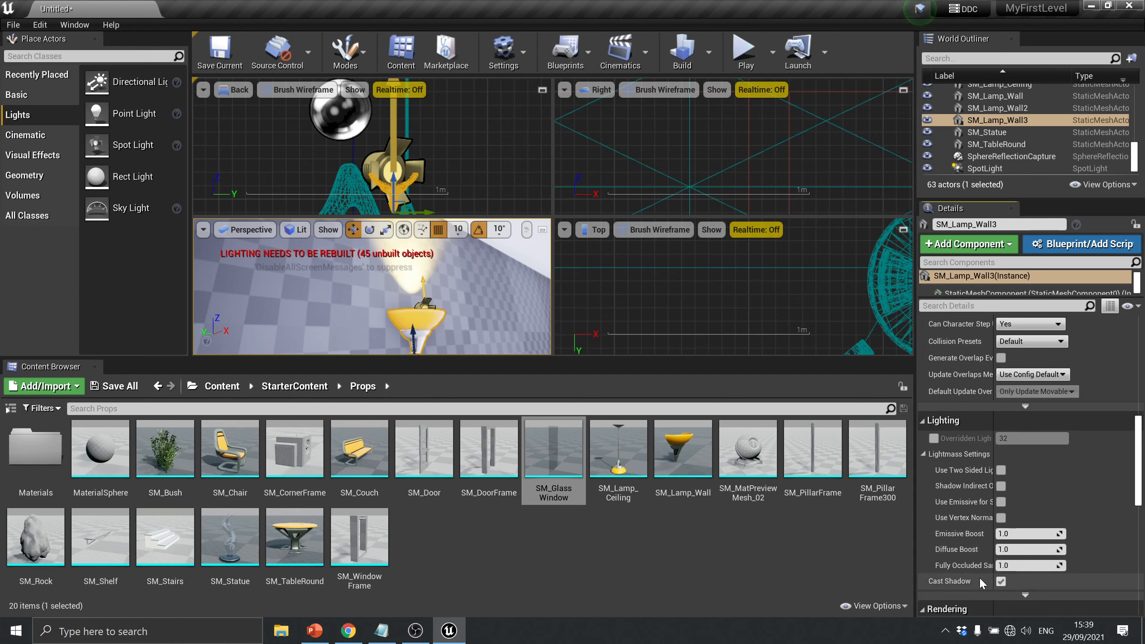
scroll(970, 534, "down", 1)
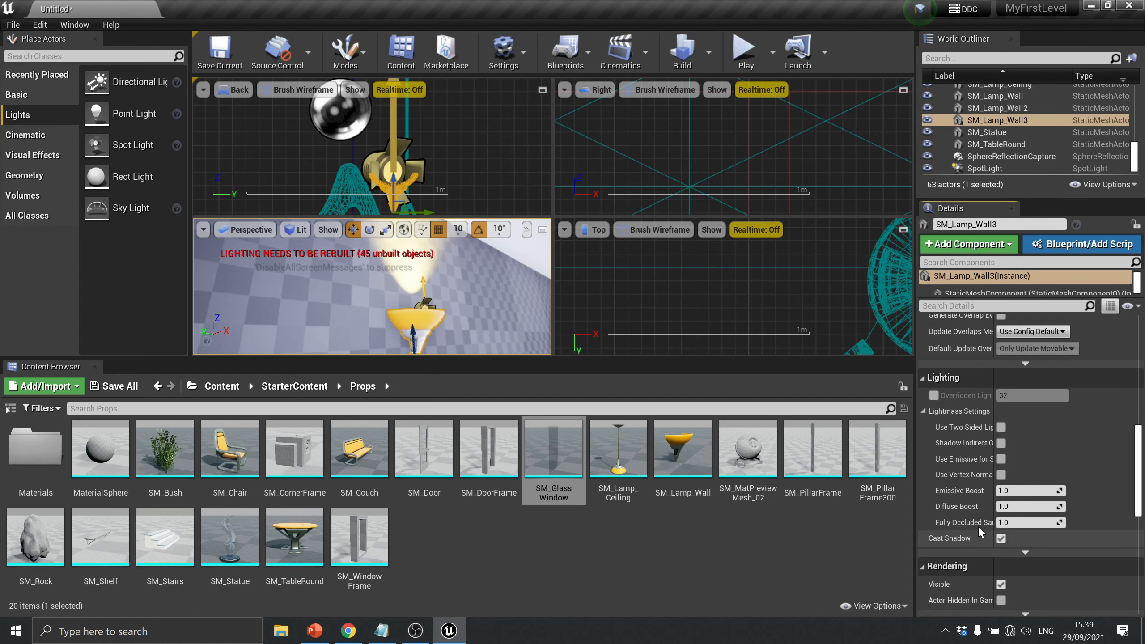
scroll(975, 460, "down", 1)
scroll(973, 464, "up", 3)
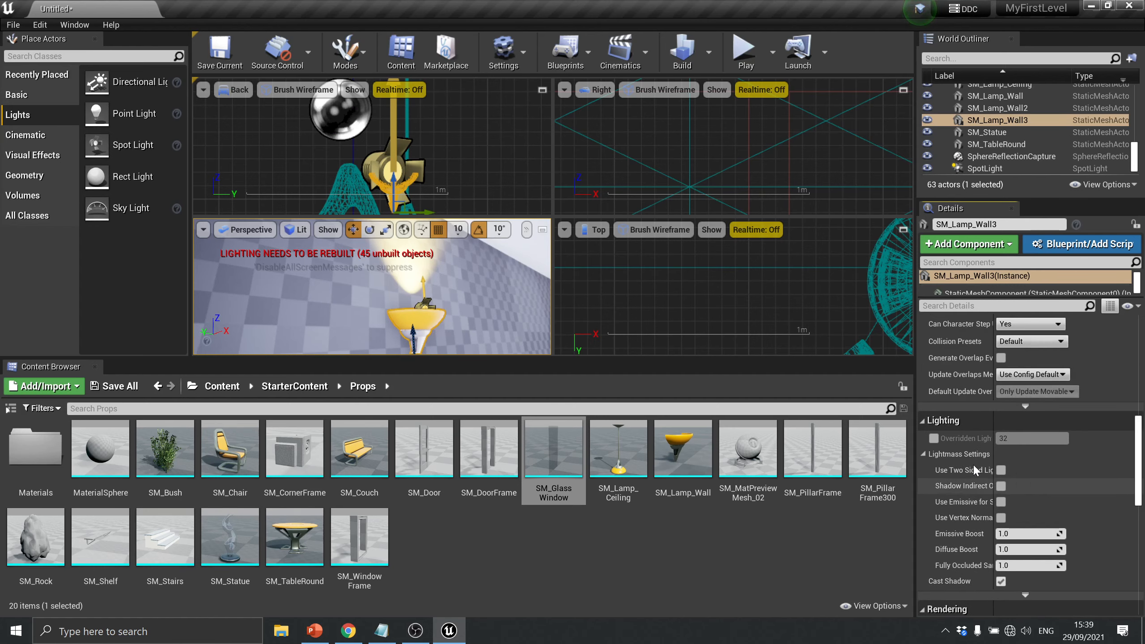
scroll(974, 464, "up", 4)
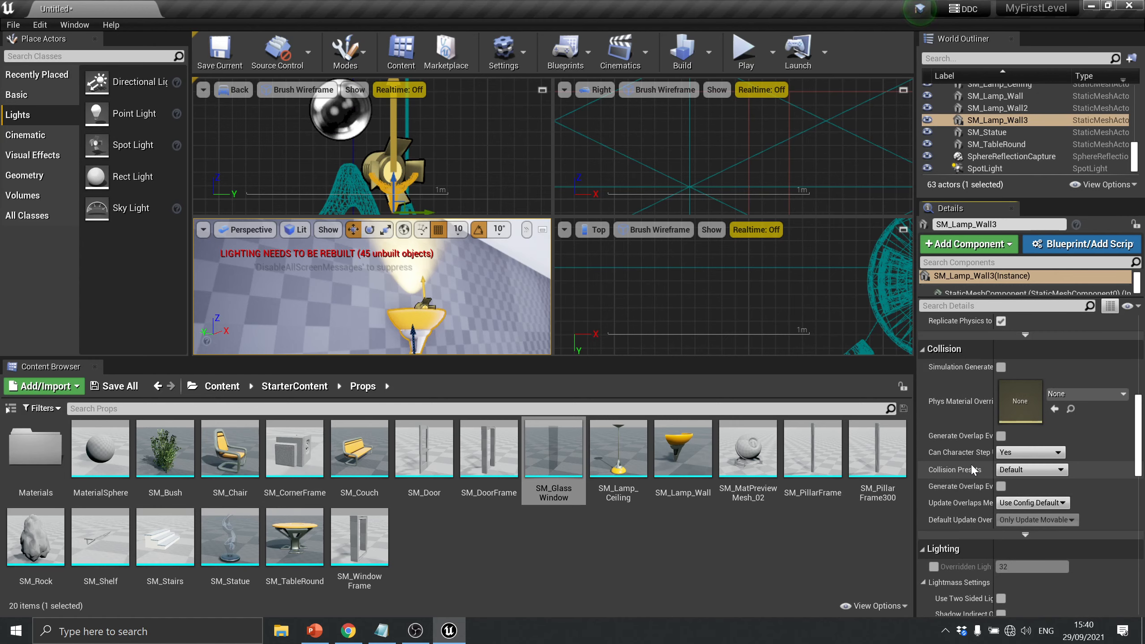
scroll(971, 464, "up", 3)
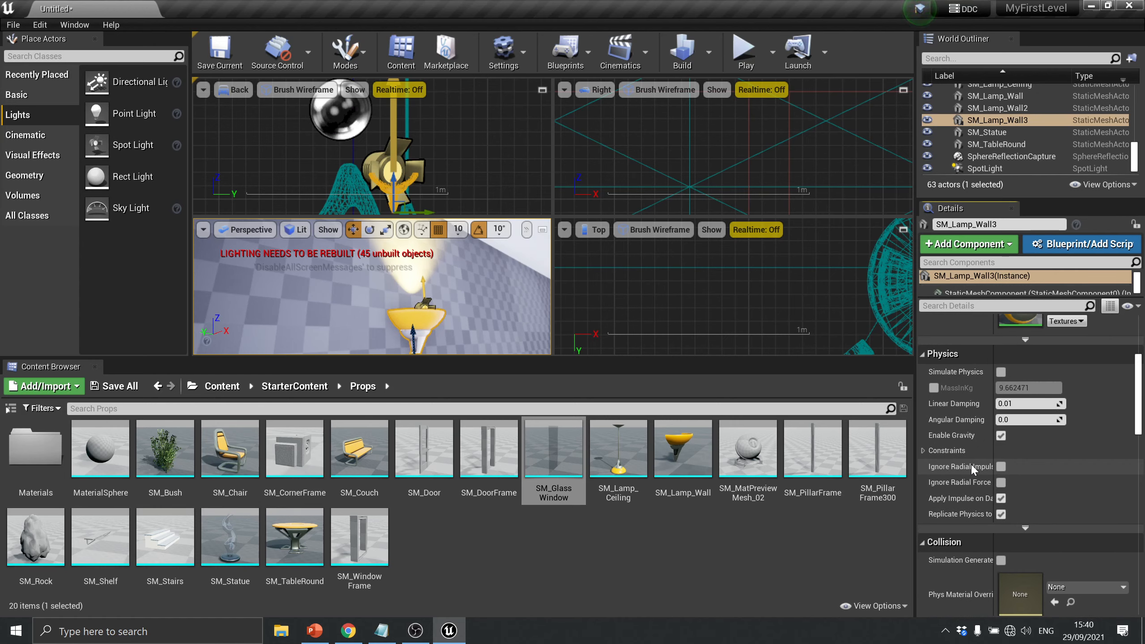
scroll(966, 453, "up", 6)
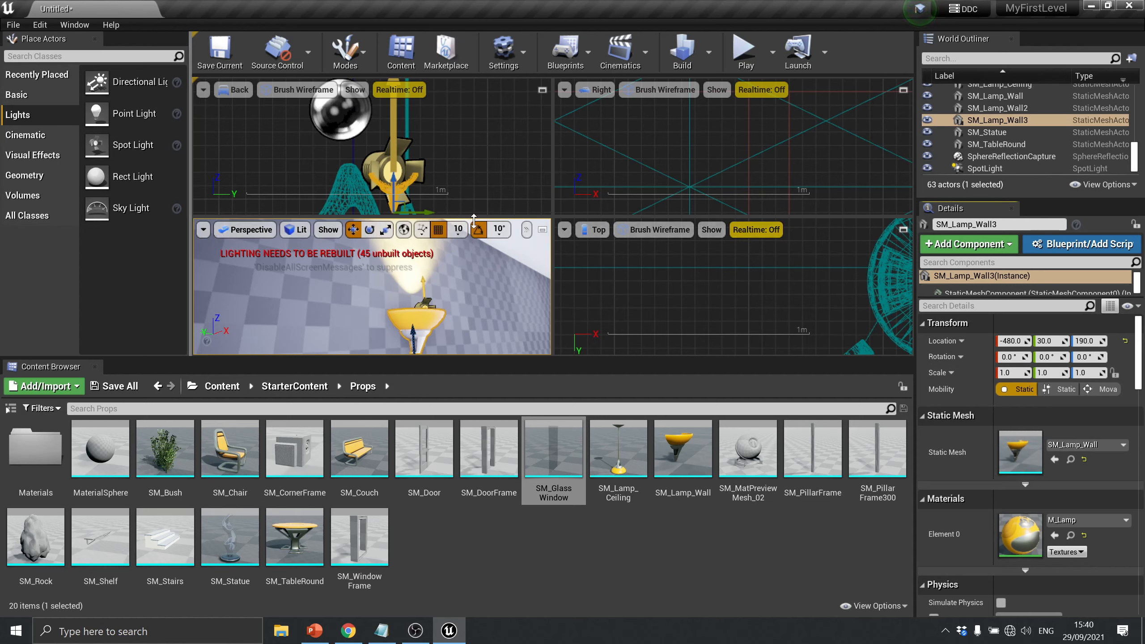
Set the outer cone angle of the middle wall lamp's spot light to 80
key("f")
scroll(436, 176, "down", 5)
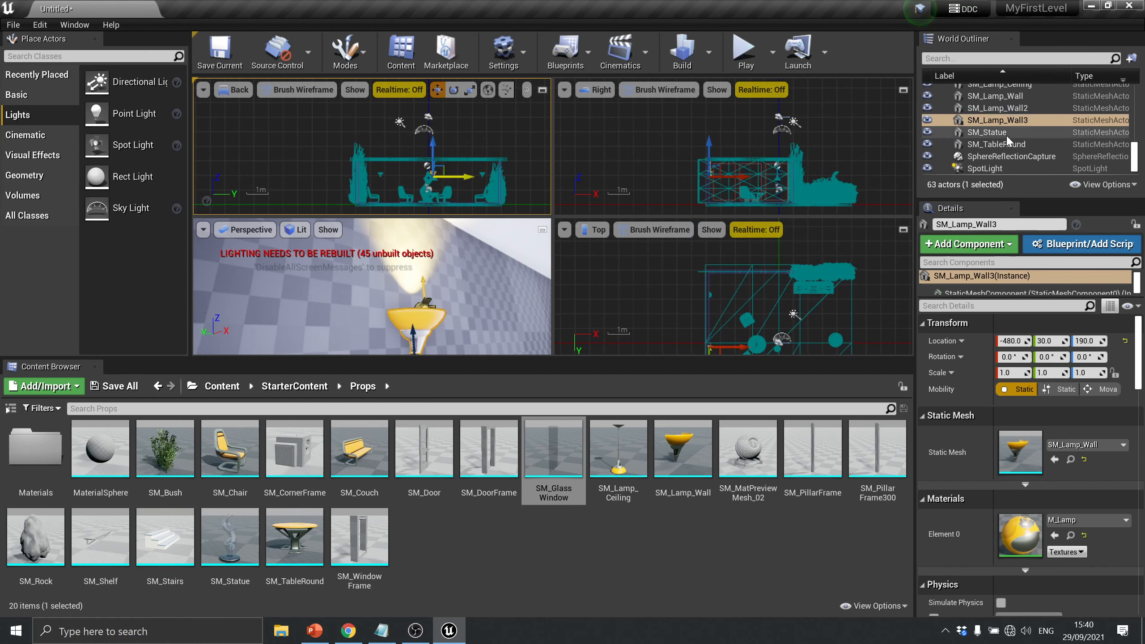
left_click(985, 168)
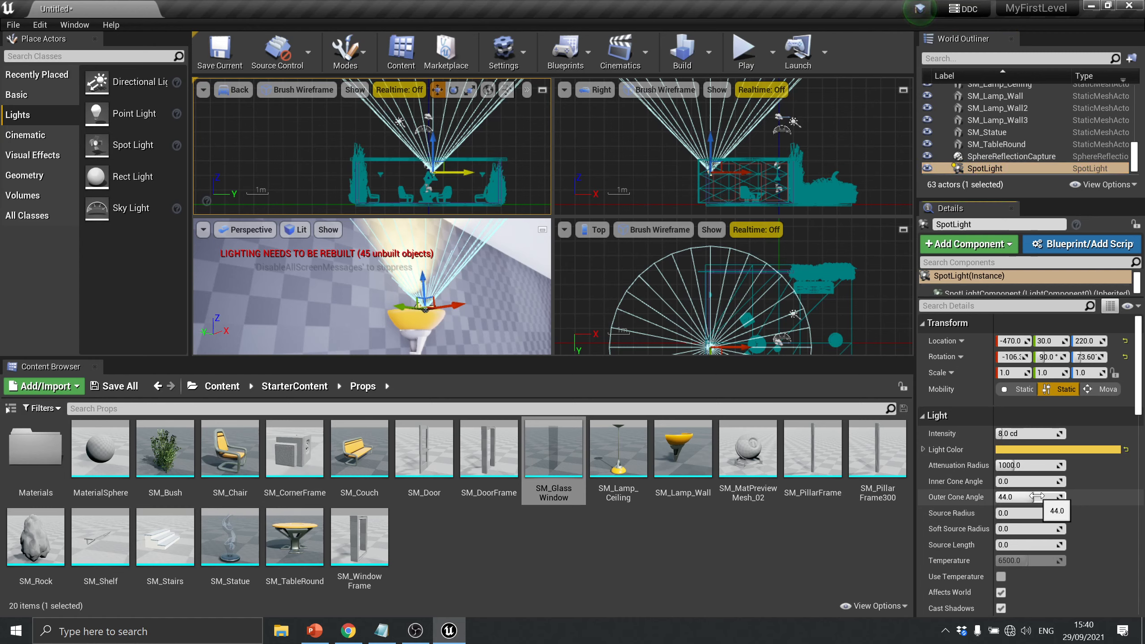
left_click_drag(1033, 497, 1069, 496)
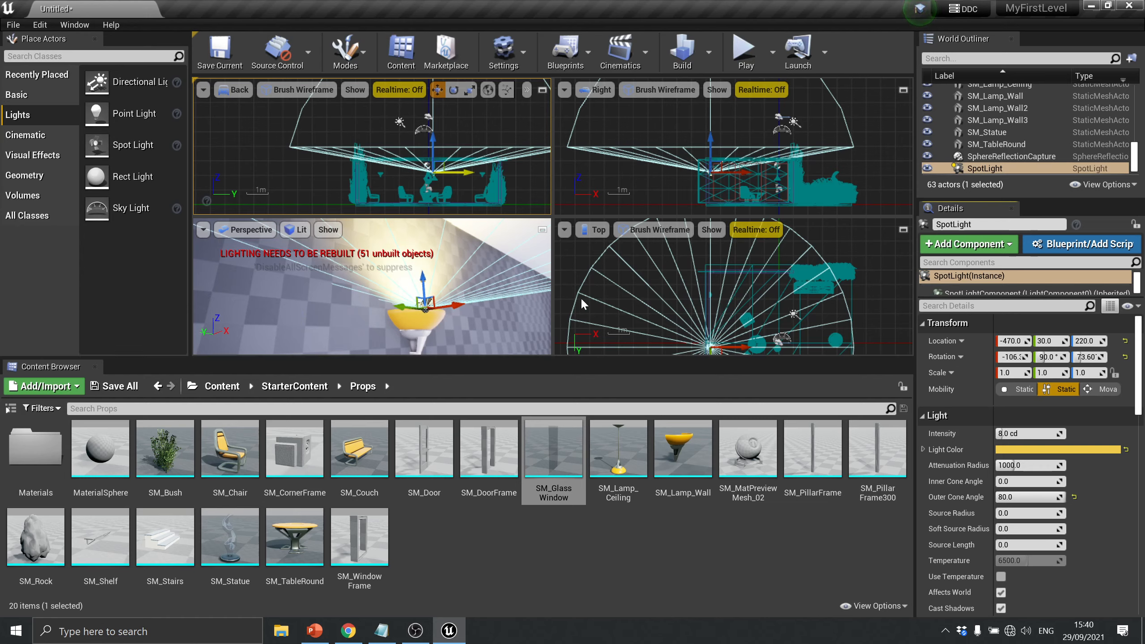
right_click_drag(507, 316, 465, 316)
key("s")
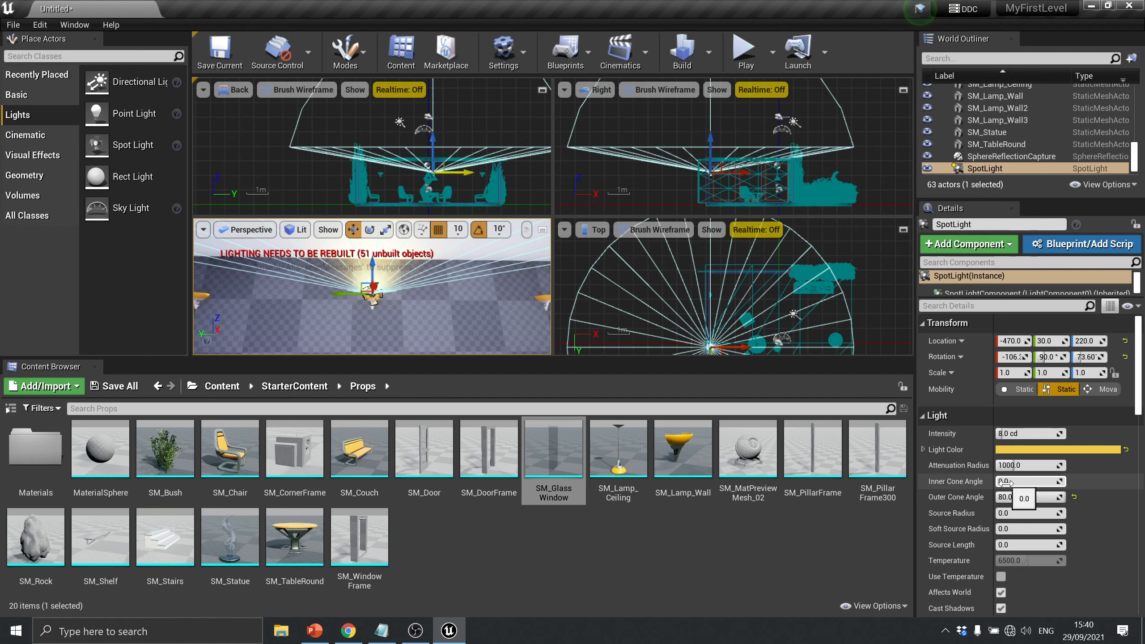
Set the spot light's inner cone angle to 1 and reduce its attenuation radius to about 92
left_click_drag(1006, 482, 1010, 483)
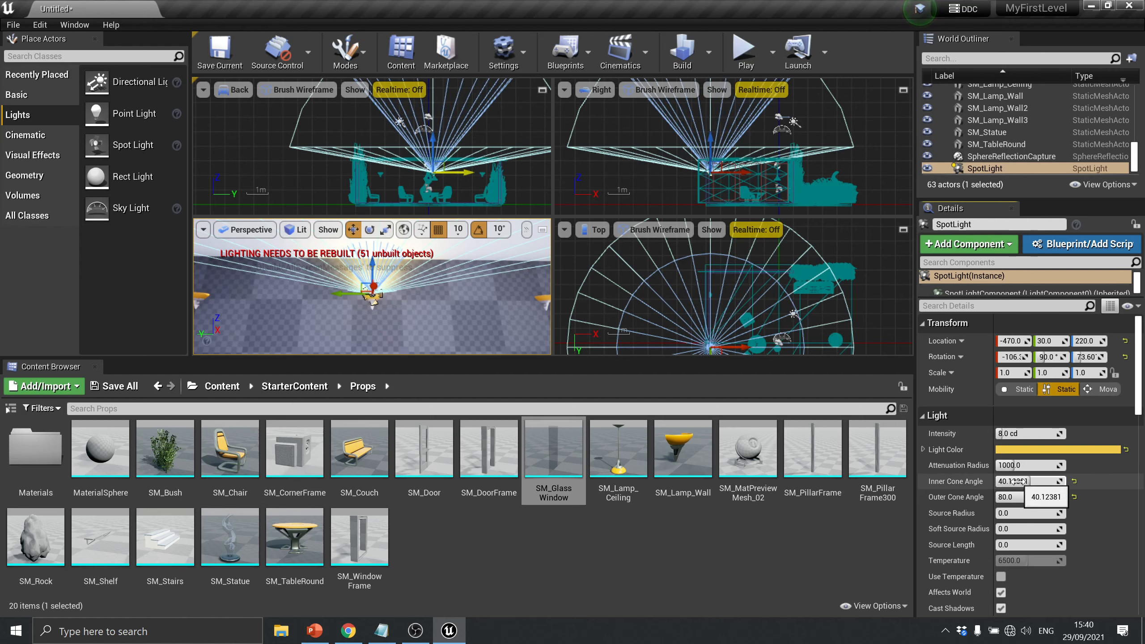
left_click_drag(1018, 482, 1006, 481)
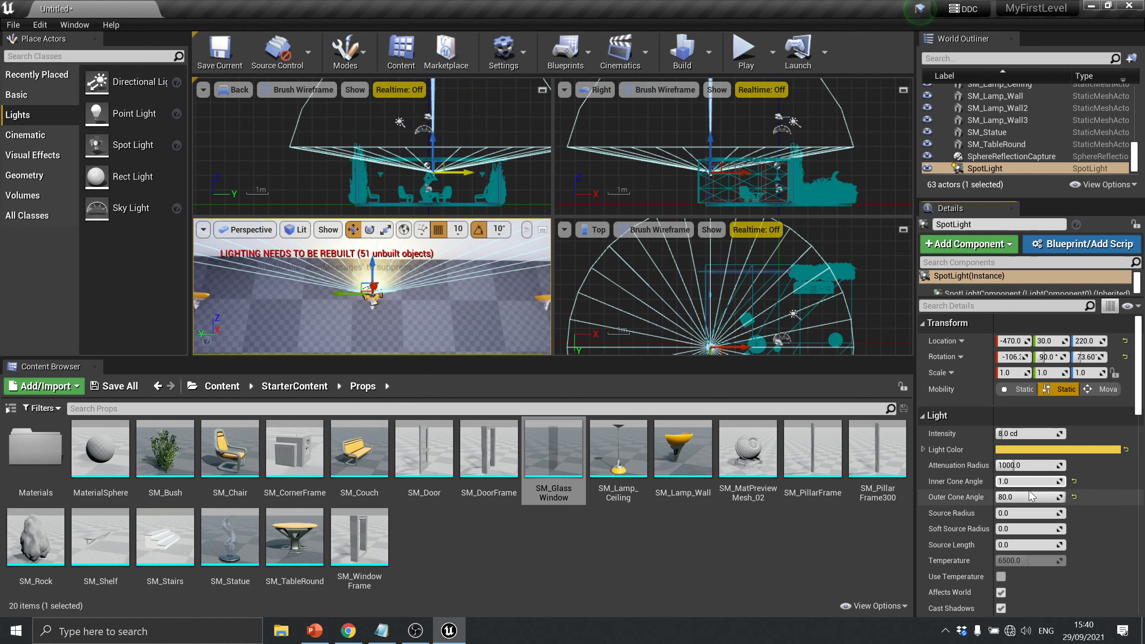
mouse_move(1015, 466)
left_mouse_down()
mouse_move(1028, 465)
mouse_move(991, 465)
mouse_move(1014, 463)
left_mouse_up()
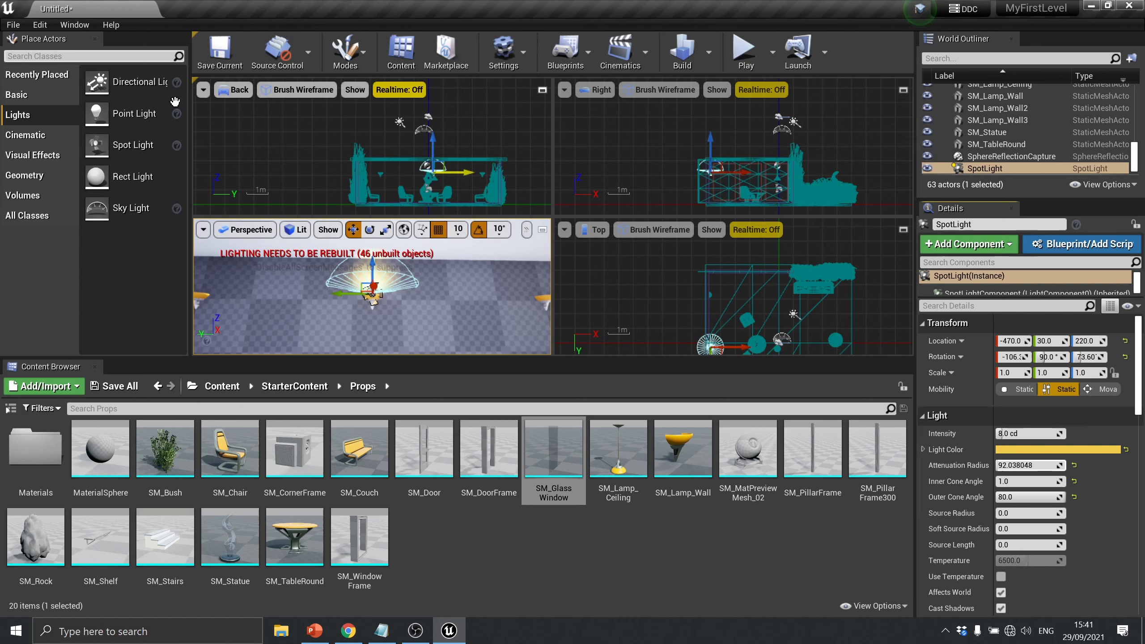
Add a point light and align it with the SM_Lamp_Wall2 lamp at location -480, 370, 220
right_click_drag(451, 315, 406, 316)
left_click_drag(131, 114, 292, 295)
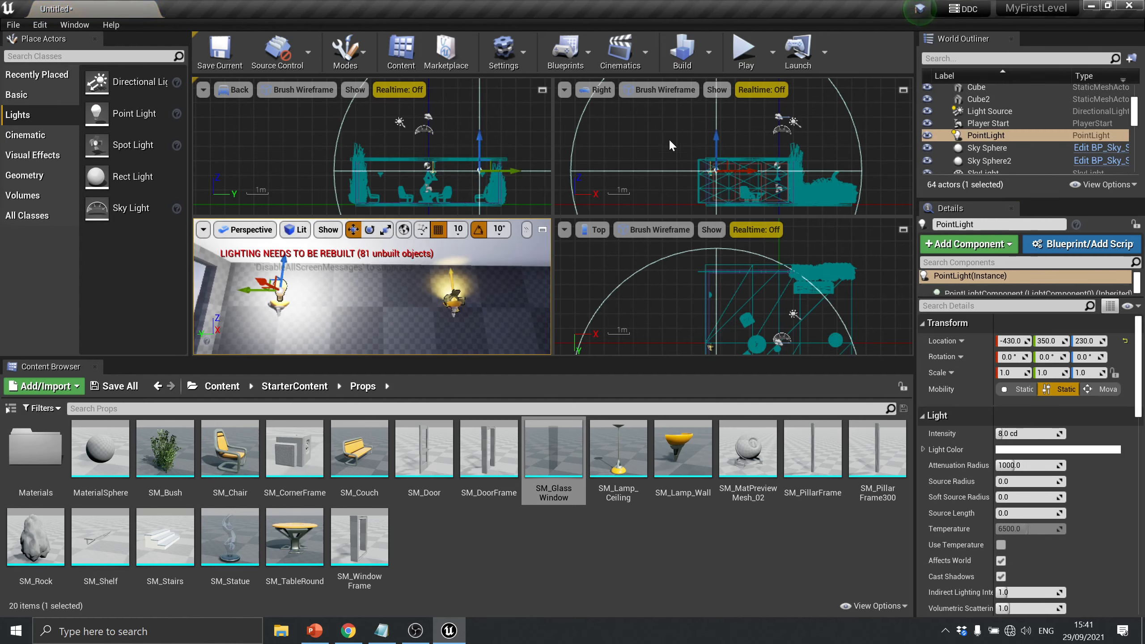
right_click_drag(761, 299, 760, 297)
key("f")
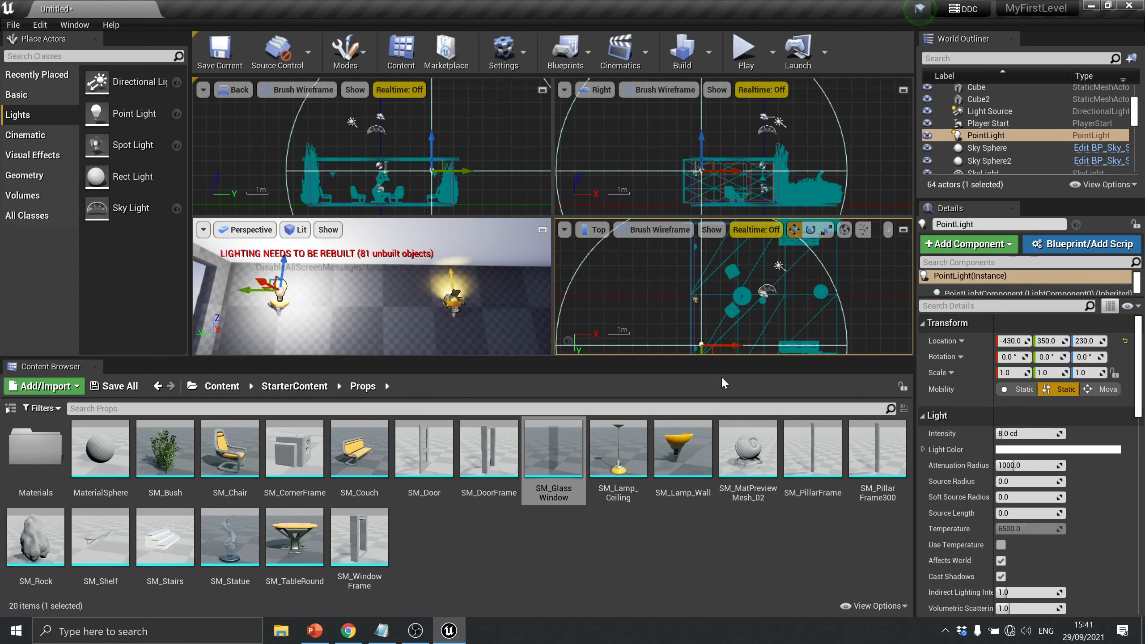
scroll(735, 315, "up", 6)
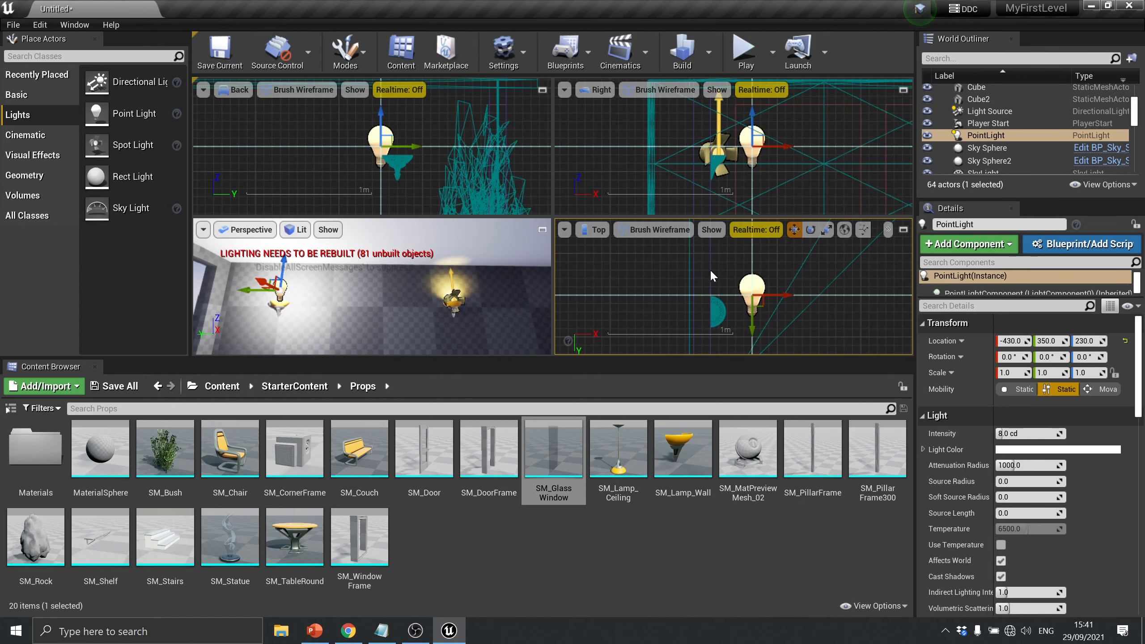
left_click_drag(760, 309, 718, 329)
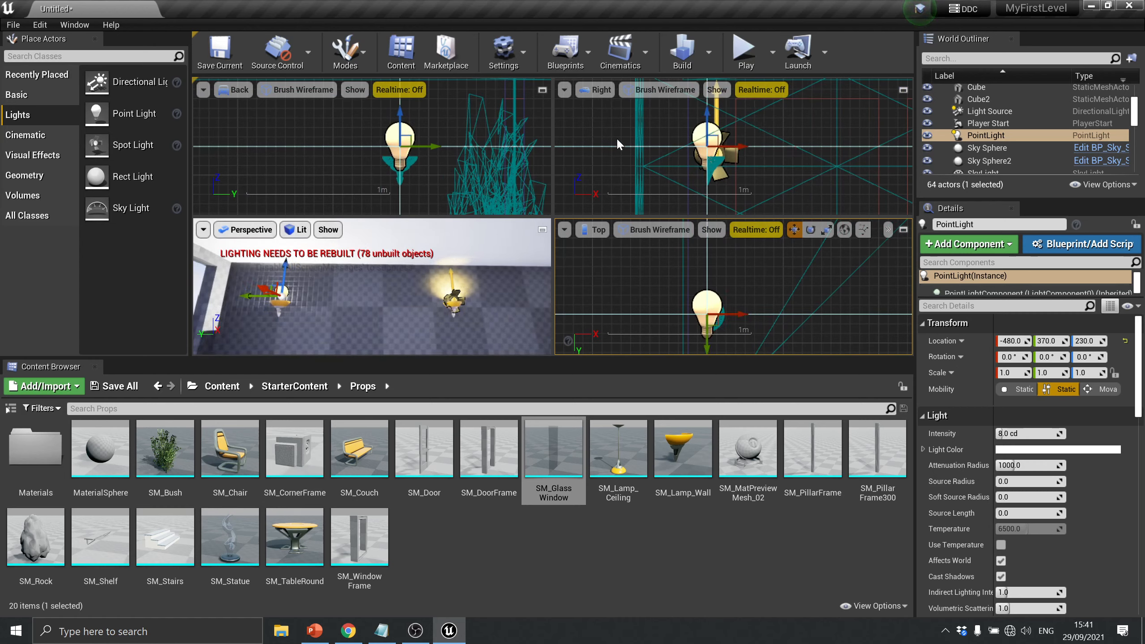
left_click_drag(400, 114, 401, 123)
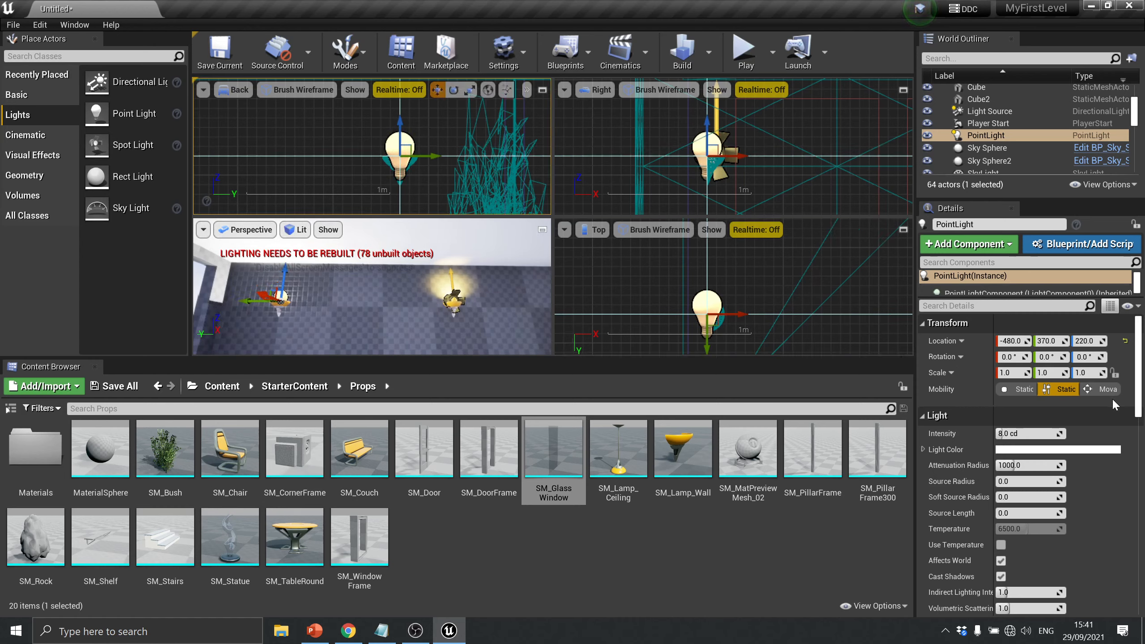
Set the point light's colour by sampling the orange of its wall lamp's shade with the eyedropper
left_click(1043, 450)
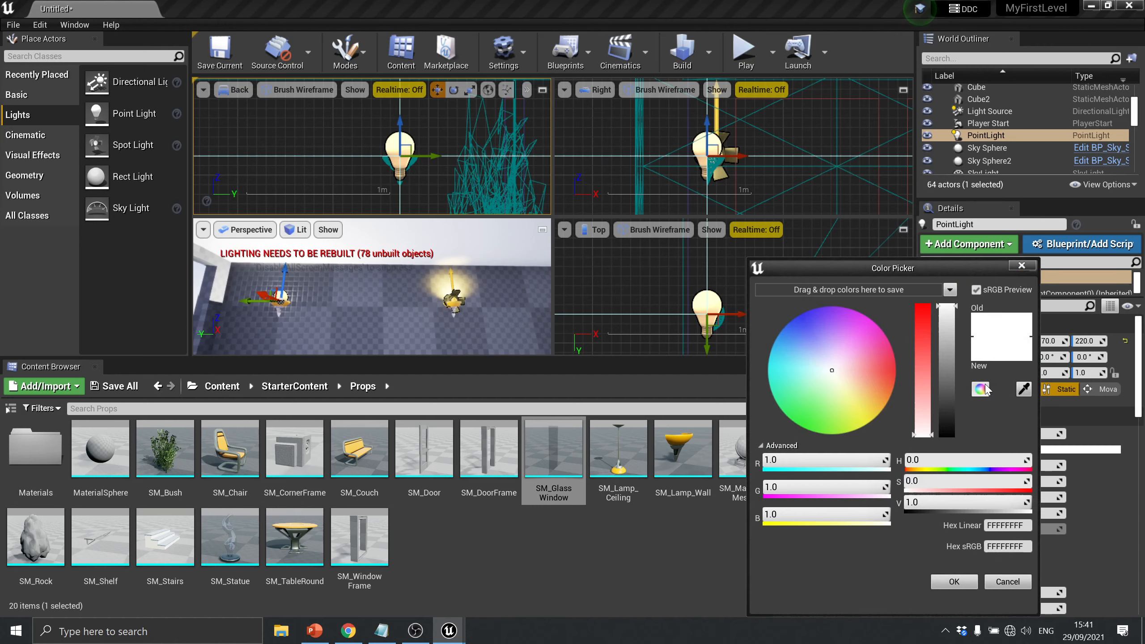
left_click(1026, 391)
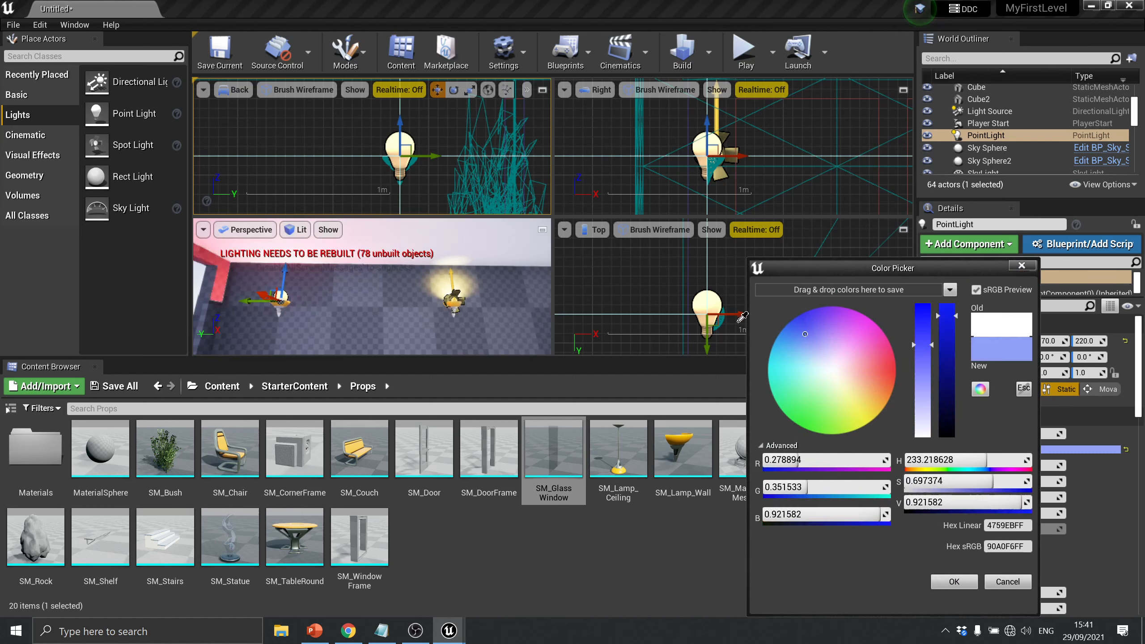
left_click(289, 300)
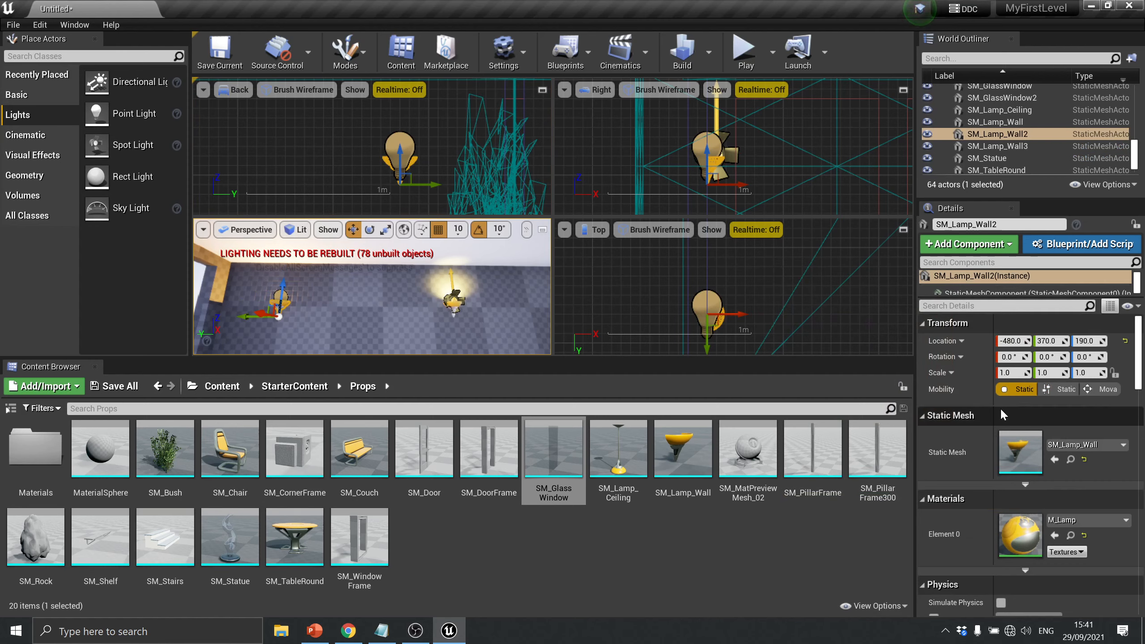
left_click(276, 294)
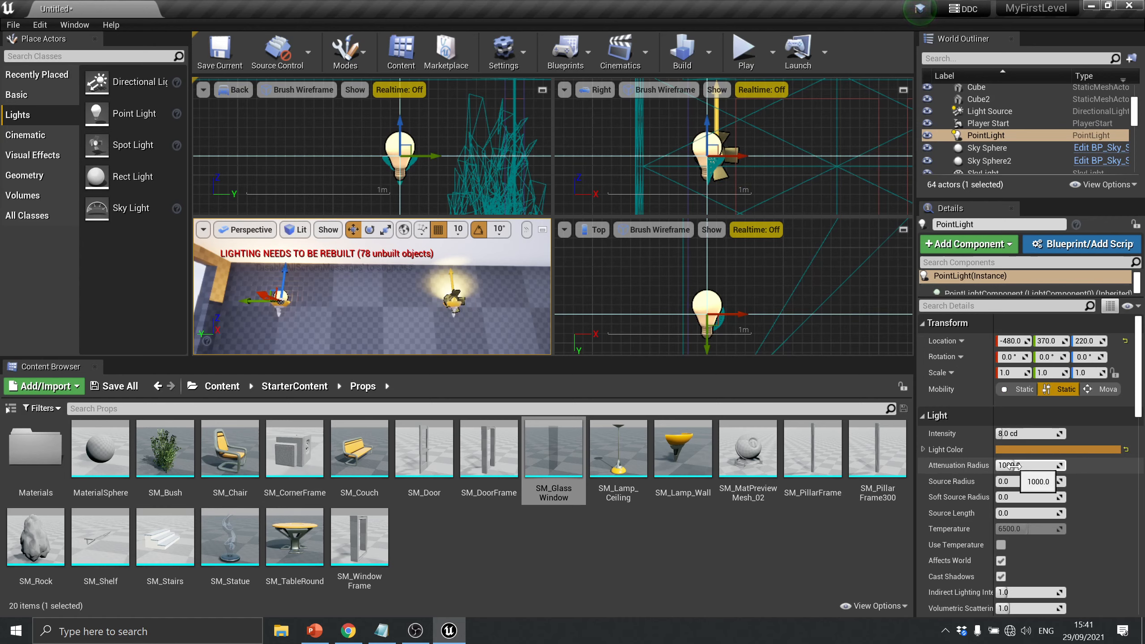
Lower the point light's intensity to about 2.23 cd and move the light to X -470
left_click_drag(1000, 433, 974, 433)
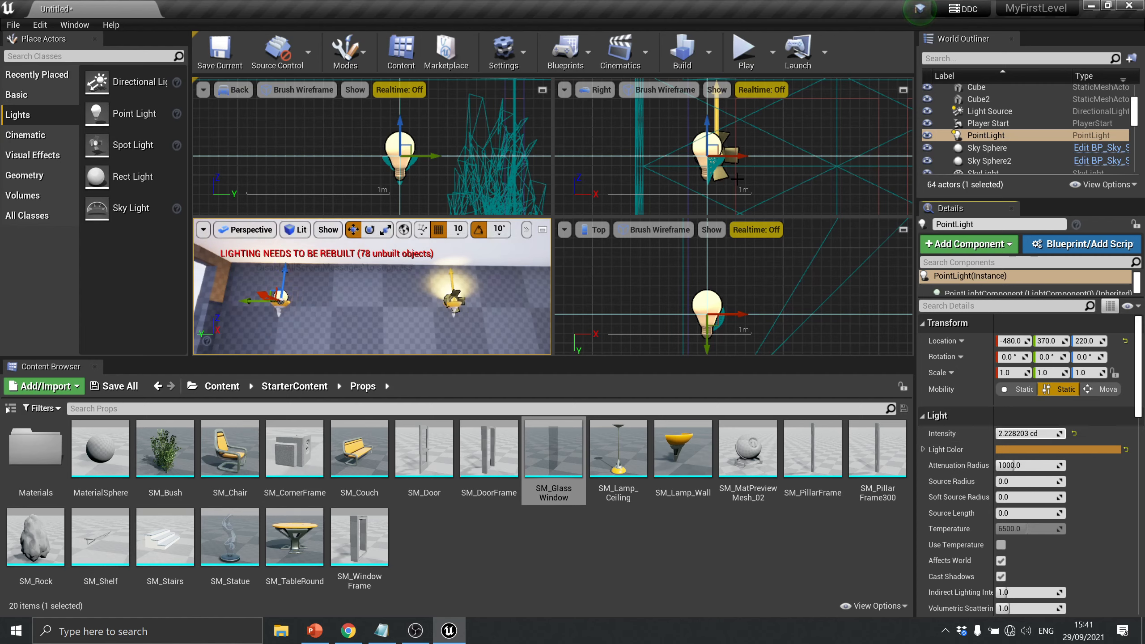
left_click(730, 157)
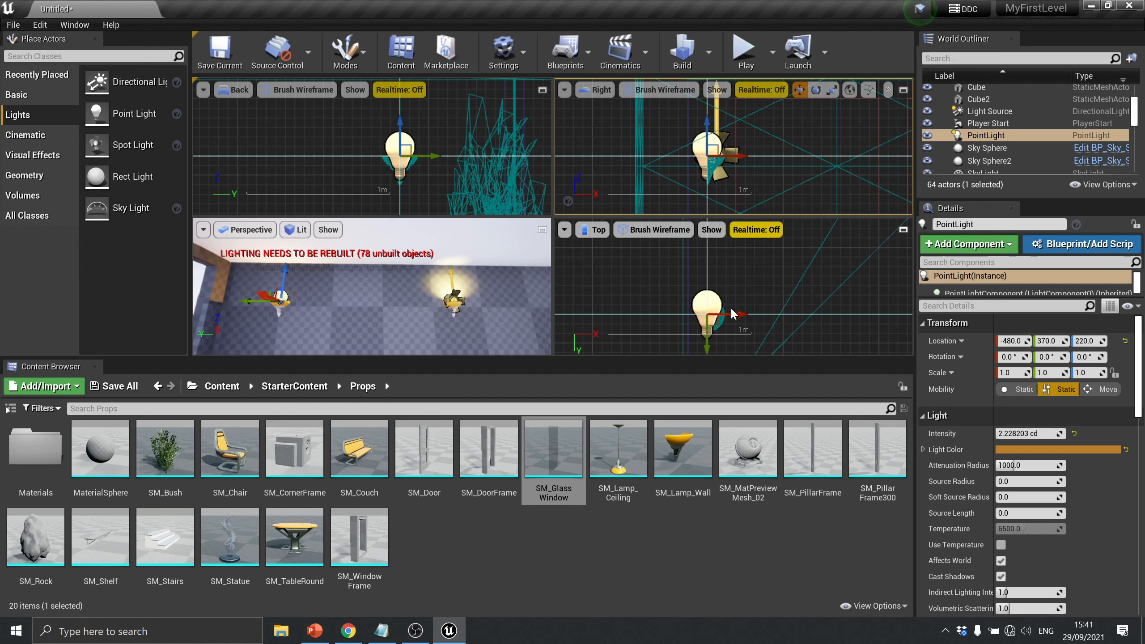
left_click_drag(735, 314, 744, 312)
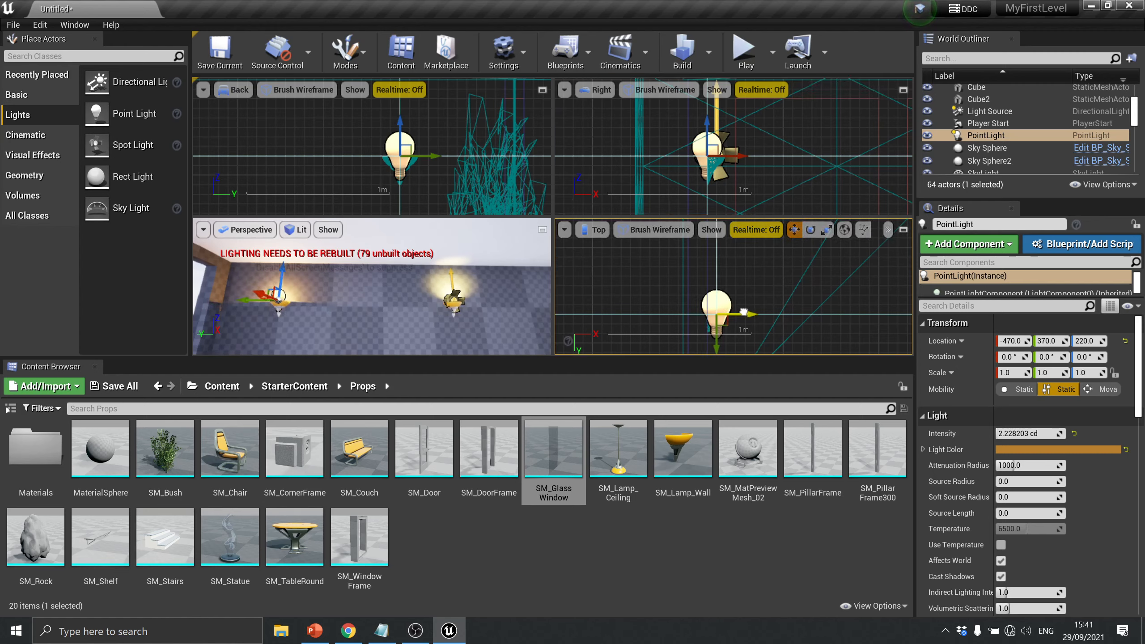
Duplicate the point light along the wall to the lamp on the opposite side, at Y -330
scroll(326, 308, "down", 6)
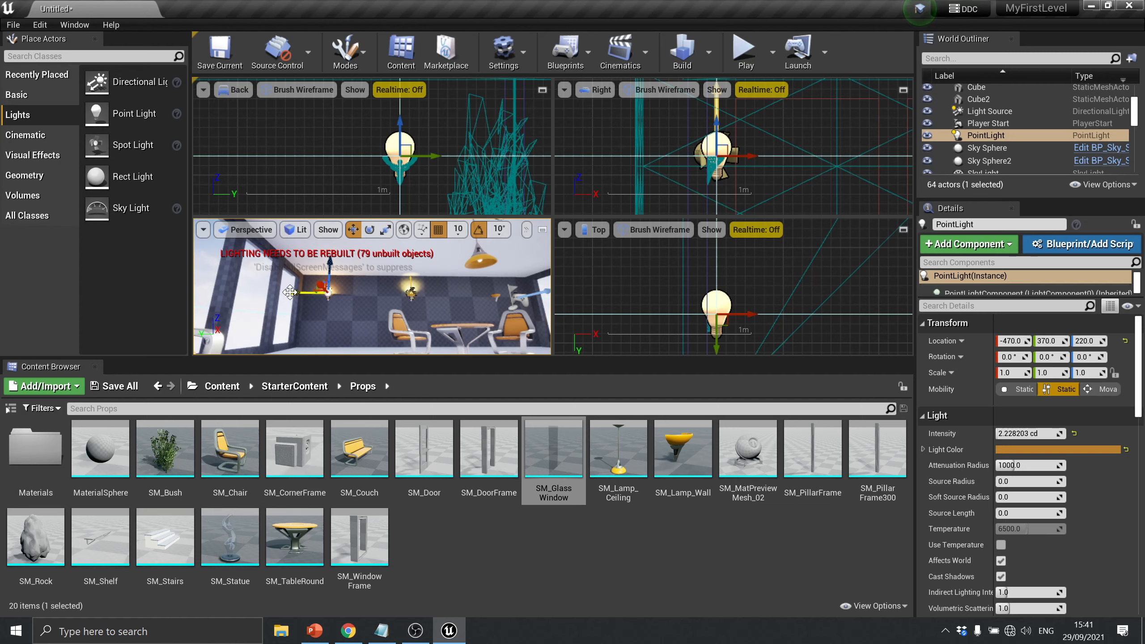
left_click_drag(290, 292, 463, 298, "alt")
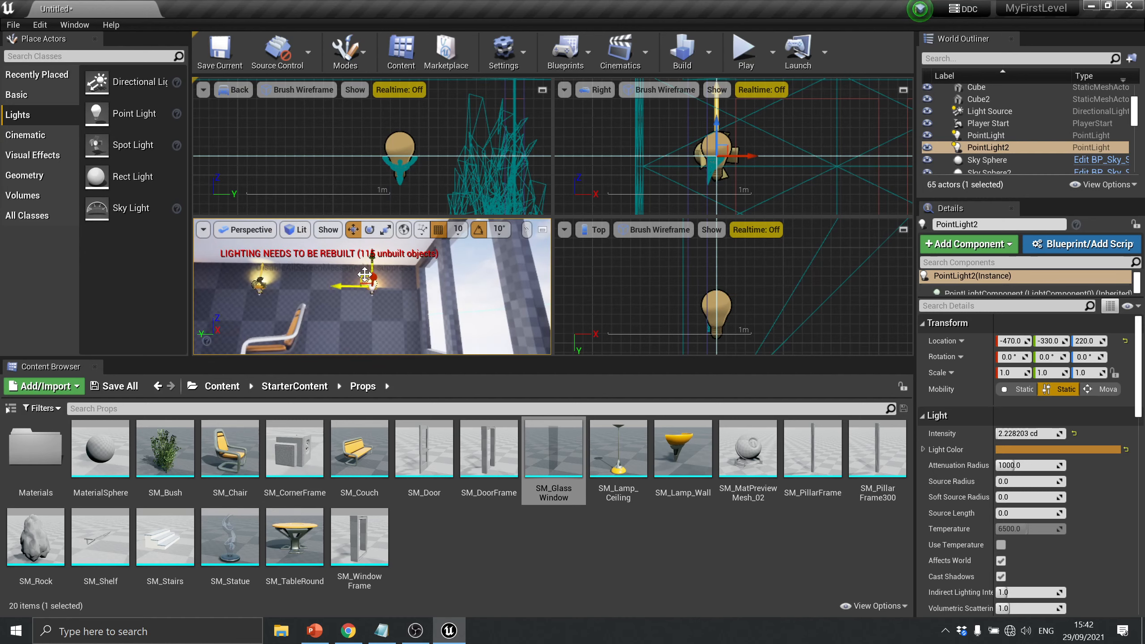
key("f")
scroll(378, 277, "down", 5)
scroll(378, 277, "down", 6)
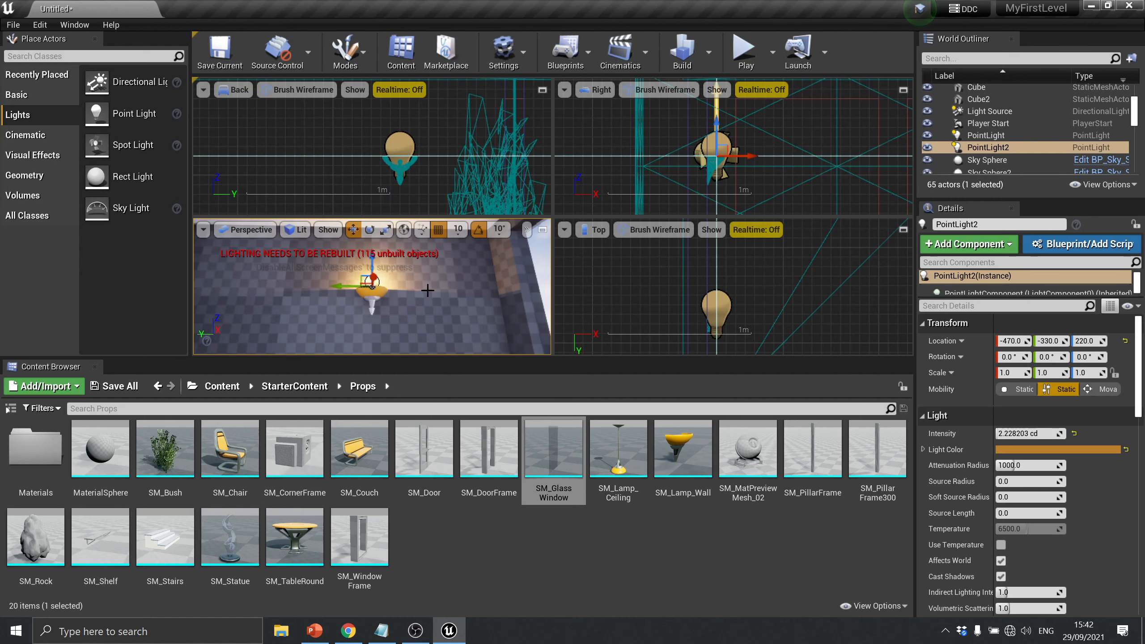
Maximize the perspective viewport and shrink the Content Browser to enlarge the scene view
left_click(543, 230)
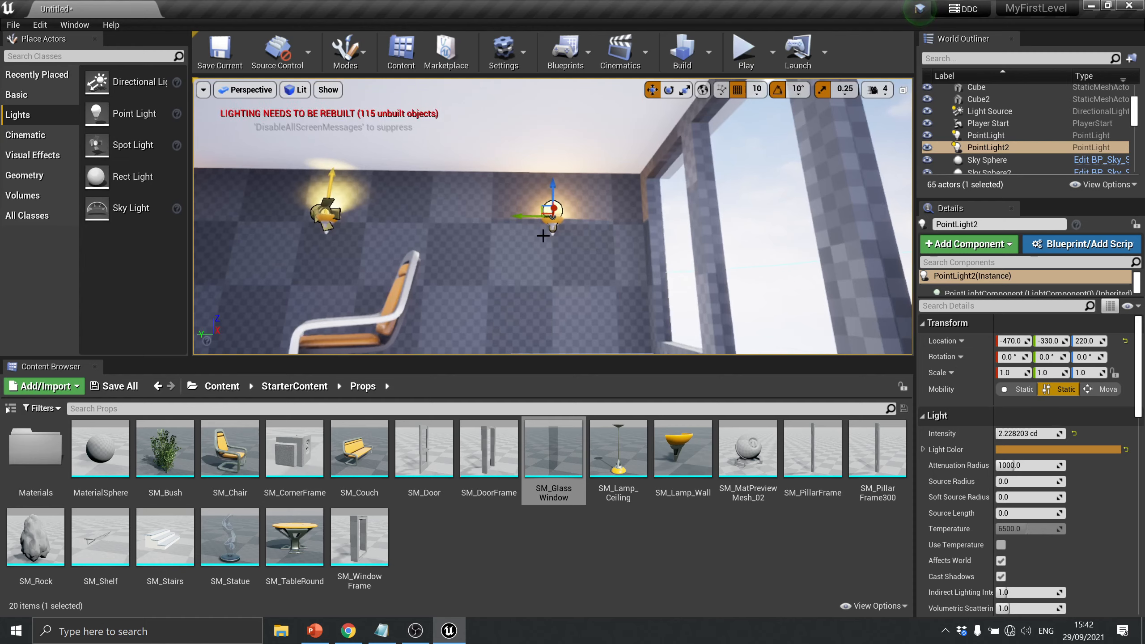
left_click(533, 351)
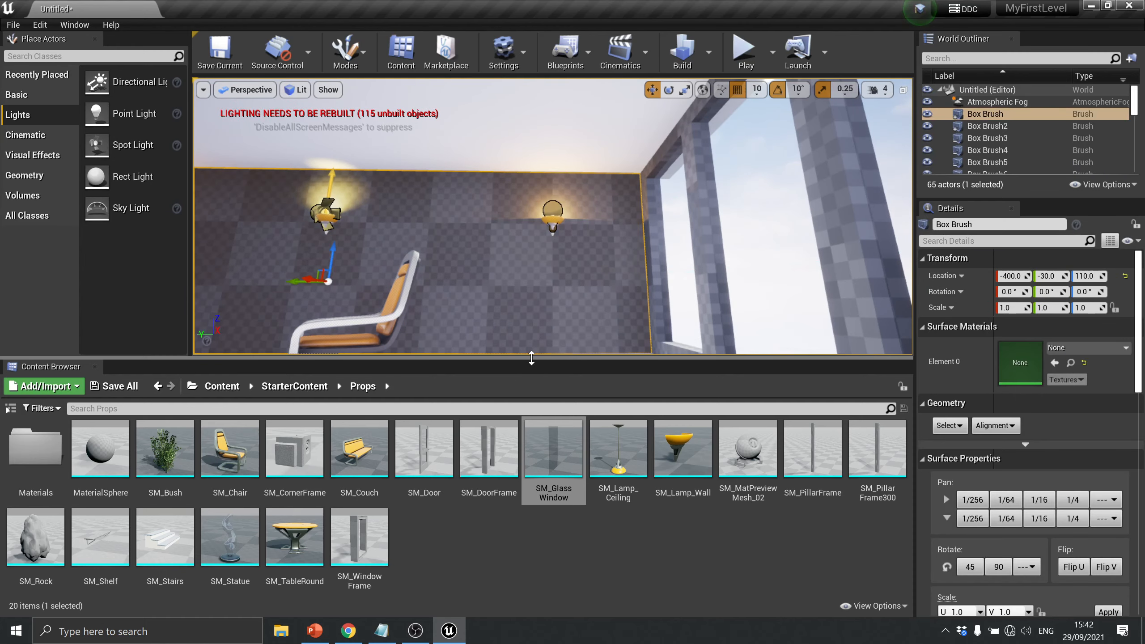
left_click_drag(533, 360, 530, 527)
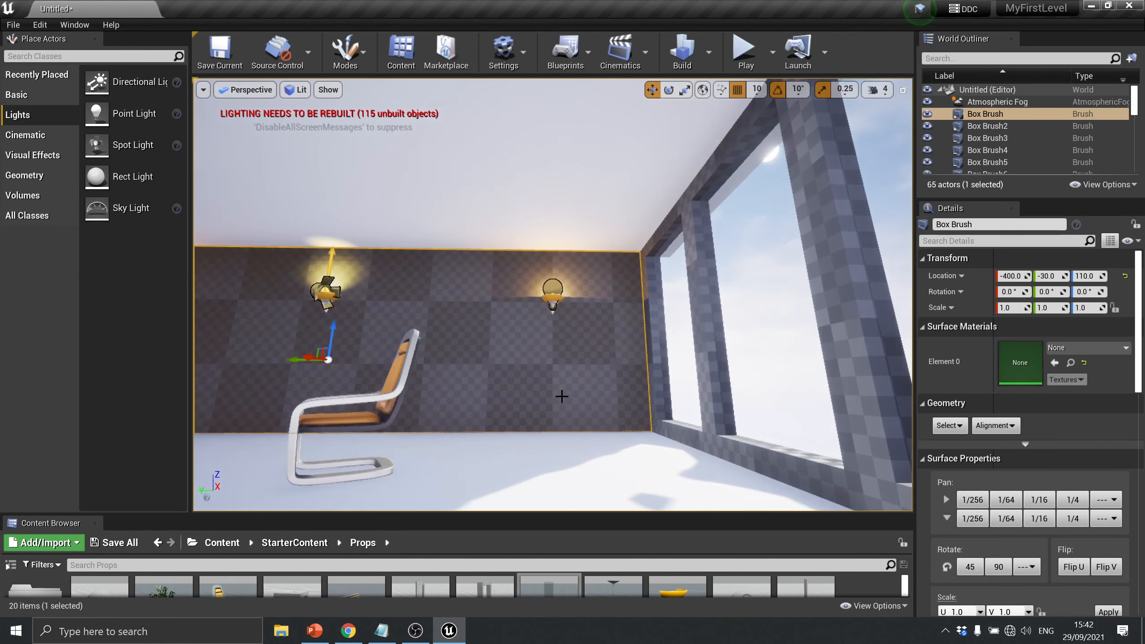
Play the level facing the lamp wall to check the lighting of all three wall lamps, and stop the preview
right_click_drag(554, 416, 611, 443)
key("w")
key("s")
key("w")
key("s")
left_click(744, 50)
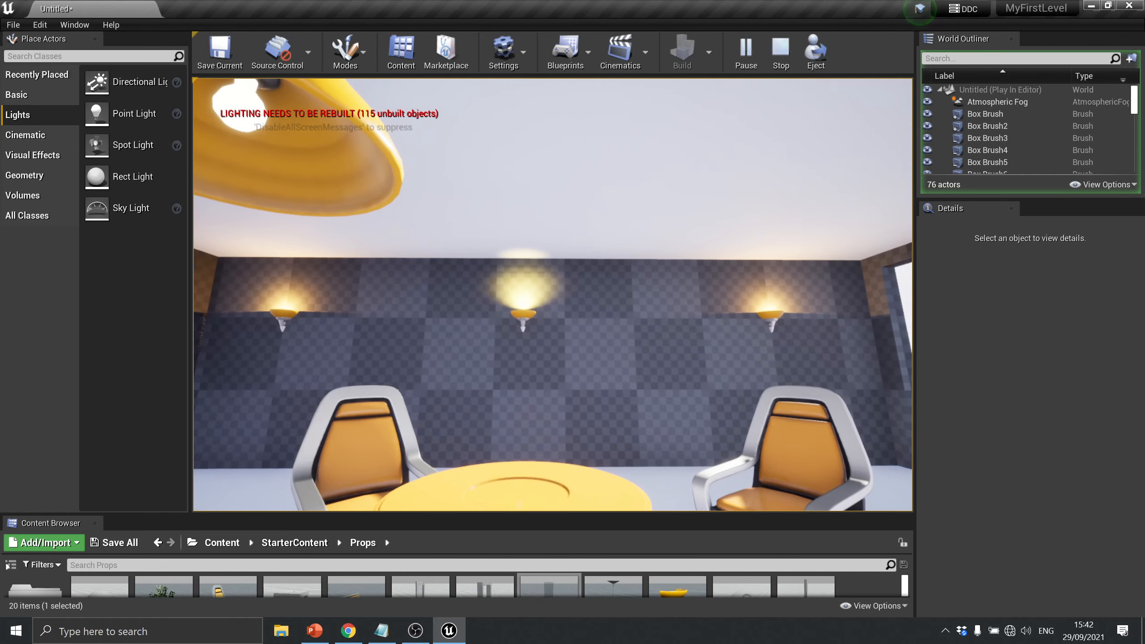
key("Escape")
Select both outer wall lamps' point lights and duplicate them 10 units lower, at Z 210
left_click(775, 302)
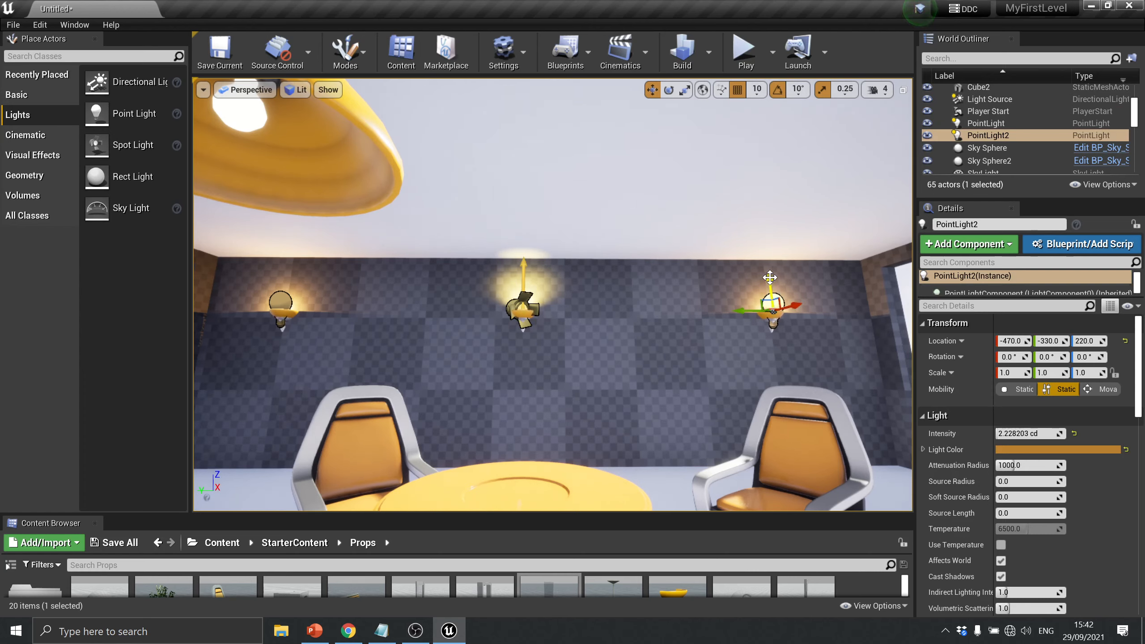
left_click(284, 300, "ctrl")
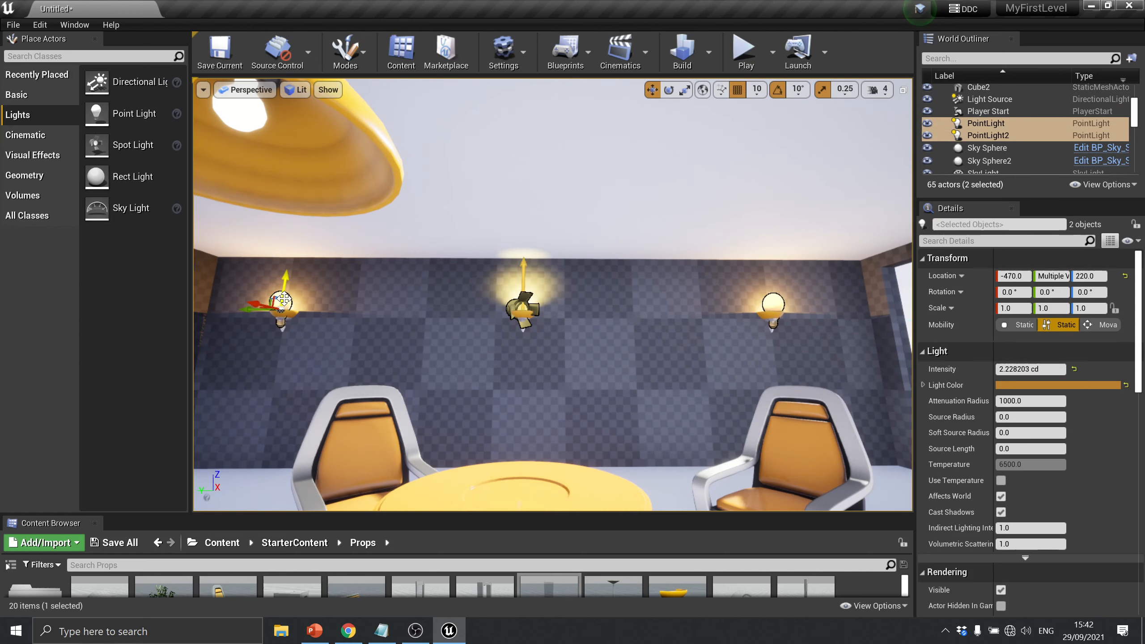
left_click(780, 300, "ctrl")
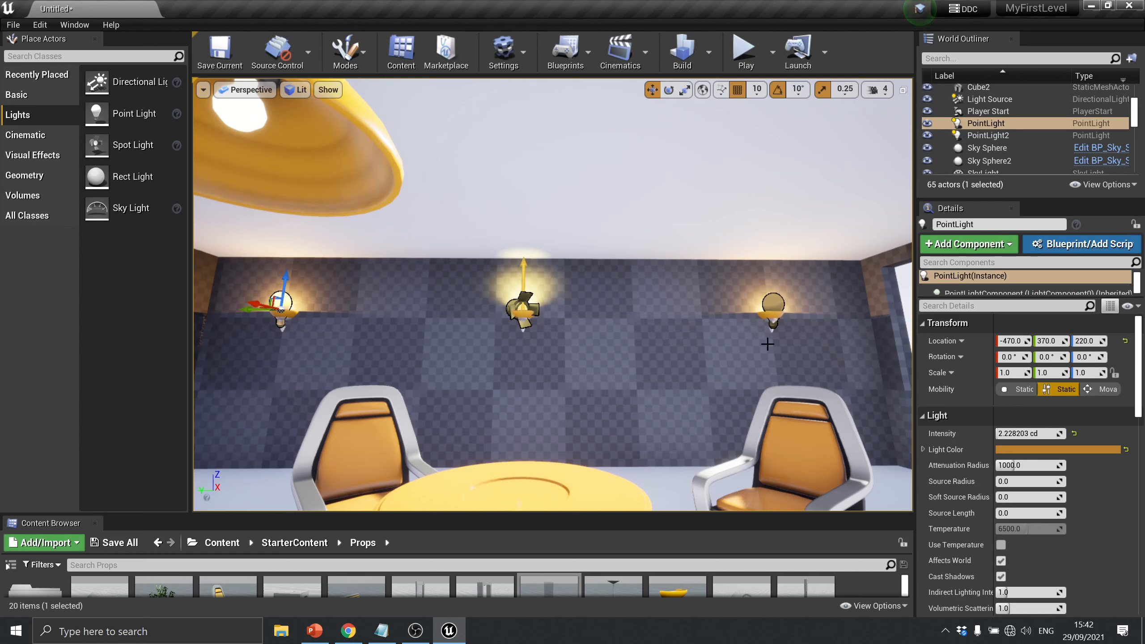
left_click(762, 301, "ctrl")
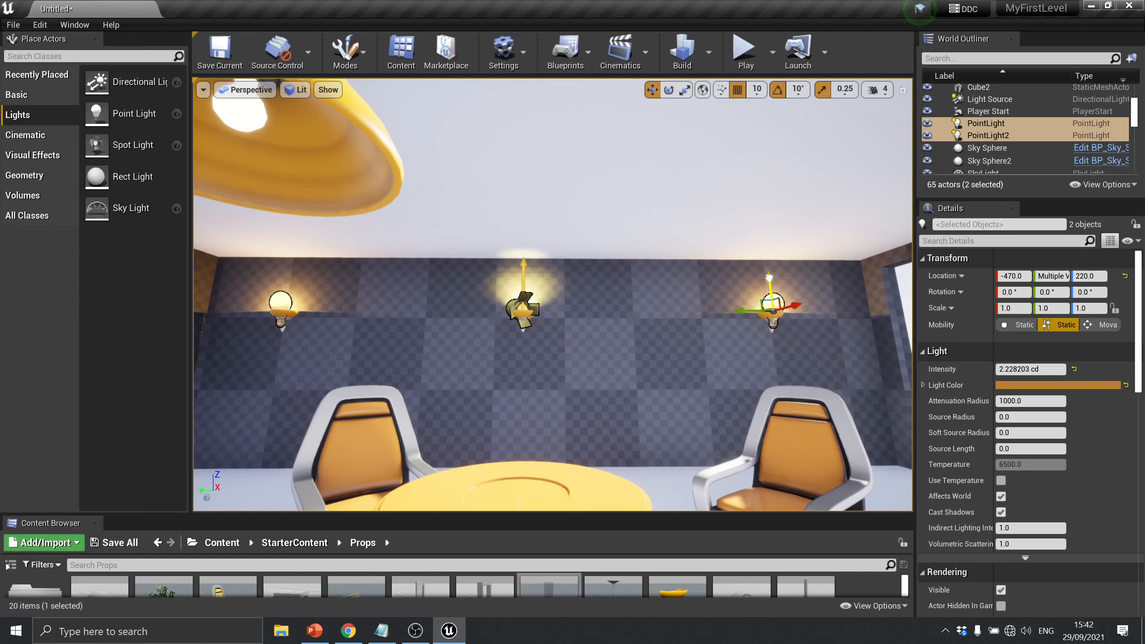
left_click_drag(769, 276, 768, 284, "alt")
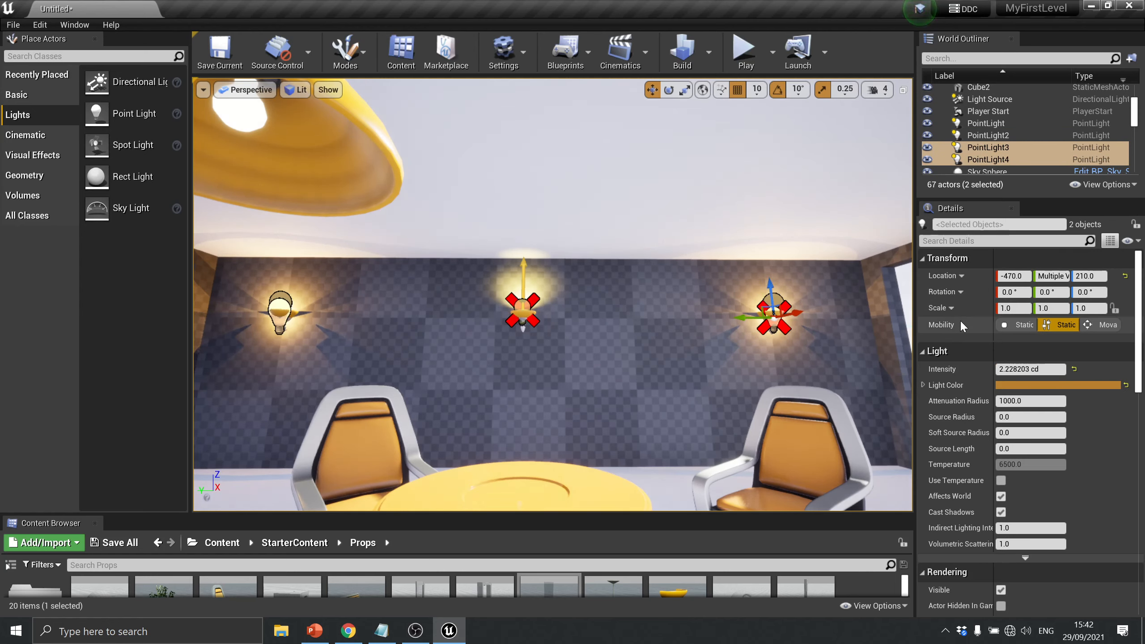
Set the two duplicated point lights' intensity to 0.5 cd and turn off their shadow casting
left_click(997, 369)
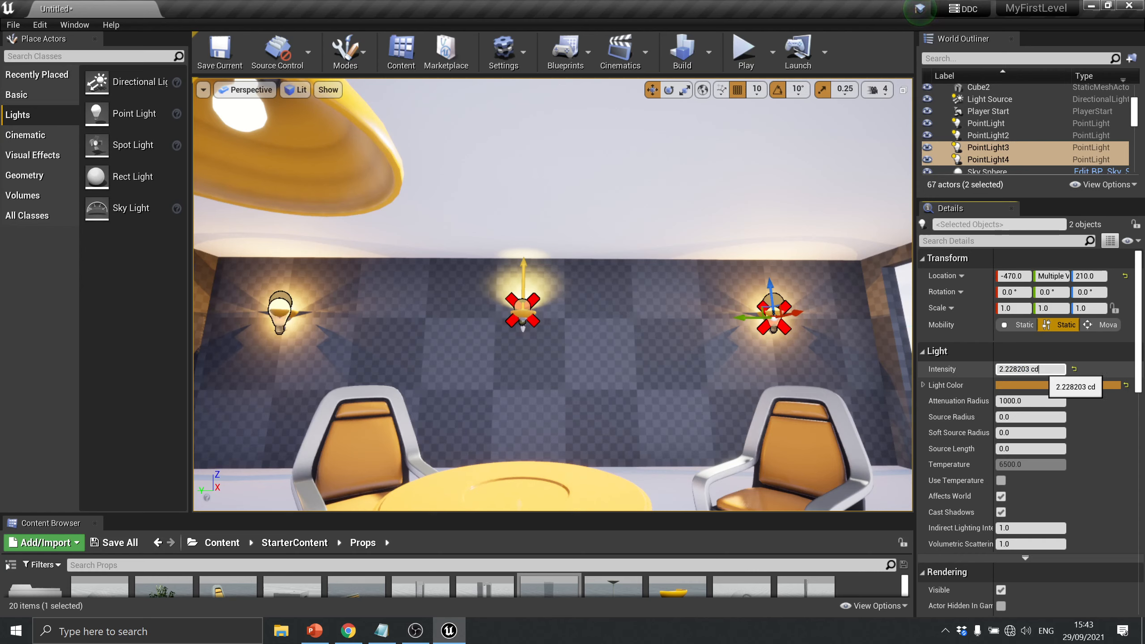
key("ctrl+a")
type(".")
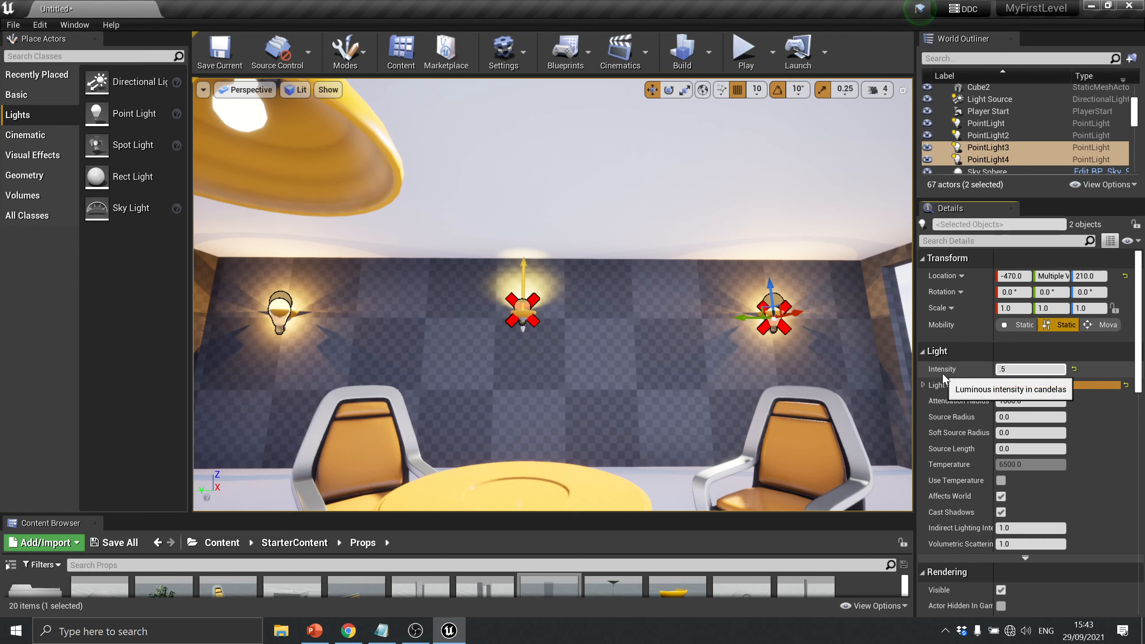
key("Return")
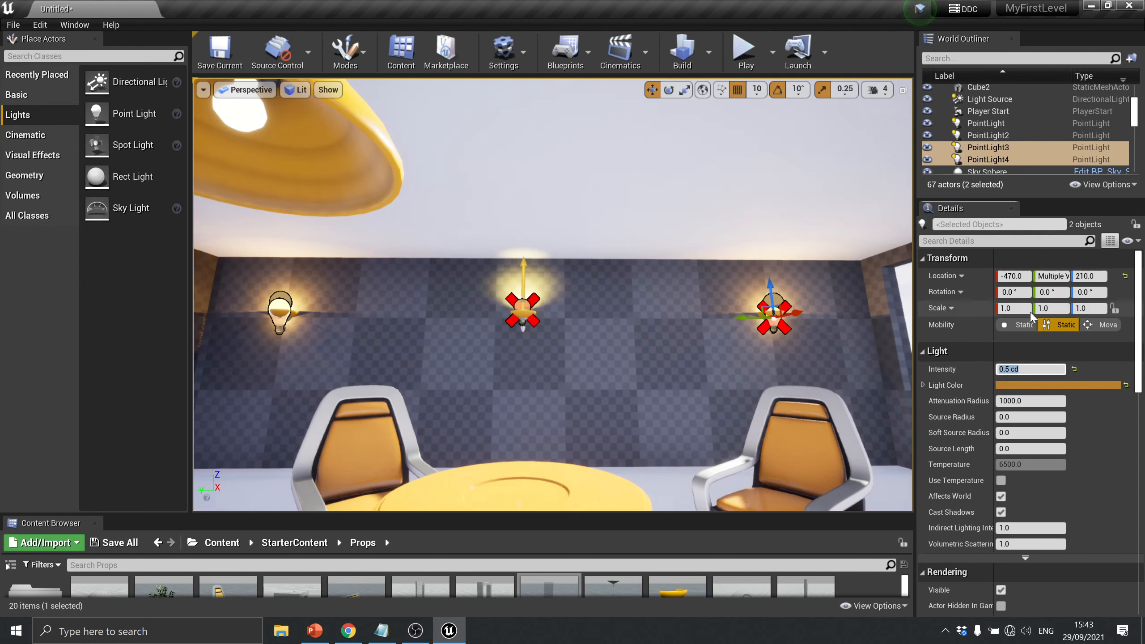
left_click(1000, 512)
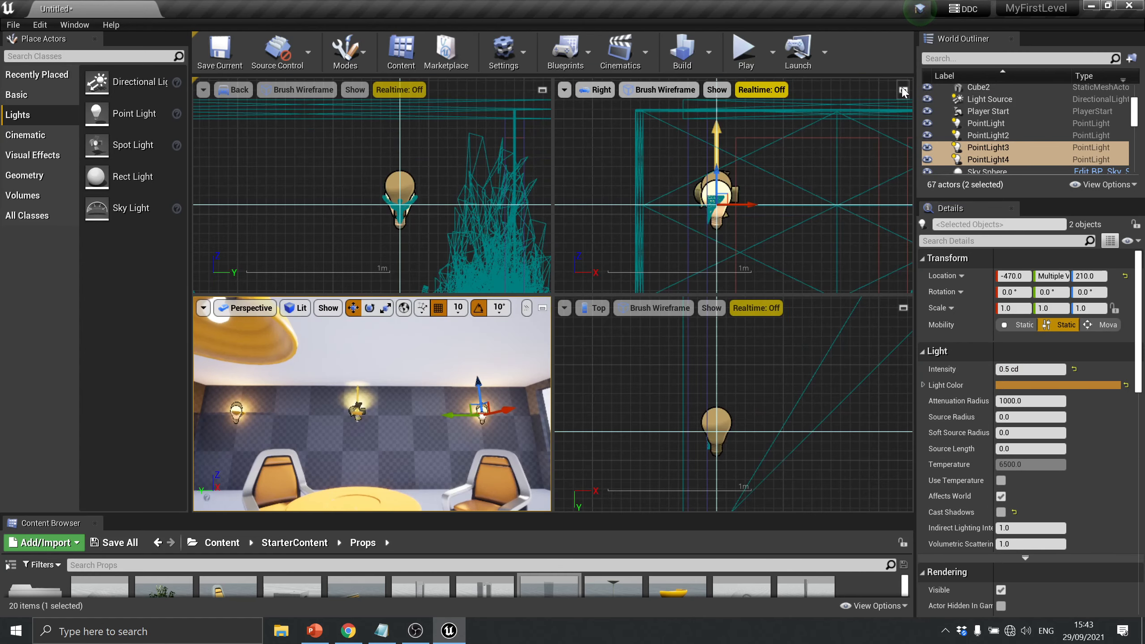
Move the two duplicated wall-lamp point lights 10 units away from the lamp wall, to X -460
left_click(904, 90)
left_click(747, 205)
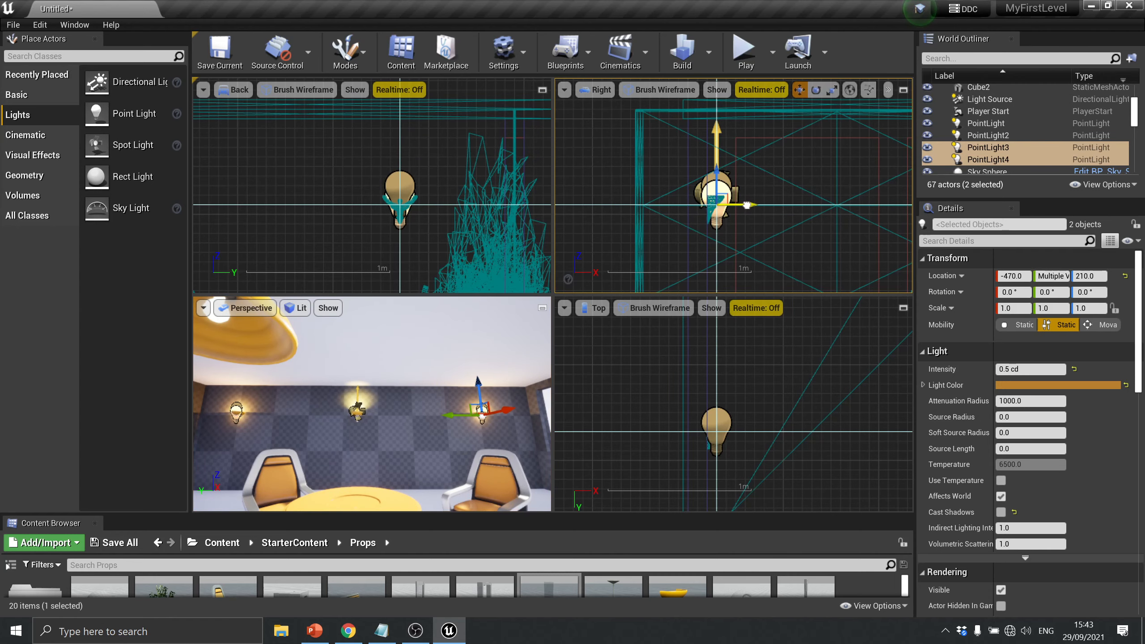
left_click_drag(746, 205, 751, 206)
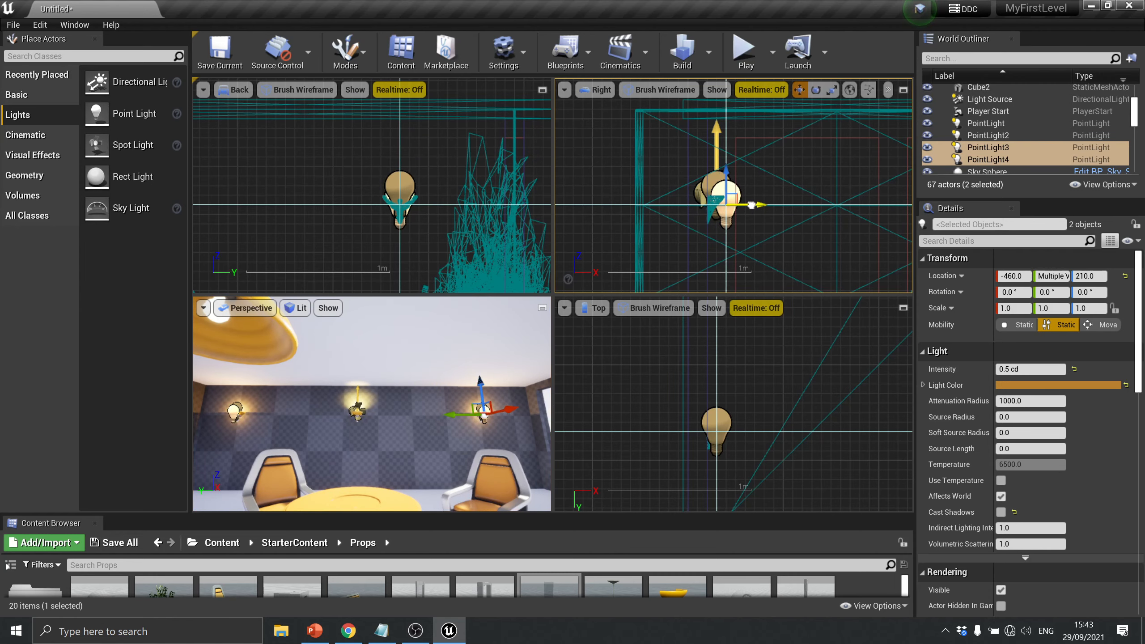
Play the level in the maximized perspective view, inspect the wall lamps' lighting up close and from across the room, and stop the preview
left_click(744, 50)
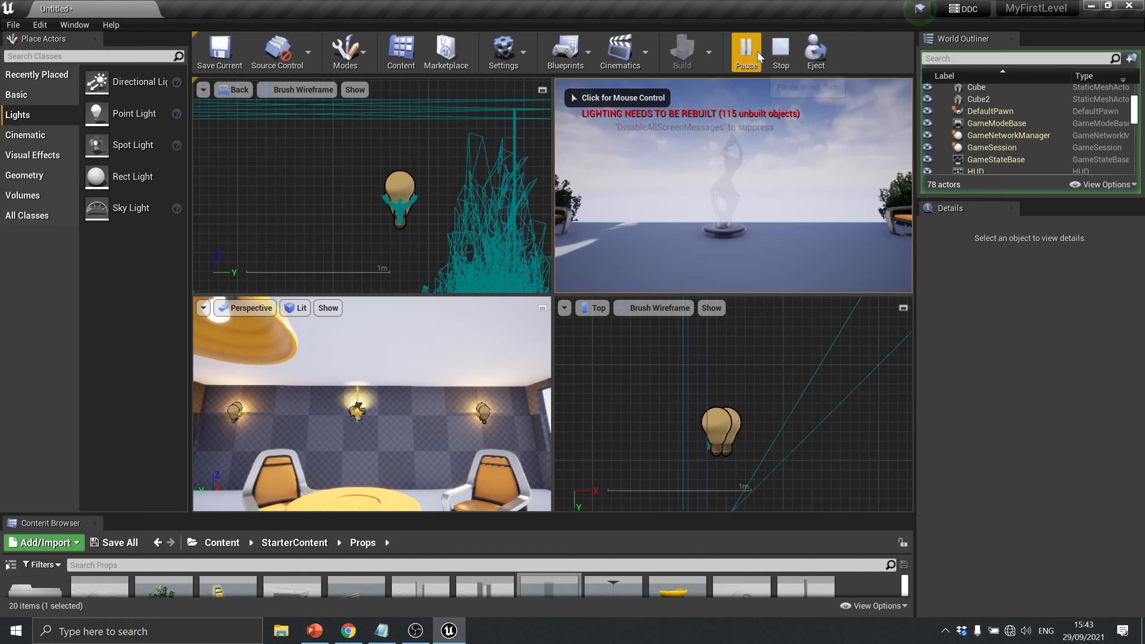
left_click(781, 50)
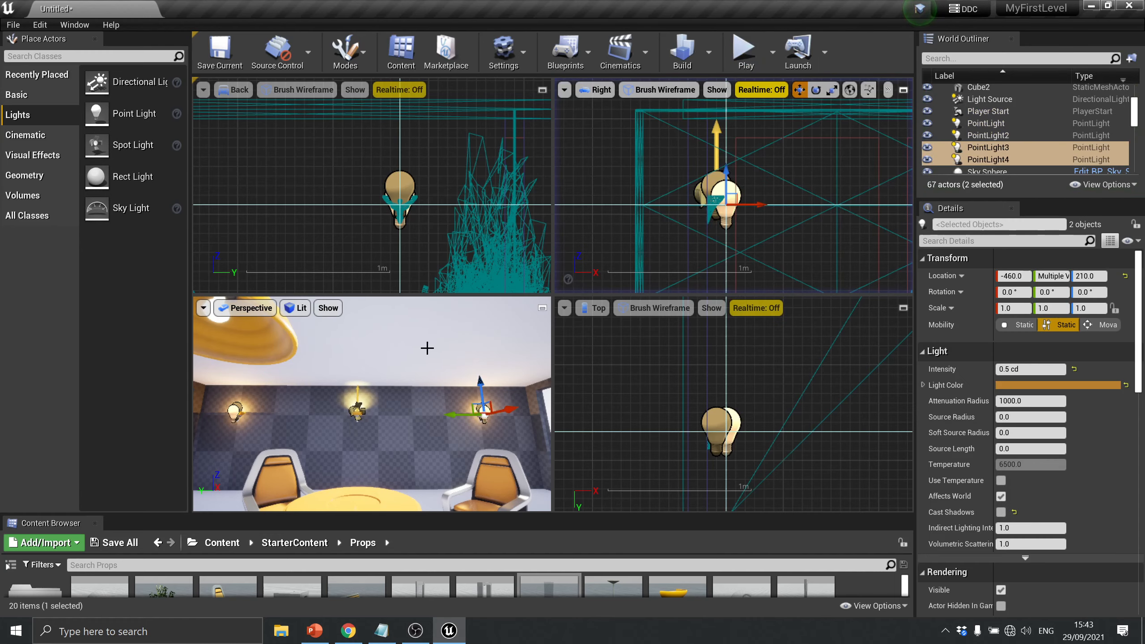
left_click(542, 308)
left_click(744, 49)
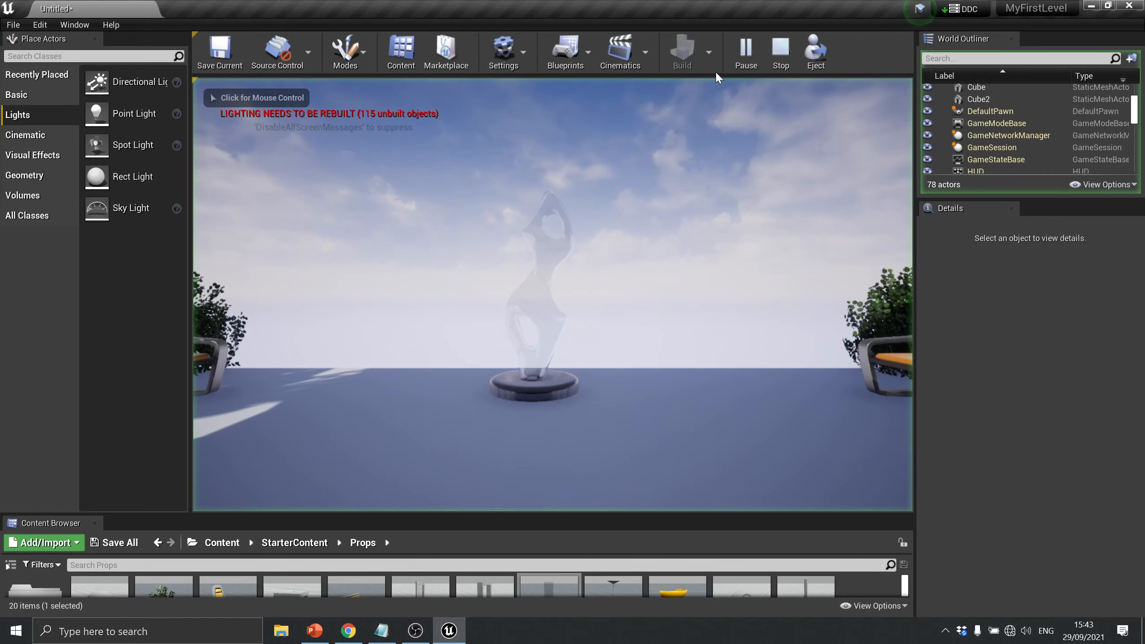
left_click(775, 147)
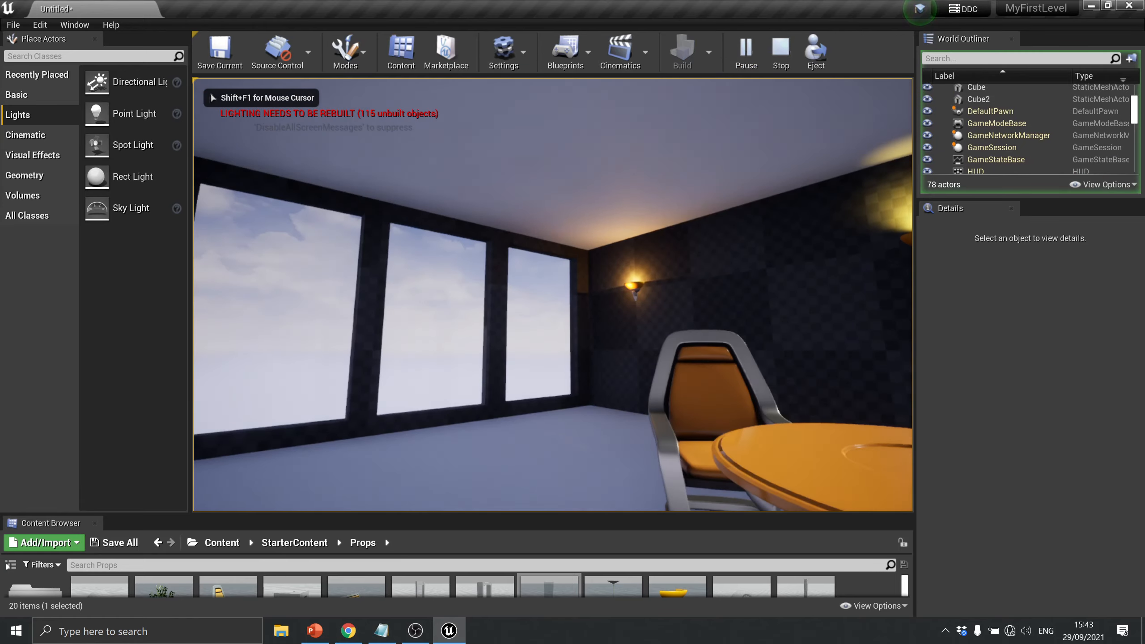
key("s")
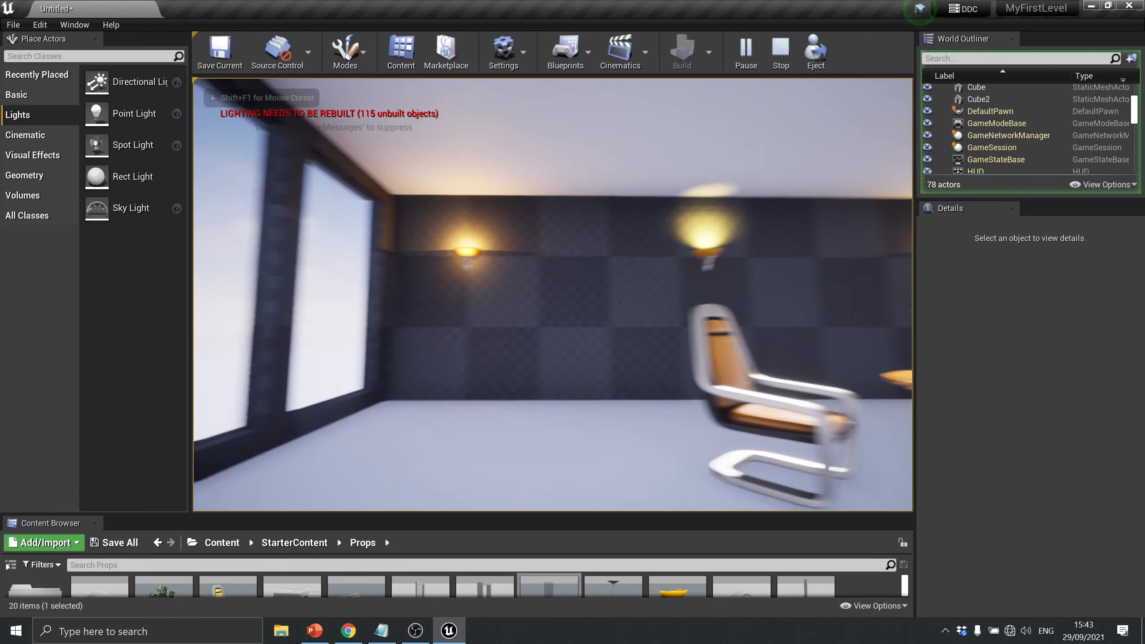
key("w")
key("s")
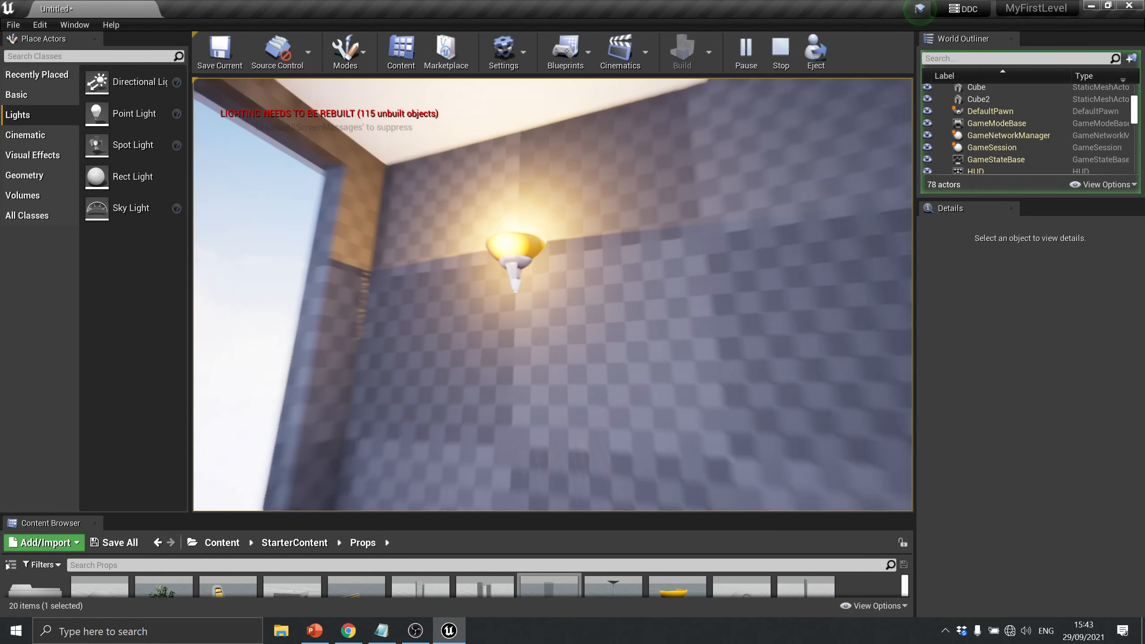
key("s")
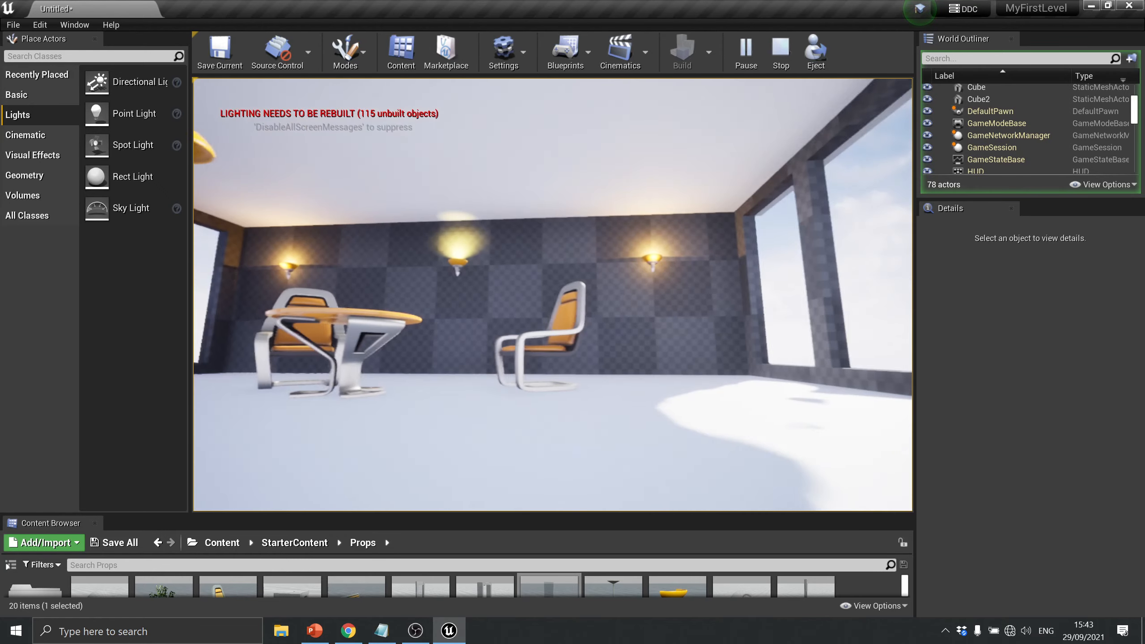
key("w")
key("Escape")
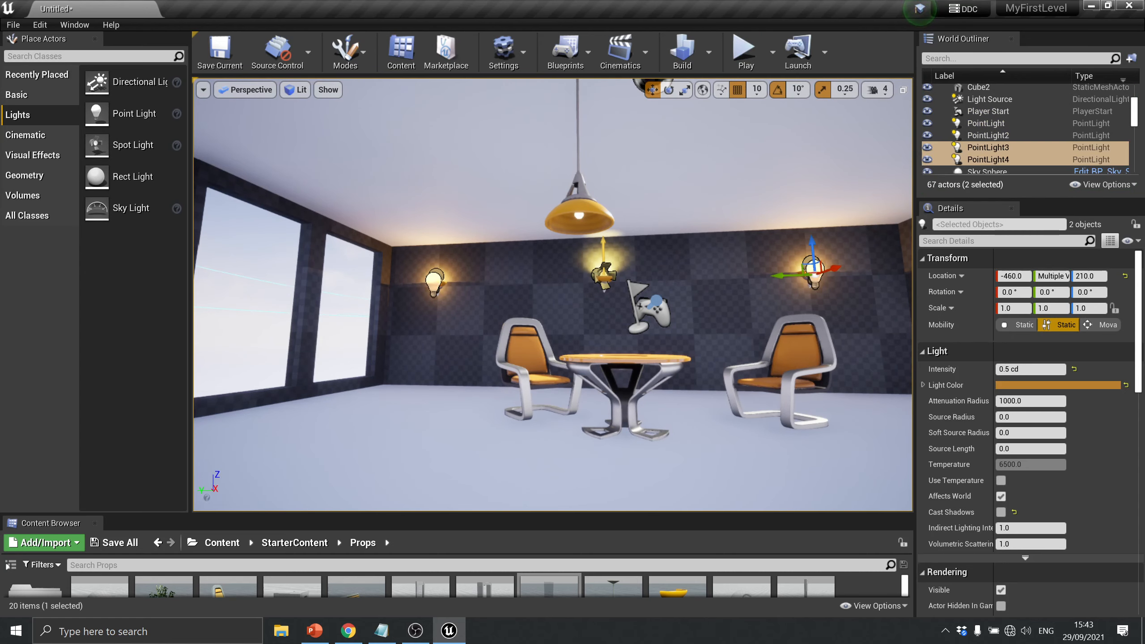
Duplicate the original point light of the wall lamp nearest the windows to the ceiling lamp's location at X -10, Y 40
left_click(434, 281)
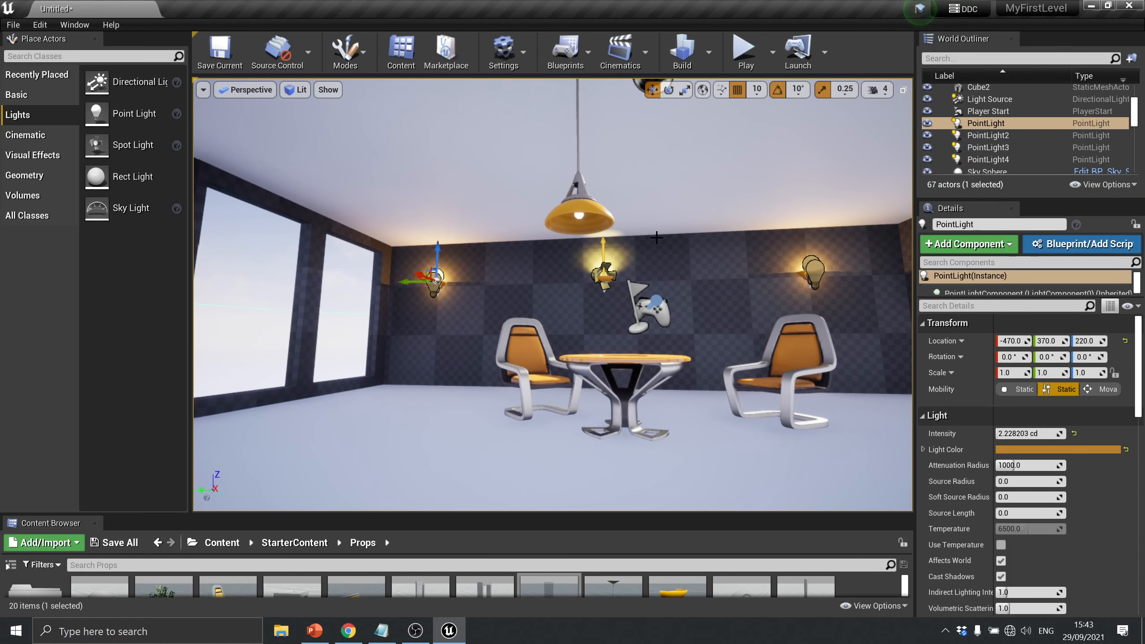
left_click(902, 92)
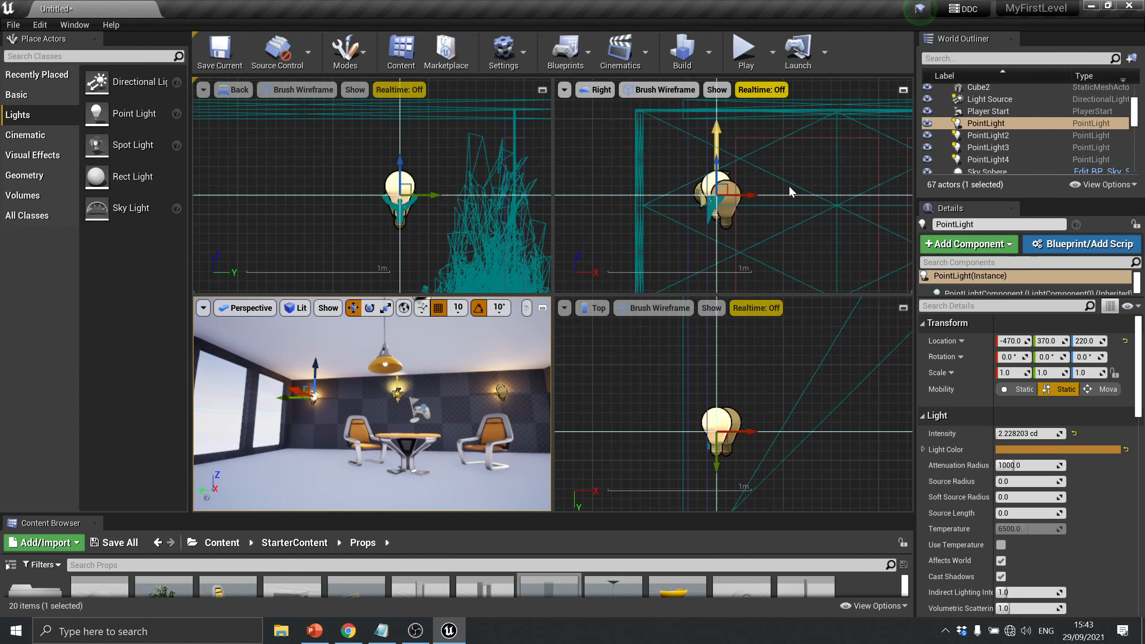
right_click_drag(758, 359, 716, 360)
scroll(715, 356, "down", 5)
right_click_drag(822, 351, 702, 440)
right_click_drag(774, 412, 782, 410)
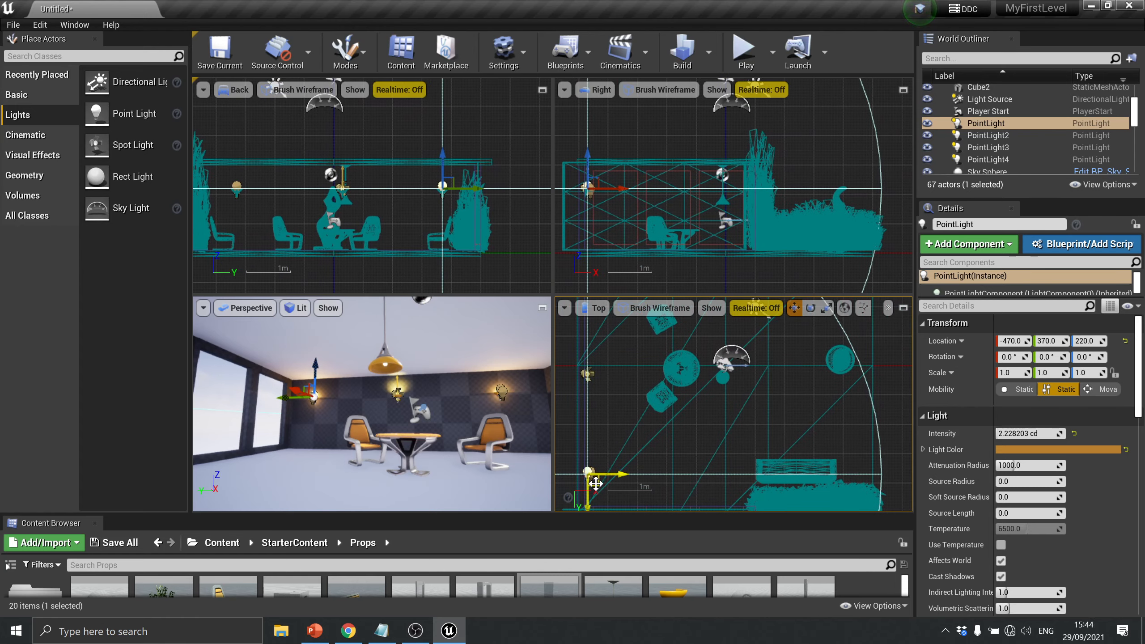
left_click_drag(595, 483, 731, 386, "alt")
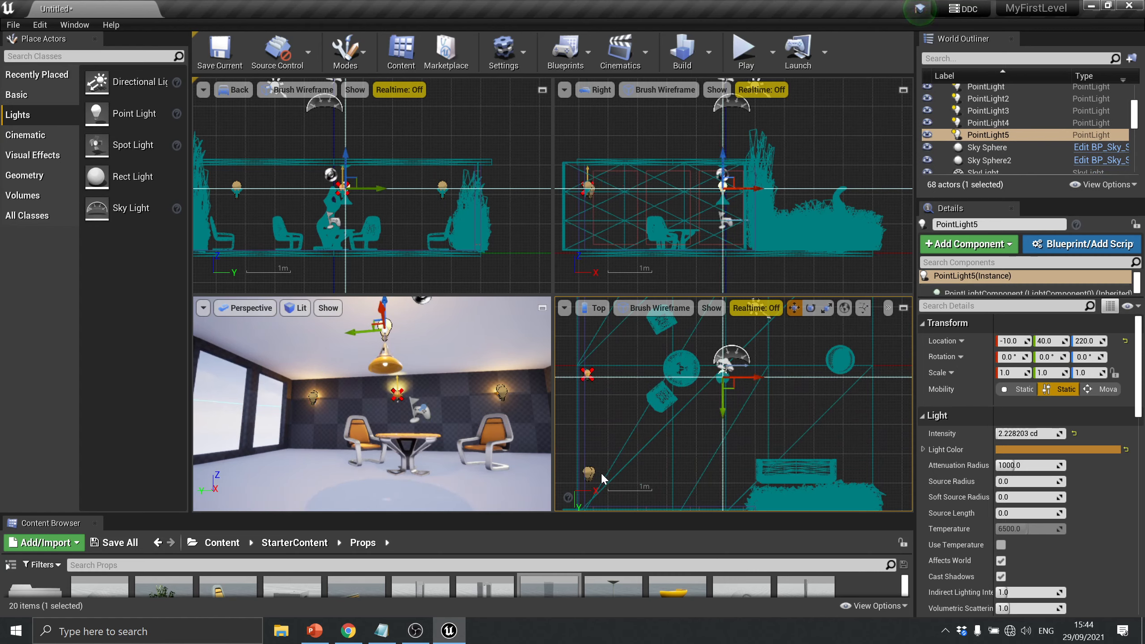
Lower the duplicated point light to Z 160 so it sits at the ceiling lamp's shade
mouse_move(723, 164)
left_mouse_down()
mouse_move(724, 182)
mouse_move(722, 157)
left_mouse_up()
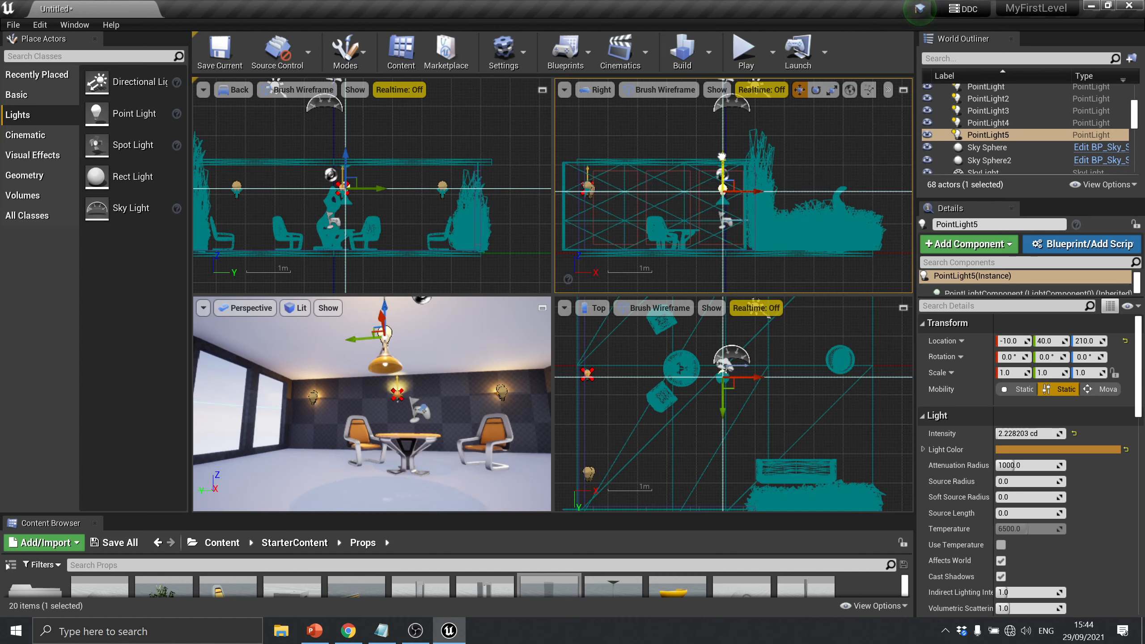
left_click_drag(721, 156, 716, 168)
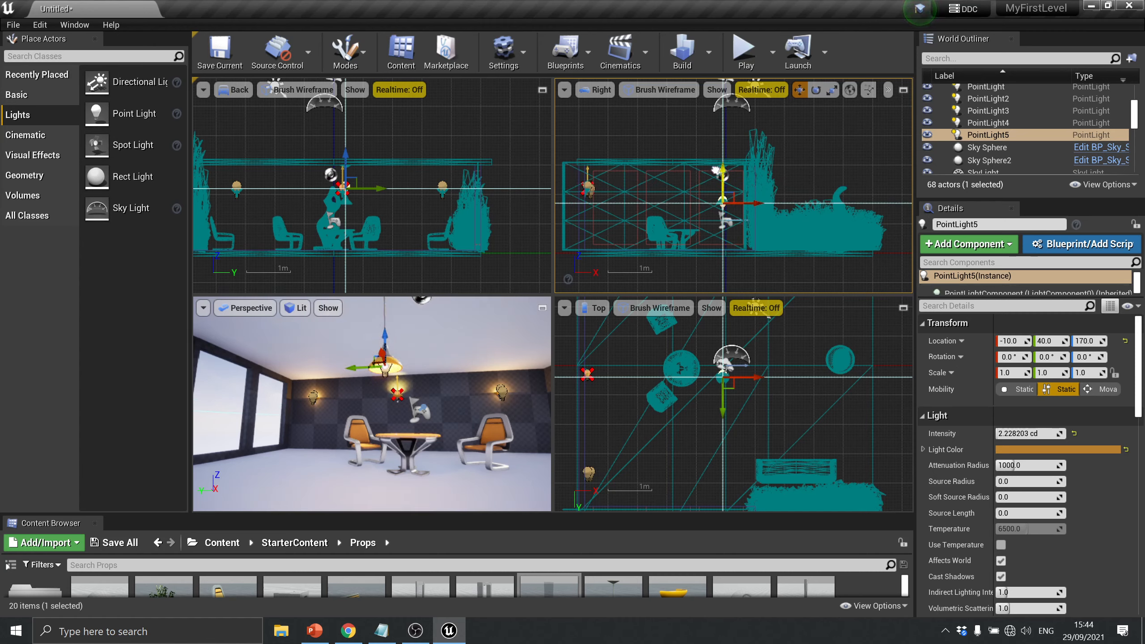
mouse_move(716, 169)
left_mouse_down()
mouse_move(720, 197)
mouse_move(726, 171)
left_mouse_up()
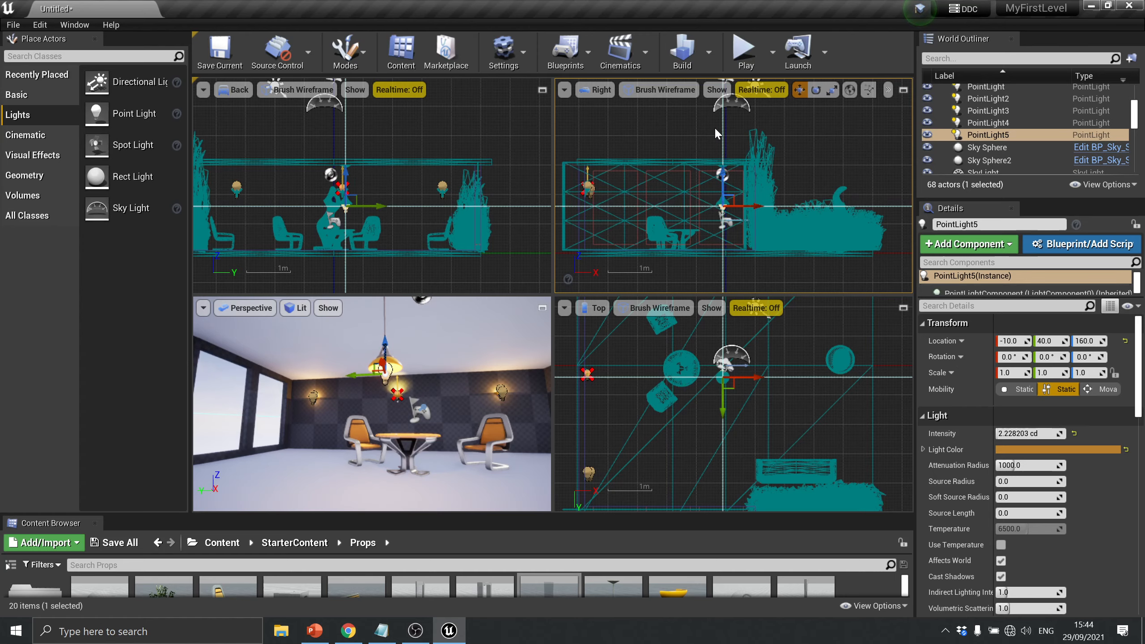
Play the level in the maximized perspective view to check the ceiling lamp's light, and stop the preview
left_click(745, 54)
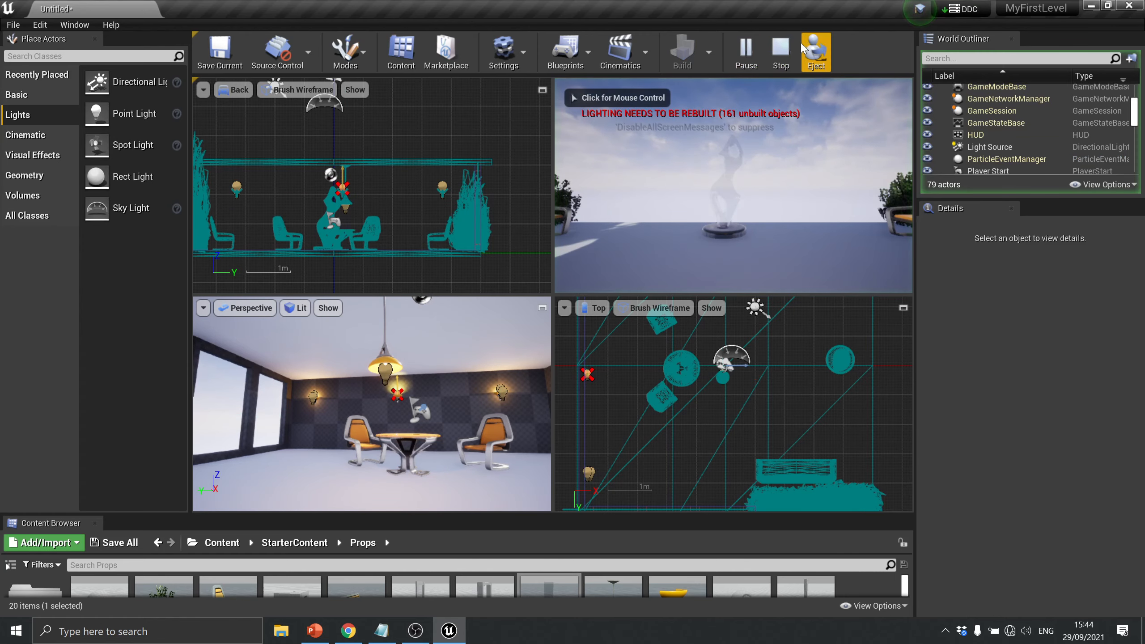
left_click(780, 51)
left_click(542, 308)
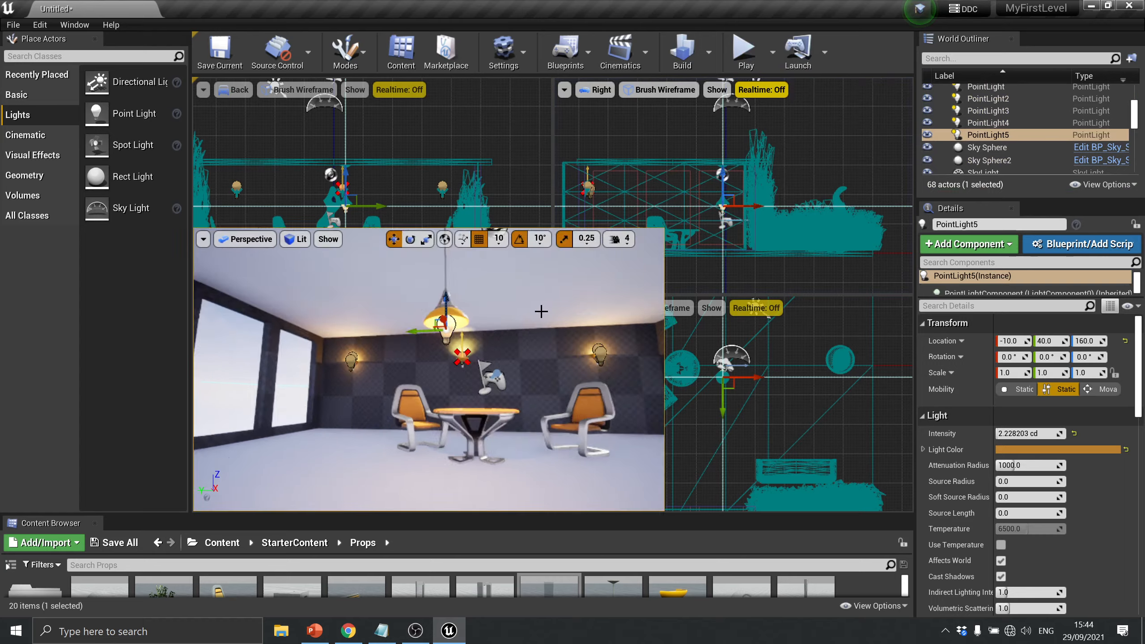
left_click(748, 49)
left_click(676, 203)
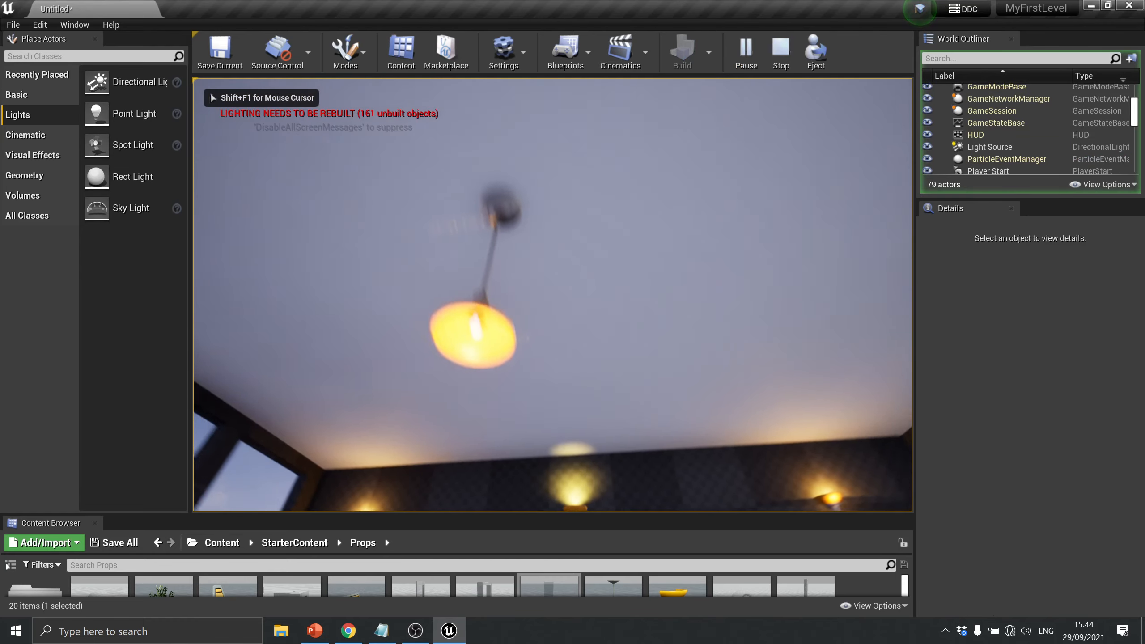
key("Escape")
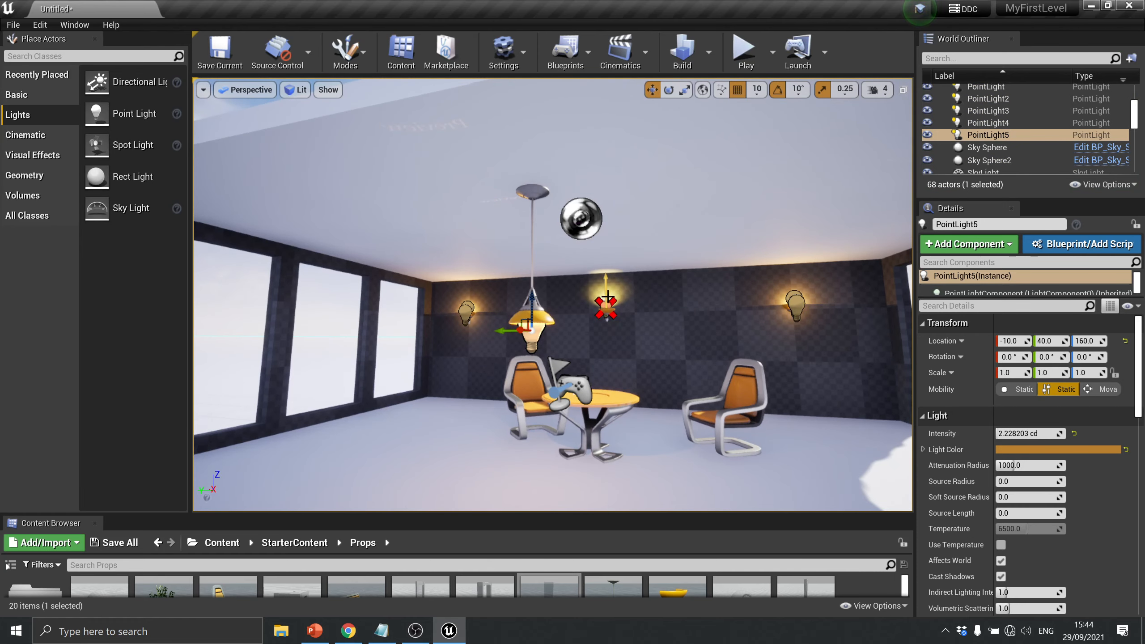
right_click_drag(618, 285, 607, 285)
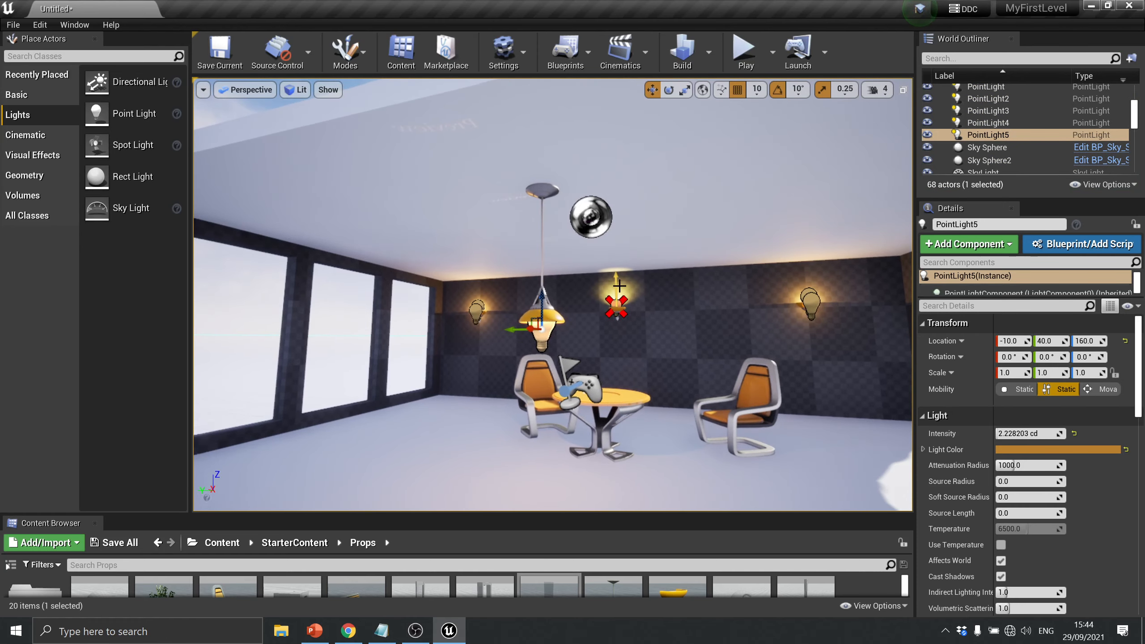
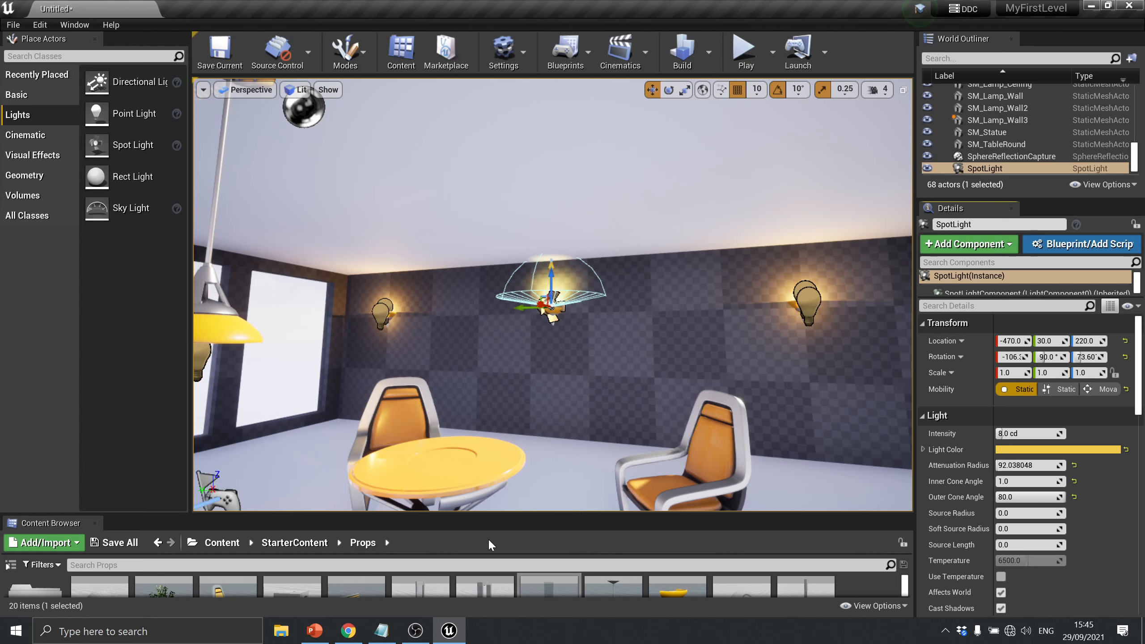
Enlarge the Content Browser and open the Materials folder of StarterContent
left_click_drag(488, 515, 434, 308)
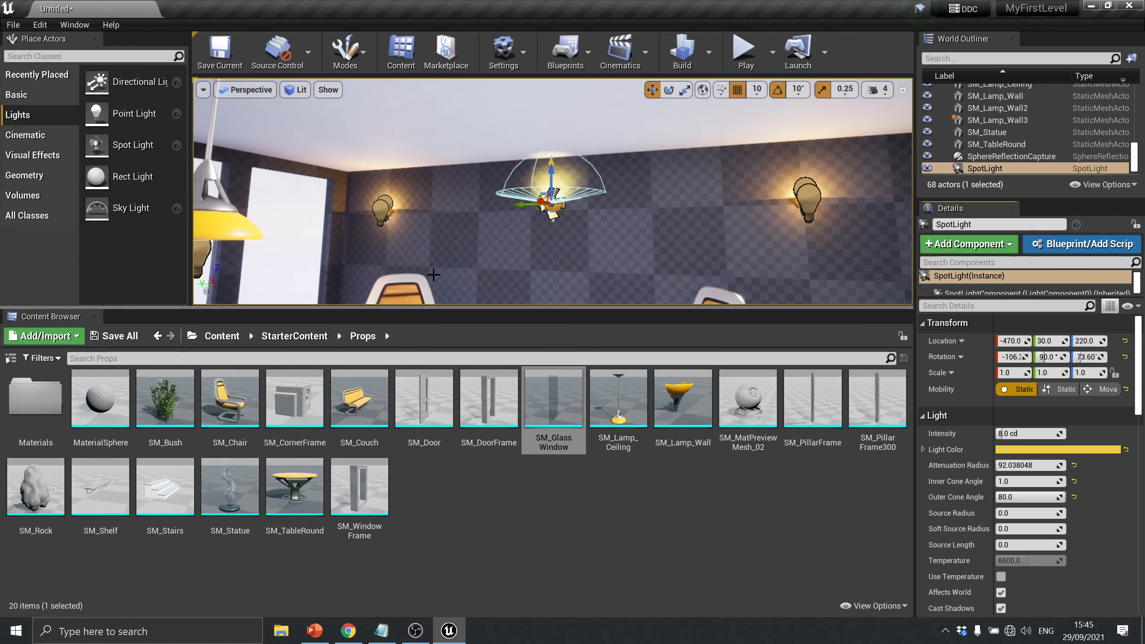
left_click(279, 343)
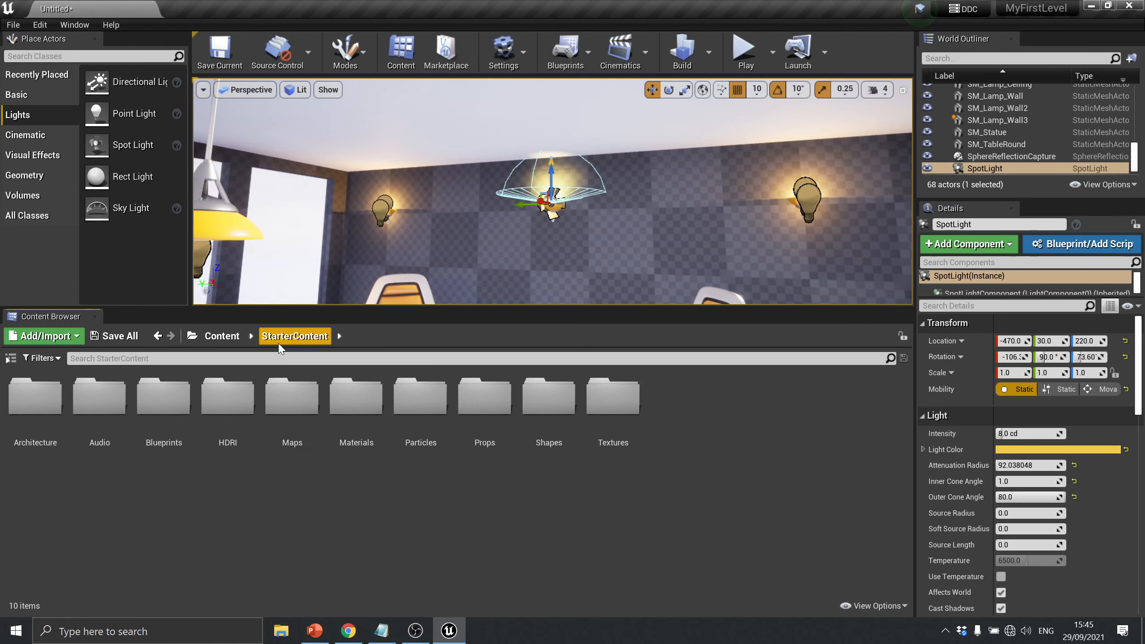
double_click(359, 396)
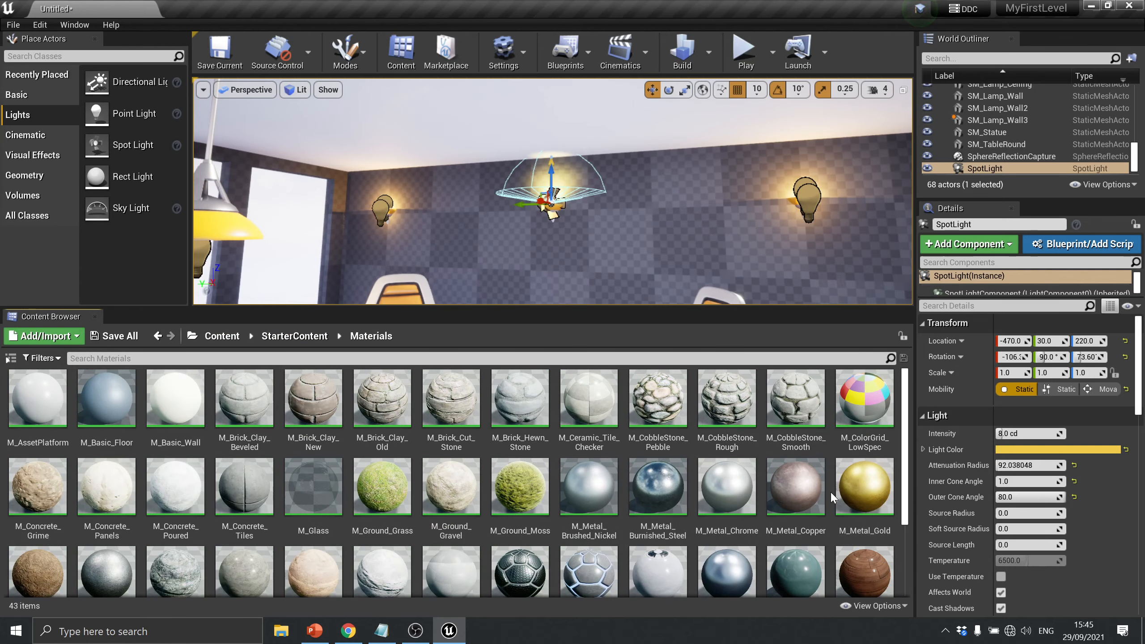
Apply the M_Wood_Floor_Walnut_Worn material to the building's floor
scroll(832, 497, "down", 1)
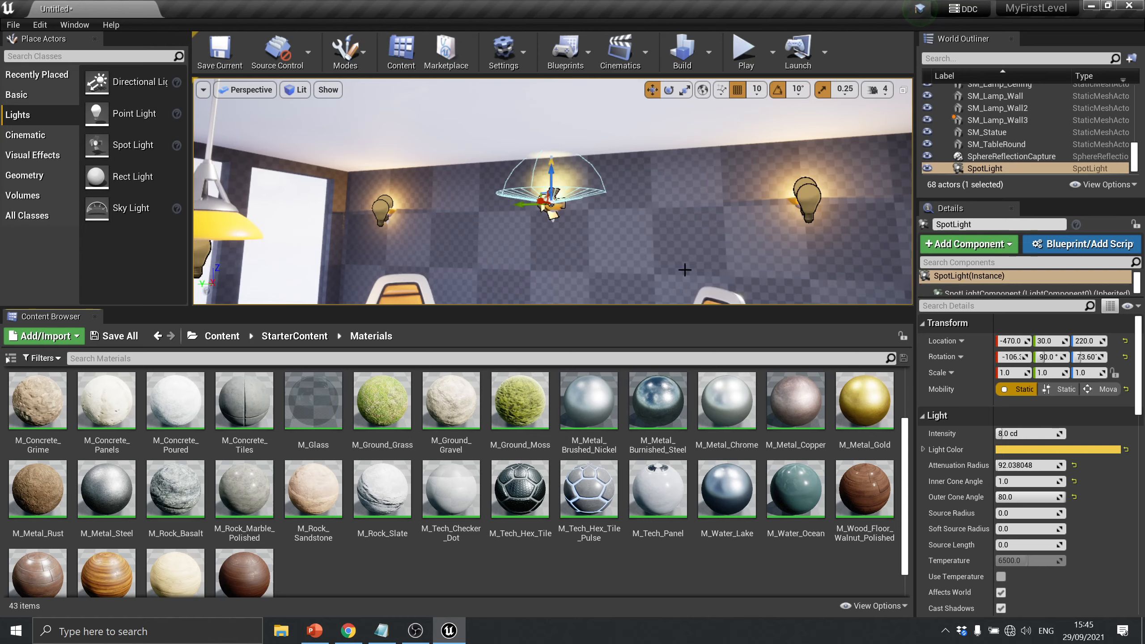
scroll(458, 533, "down", 1)
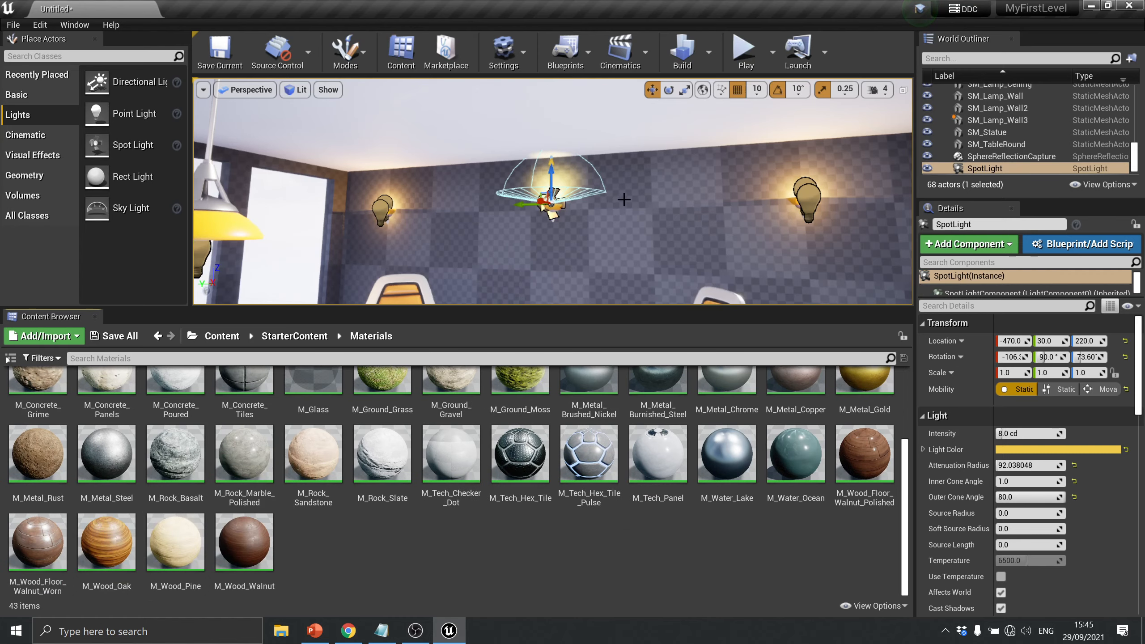
right_click_drag(624, 200, 624, 200)
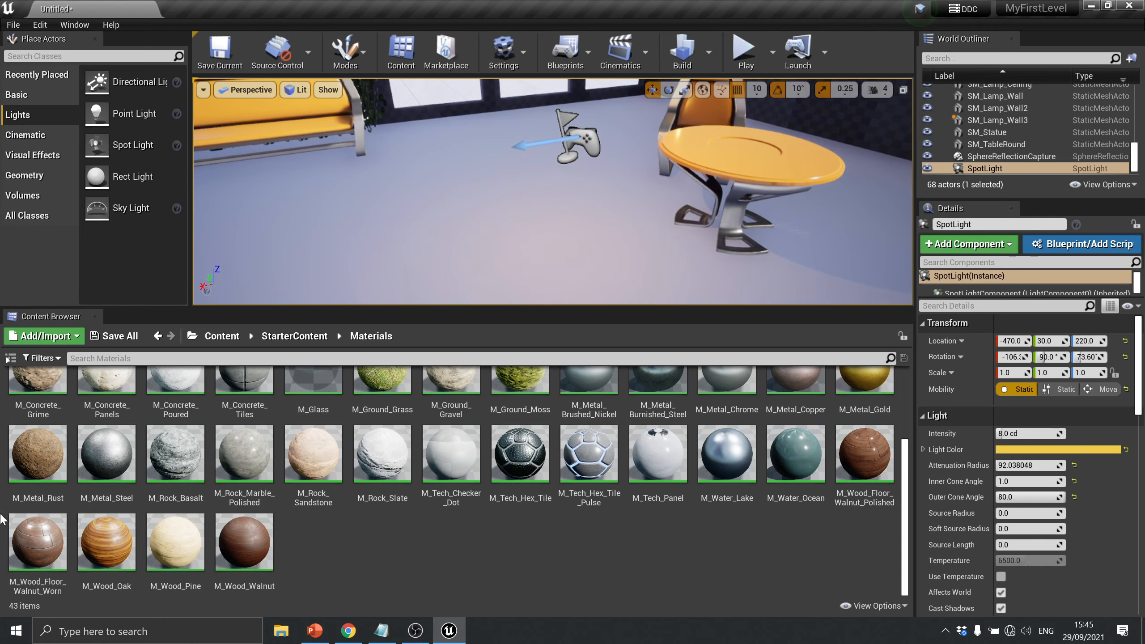
left_click_drag(38, 541, 415, 235)
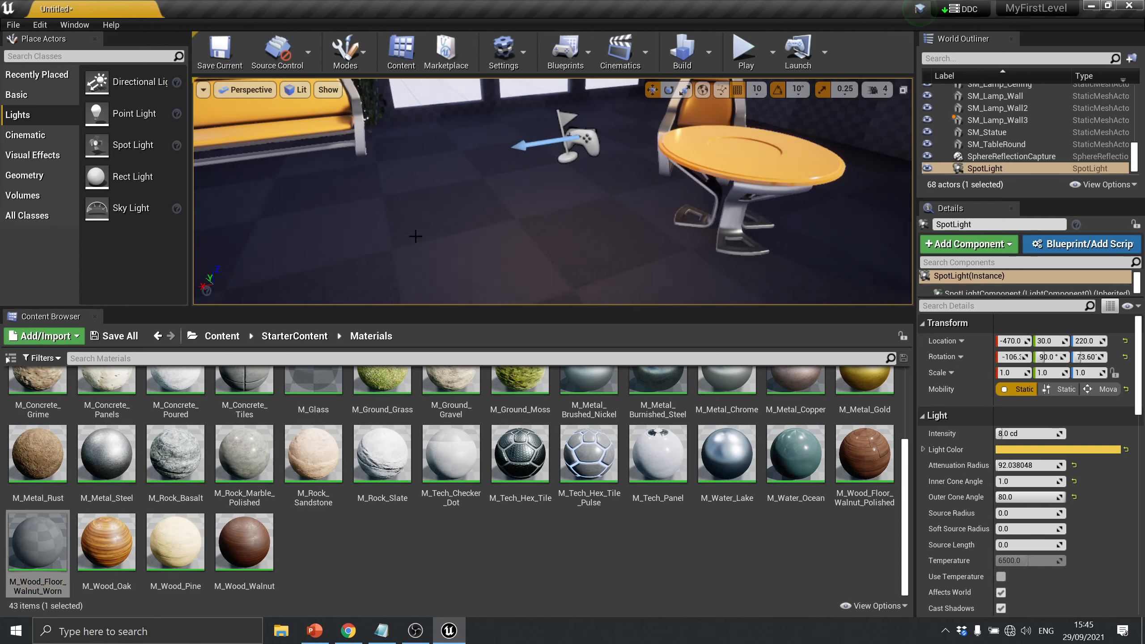
scroll(416, 235, "down", 5)
right_click_drag(418, 244, 418, 244)
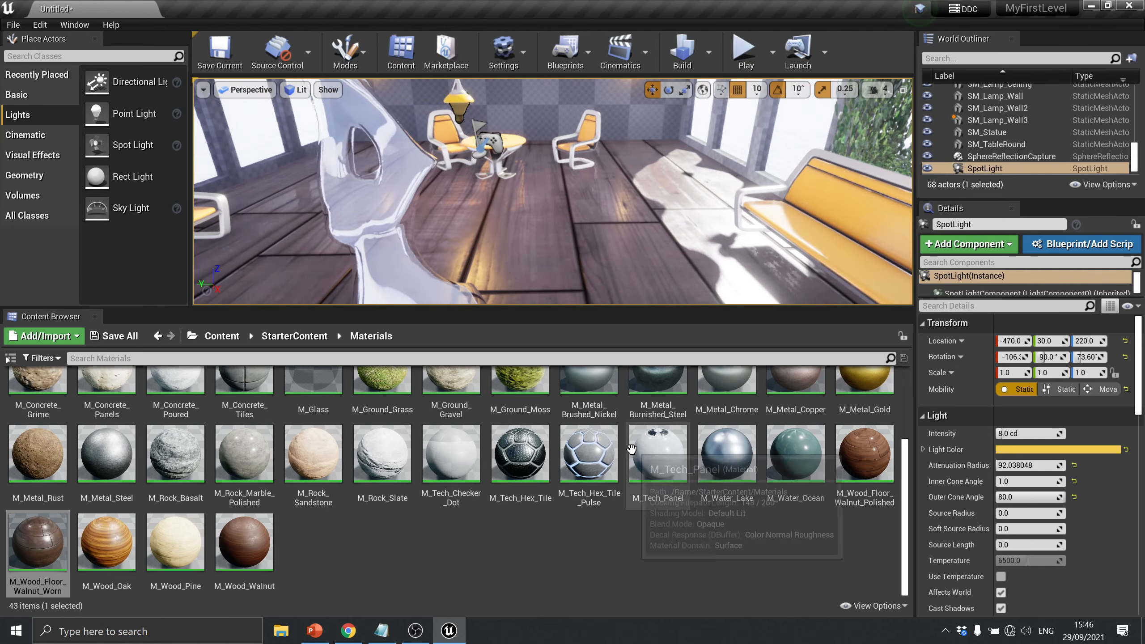
Apply the M_Basic_Wall material to the frame surface around the side windows
scroll(635, 450, "up", 1)
scroll(635, 449, "up", 3)
right_click_drag(552, 190, 553, 190)
left_click_drag(176, 396, 603, 131)
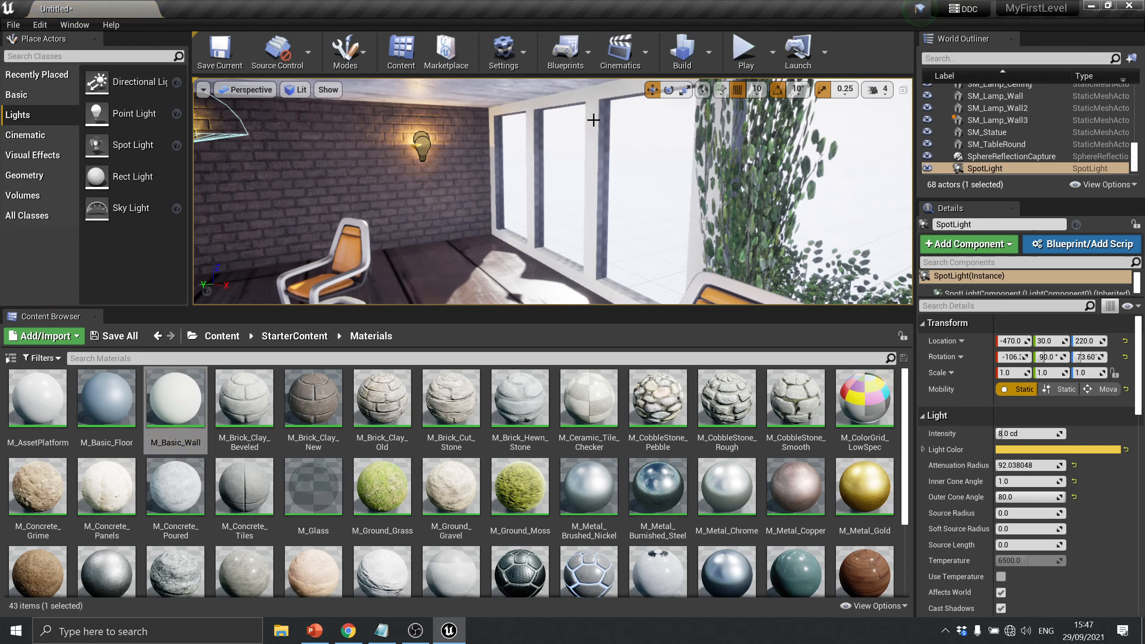
Enlarge the viewport's height, play the level to inspect the new floor and window-frame materials, and stop the preview
scroll(419, 203, "down", 6)
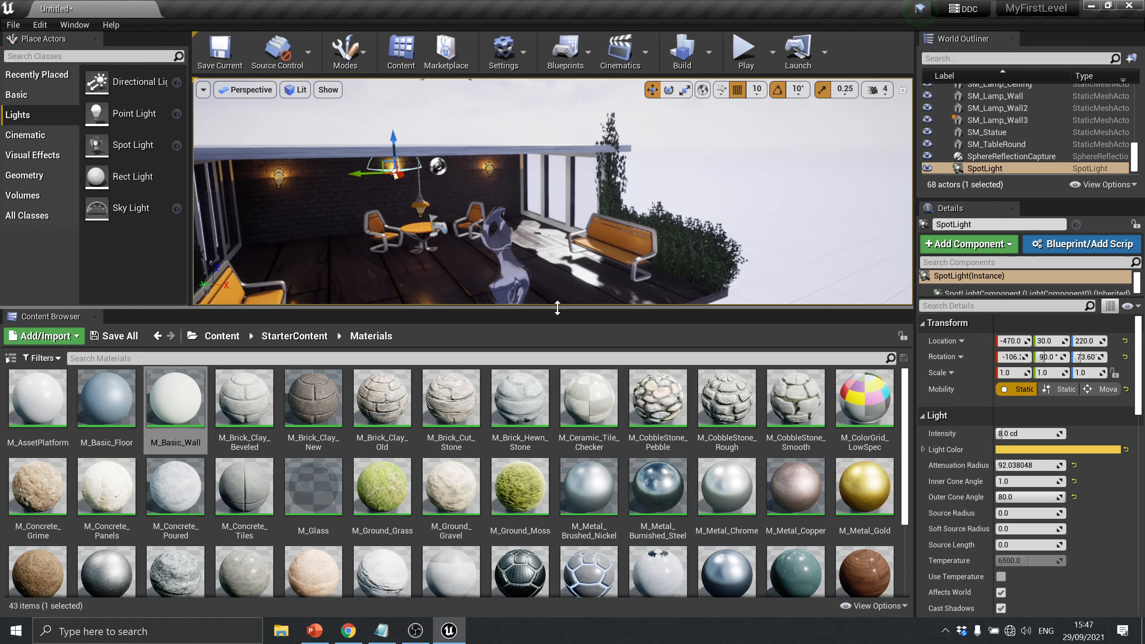
left_click_drag(556, 314, 554, 473)
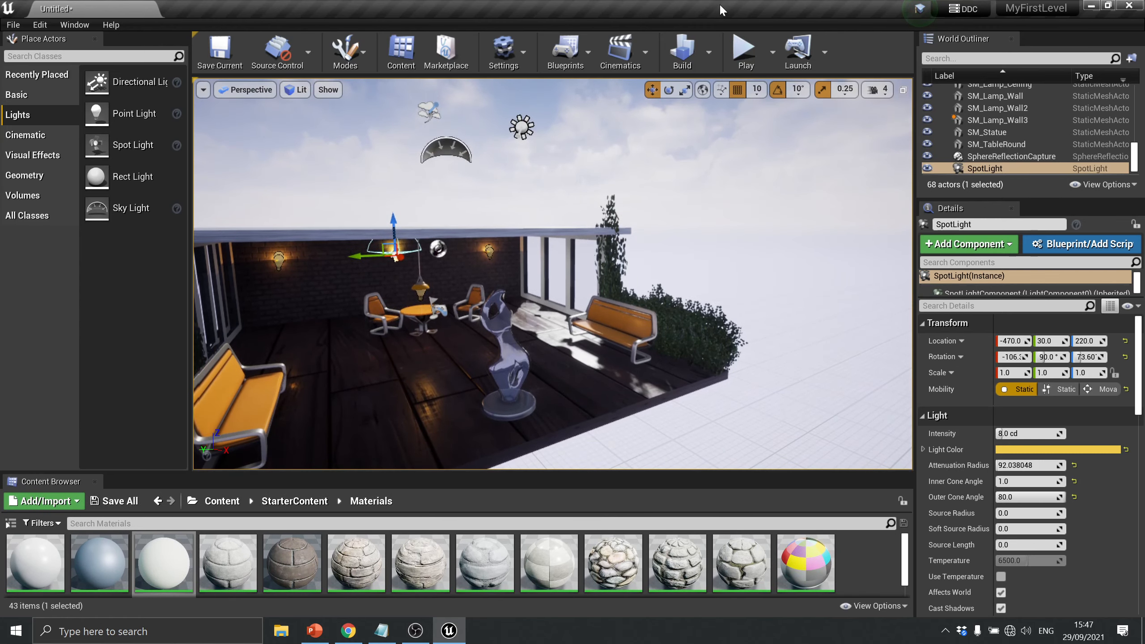
left_click(739, 48)
left_click(663, 269)
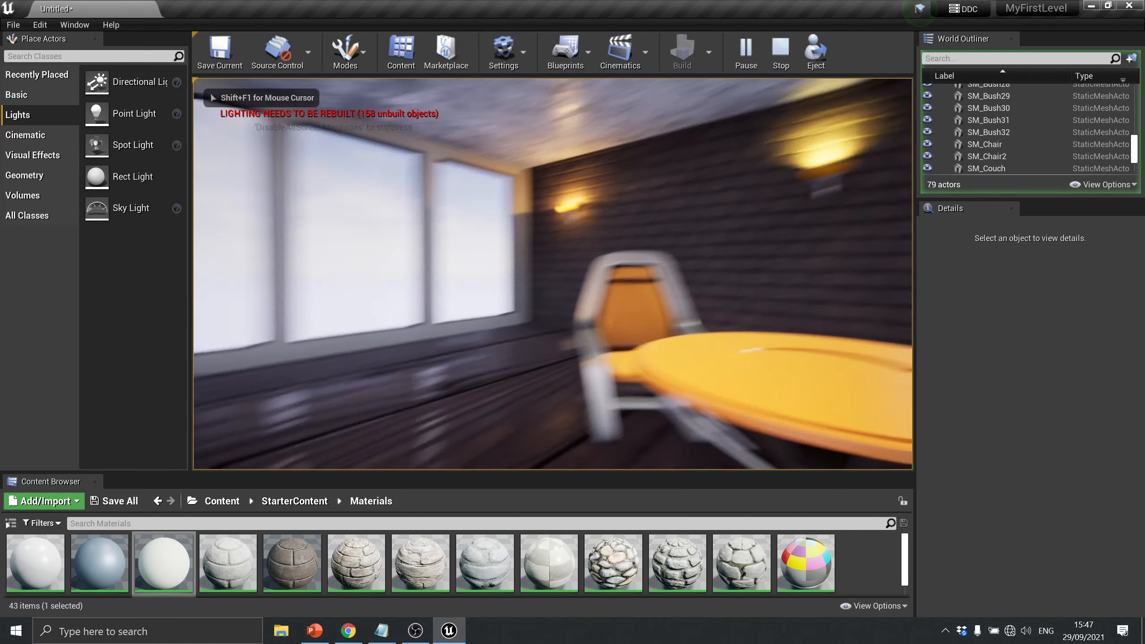
key("w")
key("w")
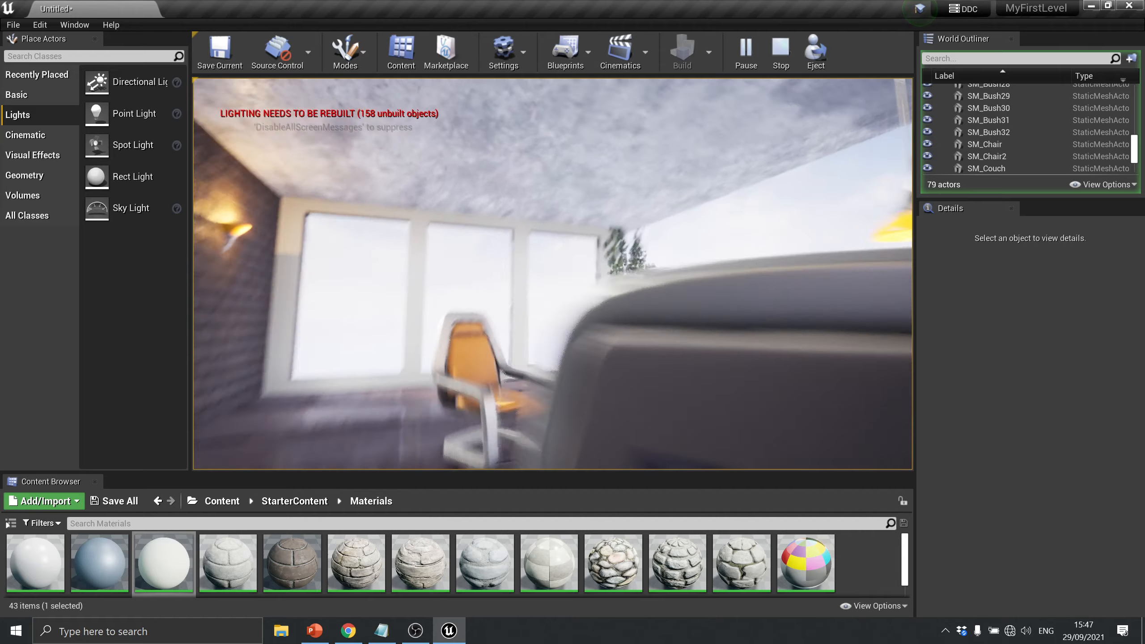
key("w")
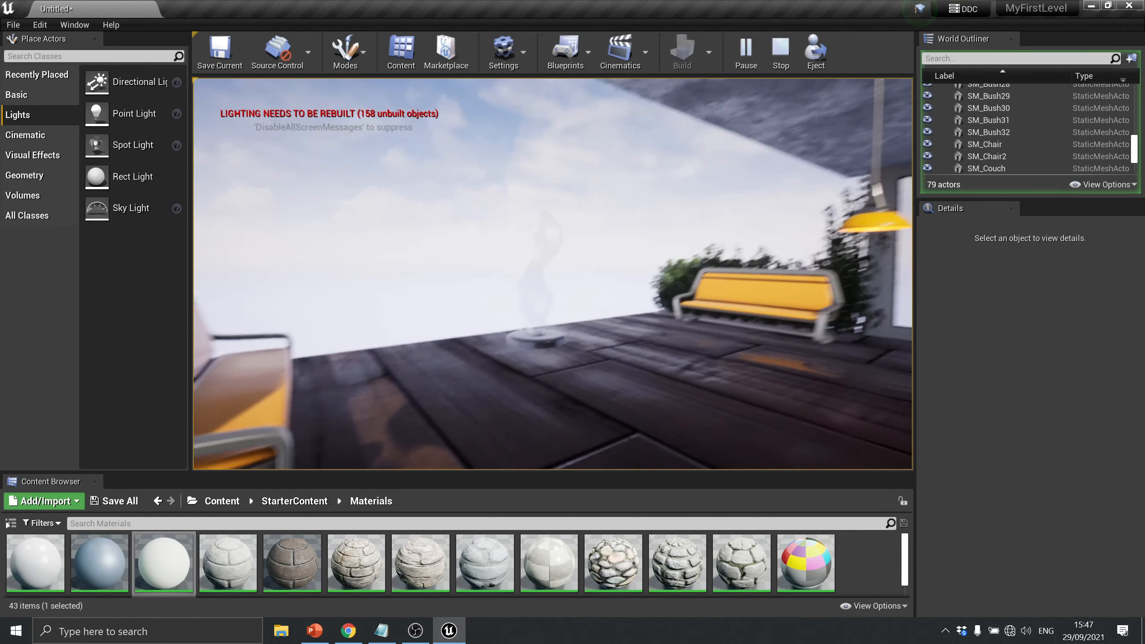
key("w")
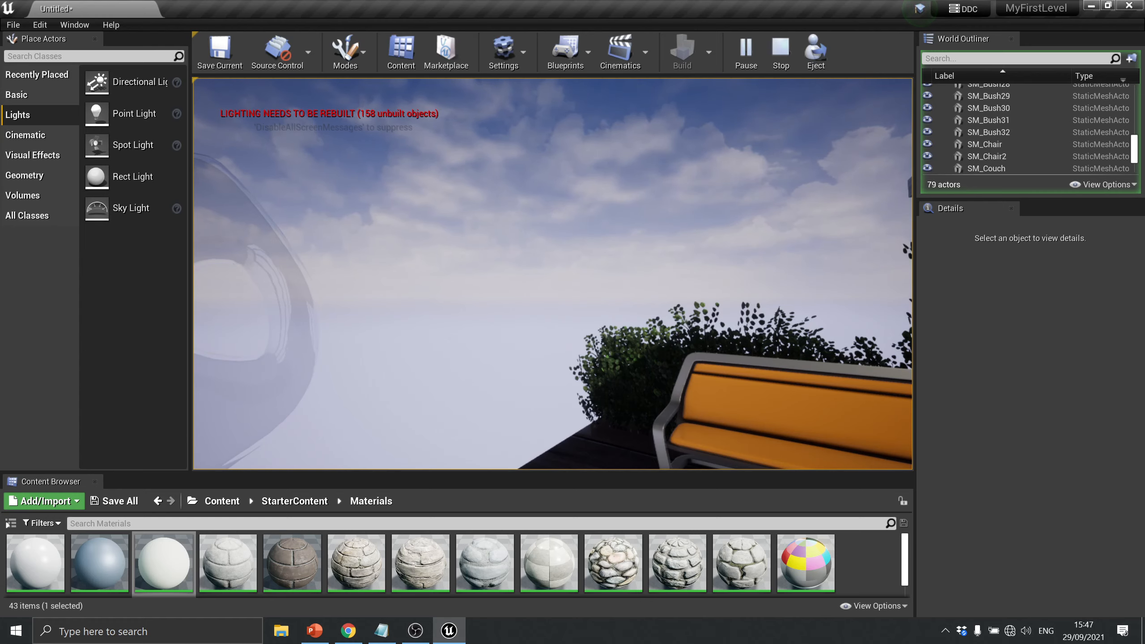
key("Escape")
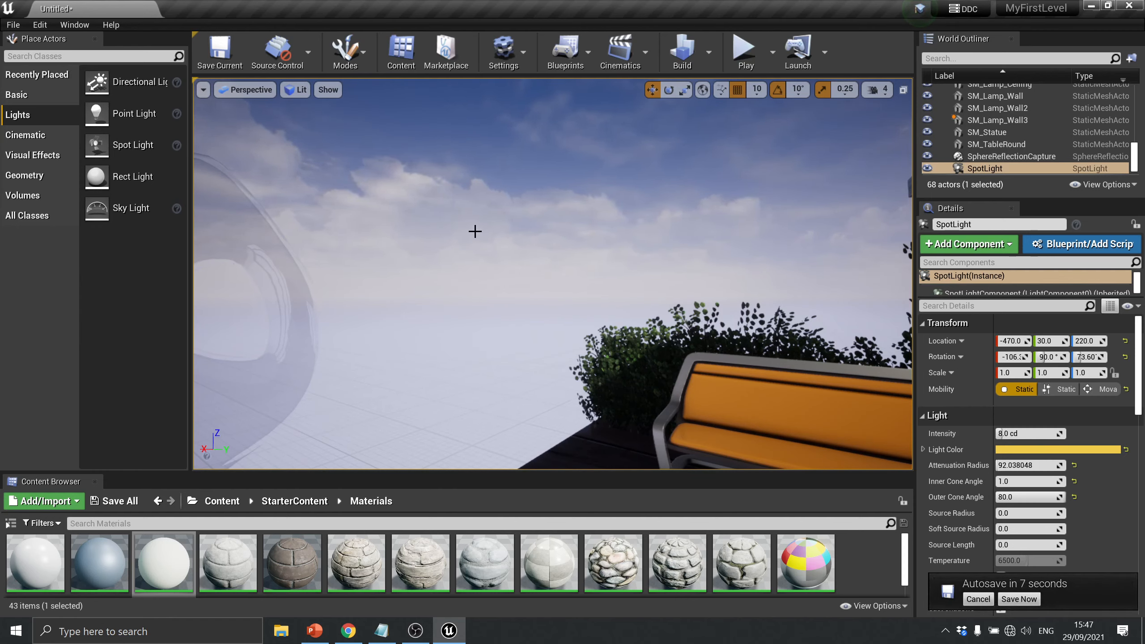
Build the level's lighting from a view inside the building
scroll(535, 227, "down", 5)
right_click_drag(585, 200, 693, 218)
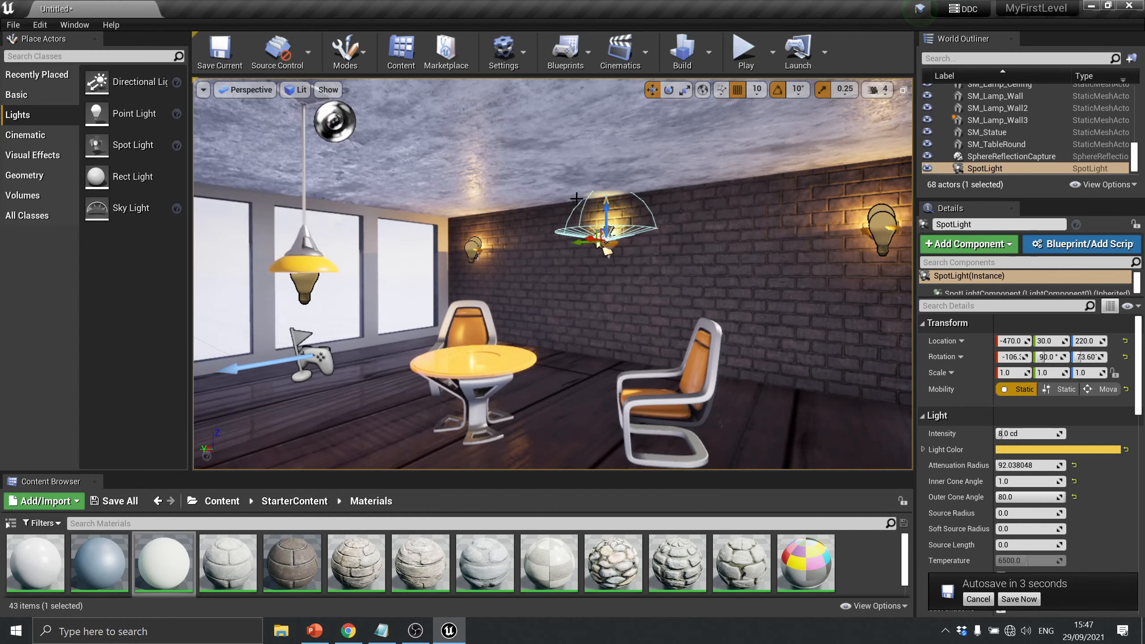
left_click(707, 53)
left_click(787, 93)
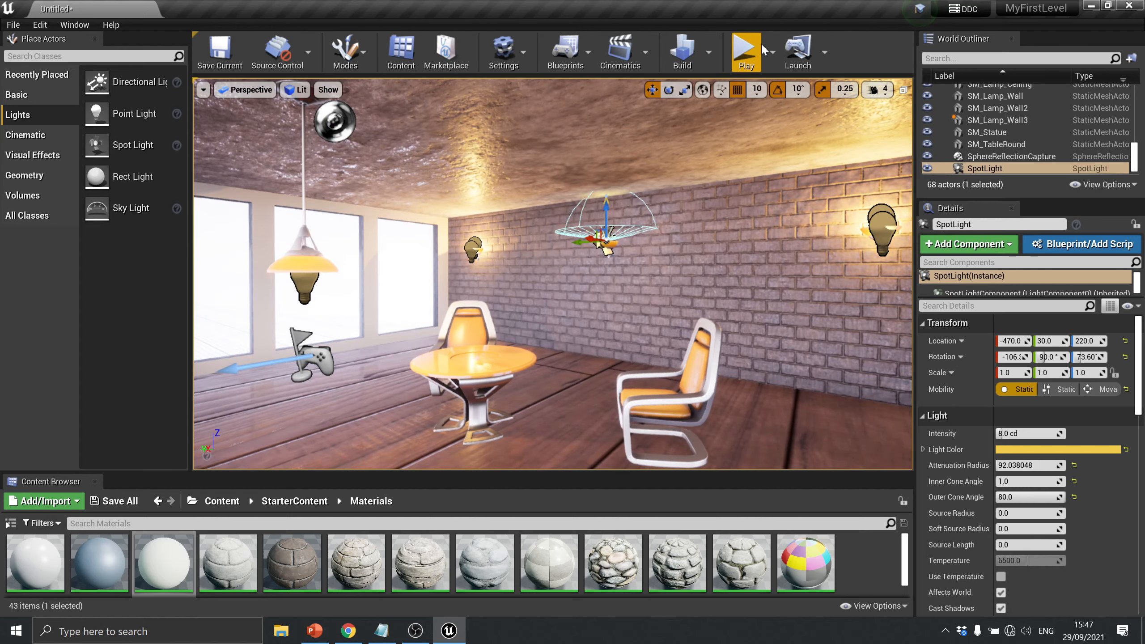
Play the level with the built lighting, walk around the interior to check lamps, walls and floor, and stop the preview
left_click(744, 51)
left_click(627, 255)
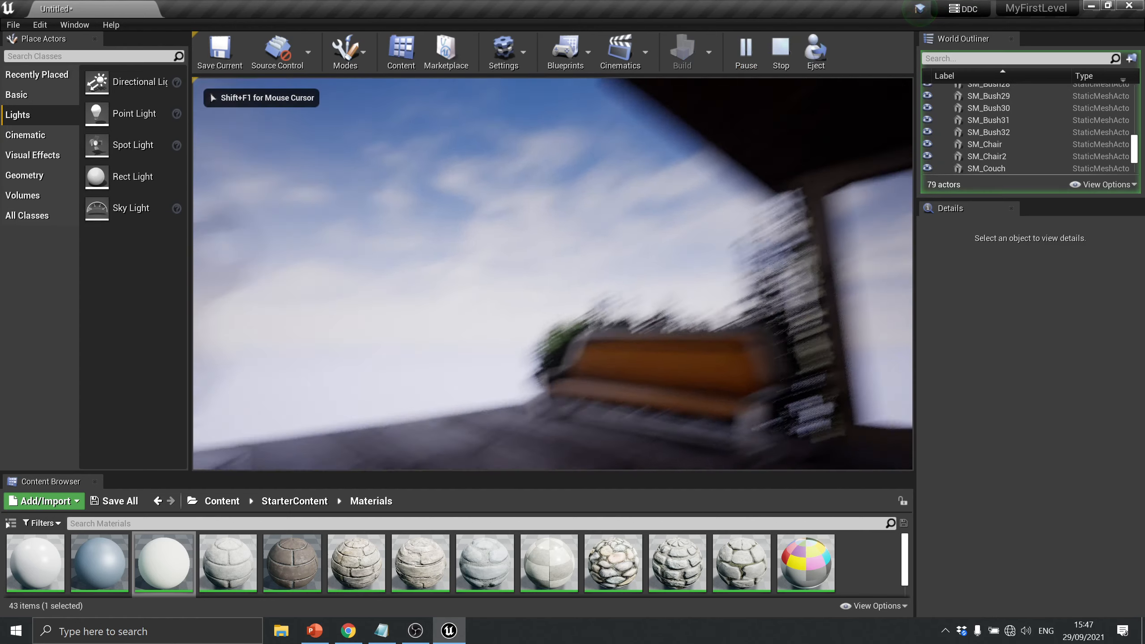
key("s")
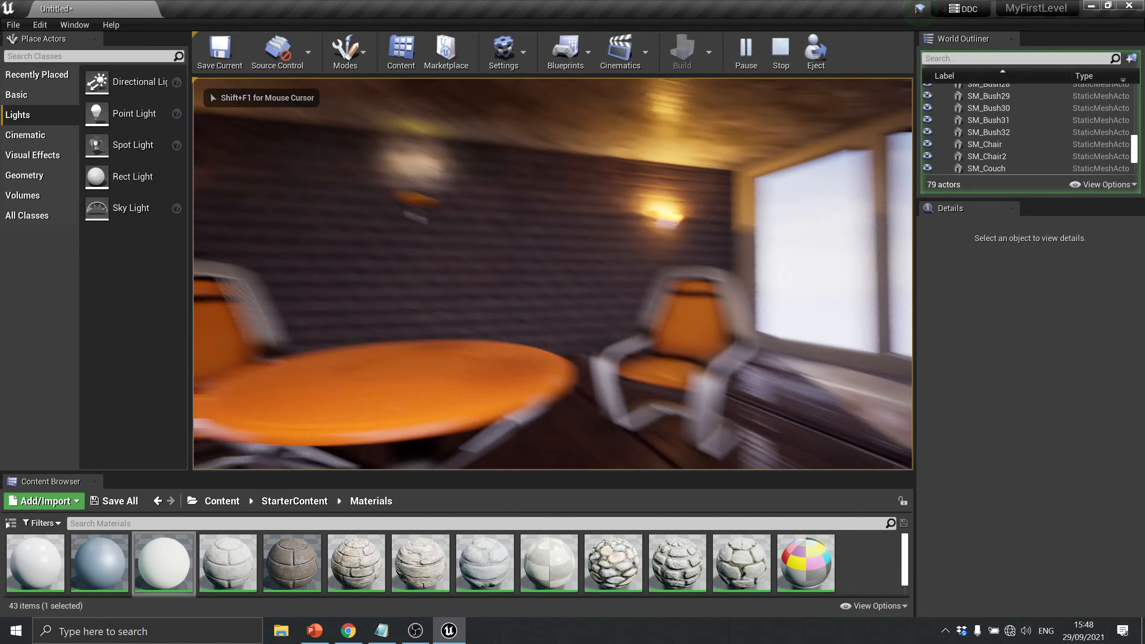
key("w")
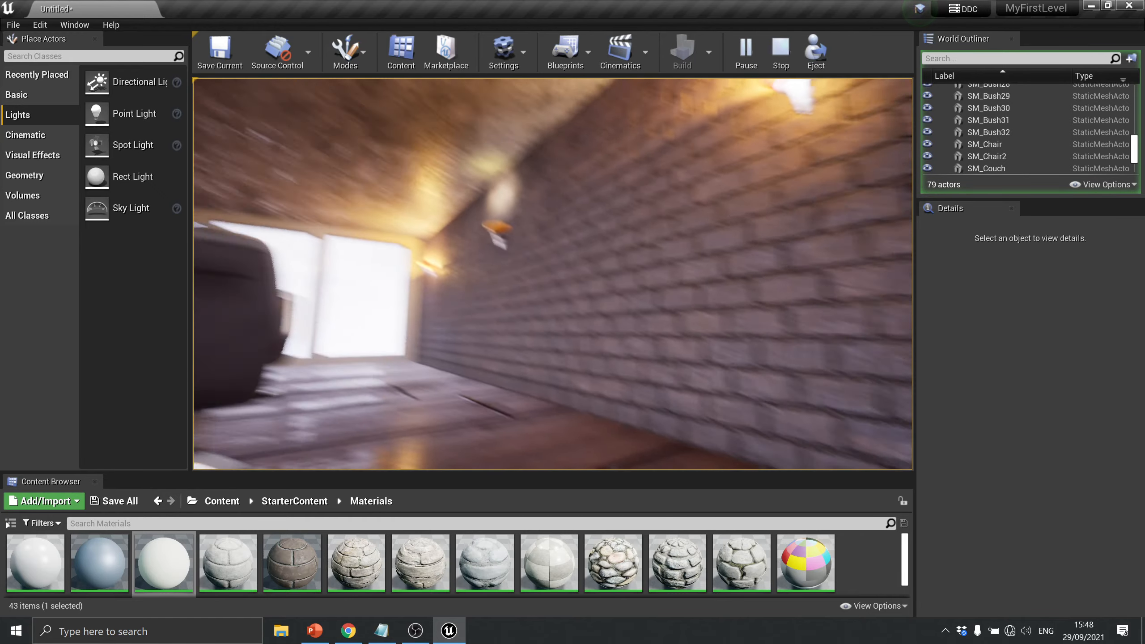
key("w")
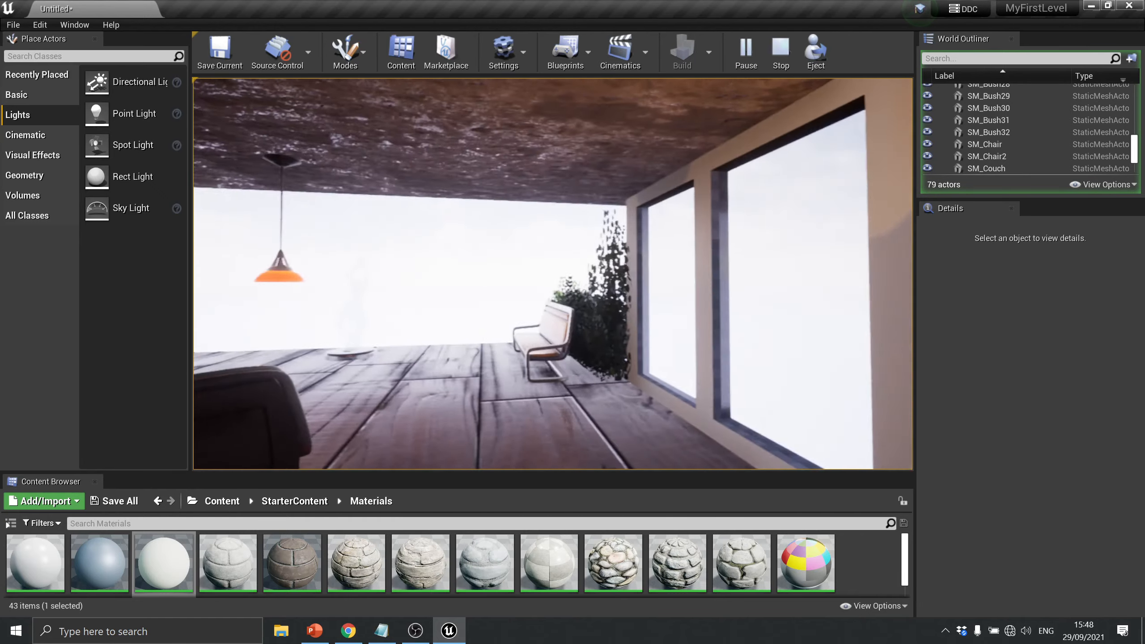
key("s")
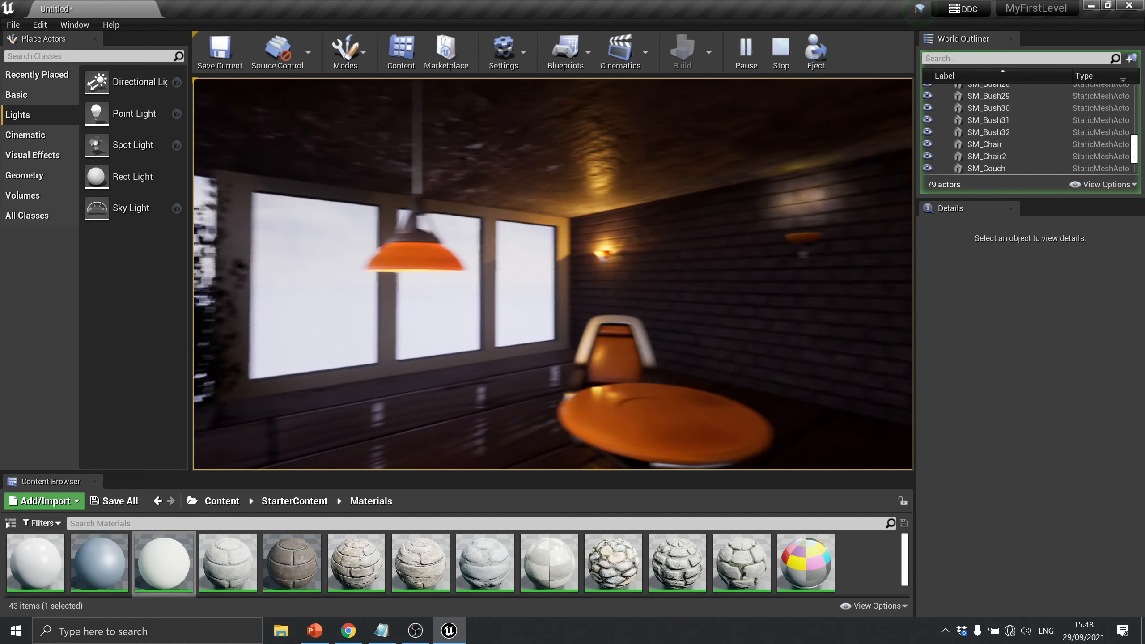
key("w")
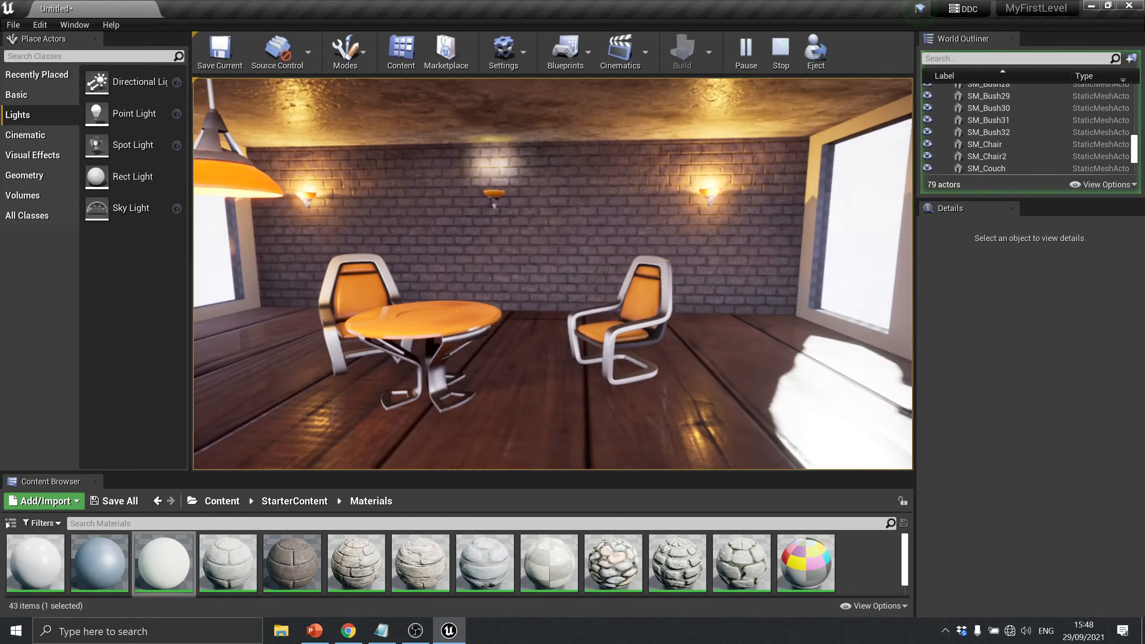
key("s")
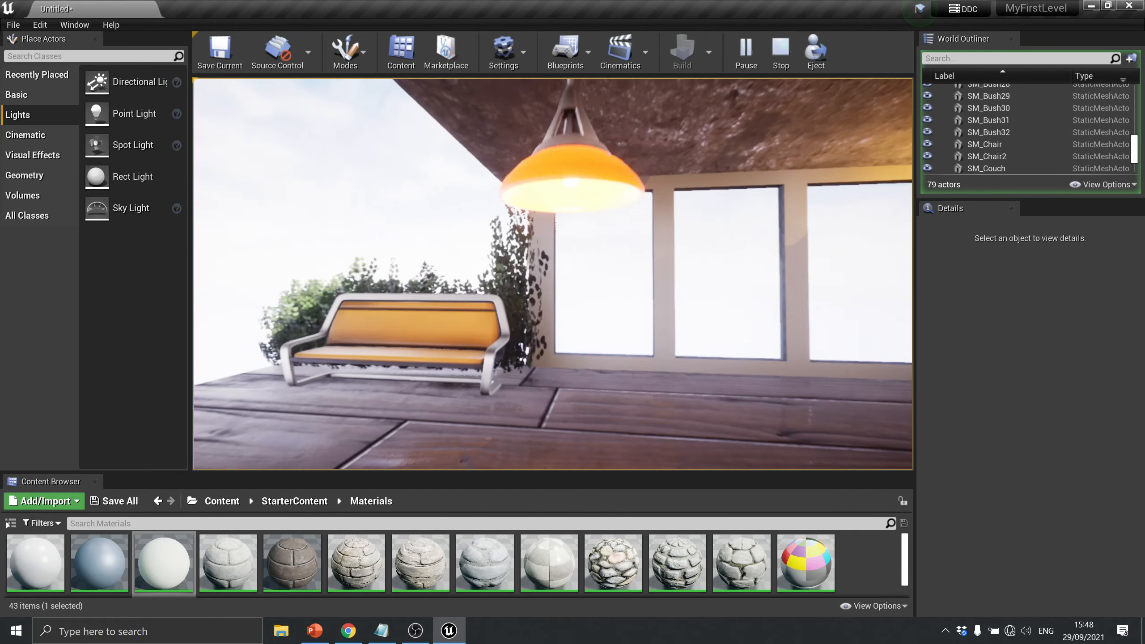
key("Escape")
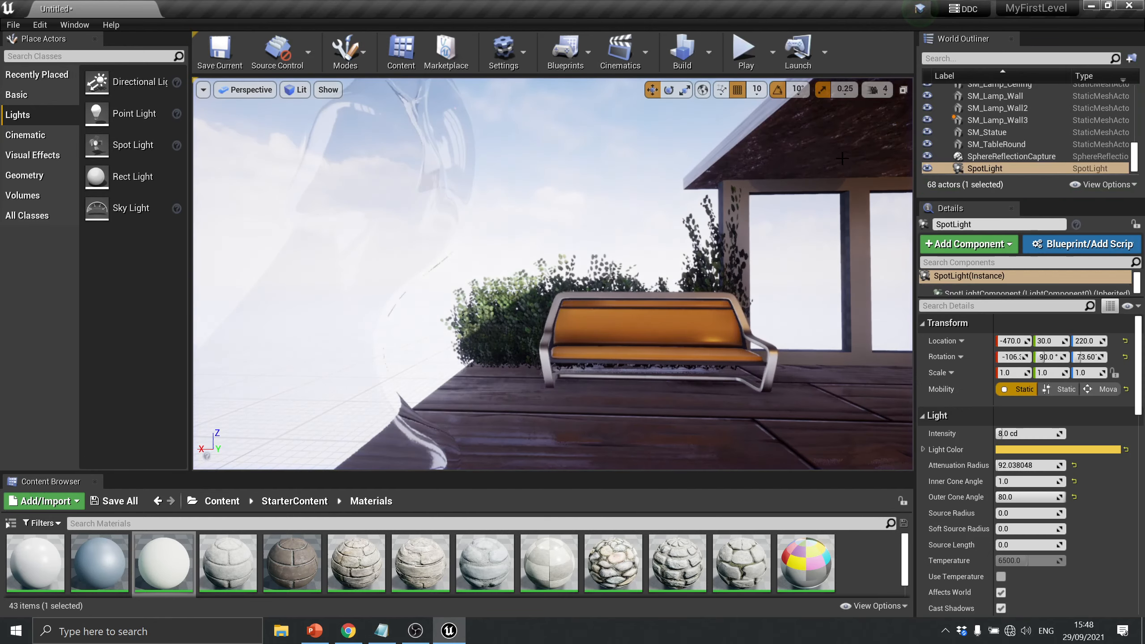
Select the Light Source directional light, focus on it and rotate it to about X -12°, Y 28°, Z 35°
scroll(1056, 144, "up", 20)
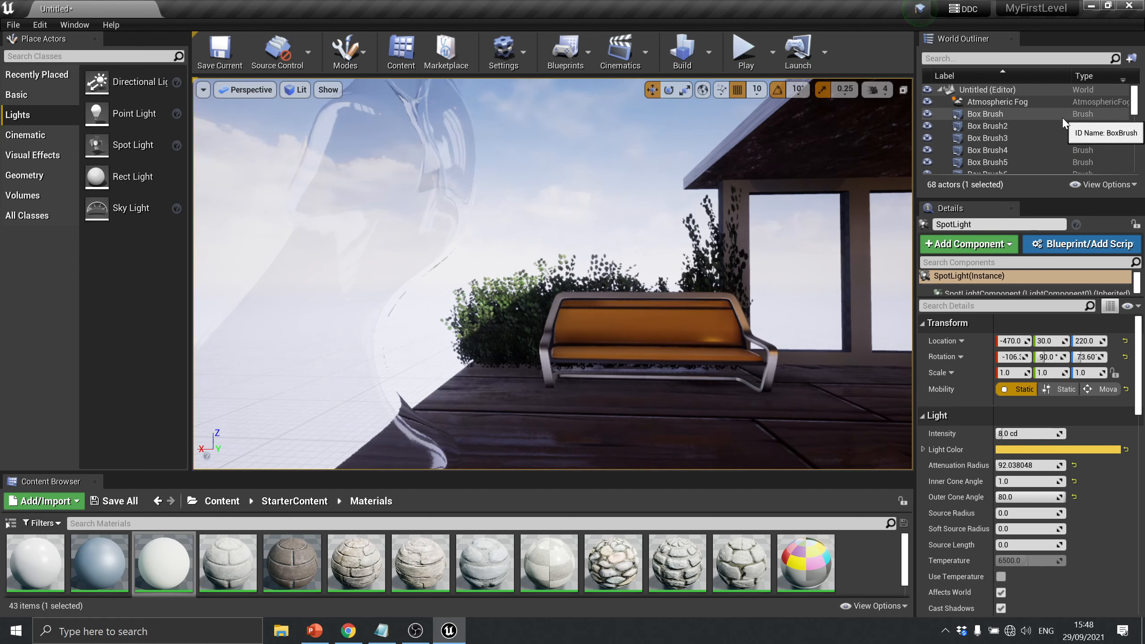
scroll(1043, 100, "down", 1)
scroll(1041, 97, "down", 3)
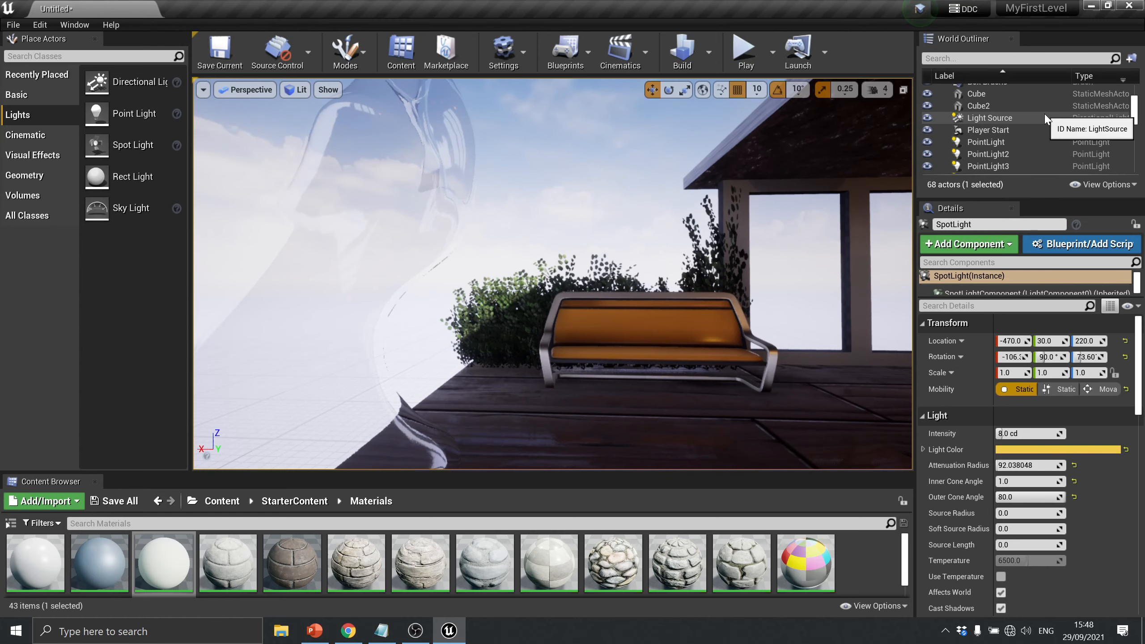
left_click(1045, 119)
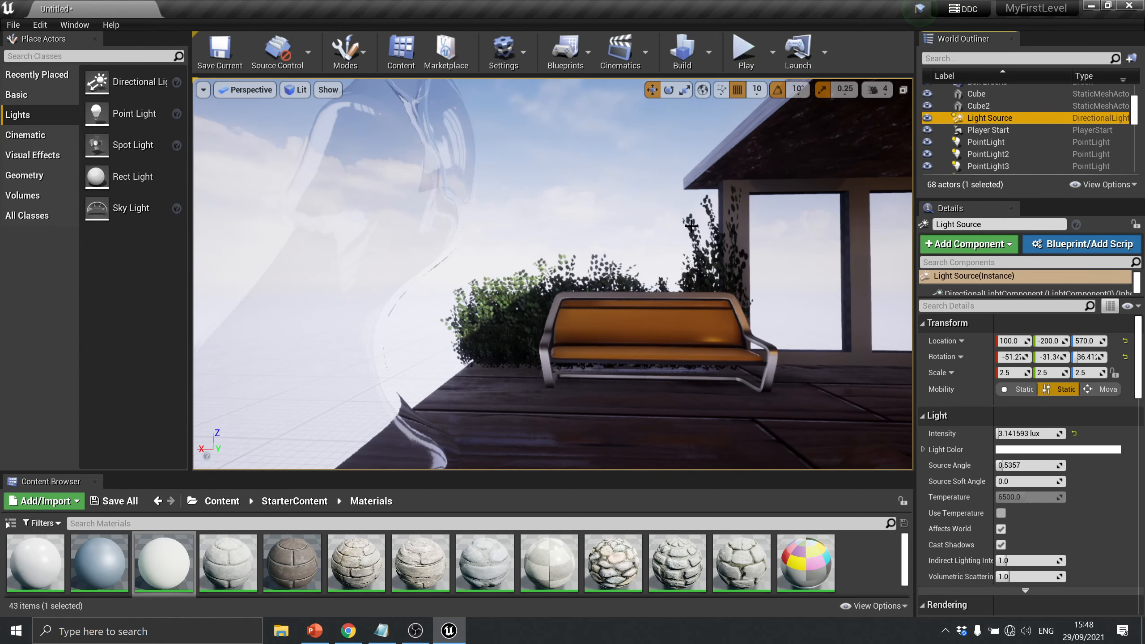
key("f")
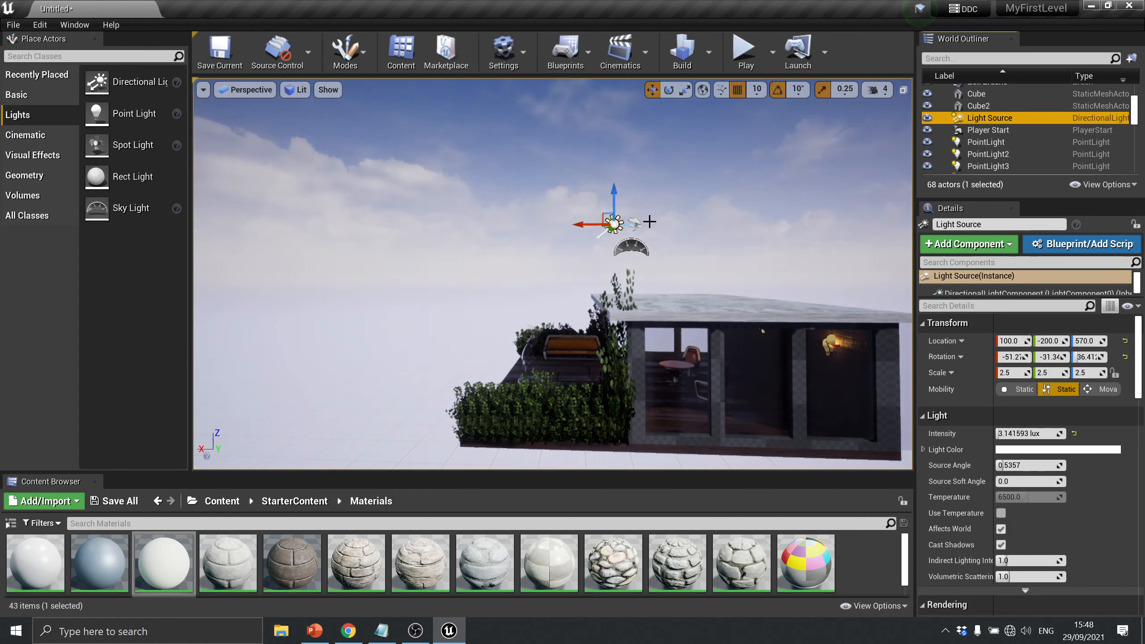
key("e")
left_click_drag(573, 258, 589, 172)
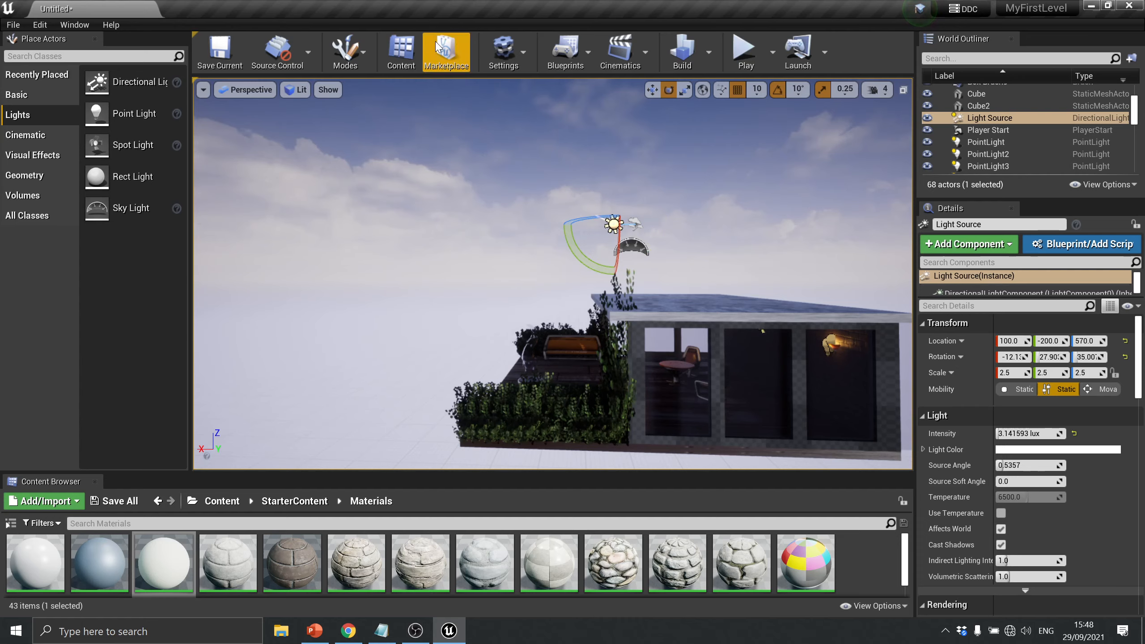
Rotate the Light Source further from the other side of the building, to about X -39°, Y -15°, Z 112°
right_click_drag(438, 173, 609, 160)
key("a")
key("w")
right_click_drag(458, 230, 458, 230)
key("s")
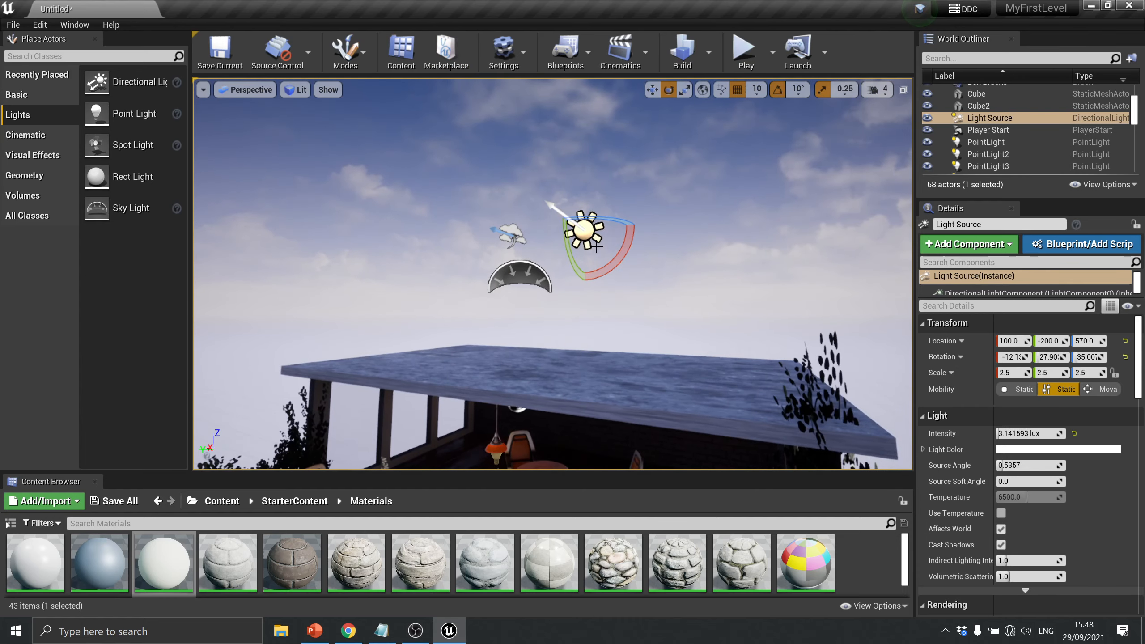
left_click_drag(570, 255, 536, 223)
Rebuild the level's lighting for the rotated Light Source
right_click_drag(820, 245, 722, 225)
left_click(708, 53)
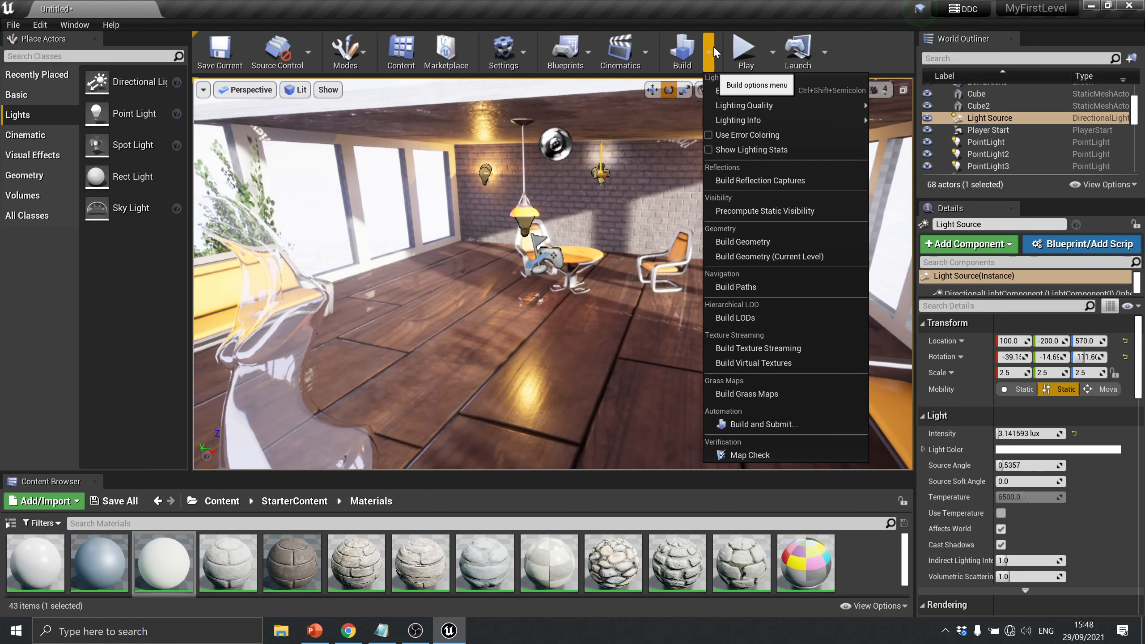
left_click(749, 91)
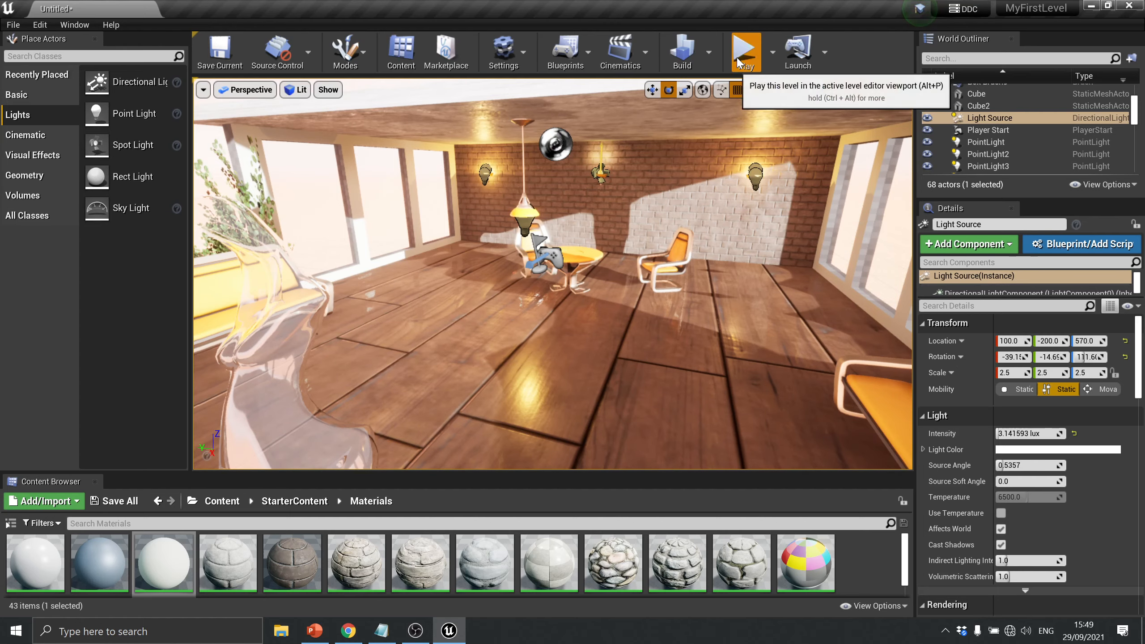
Play the level to check how the new sun direction lights the interior and terrace, and stop the preview
left_click(743, 48)
left_click(692, 300)
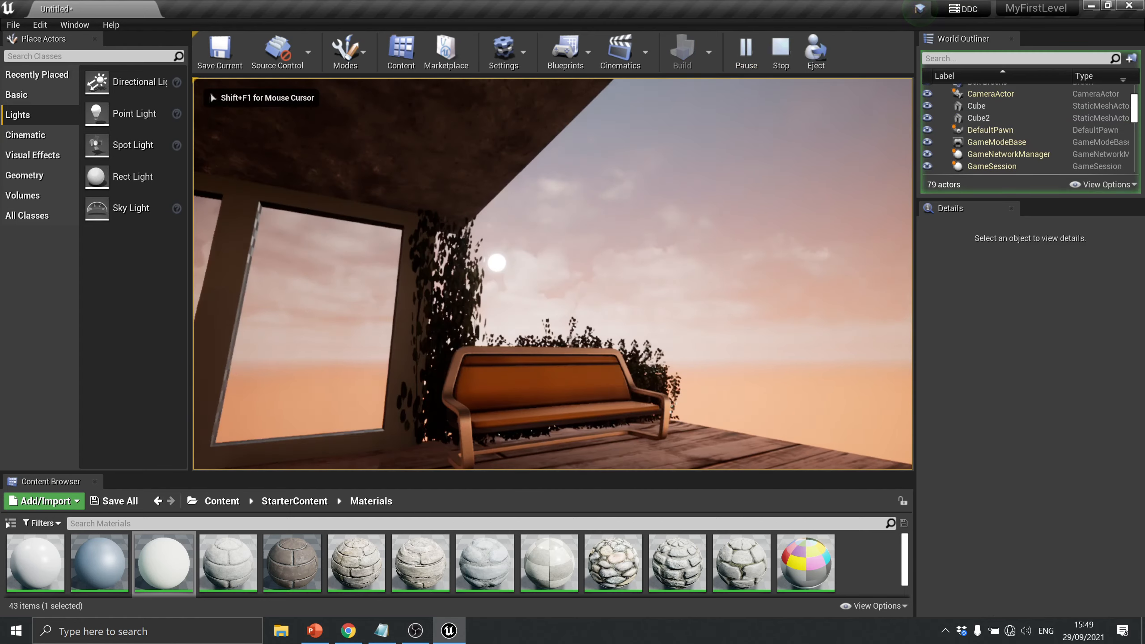
key("w")
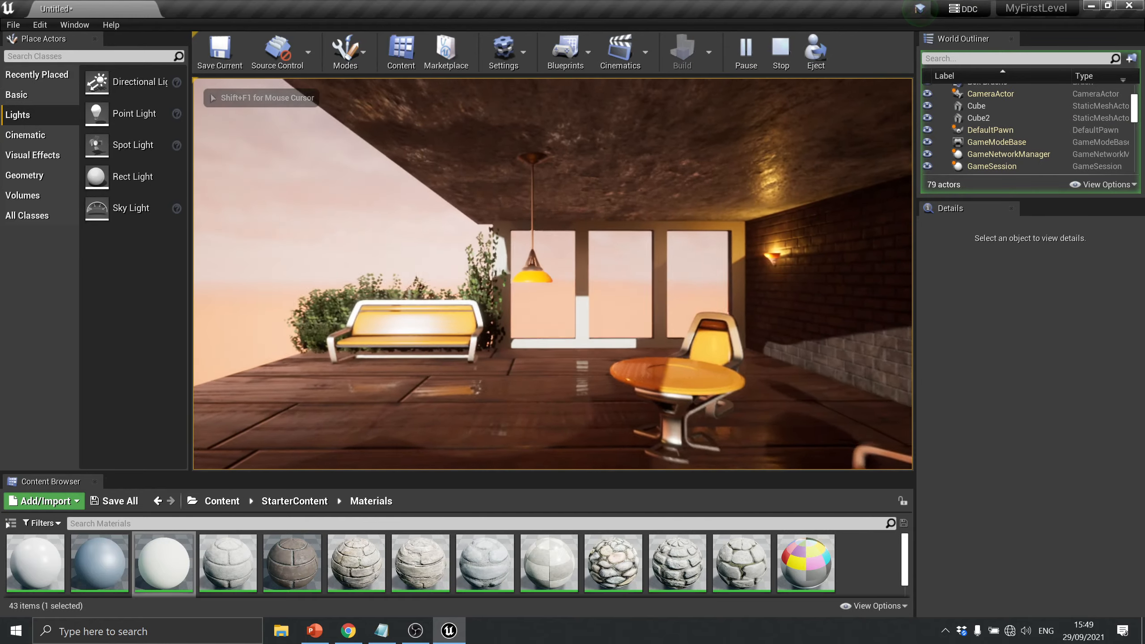
key("s")
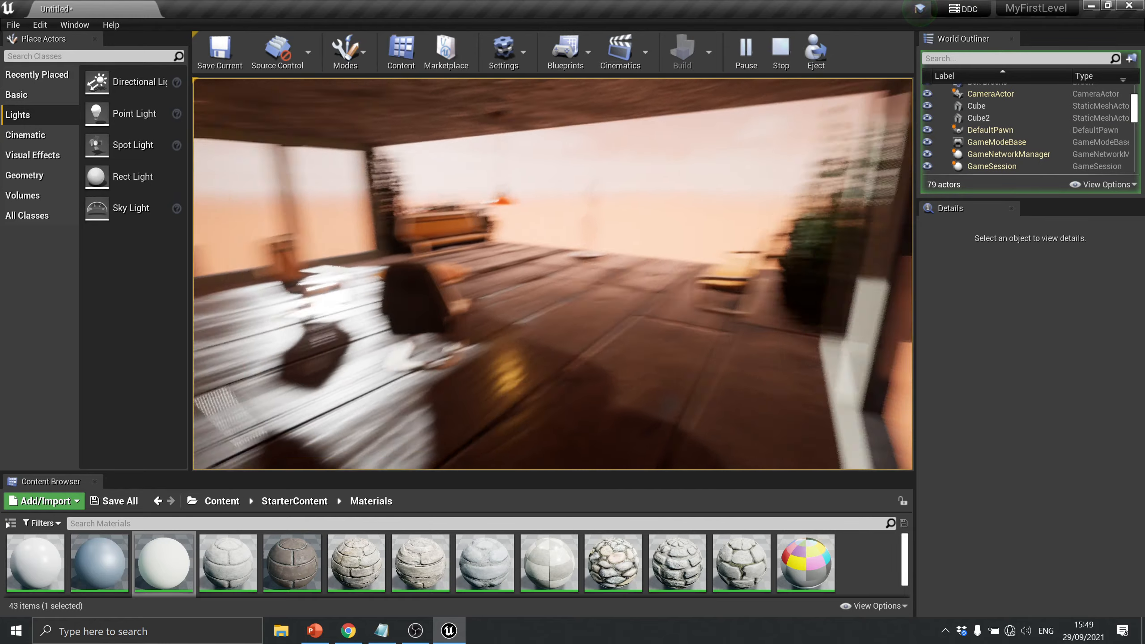
key("w")
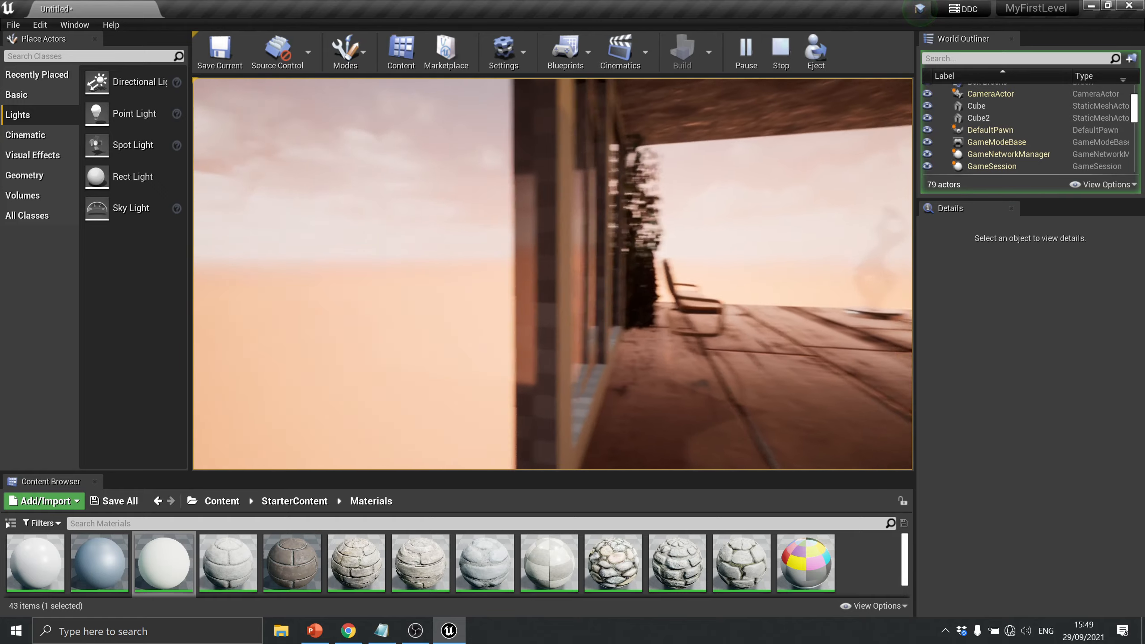
key("w")
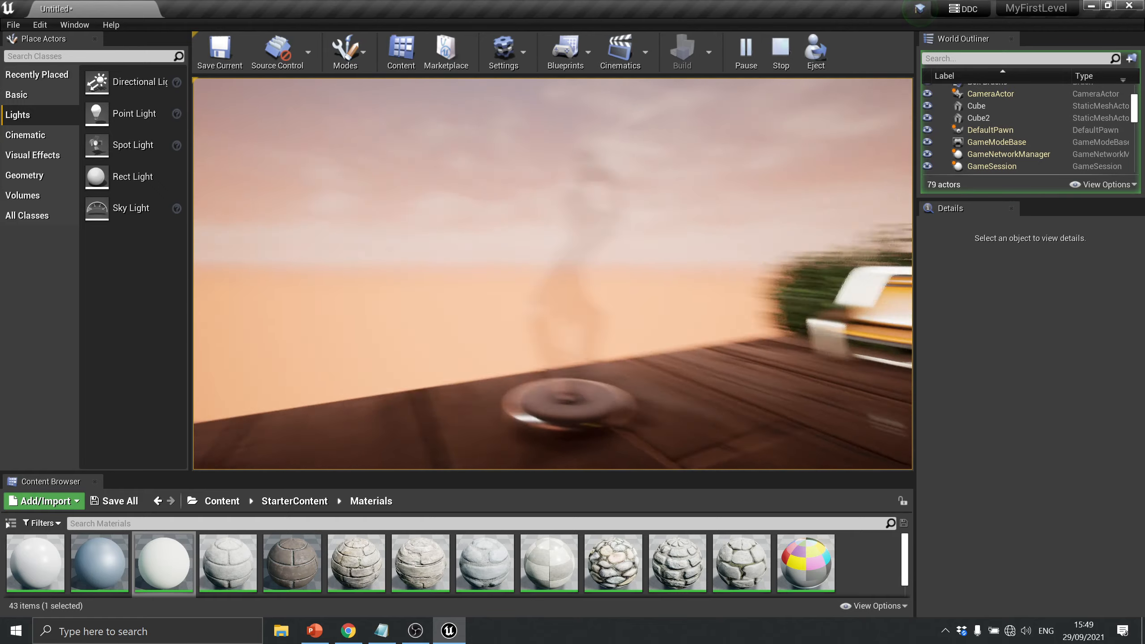
key("s")
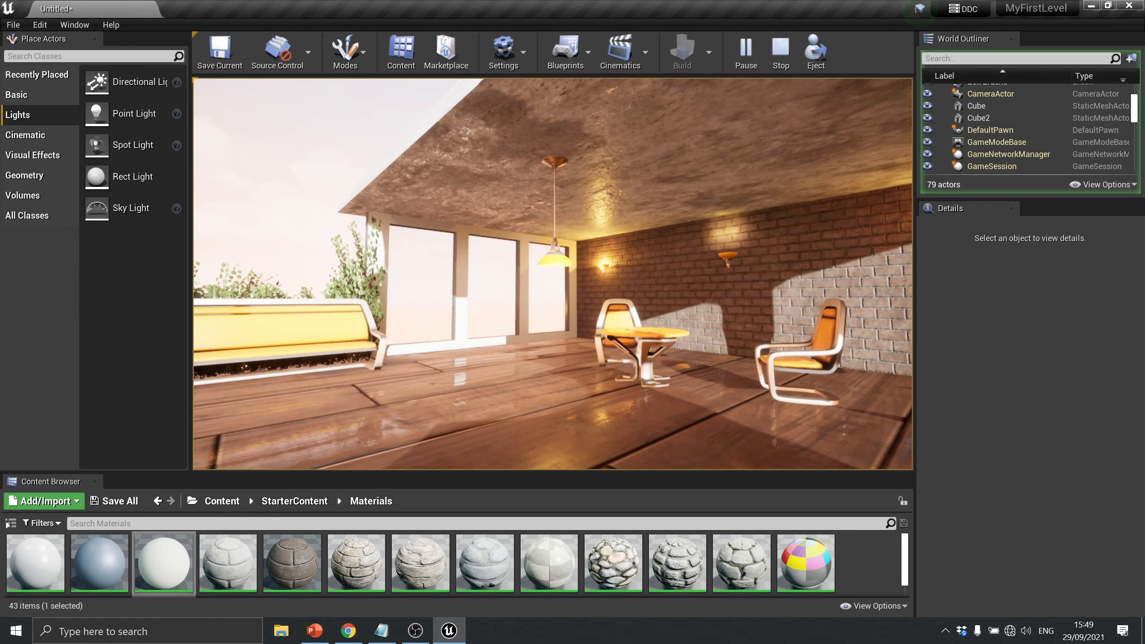
key("w")
key("Escape")
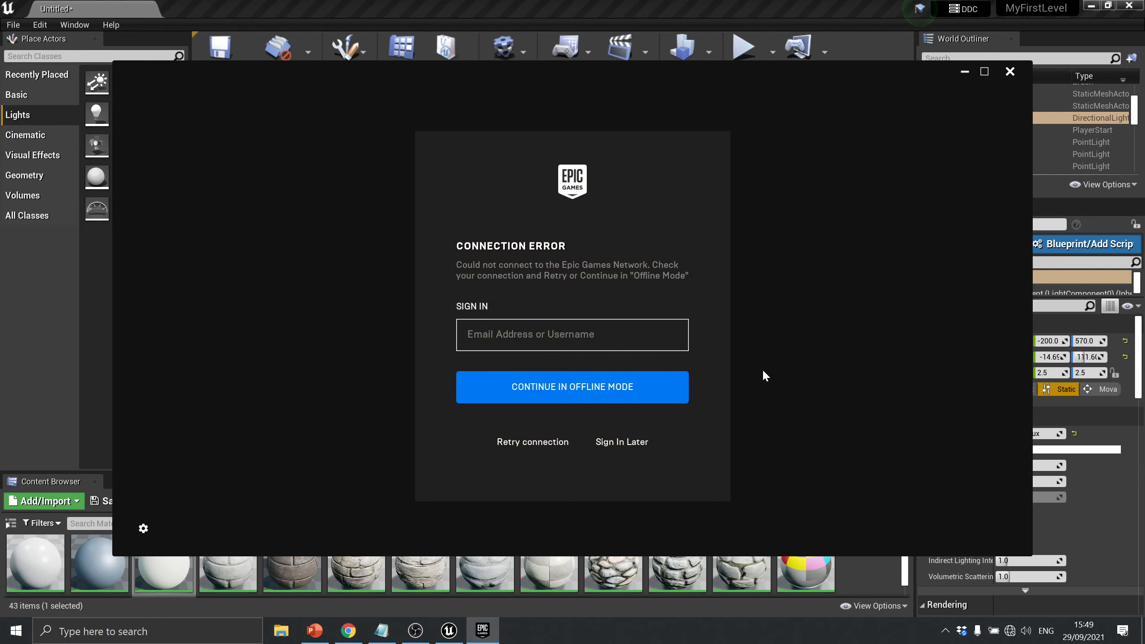
In the Epic Games Launcher, postpone signing in, view the Unreal Engine Marketplace, and minimize the launcher to return to the level
left_click(626, 443)
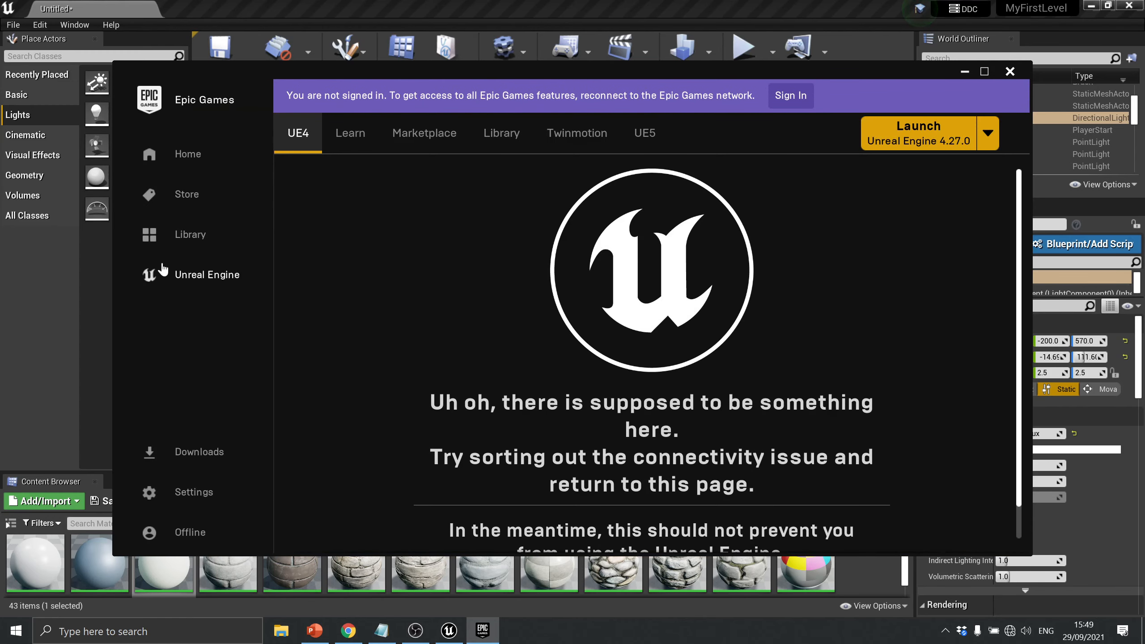
left_click(177, 276)
left_click(440, 132)
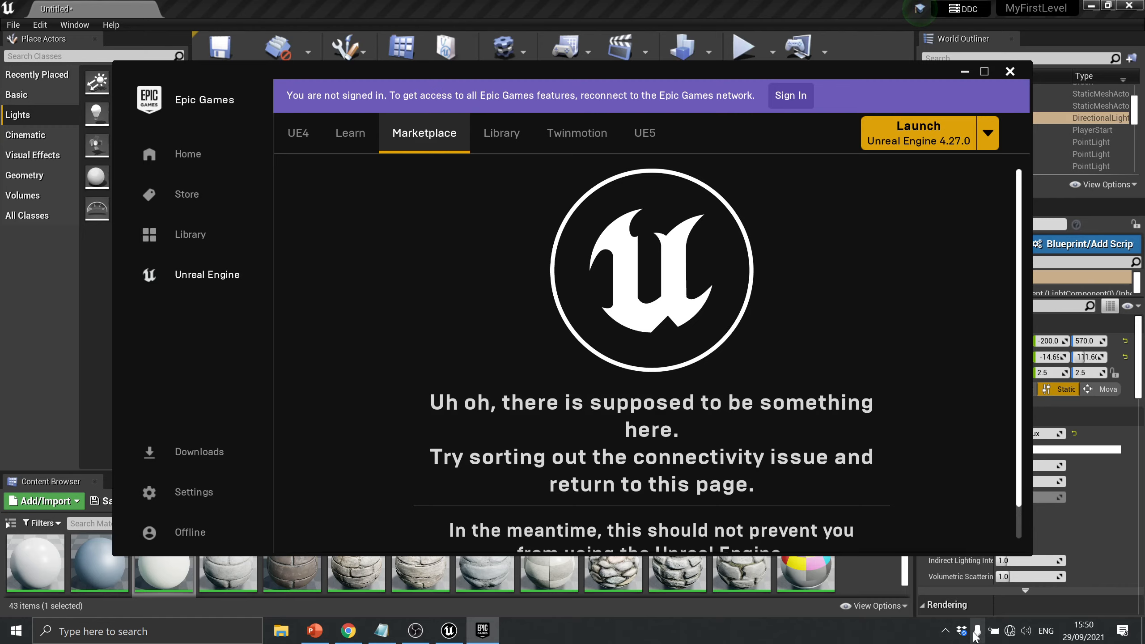
left_click(965, 71)
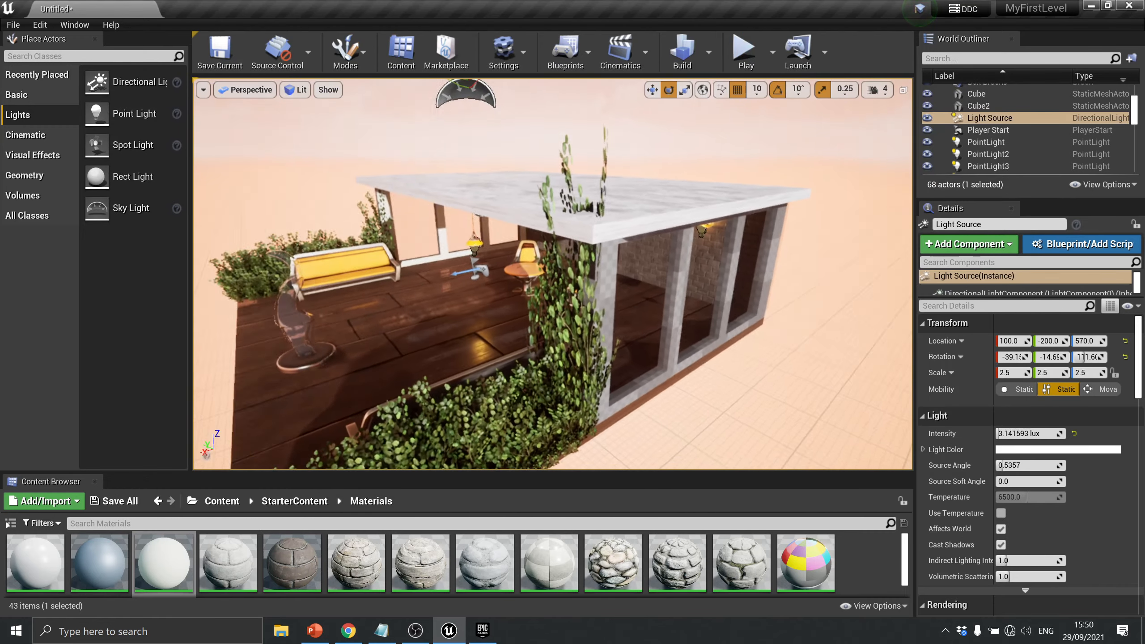
Place an additive Cylinder brush inside the building in front of the brick rear wall
mouse_move(553, 273)
right_mouse_down()
mouse_move(589, 269)
mouse_move(553, 282)
right_mouse_up()
left_click(24, 175)
mouse_move(125, 140)
left_mouse_down()
mouse_move(567, 347)
mouse_move(555, 280)
left_mouse_up()
key("w")
key("f")
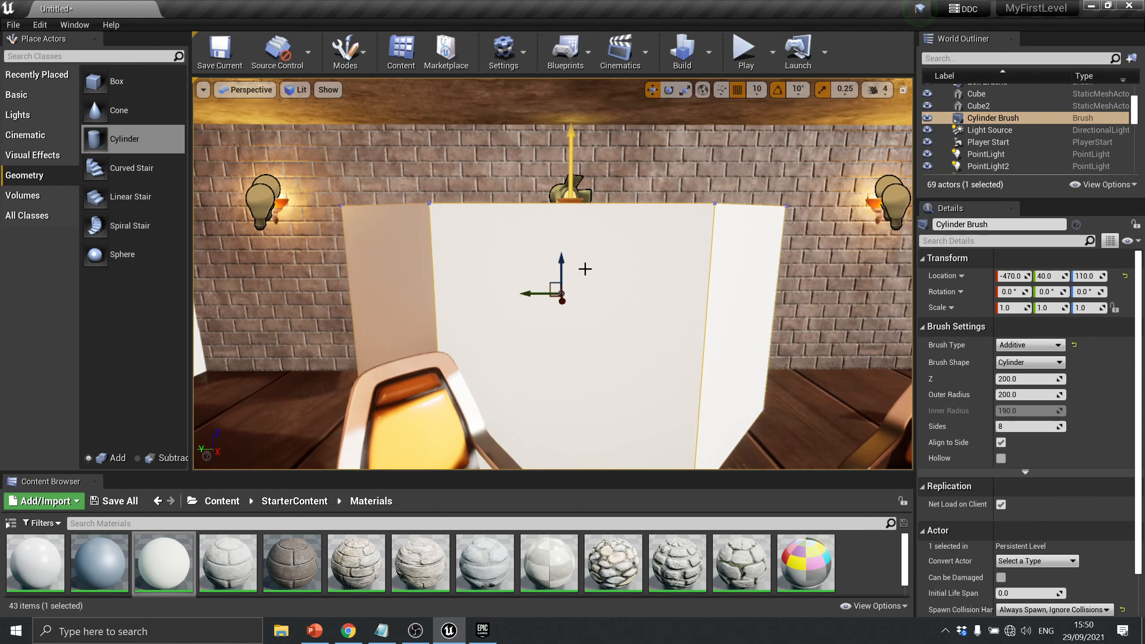
Rotate the cylinder brush by -90° to face the rear wall and scale it to 0.25, 0.25, 0.5
key("e")
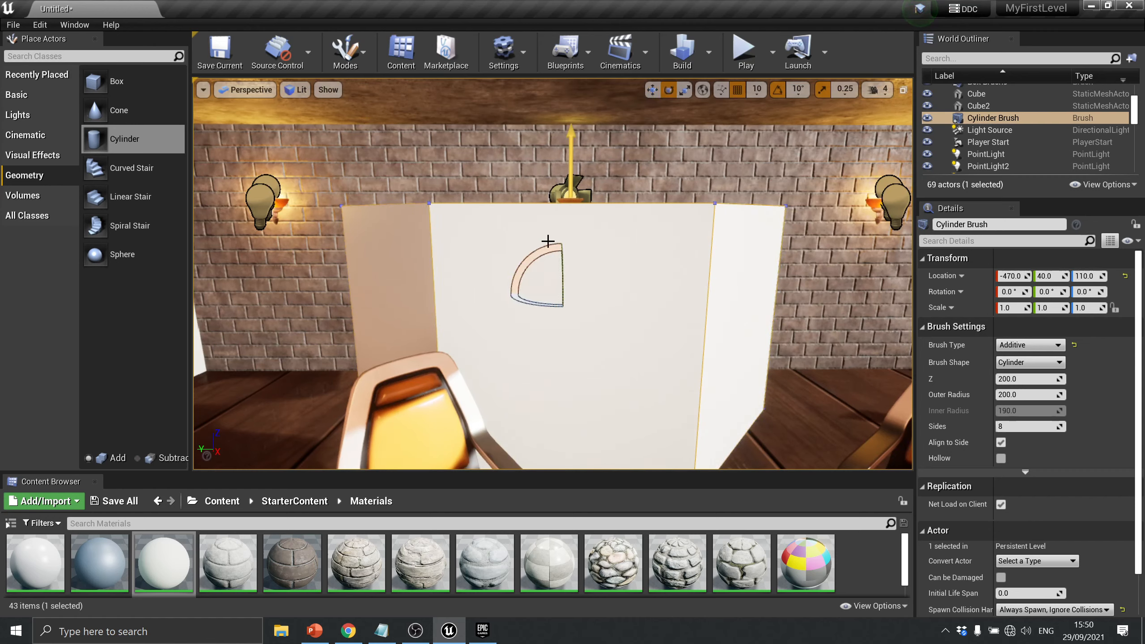
mouse_move(563, 260)
left_mouse_down()
mouse_move(569, 325)
mouse_move(558, 300)
mouse_move(473, 311)
mouse_move(491, 312)
left_mouse_up()
key("r")
scroll(558, 303, "down", 2)
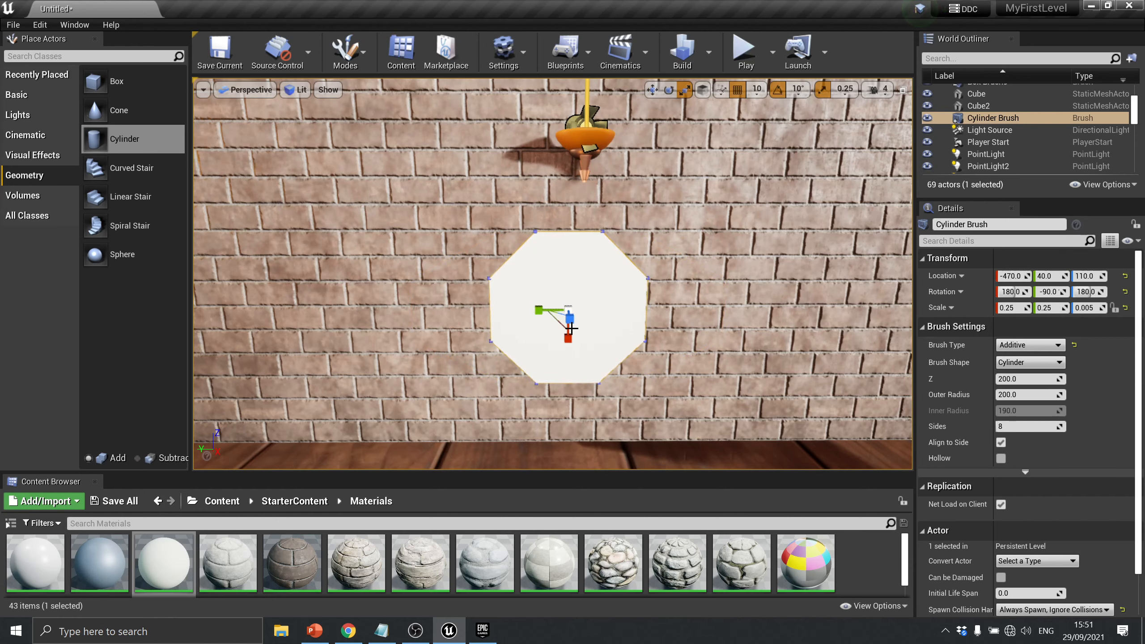
left_click_drag(572, 324, 571, 350)
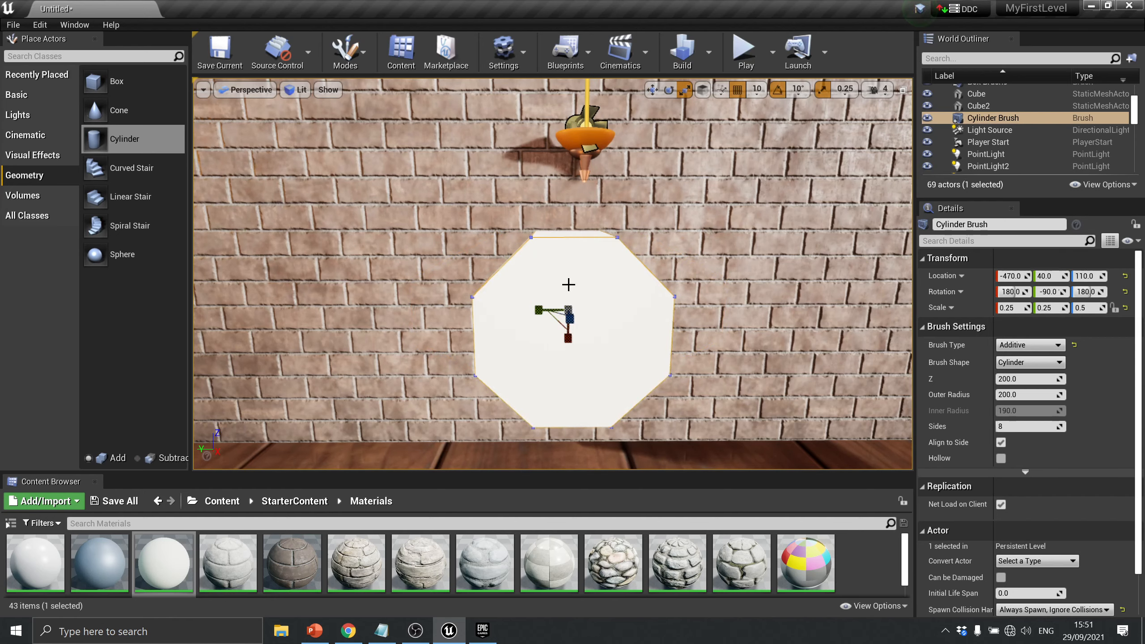
Change the cylinder brush's type to Subtractive to cut an octagonal opening in the brick wall
scroll(569, 285, "down", 3)
right_click_drag(486, 268, 672, 271)
key("a")
key("w")
key("a")
key("s")
key("d")
key("w")
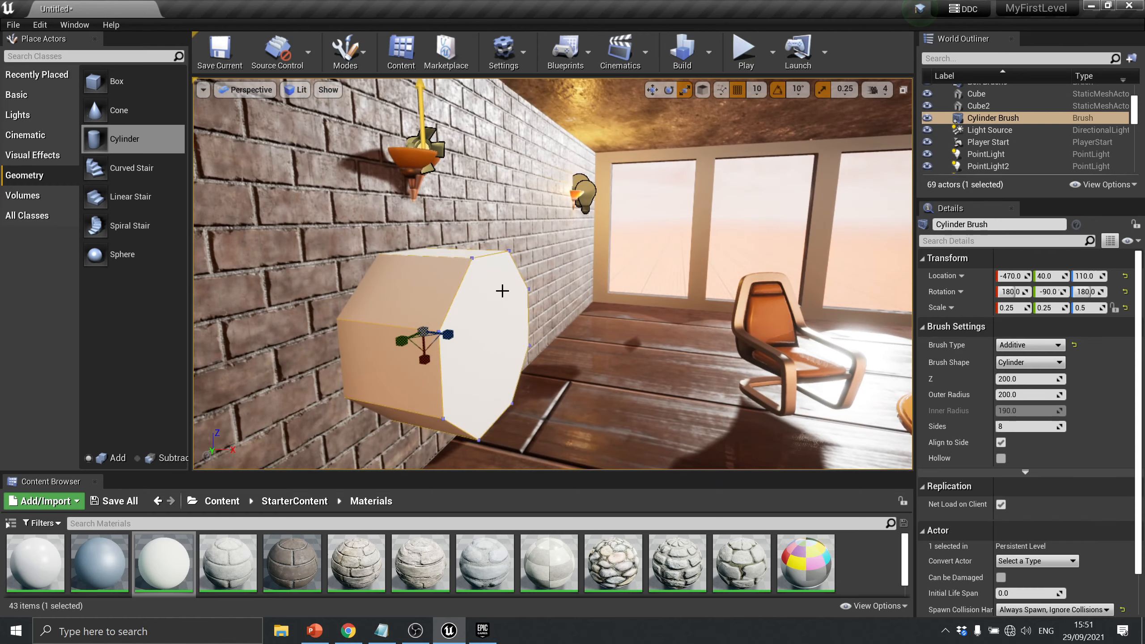
scroll(504, 292, "up", 3)
scroll(503, 292, "down", 5)
left_click(1030, 345)
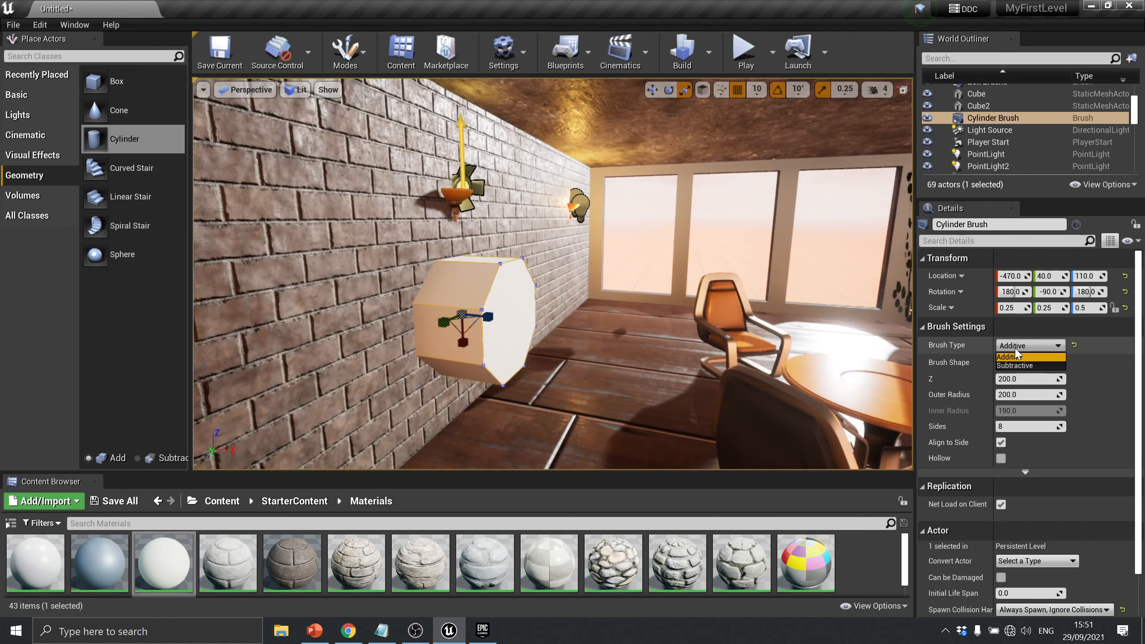
left_click(1015, 366)
Raise the subtractive cylinder to Z 180 and duplicate it along the wall to Y -150 for a second window
key("w")
left_click_drag(463, 288, 462, 230)
right_click_drag(564, 289, 406, 289)
left_click_drag(409, 232, 603, 233, "alt")
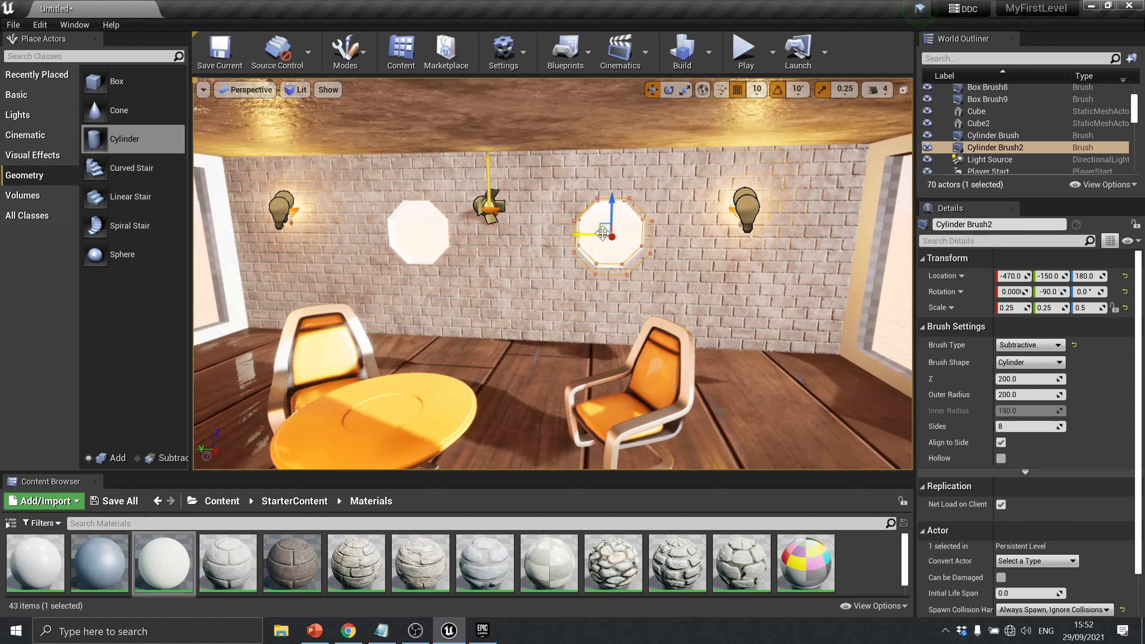
Open StarterContent's Props folder in an enlarged content browser and select the SM_PillarFrame300 asset
left_click(294, 501)
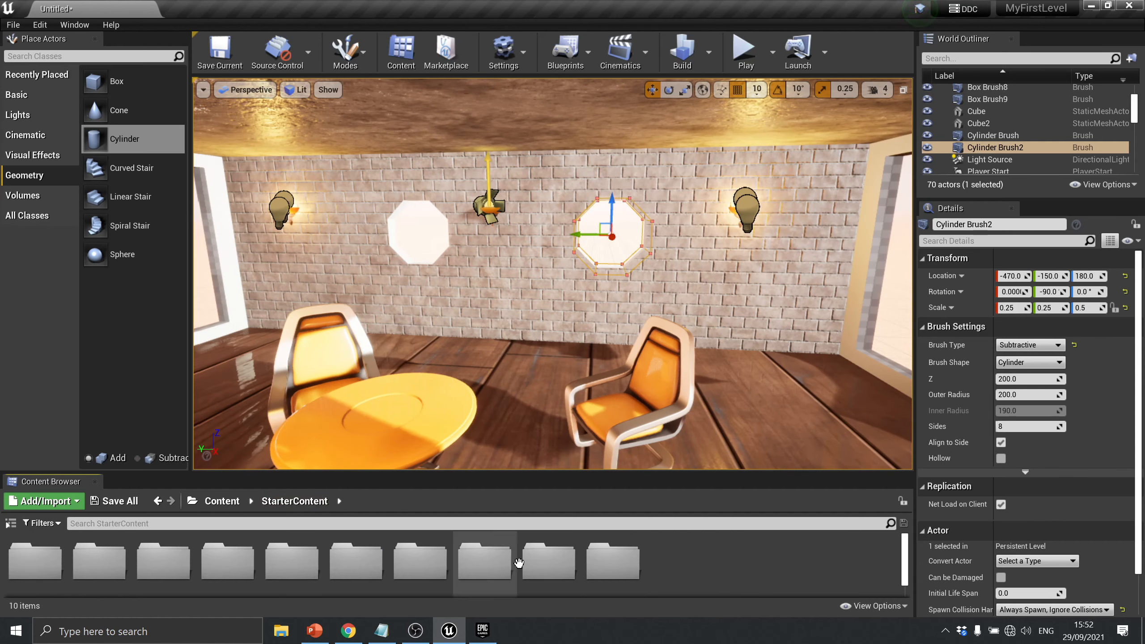
left_click_drag(591, 472, 591, 357)
double_click(486, 440)
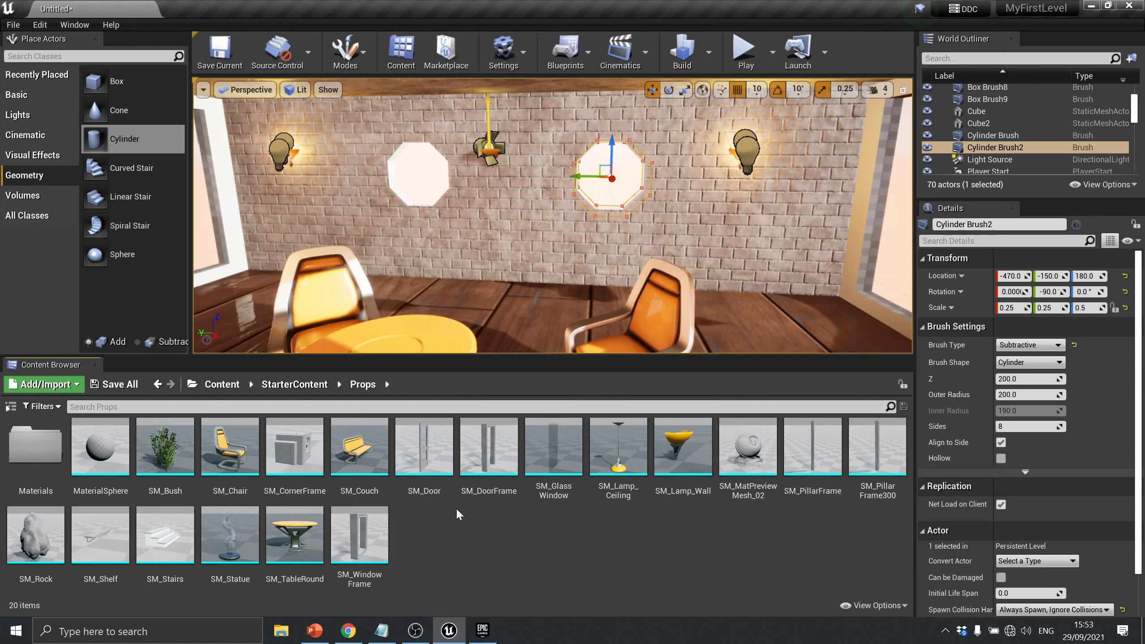
left_click(892, 461)
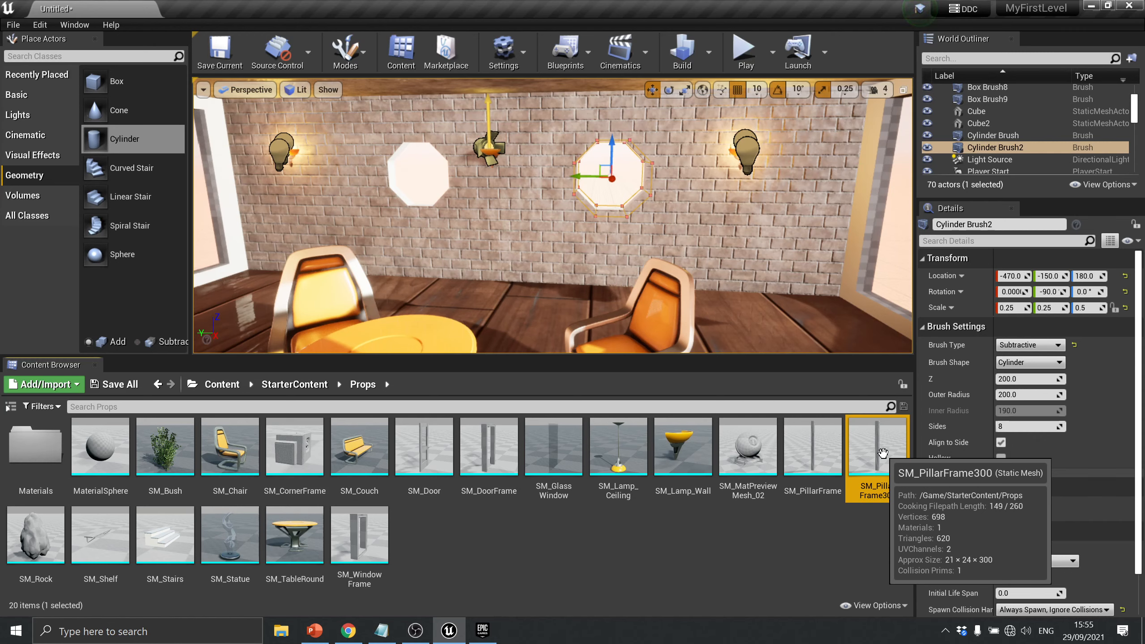
Examine the floor Cube's detail settings and enable its Material Parameters
scroll(632, 207, "down", 5)
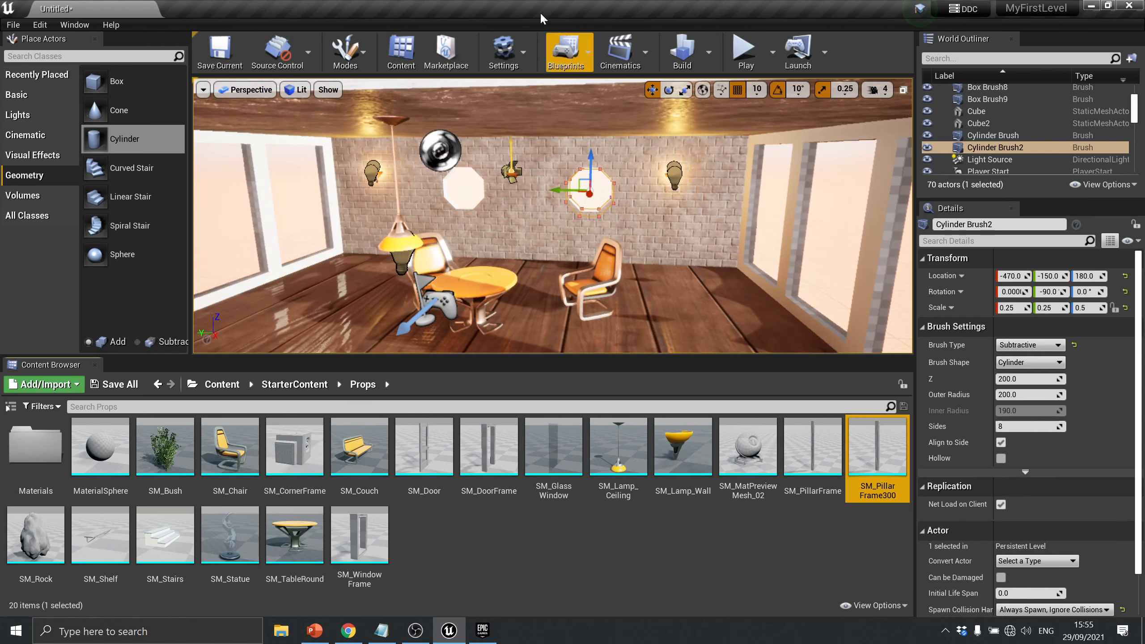
scroll(633, 207, "down", 5)
left_click(523, 301)
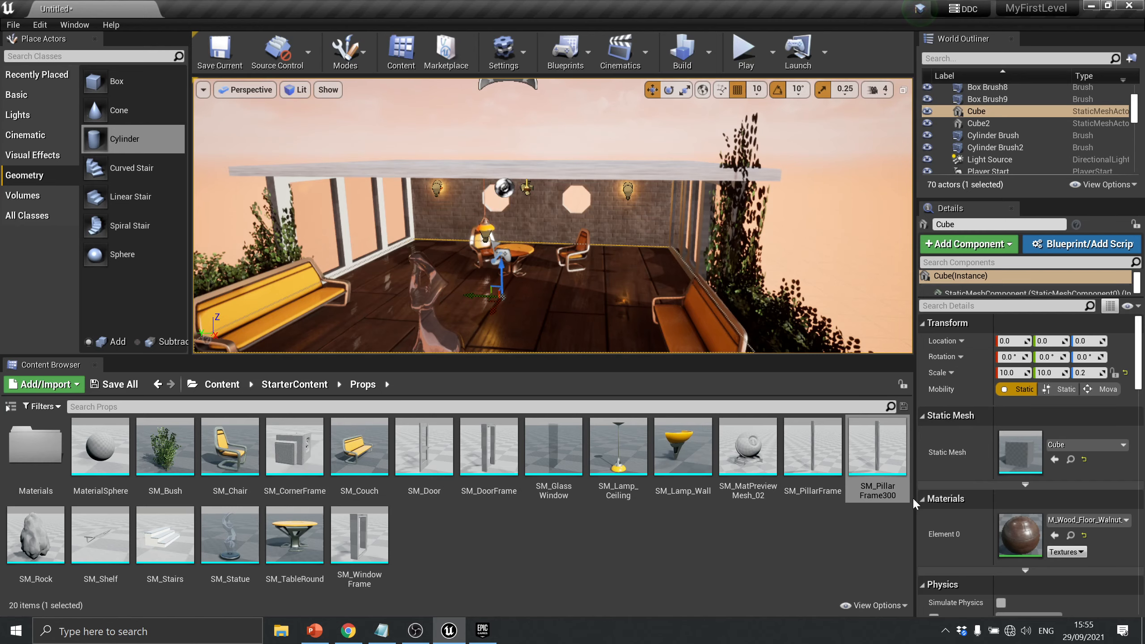
scroll(964, 450, "down", 10)
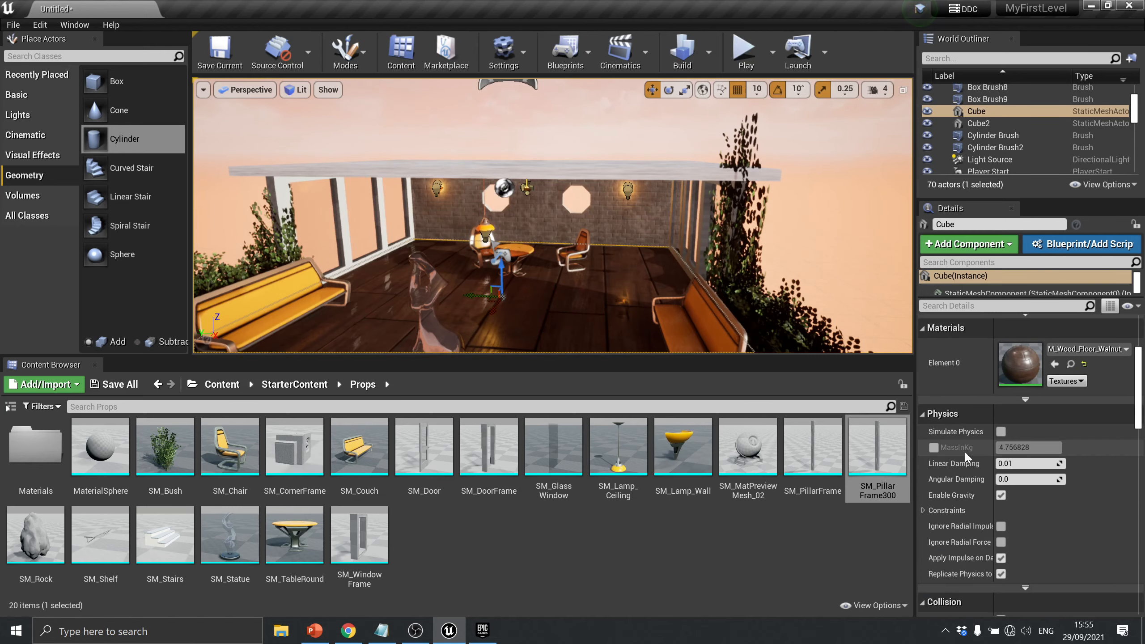
scroll(967, 456, "down", 10)
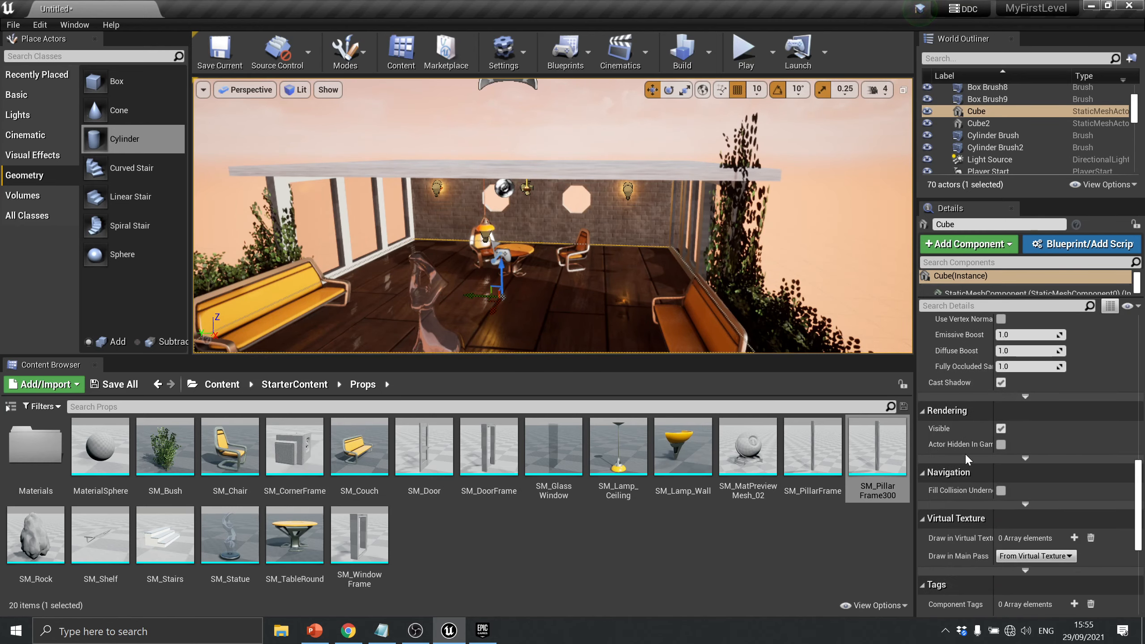
scroll(967, 451, "down", 10)
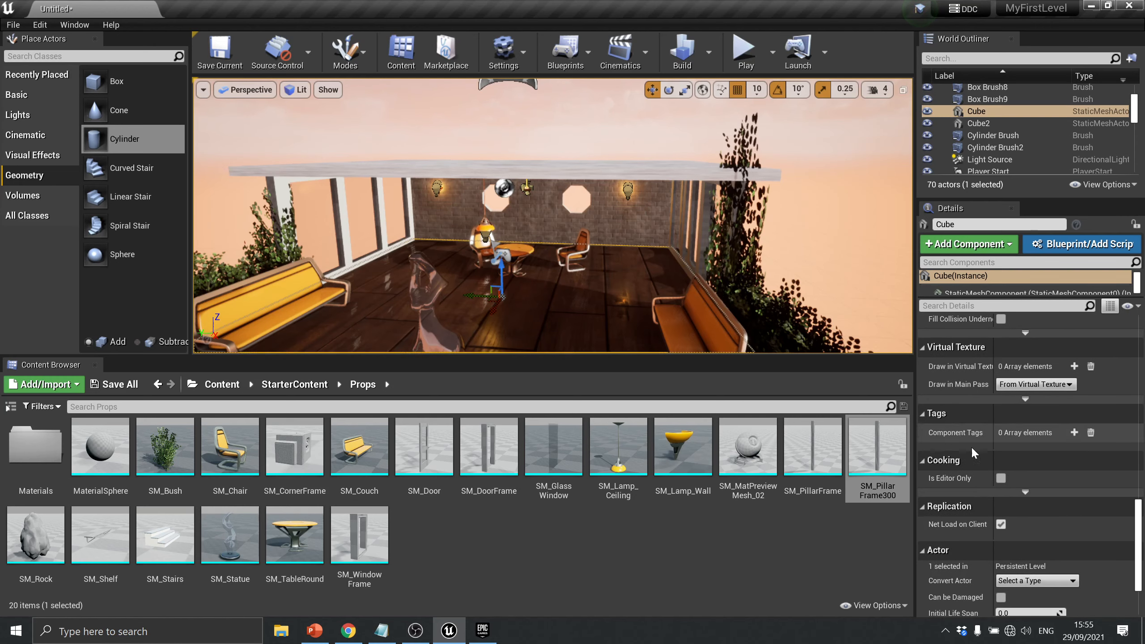
scroll(970, 447, "down", 3)
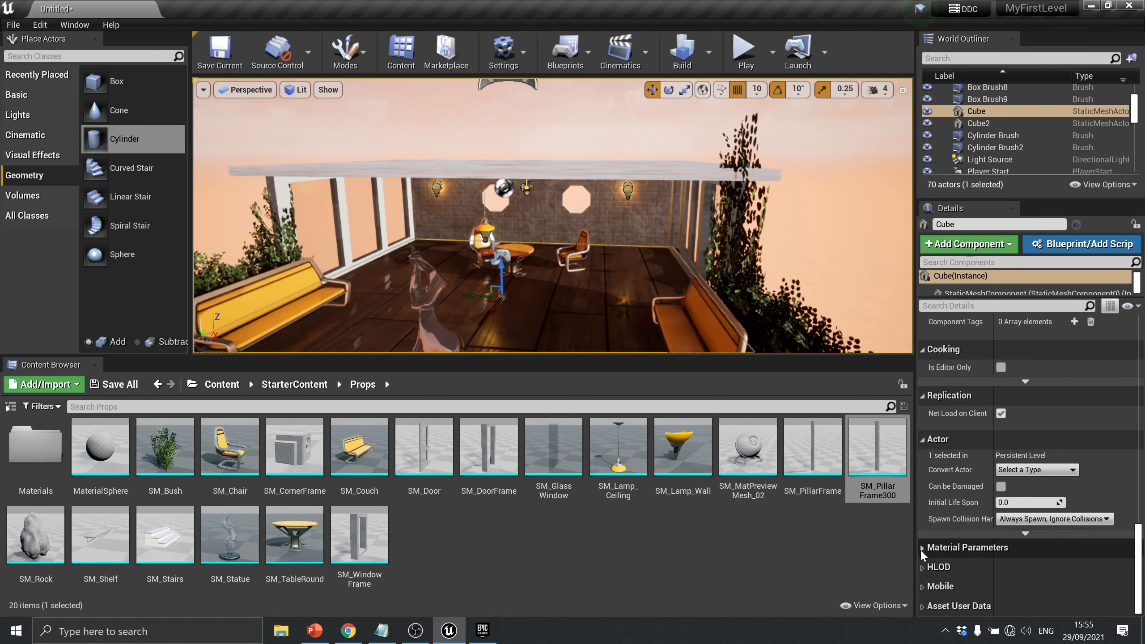
scroll(924, 543, "down", 2)
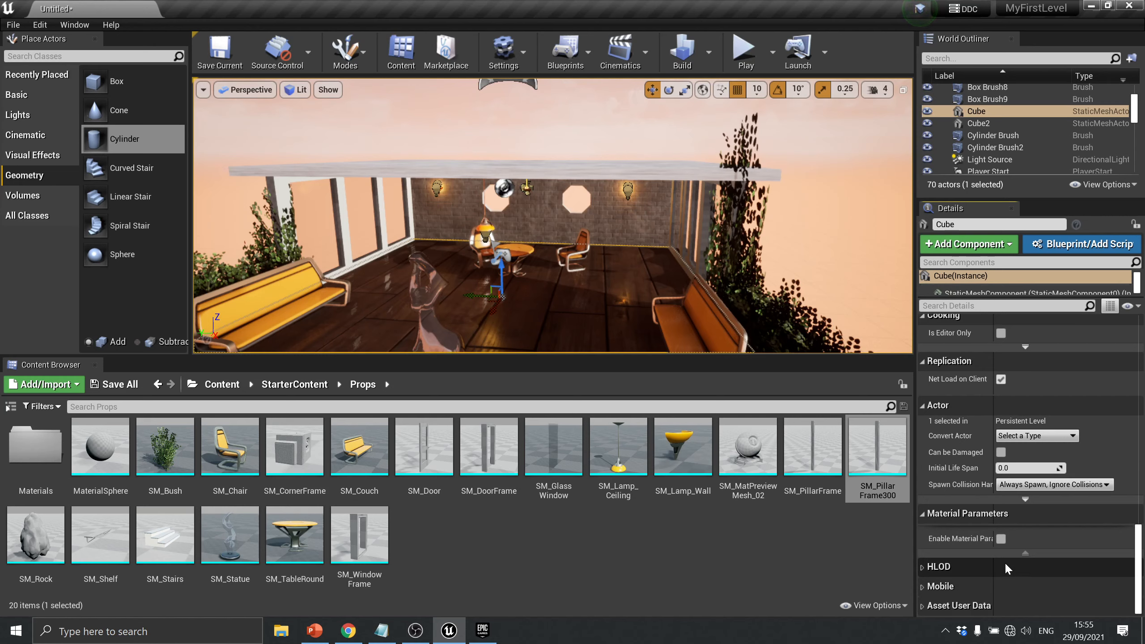
left_click(1001, 539)
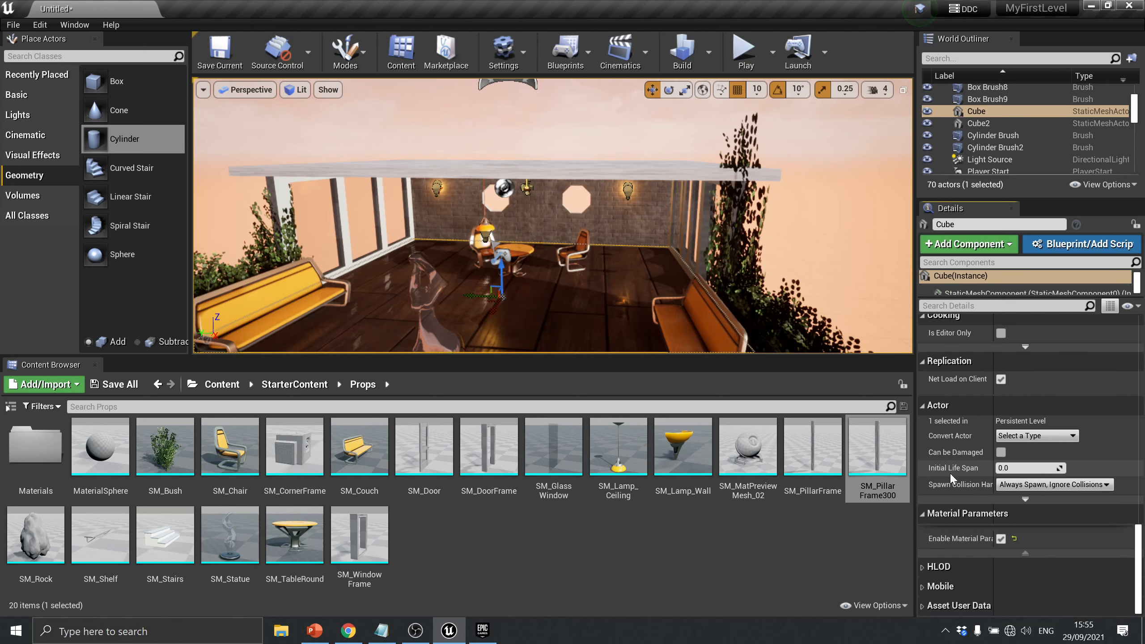
scroll(952, 476, "up", 7)
scroll(953, 476, "up", 15)
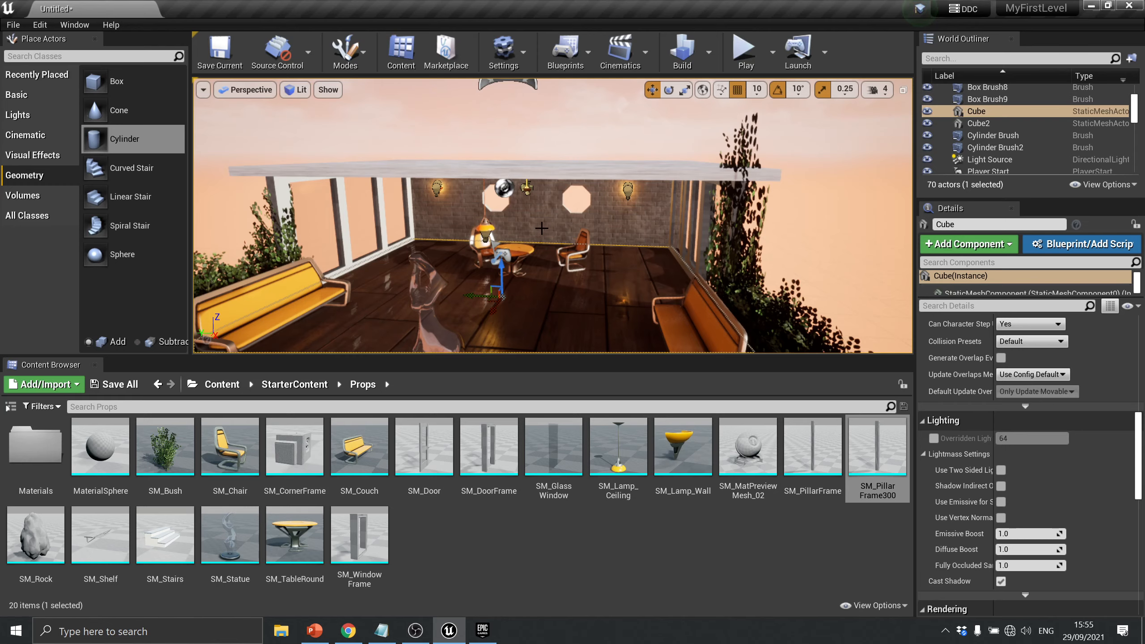
Replace the floor Cube with an additive Box brush moved to the building's rear at floor level, using the four-view layout
key("Delete")
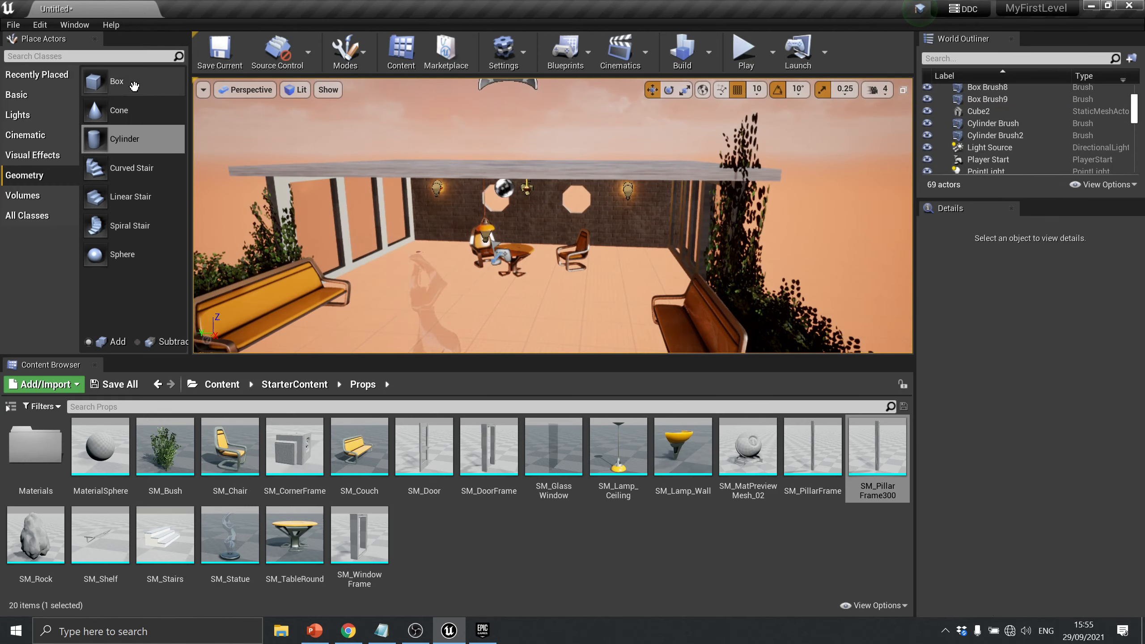
mouse_move(117, 81)
left_mouse_down()
mouse_move(411, 163)
mouse_move(440, 302)
mouse_move(402, 300)
left_mouse_up()
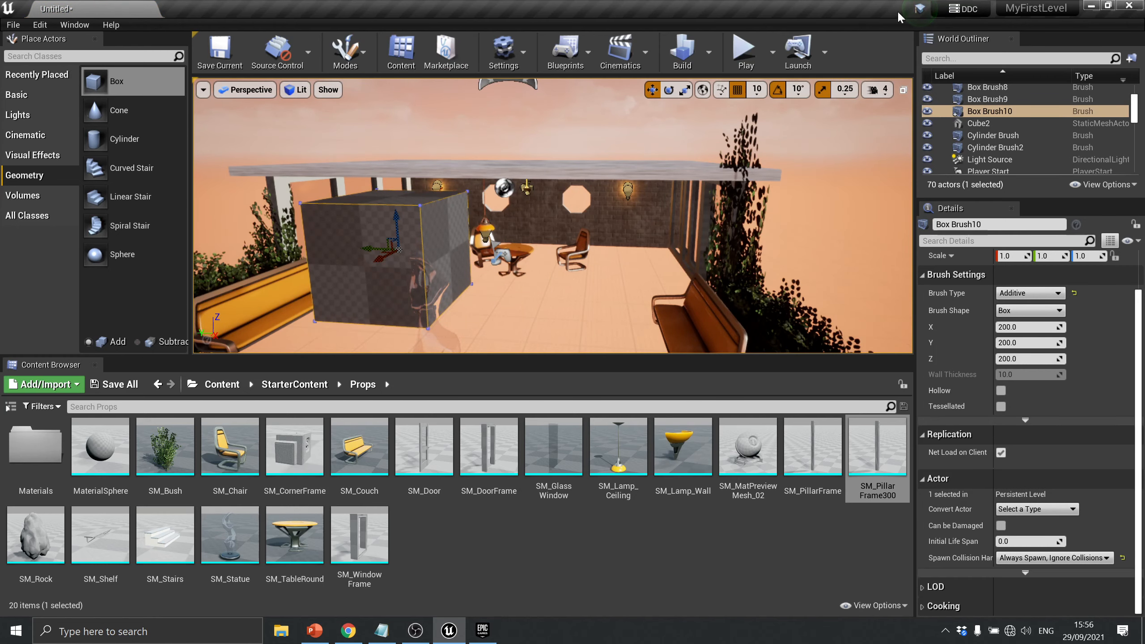
left_click(904, 91)
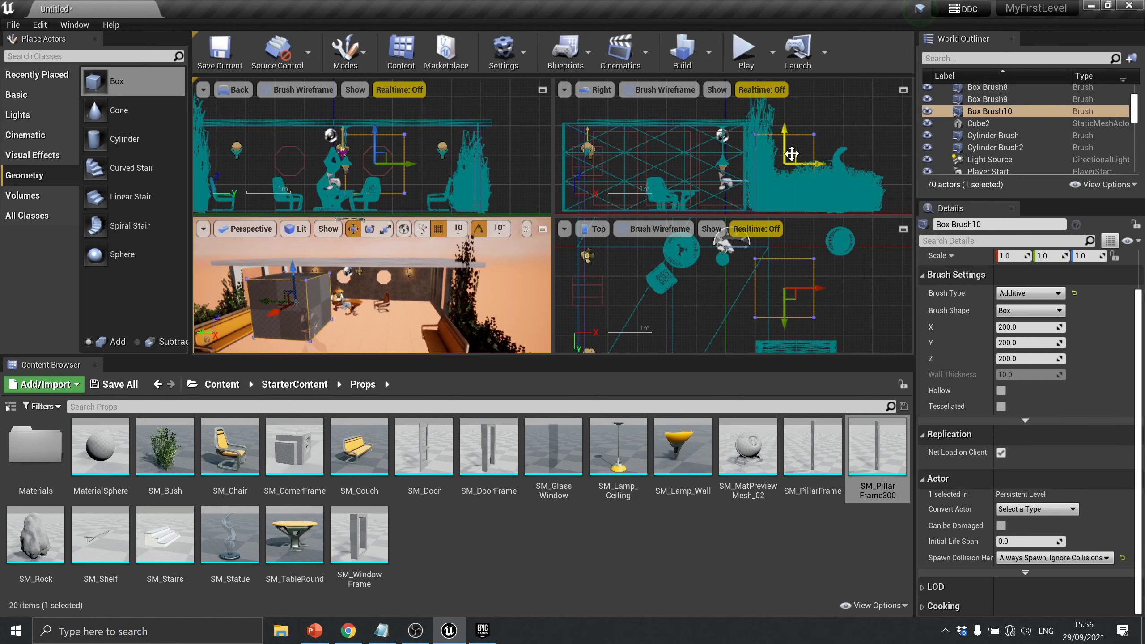
left_click_drag(791, 154, 594, 170)
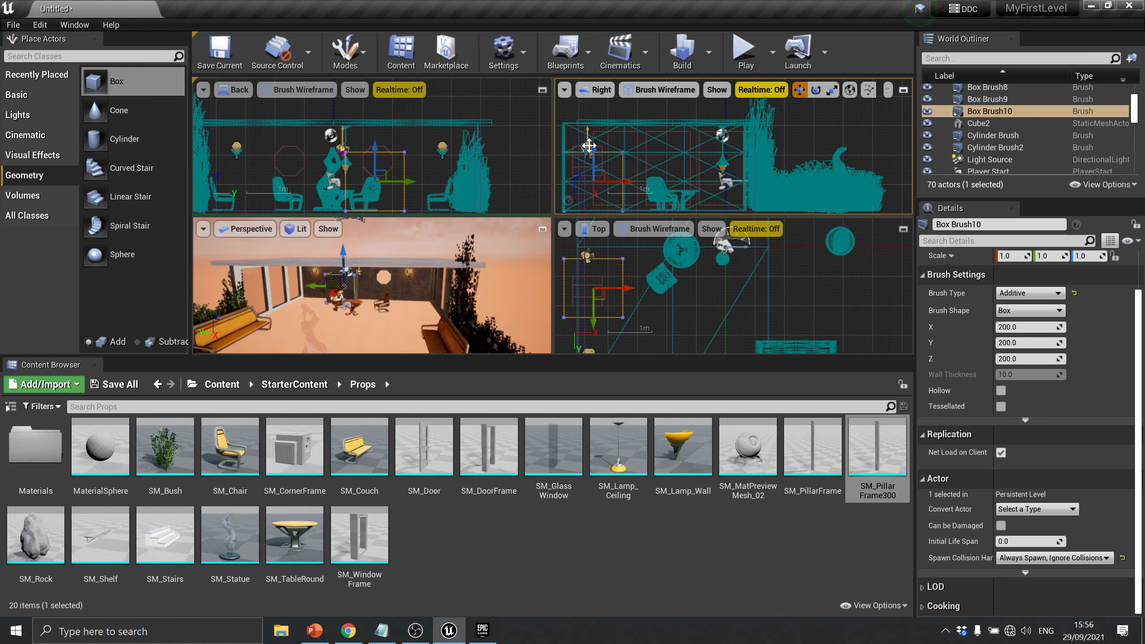
In Brush Editing mode, flatten the box brush into a thin floor slab and extend its front edge to the terrace's end
left_click(366, 54)
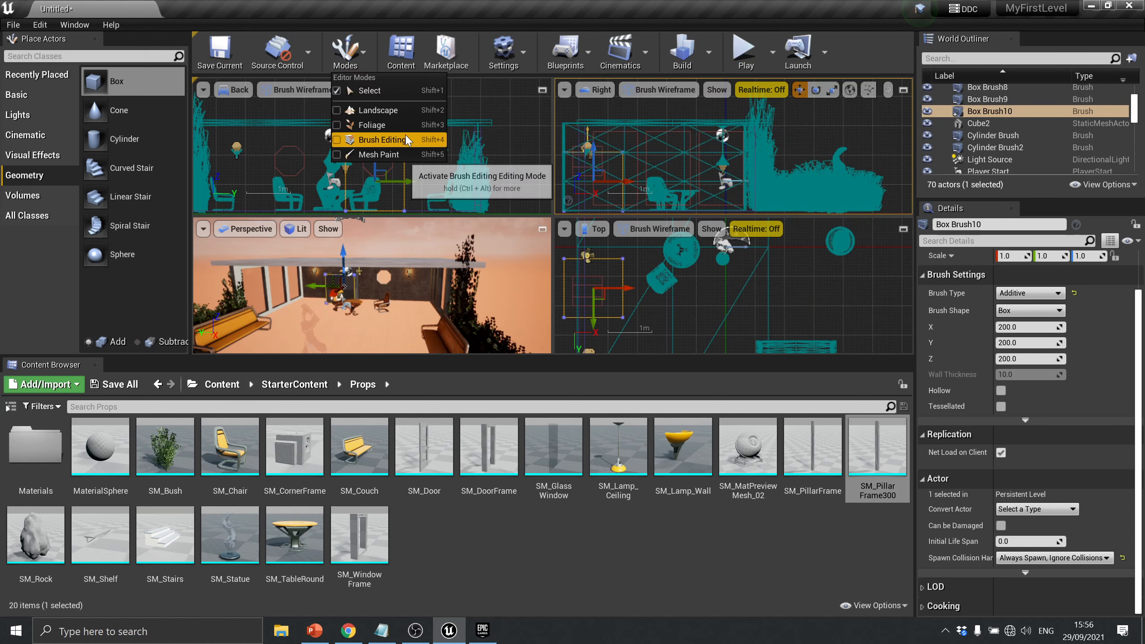
left_click(383, 140)
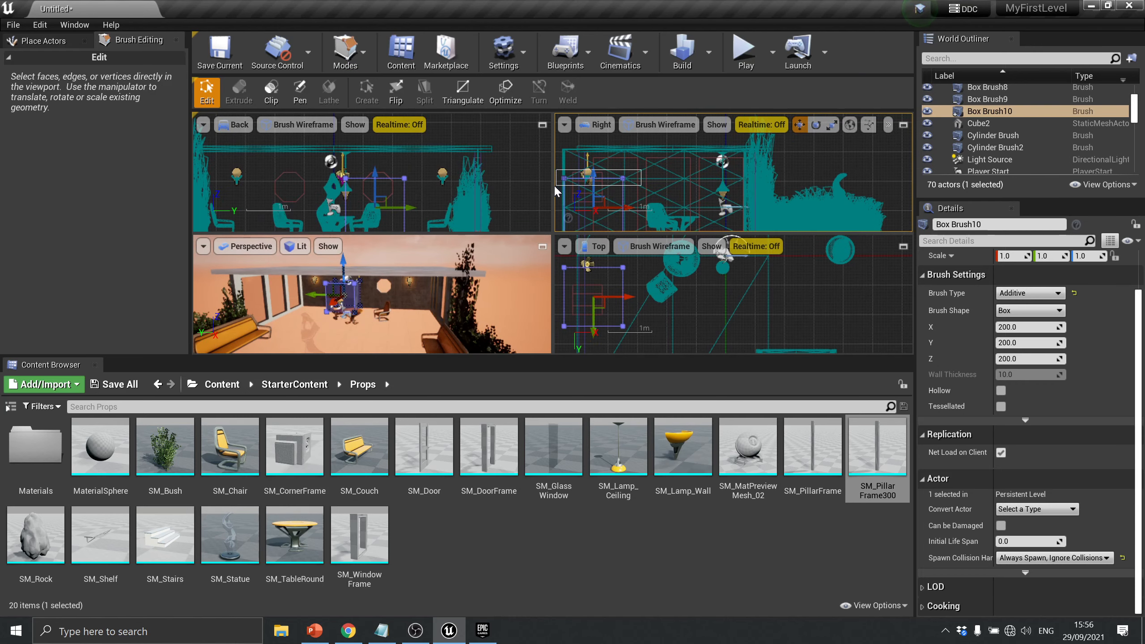
left_click(583, 179)
left_click_drag(627, 153, 618, 202)
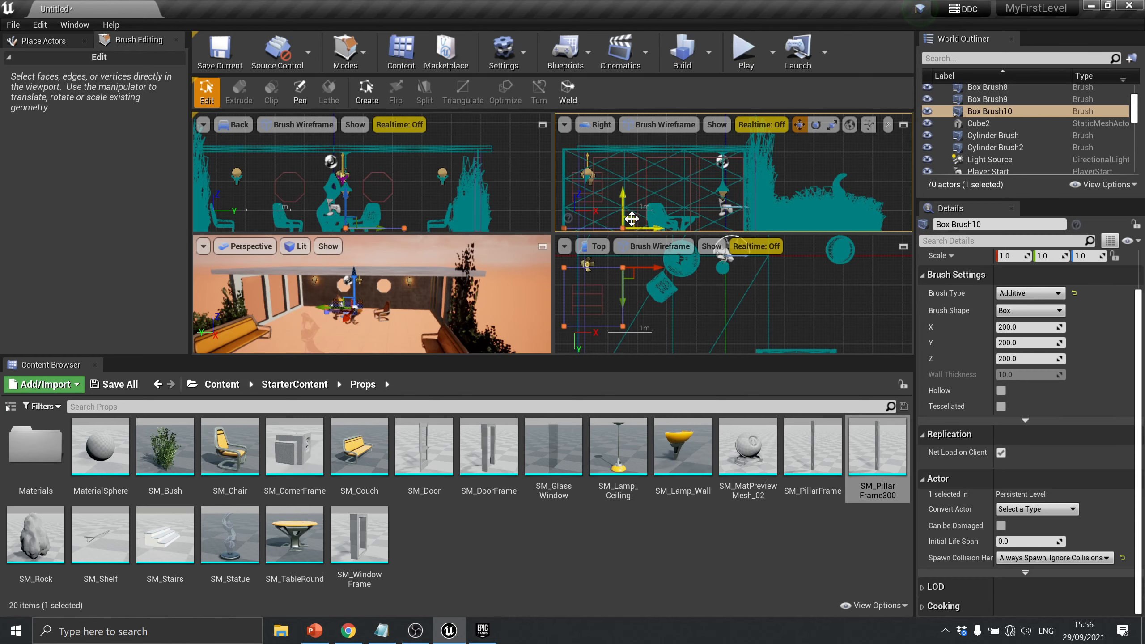
scroll(642, 195, "down", 2)
scroll(644, 195, "up", 4)
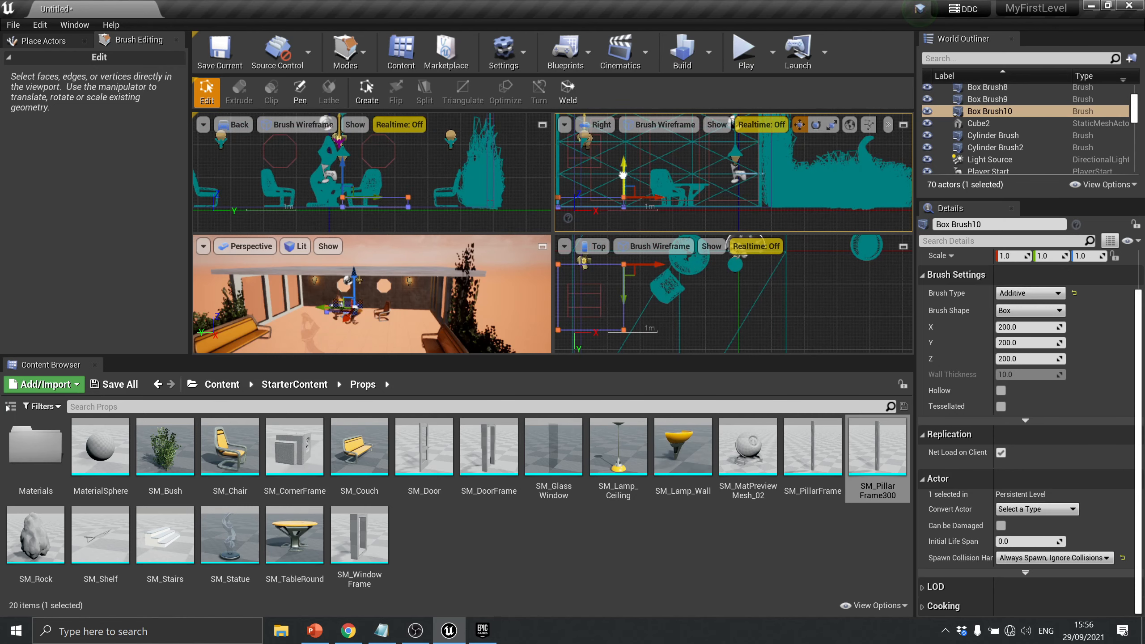
mouse_move(624, 174)
left_mouse_down()
mouse_move(617, 215)
mouse_move(911, 219)
left_mouse_up()
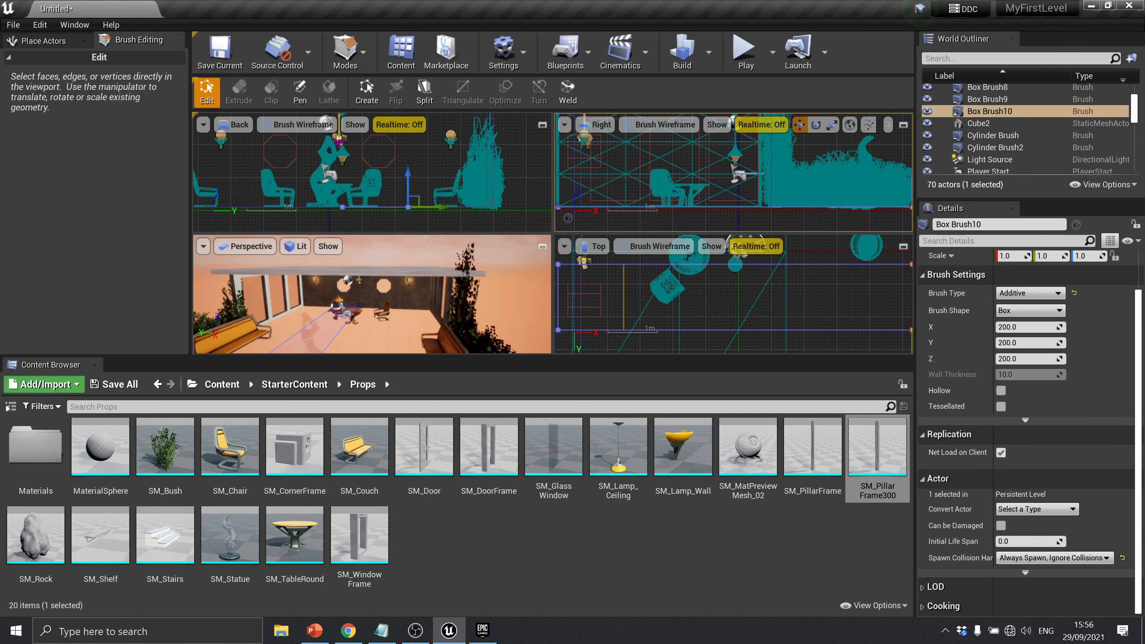
Stretch both side edges of the slab in the top view so it covers the building's and terrace's full width
scroll(822, 240, "down", 1)
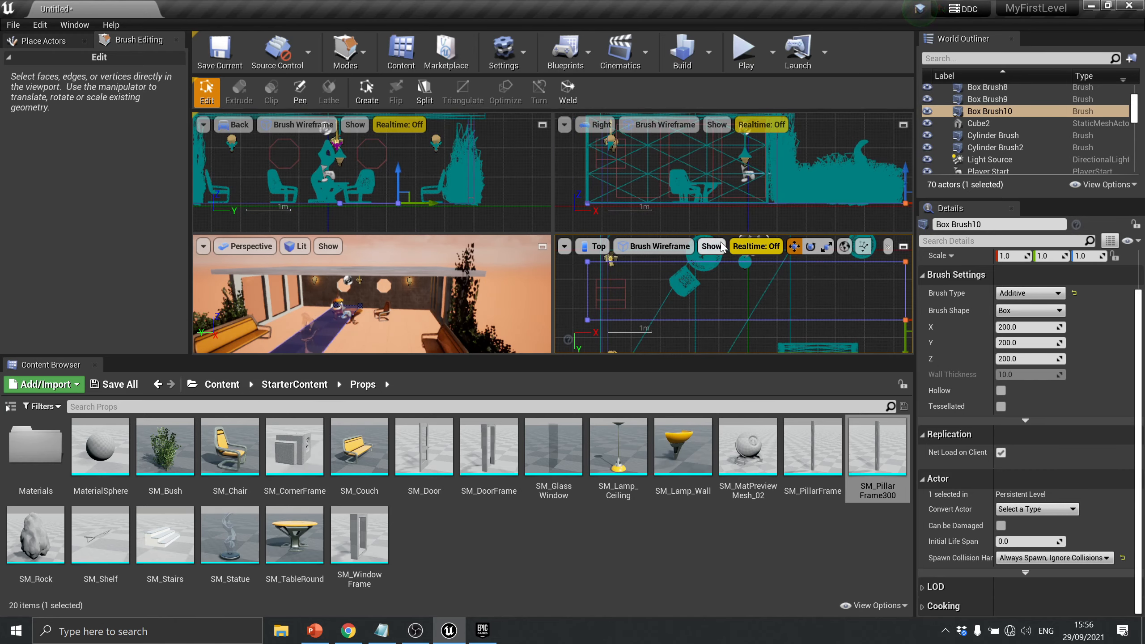
scroll(865, 312, "down", 4)
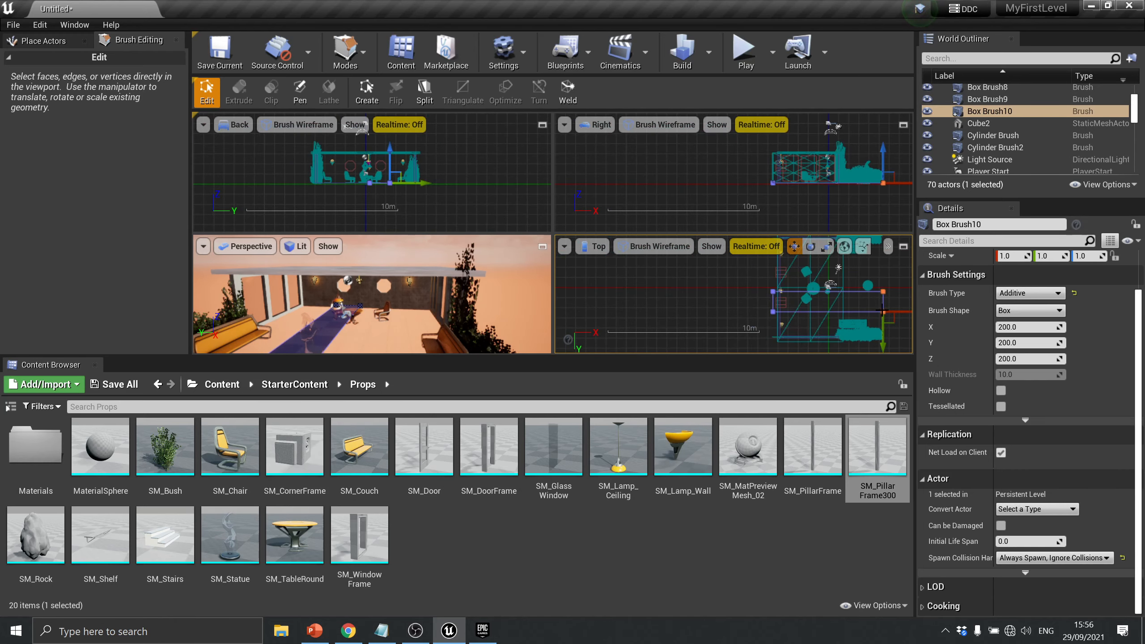
left_click_drag(894, 307, 769, 337)
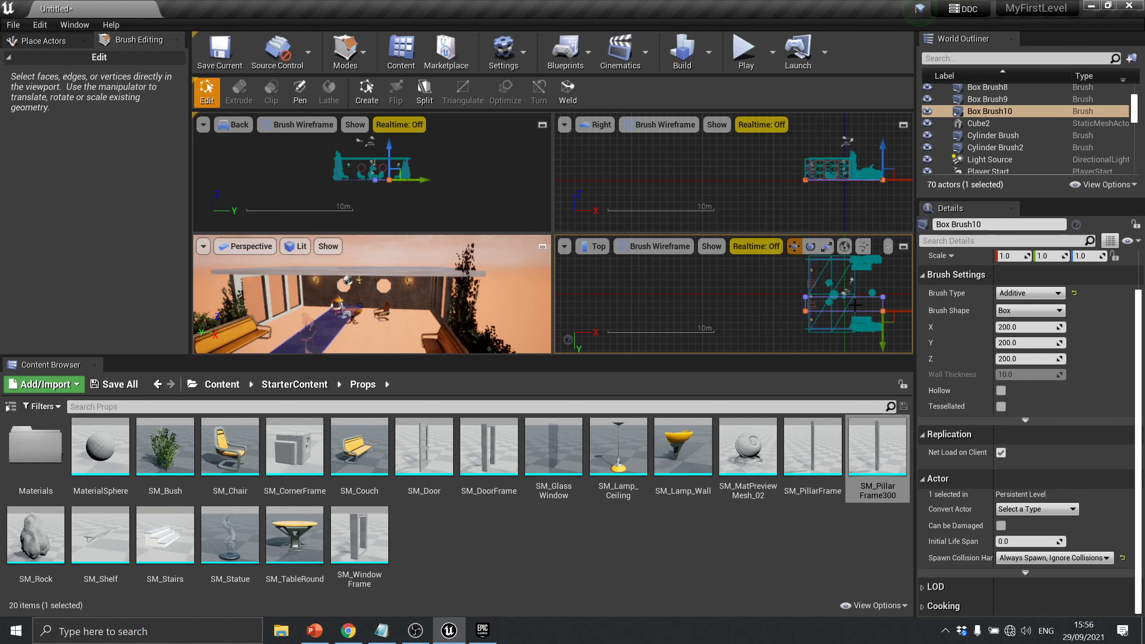
left_click_drag(883, 341, 884, 363)
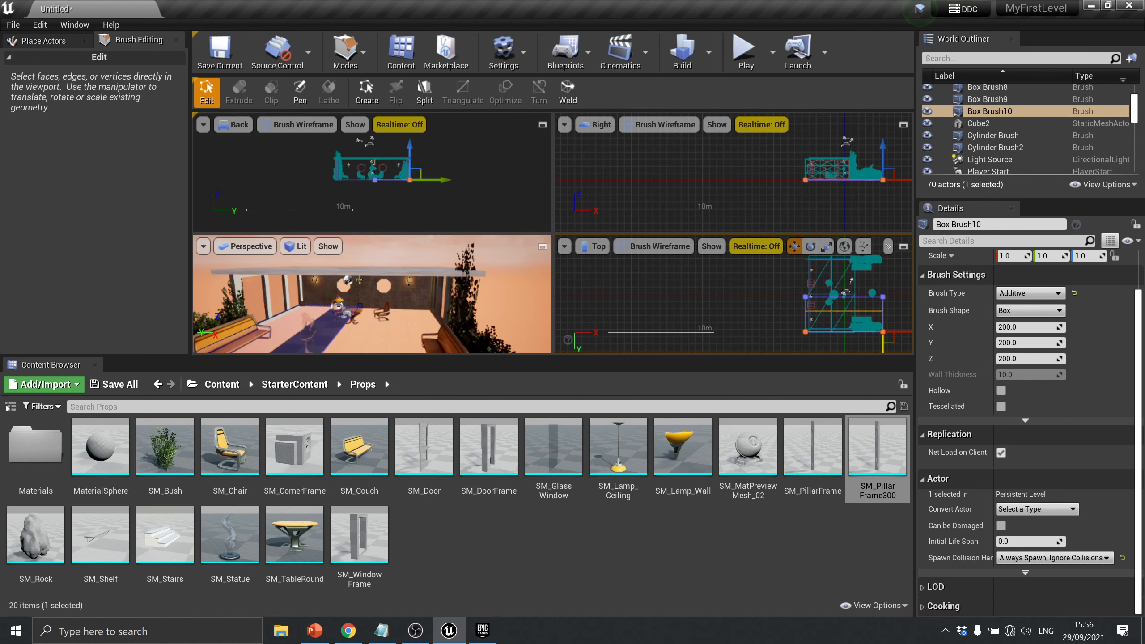
left_click_drag(899, 291, 788, 313)
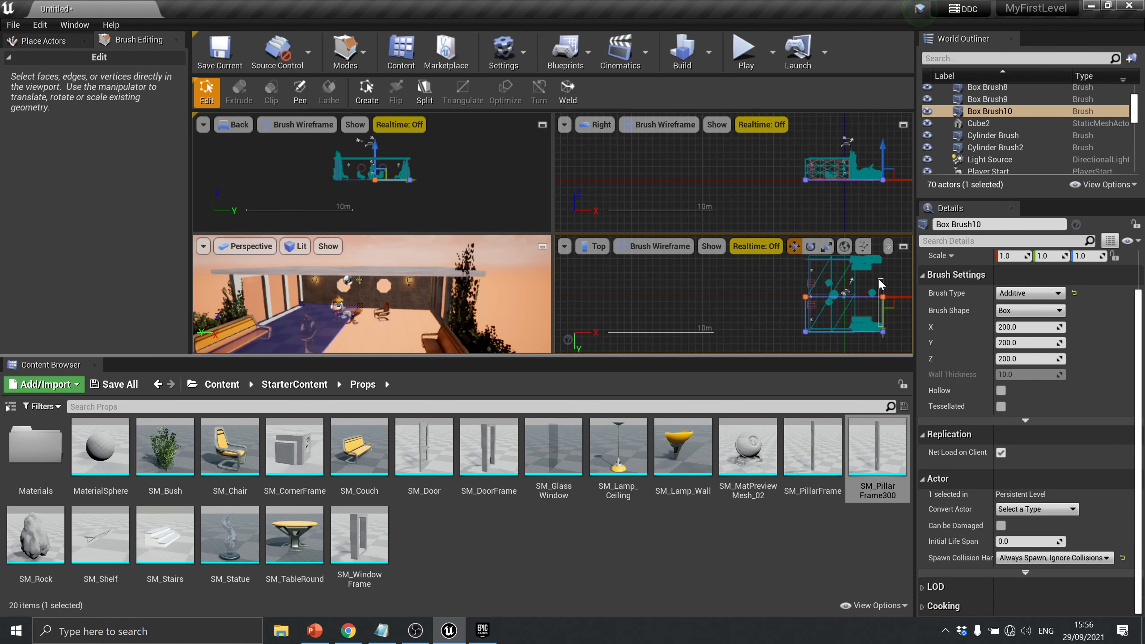
left_click_drag(888, 291, 766, 309)
left_click_drag(881, 318, 881, 270)
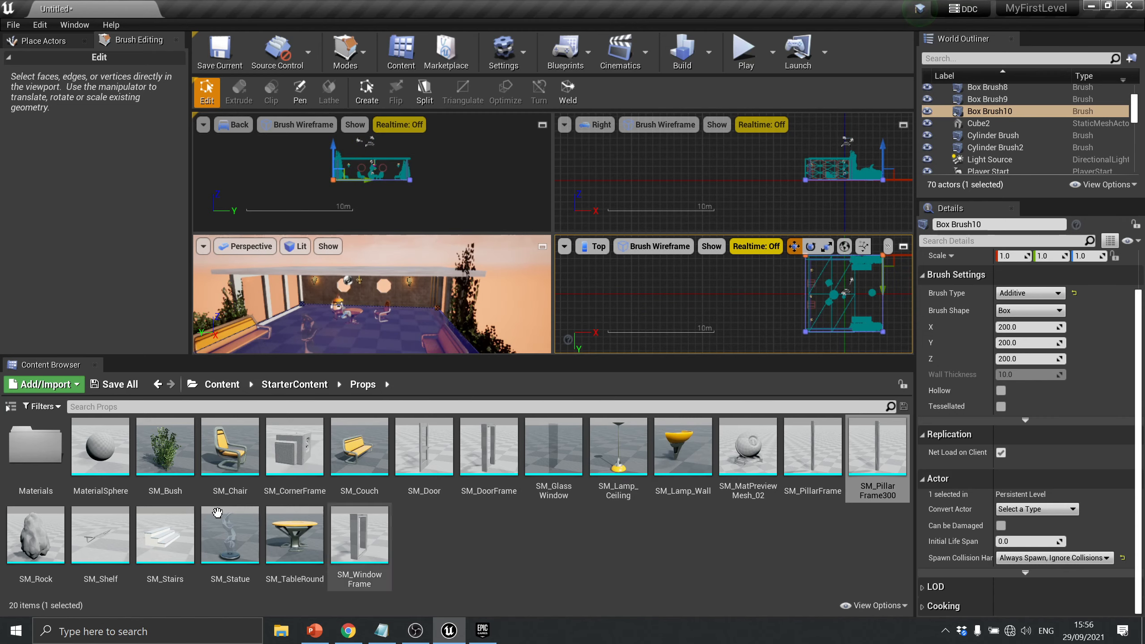
Open the StarterContent Materials folder and leave Brush Editing mode
left_click(294, 384)
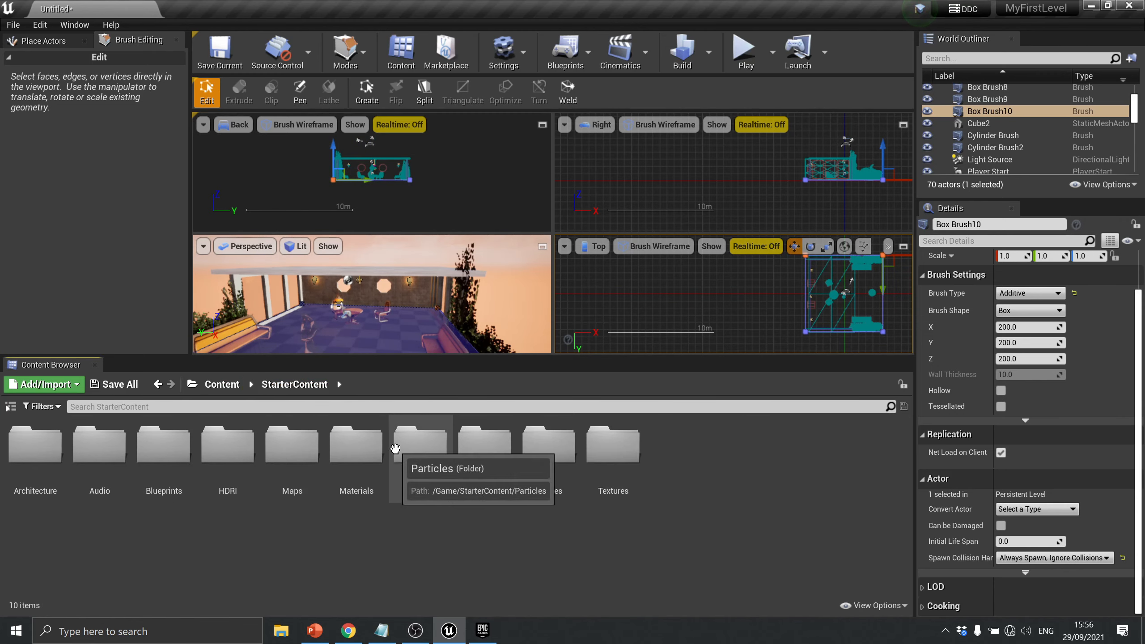
left_click(349, 453)
double_click(349, 453)
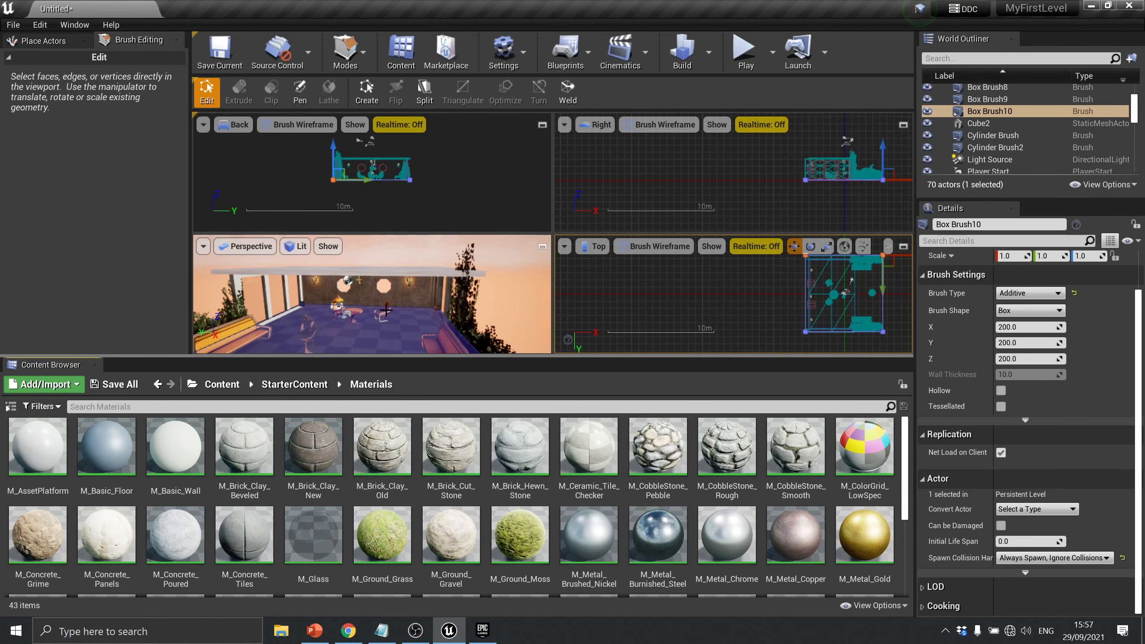
left_click(345, 50)
left_click(370, 91)
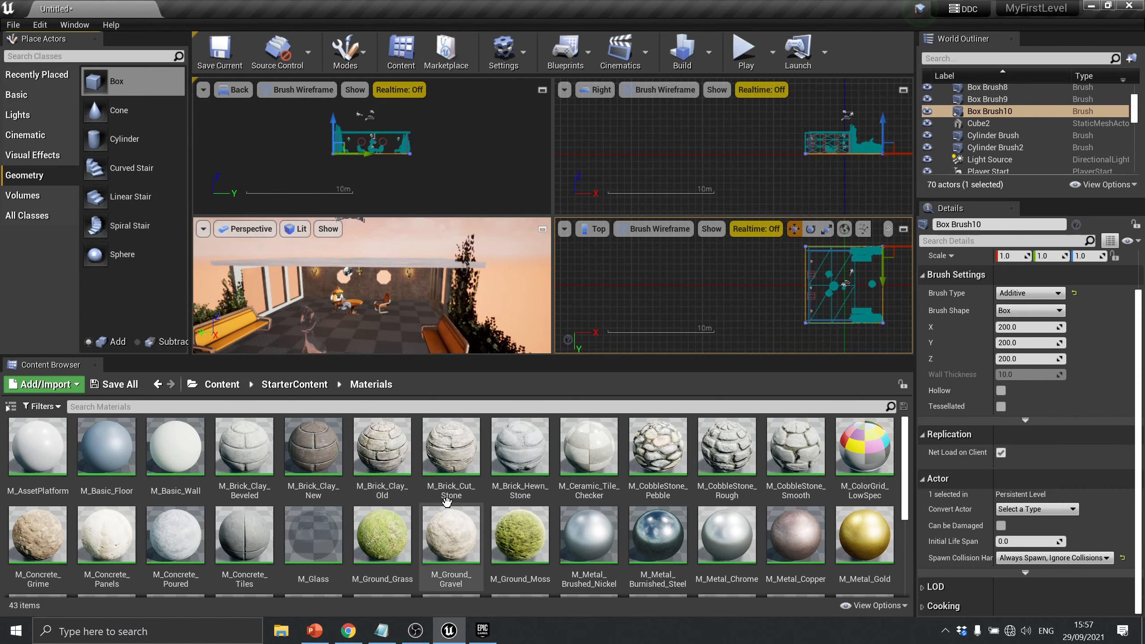
Apply the M_Wood_Floor_Walnut_Worn material to the top of the floor slab in the perspective view
scroll(440, 512, "down", 2)
scroll(440, 512, "down", 2)
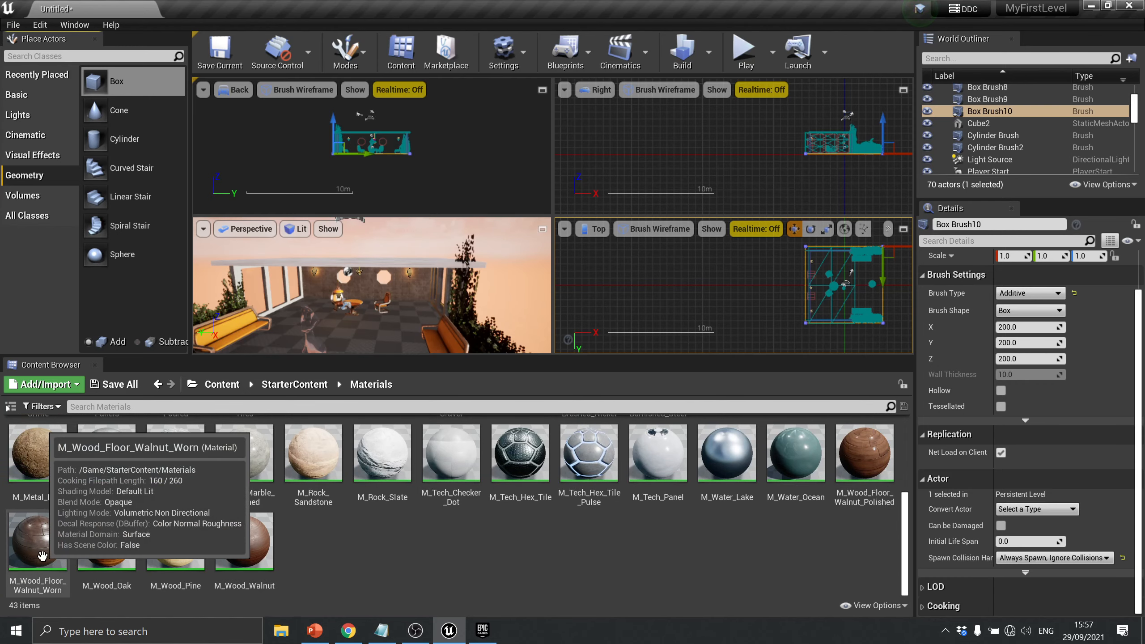
right_click(41, 556)
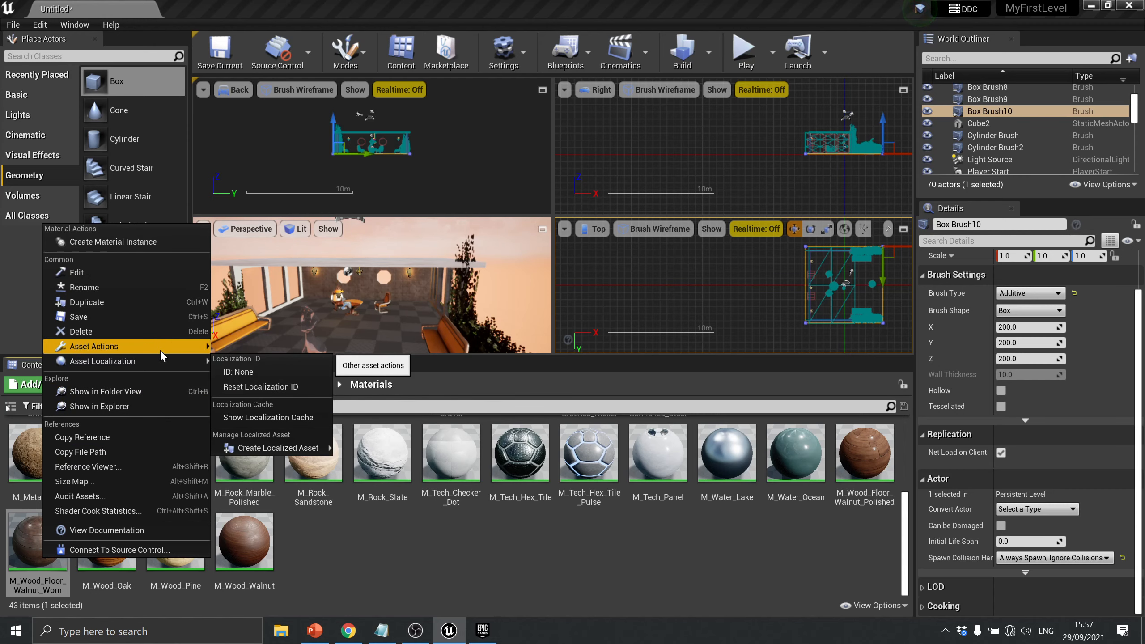
mouse_move(161, 356)
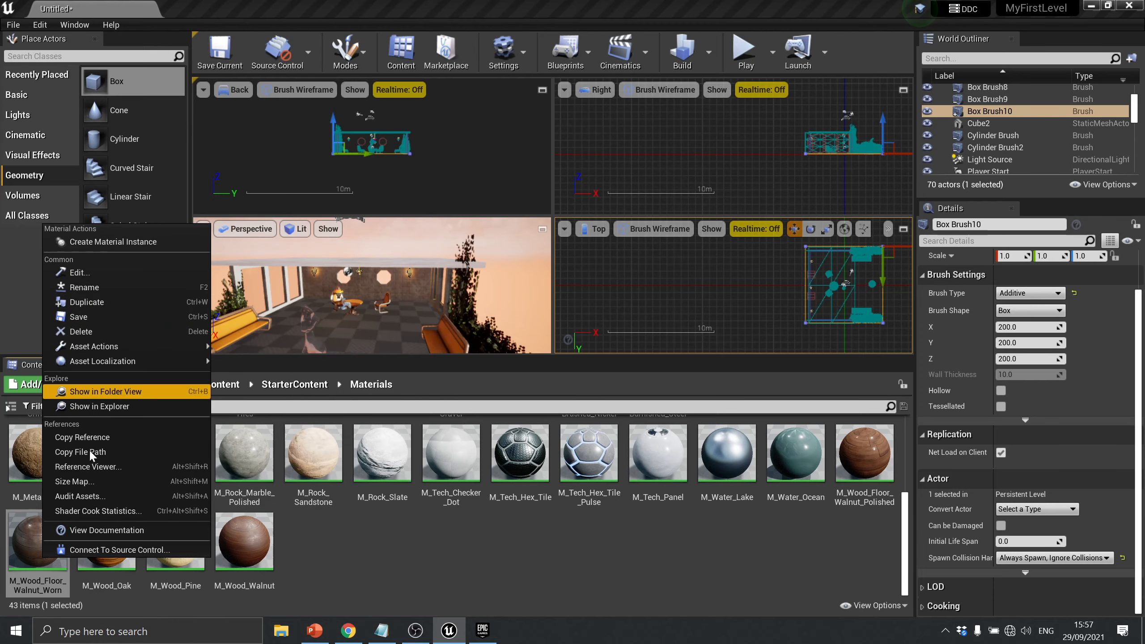
left_click_drag(15, 560, 353, 333)
scroll(377, 328, "up", 6)
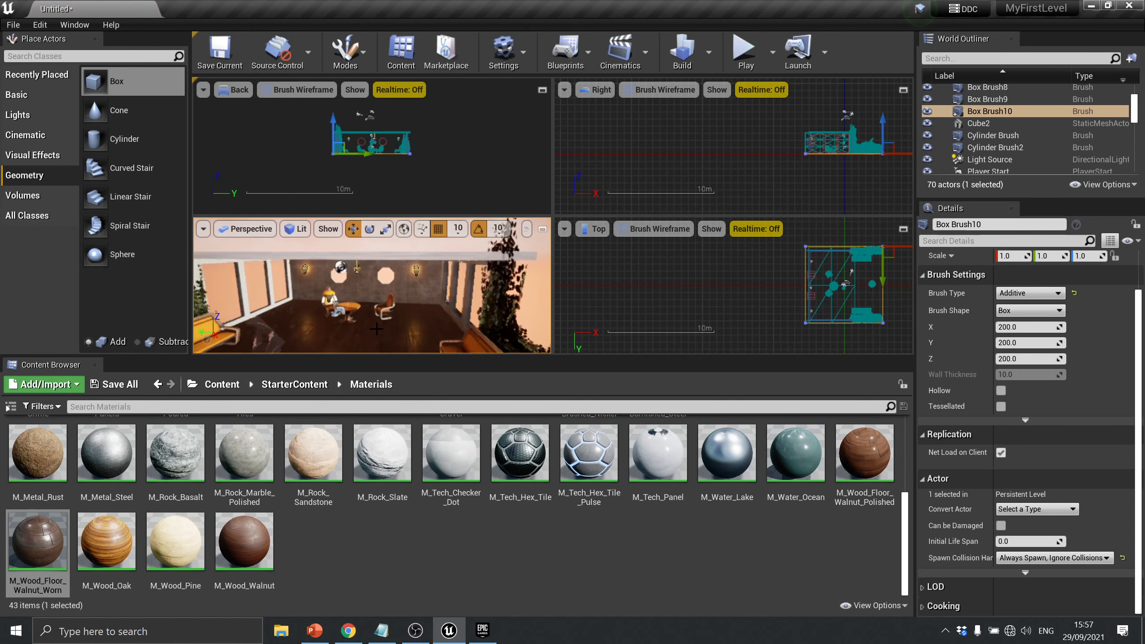
Play the level to inspect the wooden floor up close, and end the play session
left_click(745, 51)
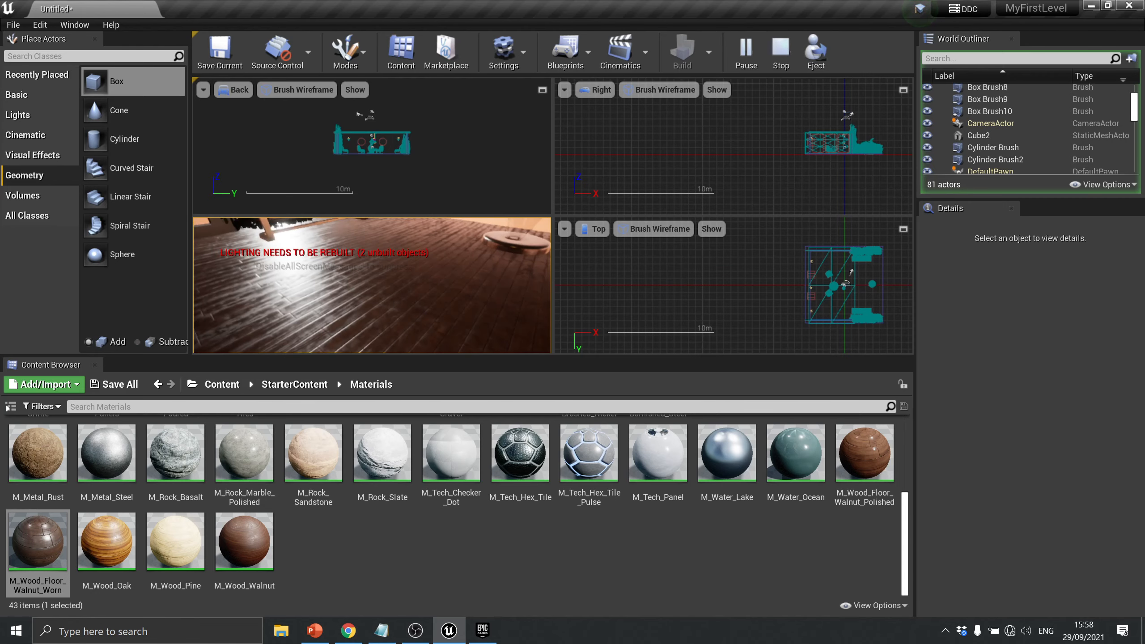
key("Escape")
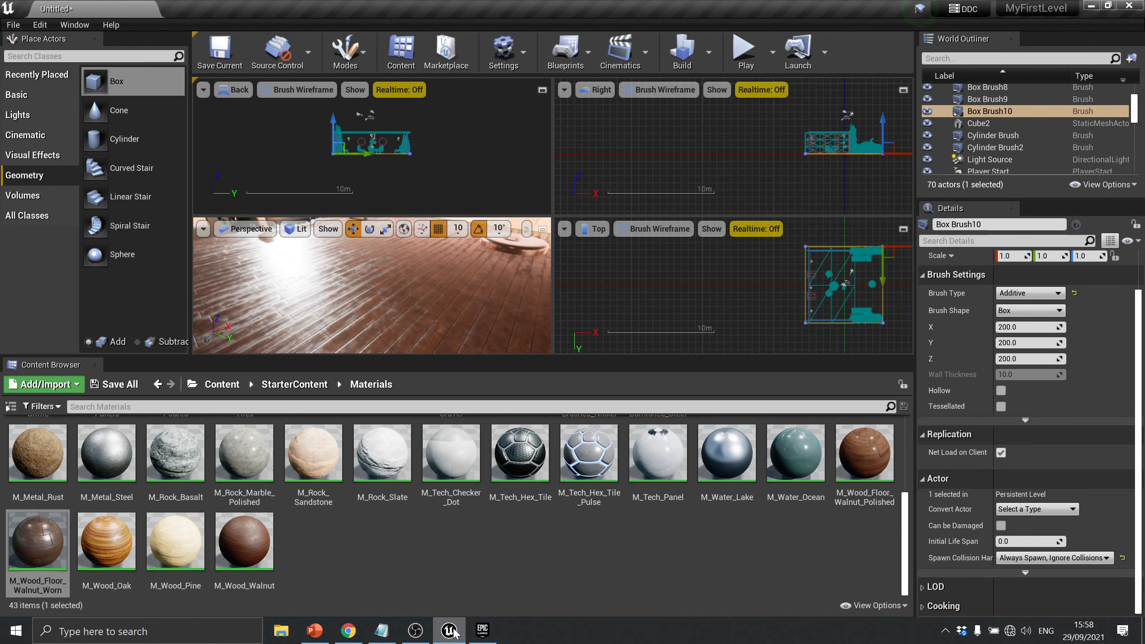
left_click(415, 631)
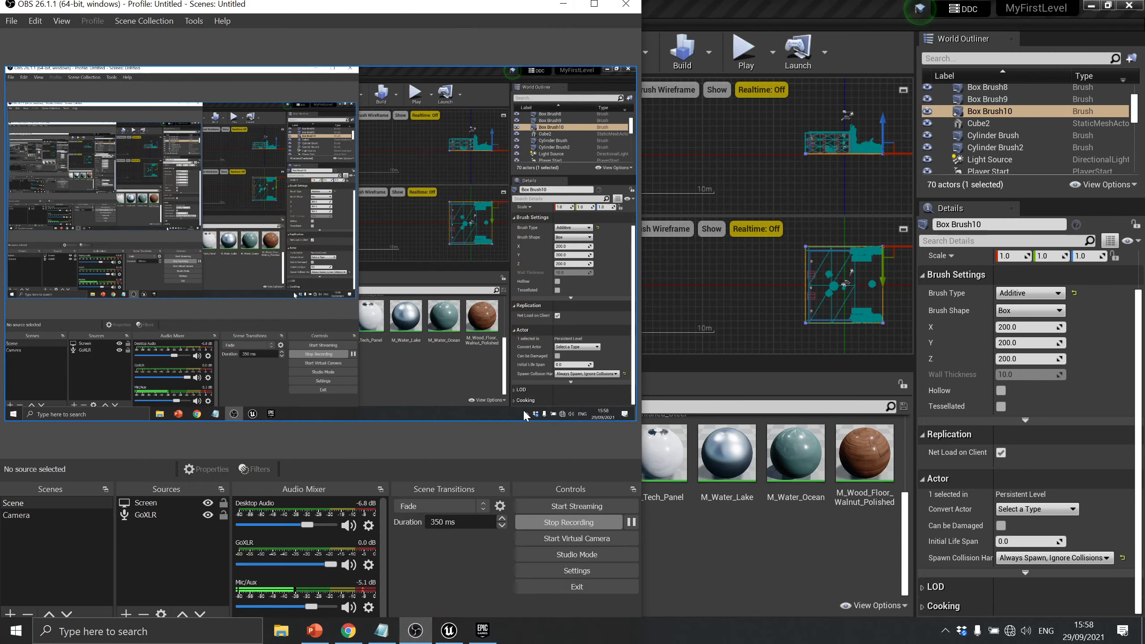